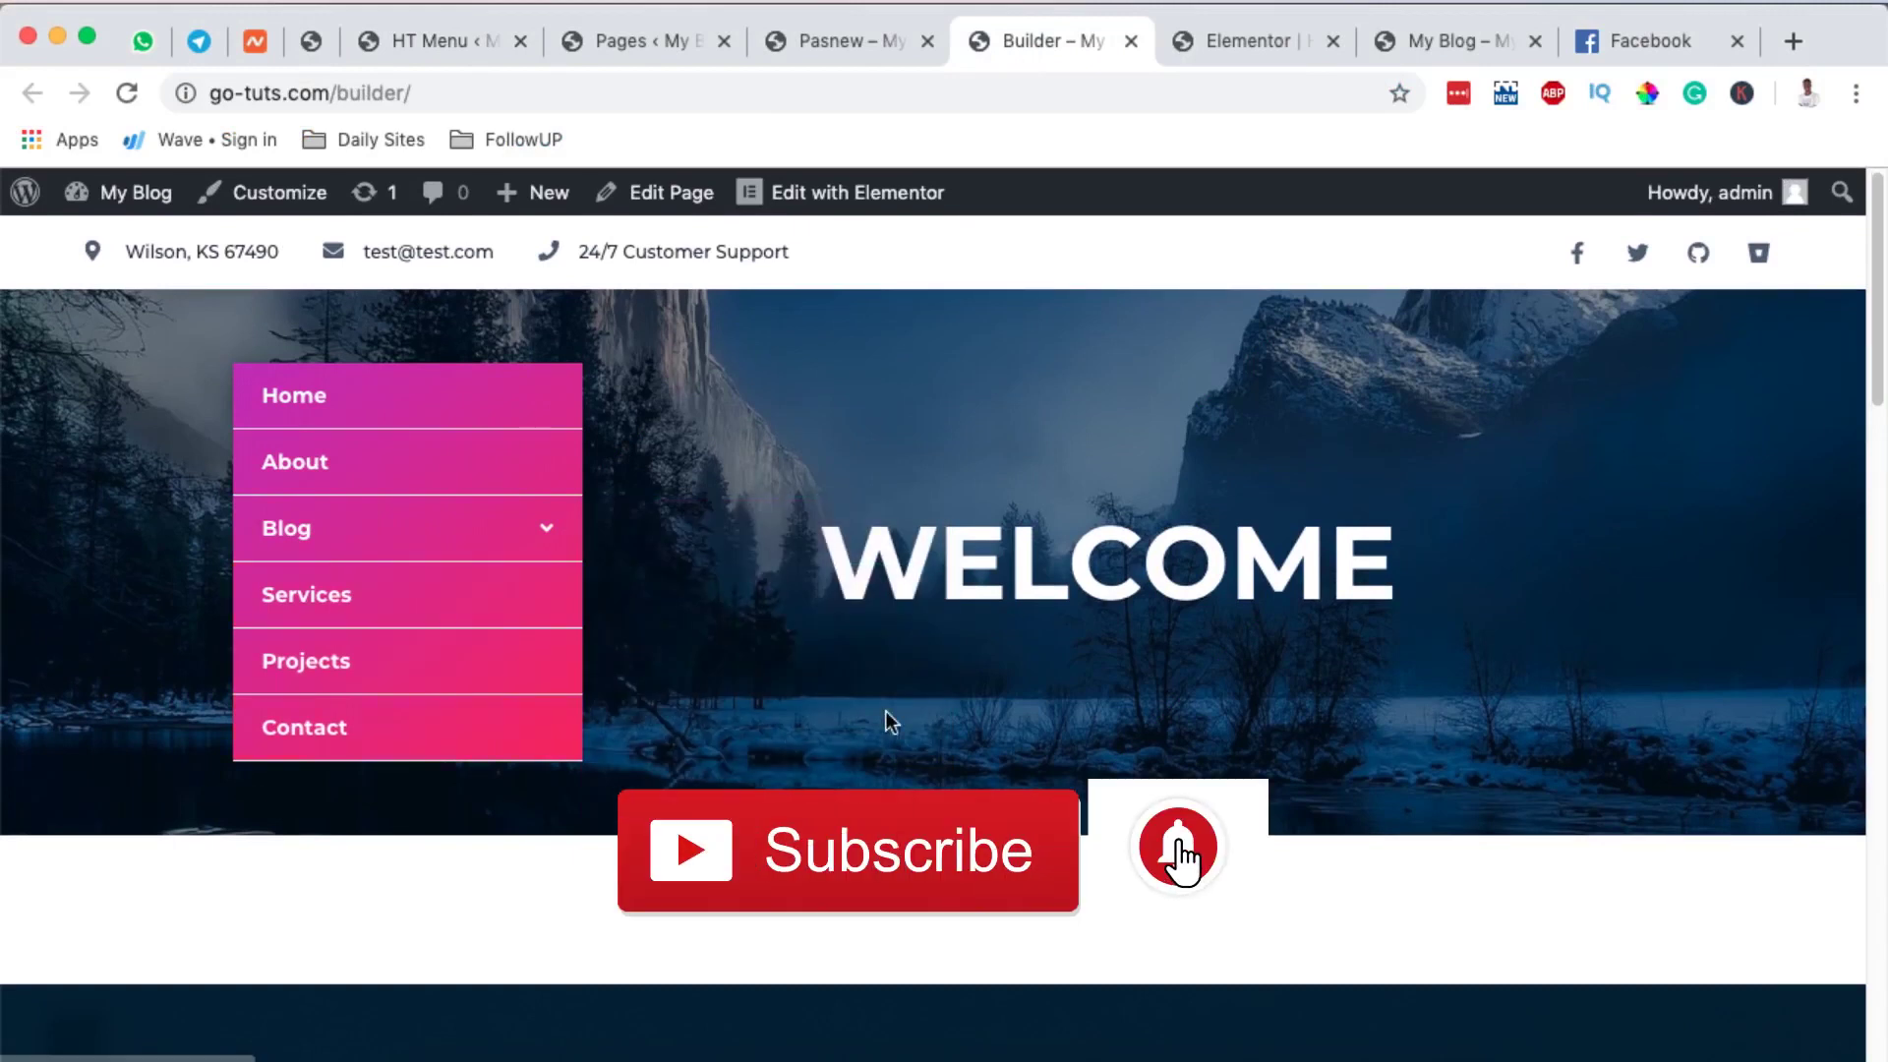
- Browse Home, Blog > Winter Birding and Contact through the vertical menu, then return to HT Builder settings
{"action": "key", "text": "ctrl+shift+Tab"}
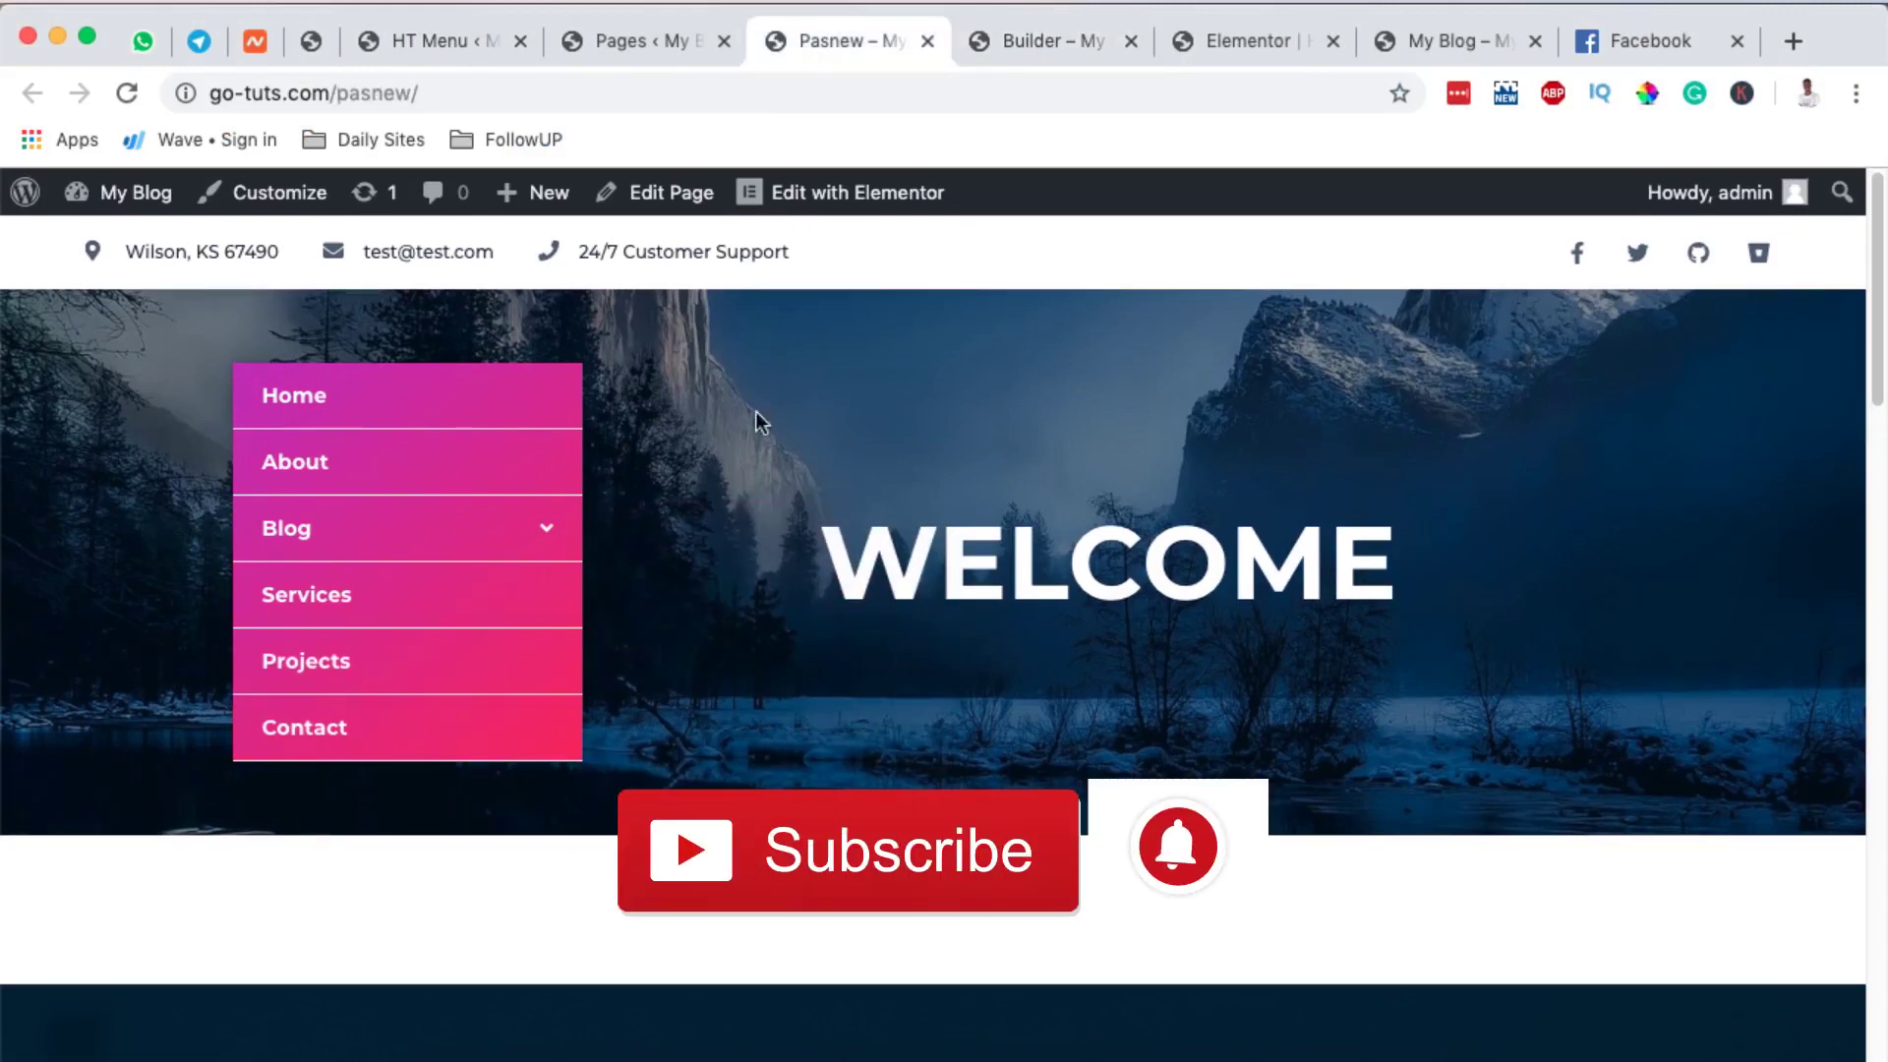
{"action": "left_click", "coordinate": [323, 403]}
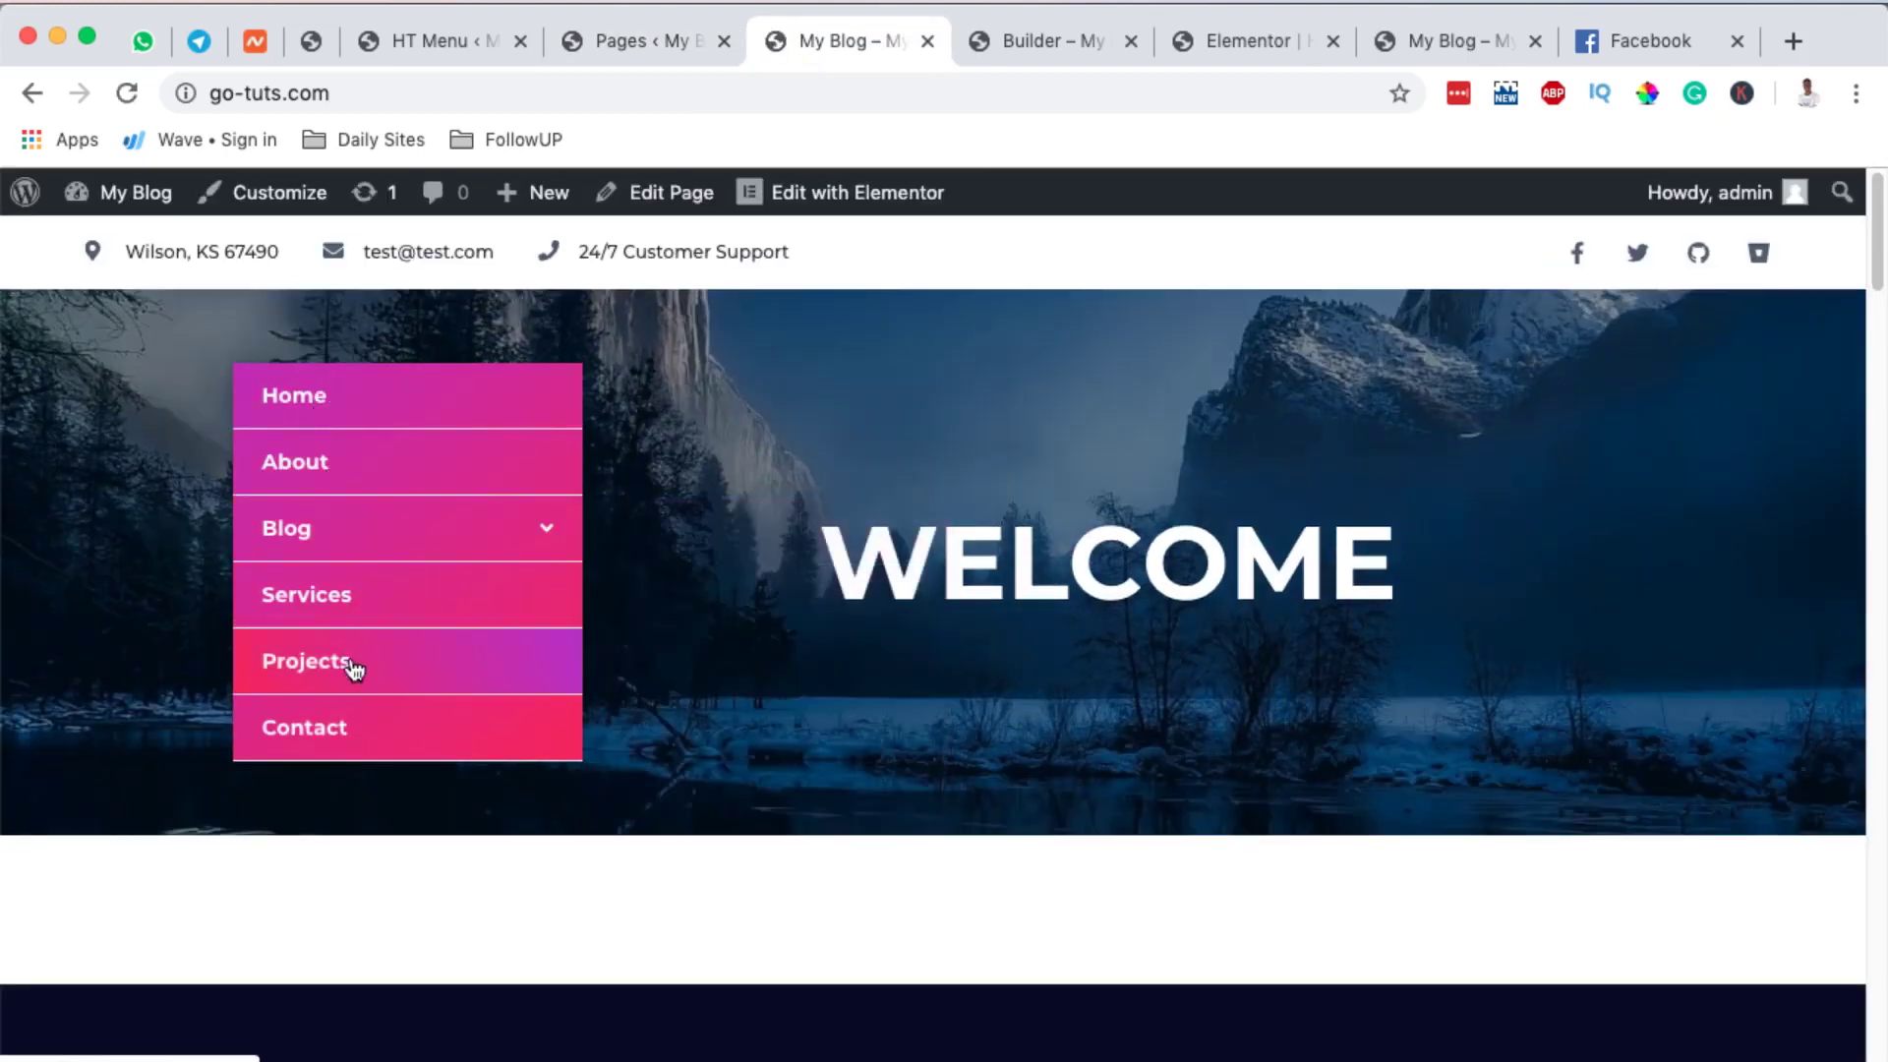
{"action": "mouse_move", "coordinate": [358, 556]}
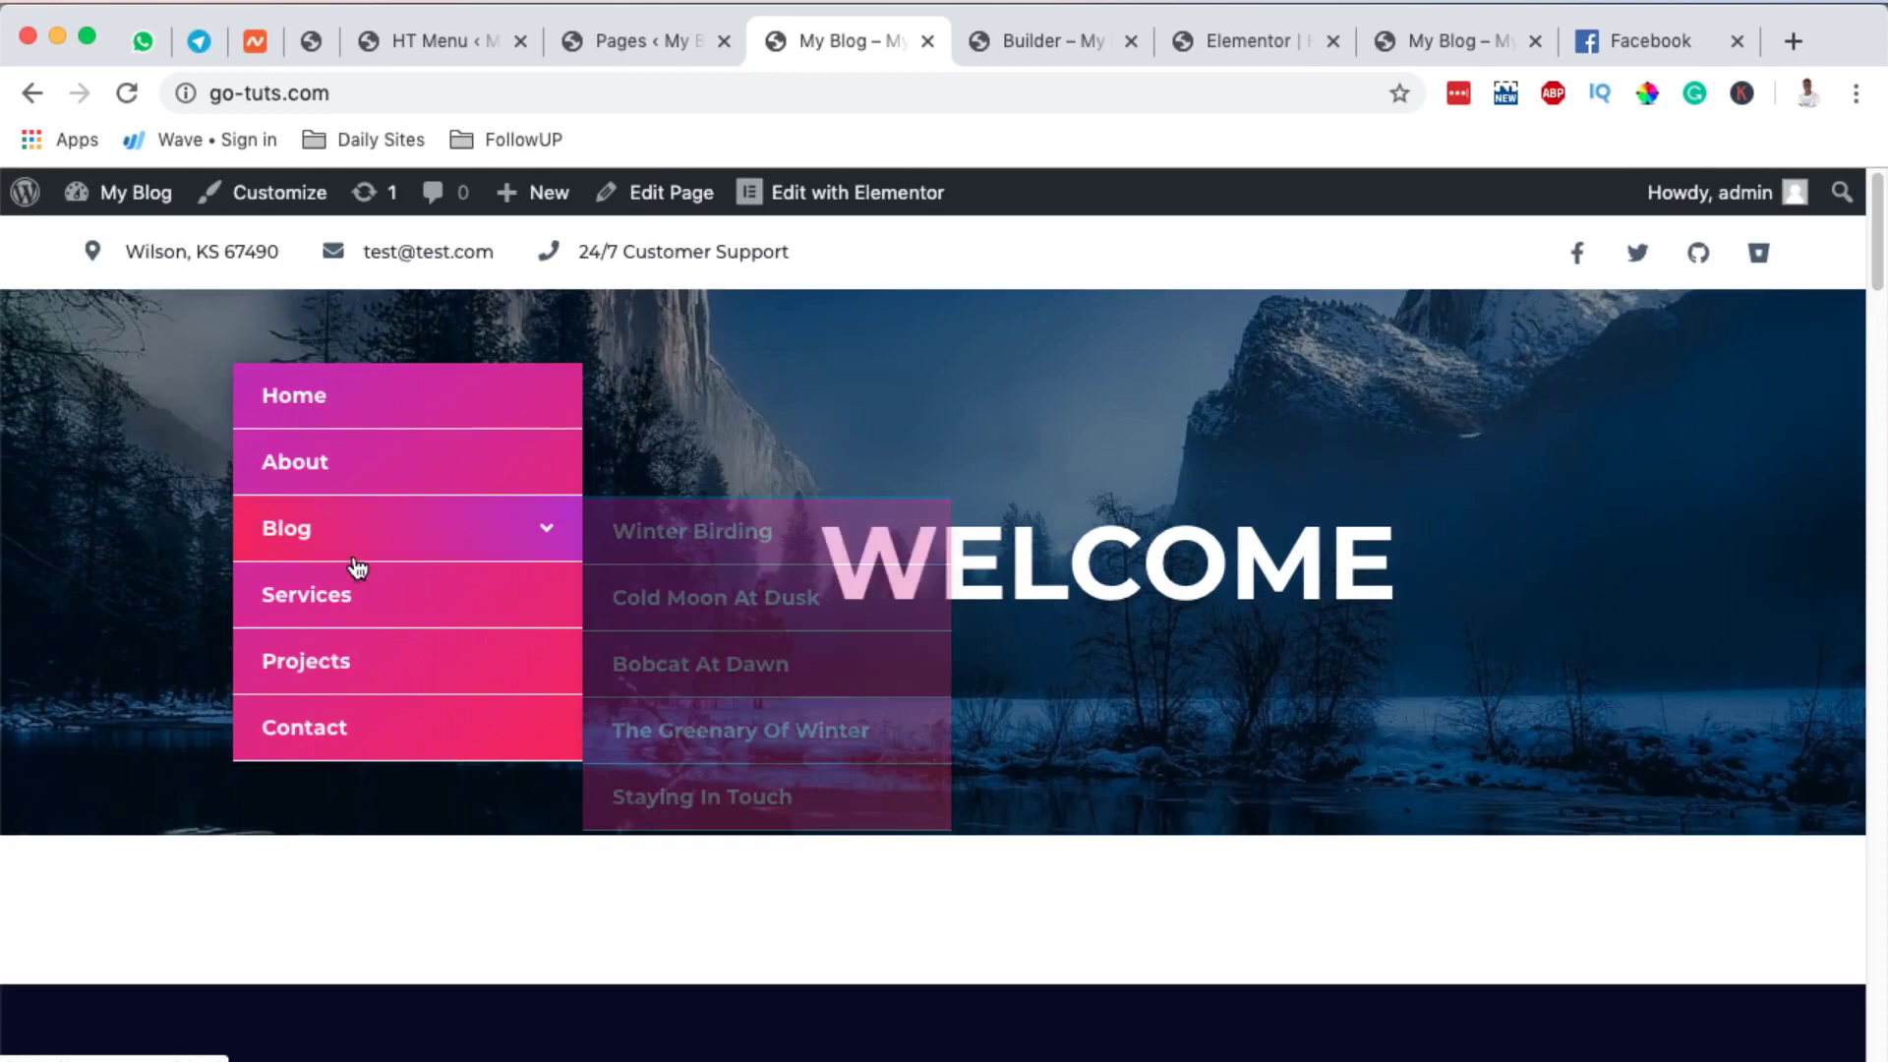
{"action": "left_click", "coordinate": [657, 536]}
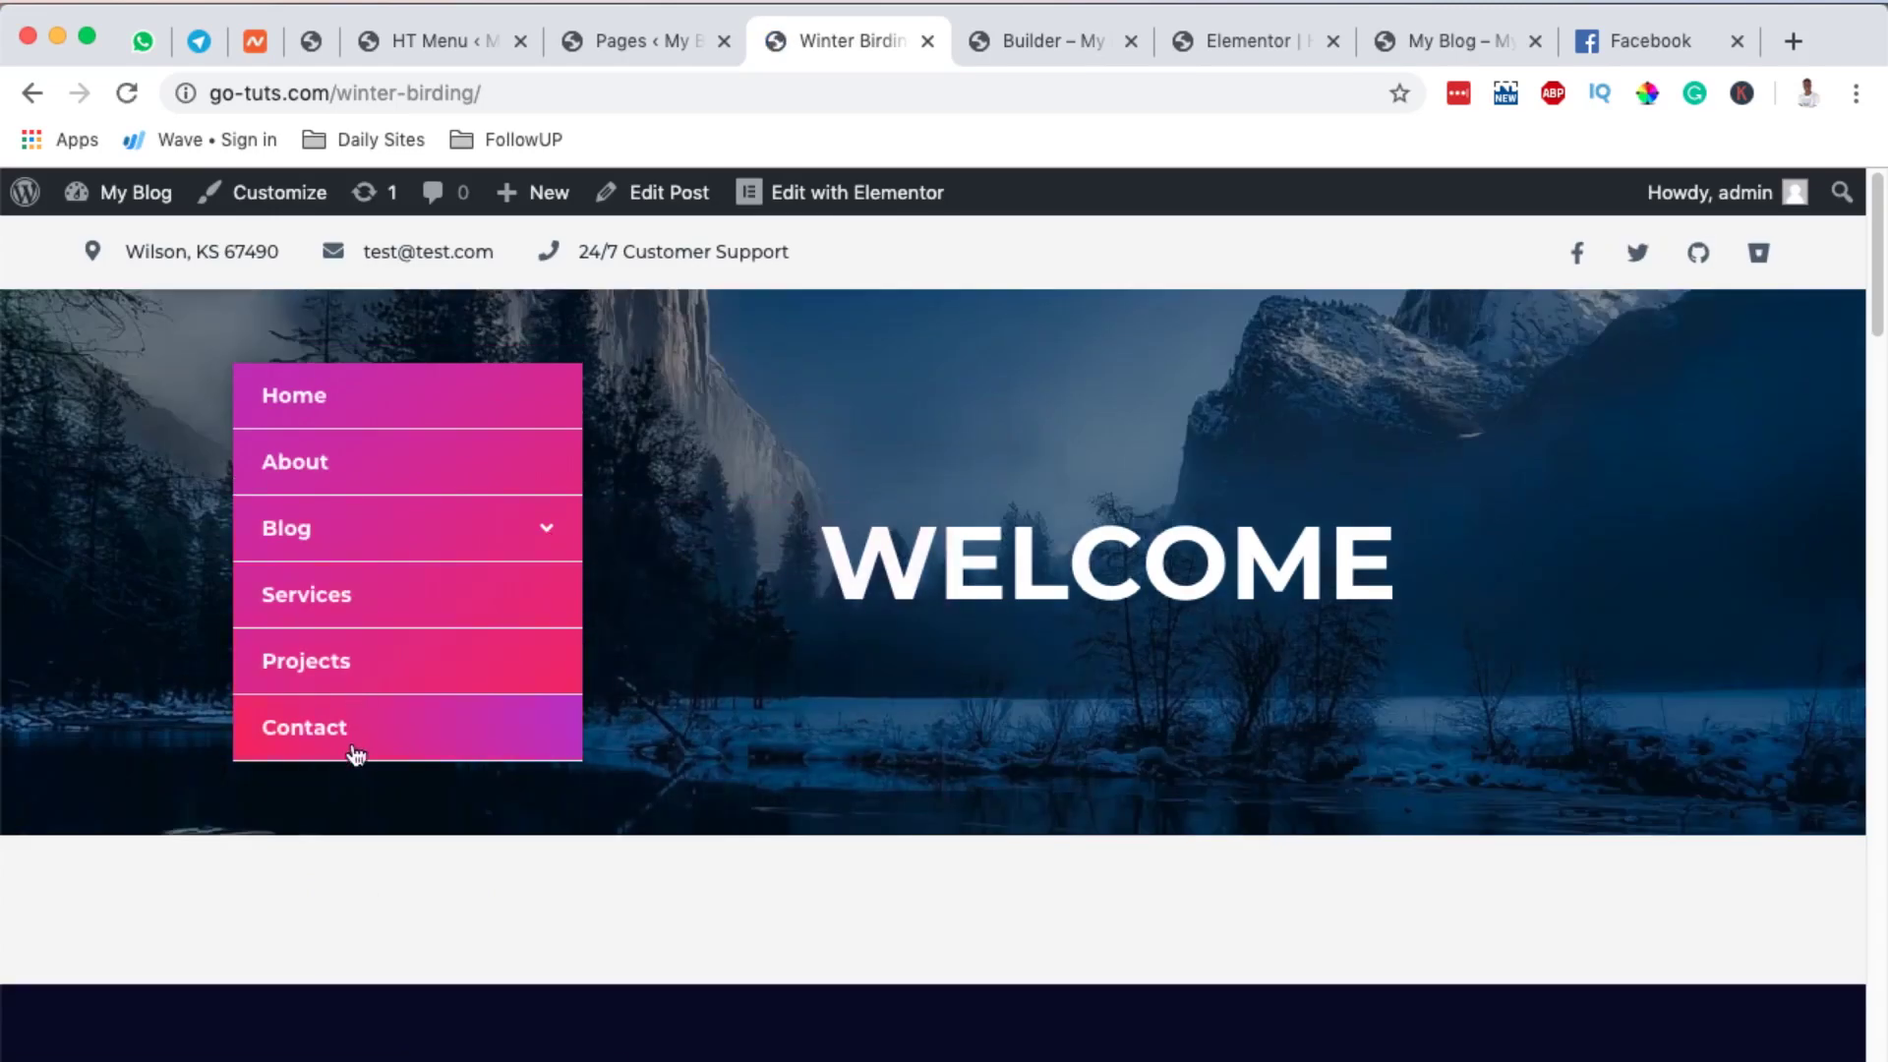
{"action": "left_click", "coordinate": [325, 737]}
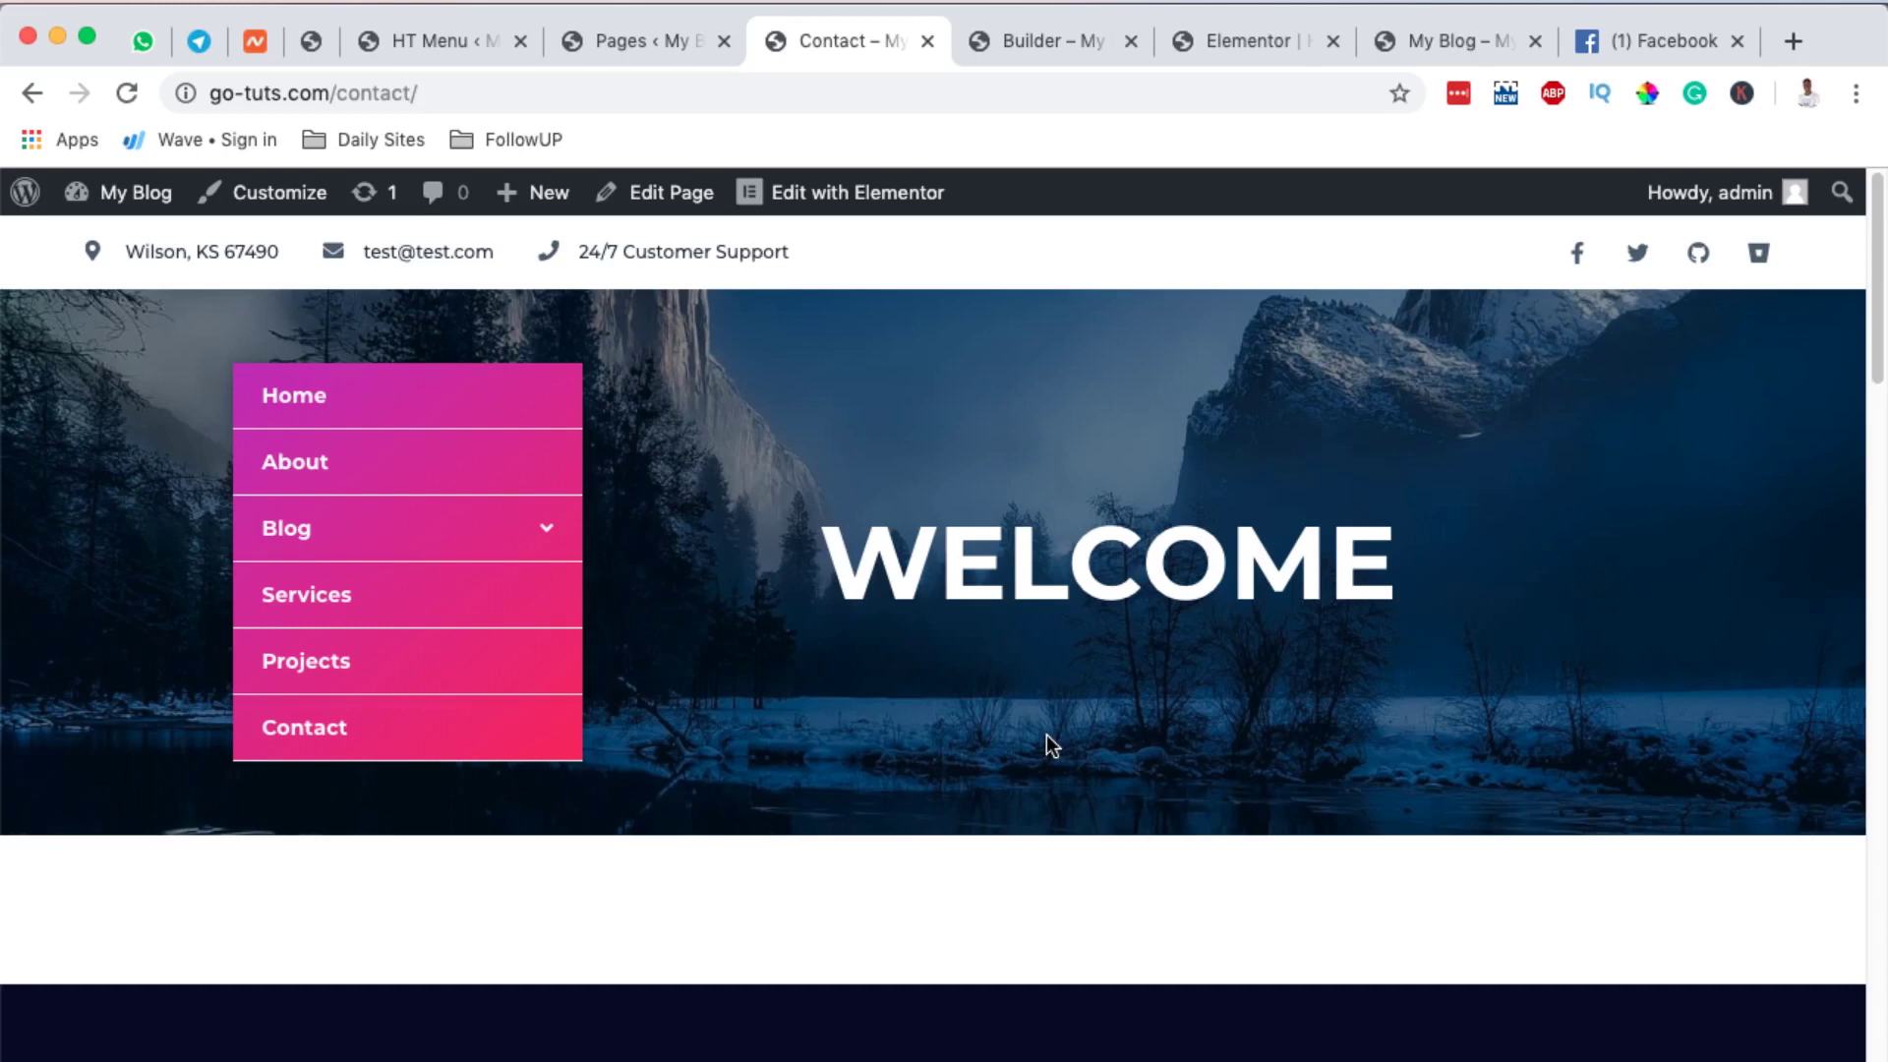
{"action": "key", "text": "super+4"}
- In Plugins > Add New, search 'ht mega' and verify HT Mega – Absolute Addons shows Active
{"action": "scroll", "coordinate": [83, 786], "scroll_direction": "down", "scroll_amount": 3}
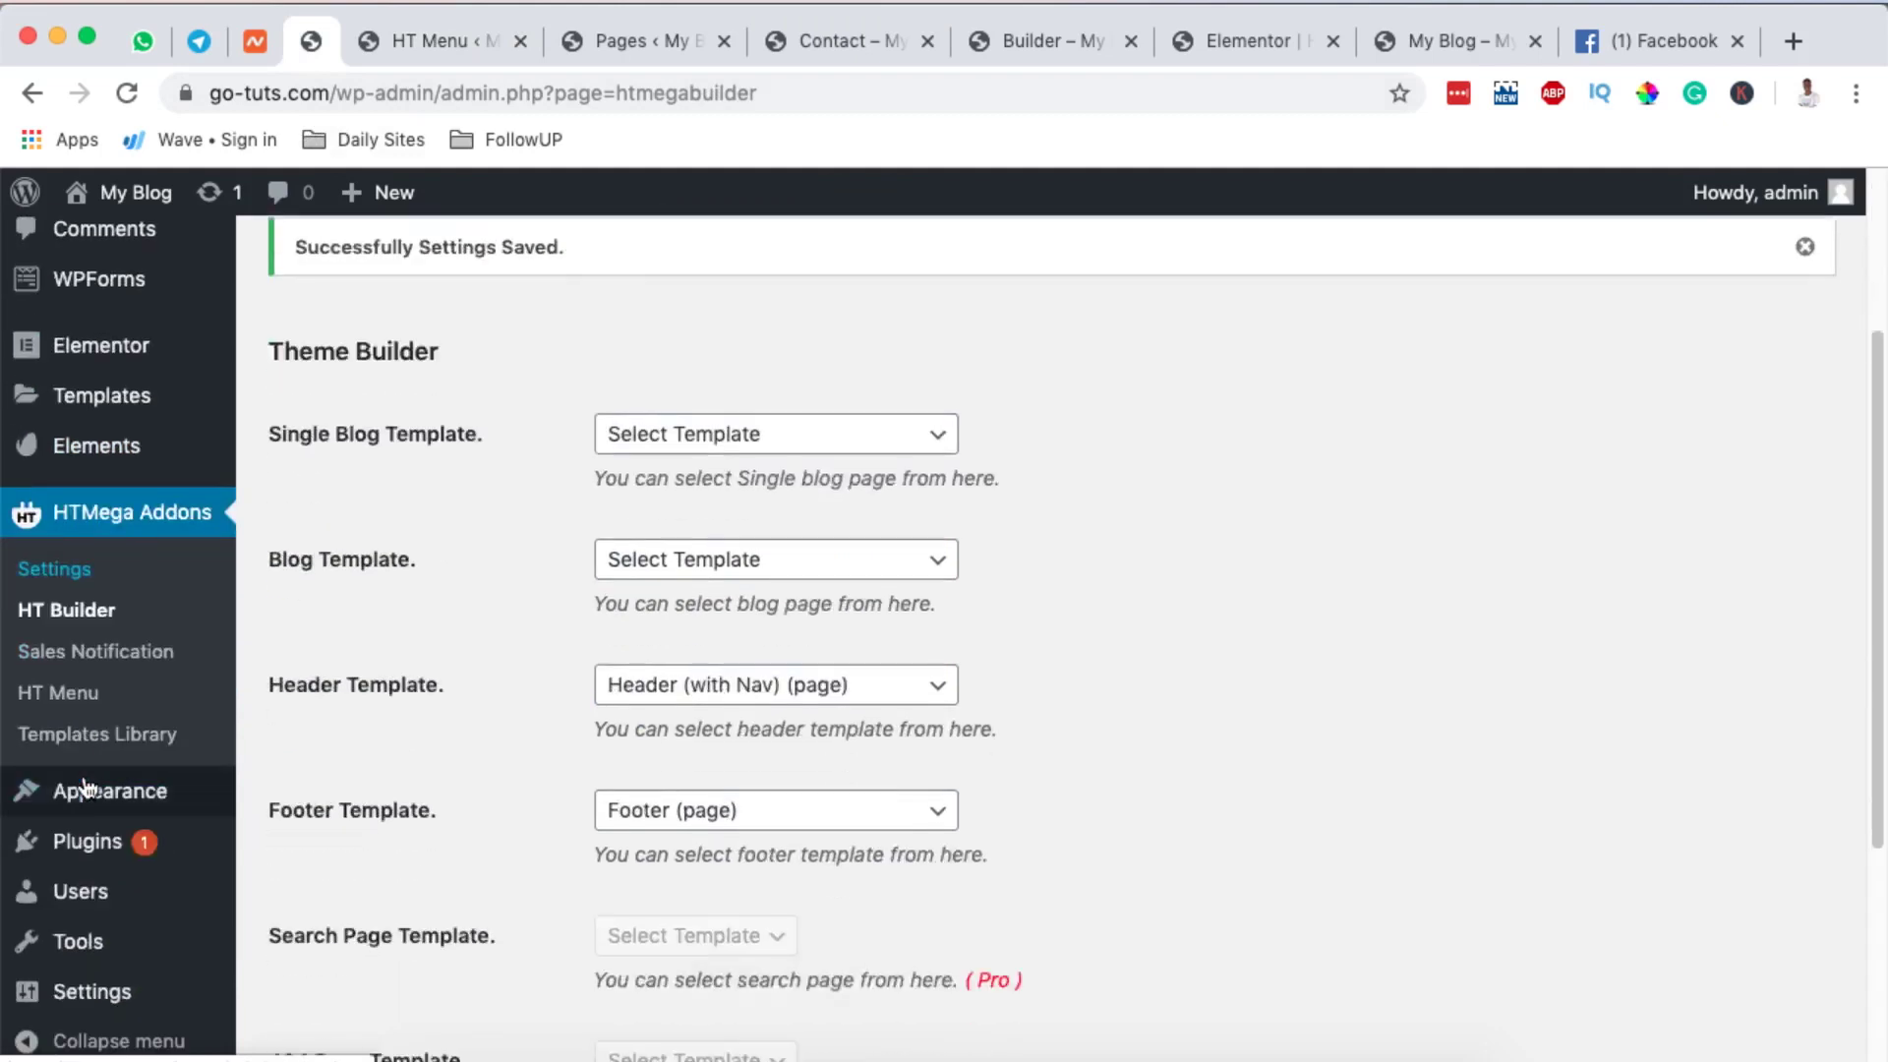
{"action": "scroll", "coordinate": [84, 786], "scroll_direction": "down", "scroll_amount": 3}
{"action": "mouse_move", "coordinate": [92, 837]}
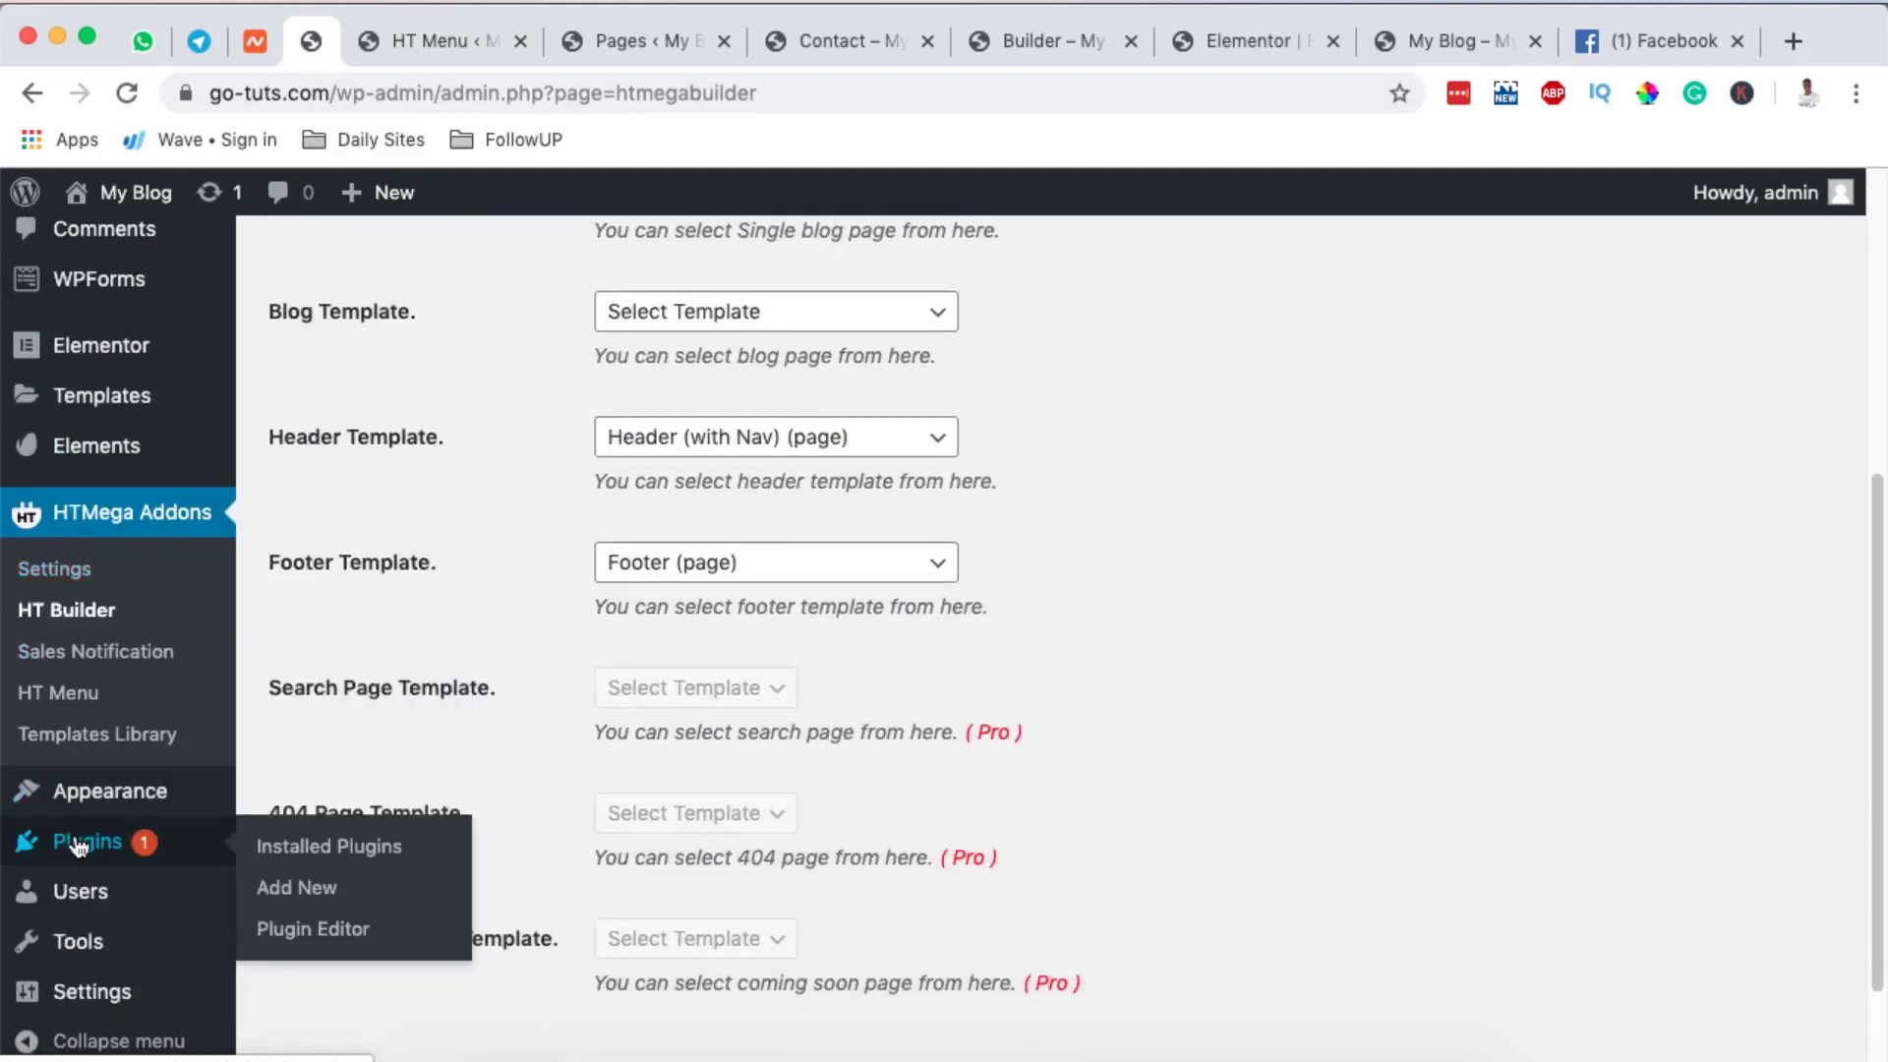
{"action": "left_click", "coordinate": [295, 890]}
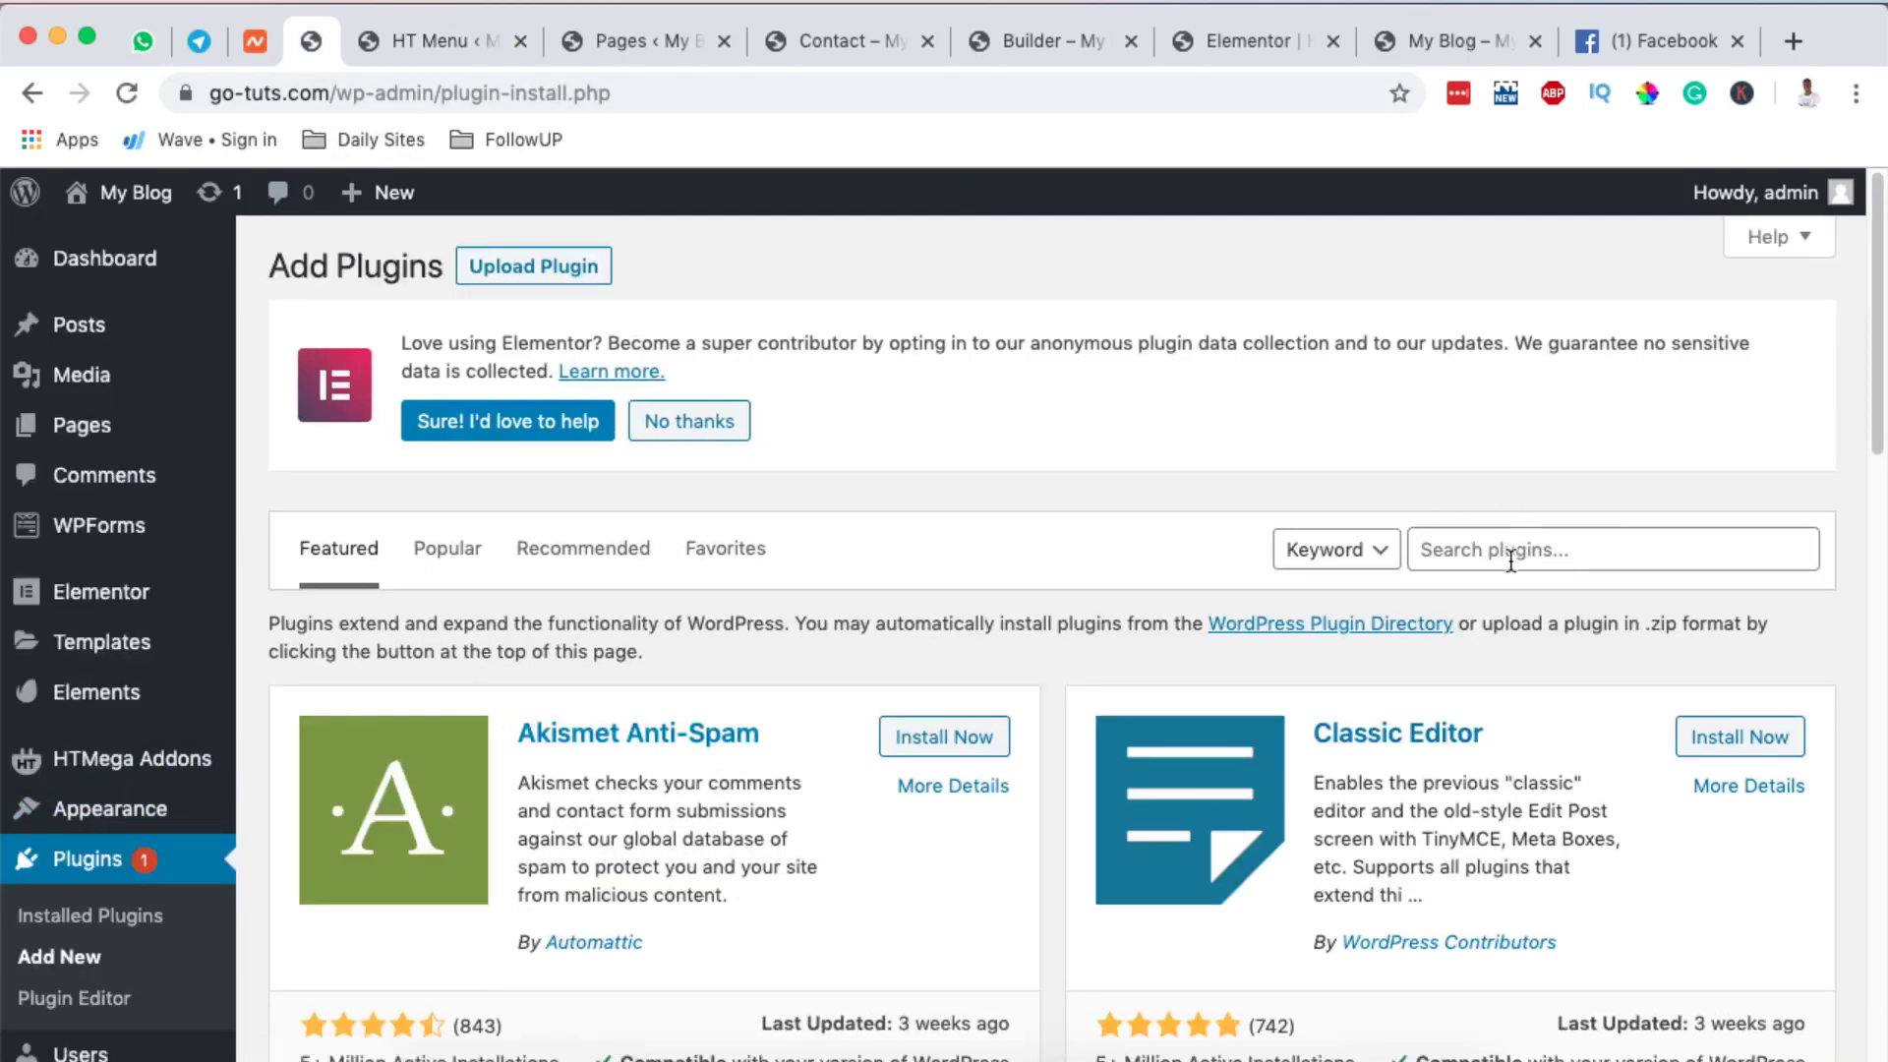
{"action": "left_click", "coordinate": [1514, 548]}
{"action": "type", "text": "mt h"}
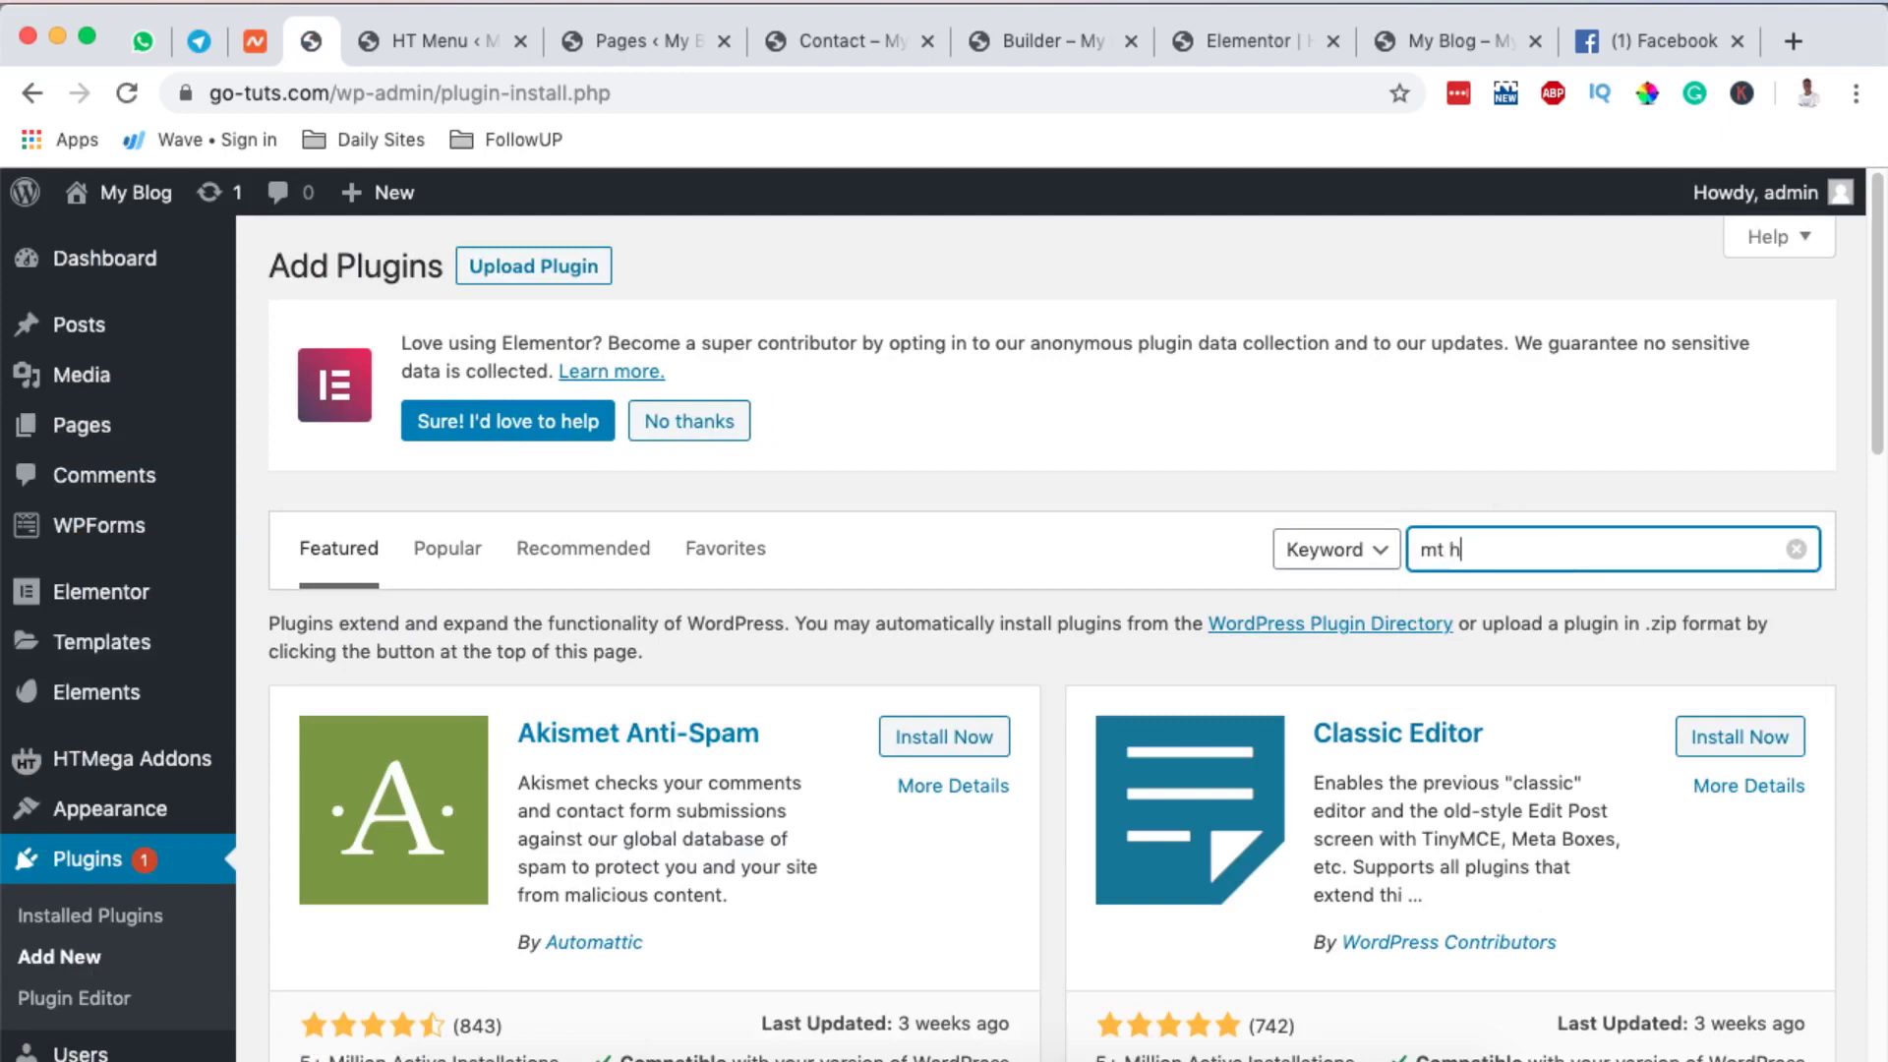
{"action": "key", "text": "BackSpace"}
{"action": "key", "text": "BackSpace"}
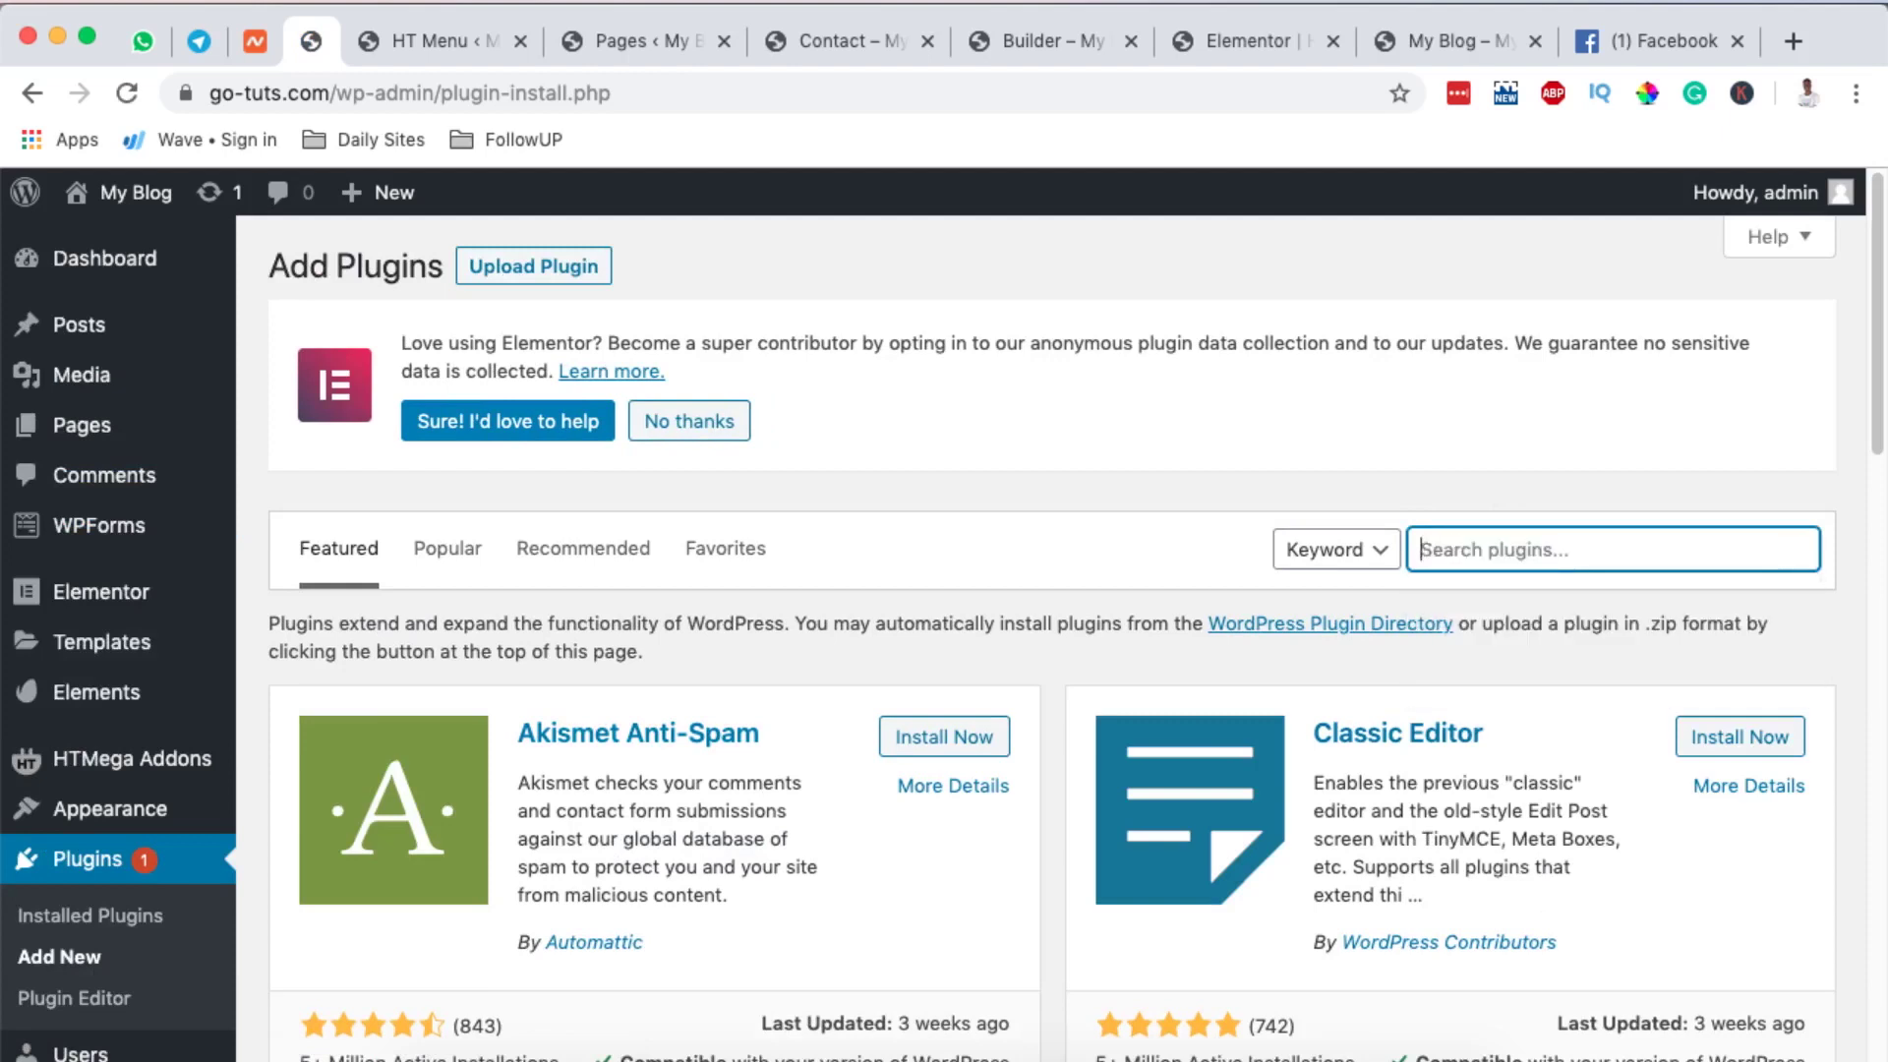
{"action": "type", "text": "ht mega"}
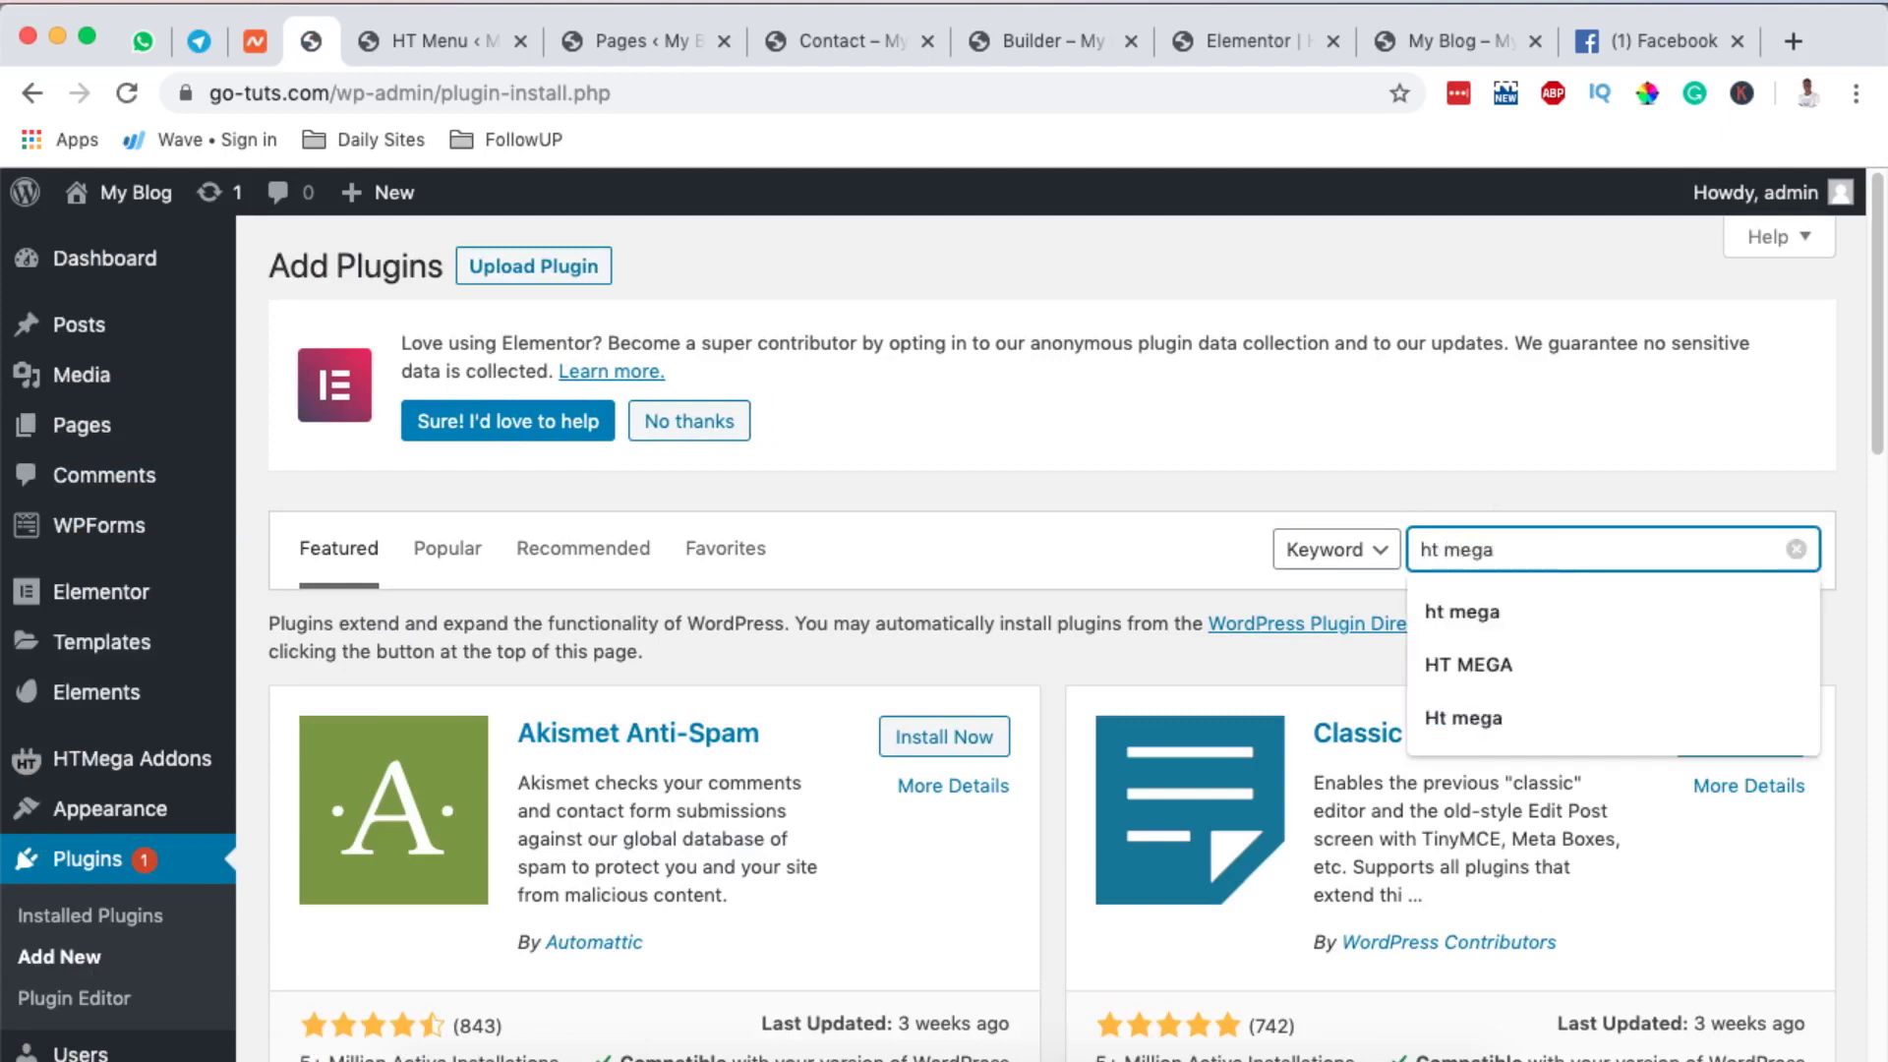
{"action": "key", "text": "Return"}
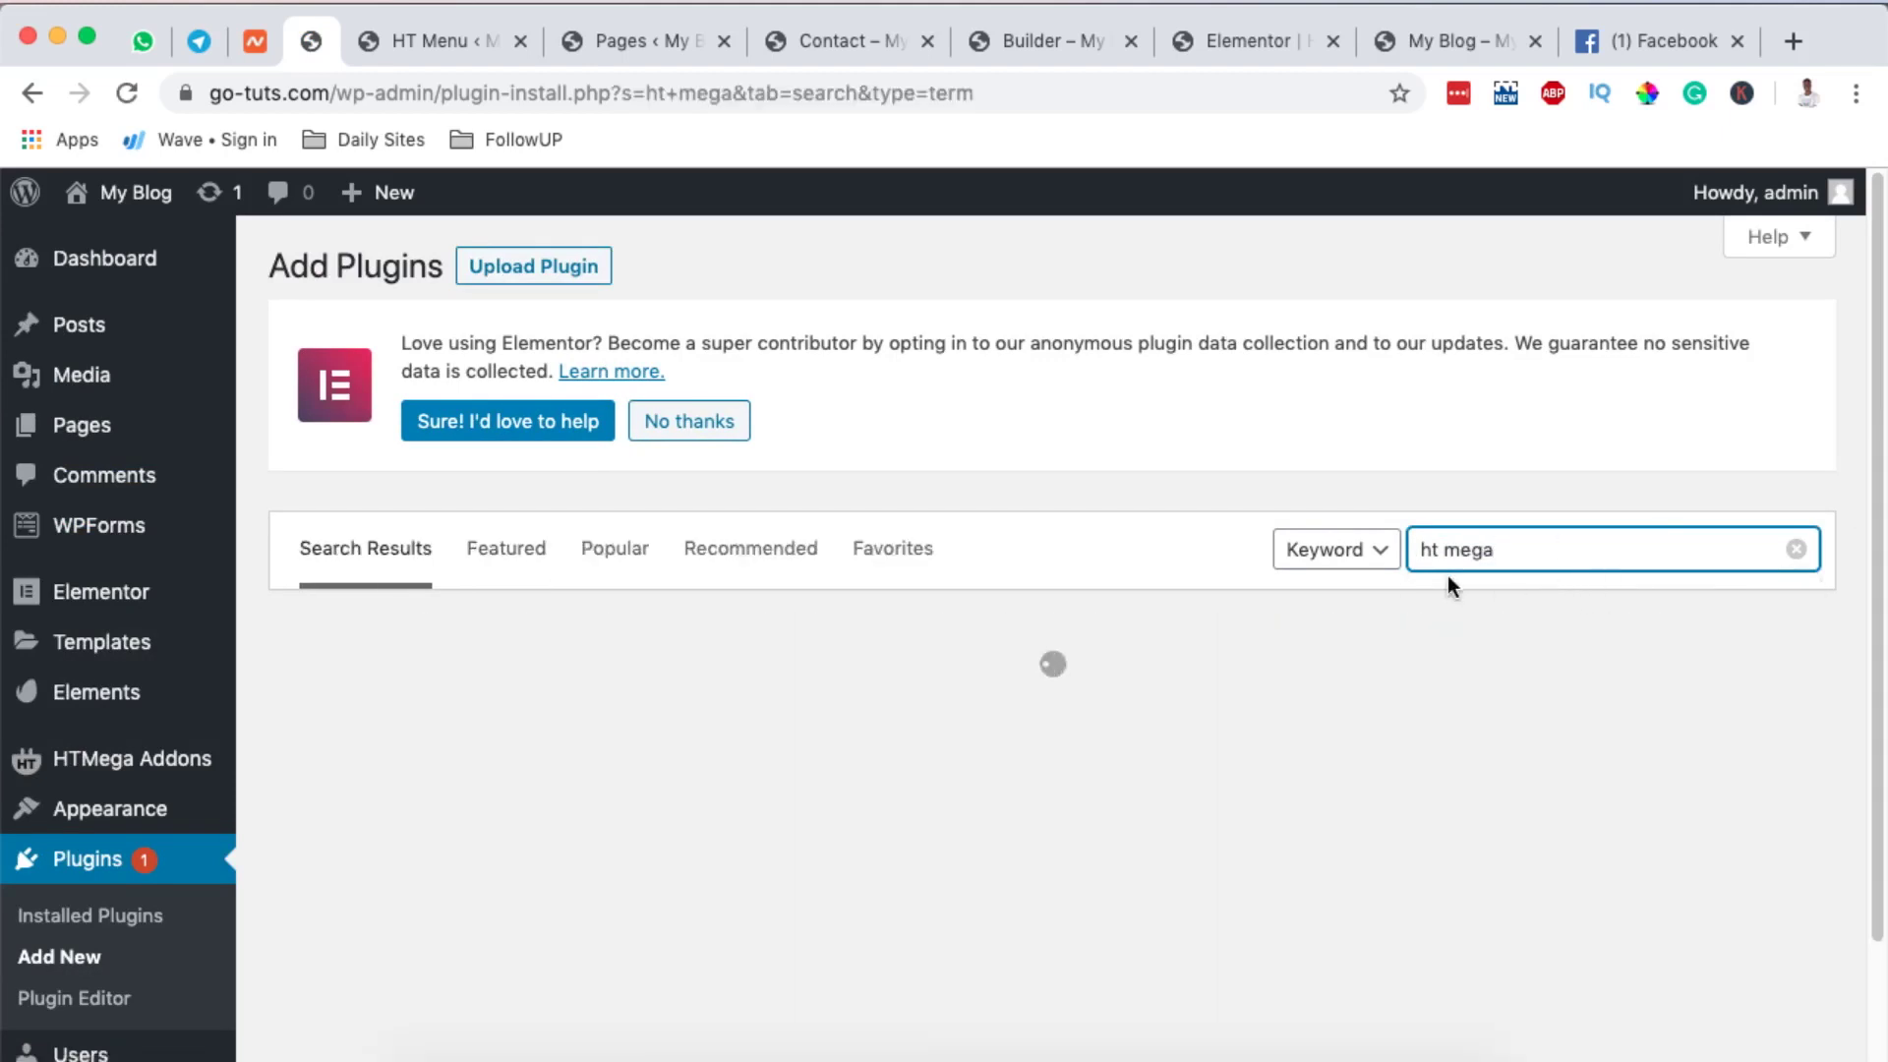
{"action": "scroll", "coordinate": [788, 641], "scroll_direction": "down", "scroll_amount": 2}
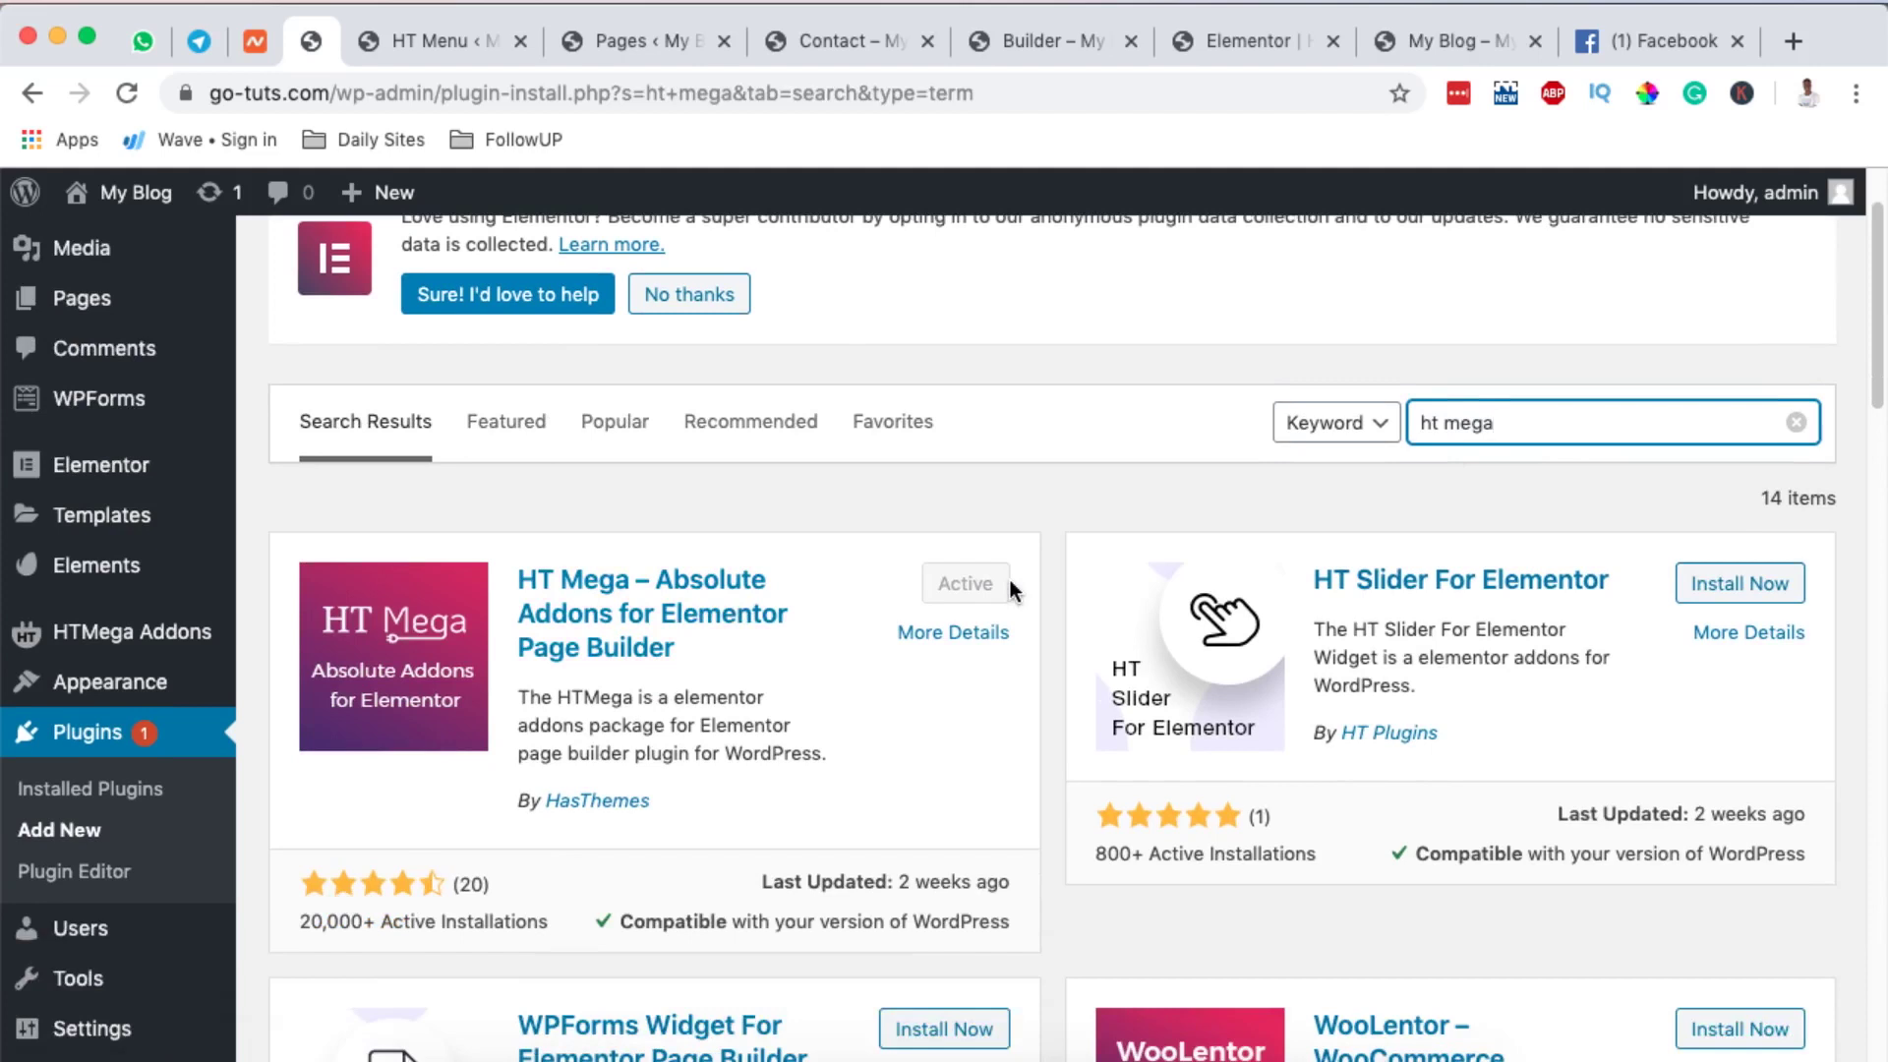
- In HTMega Addons settings, toggle the Menu Builder addon off and back on, then save
{"action": "left_click", "coordinate": [136, 631]}
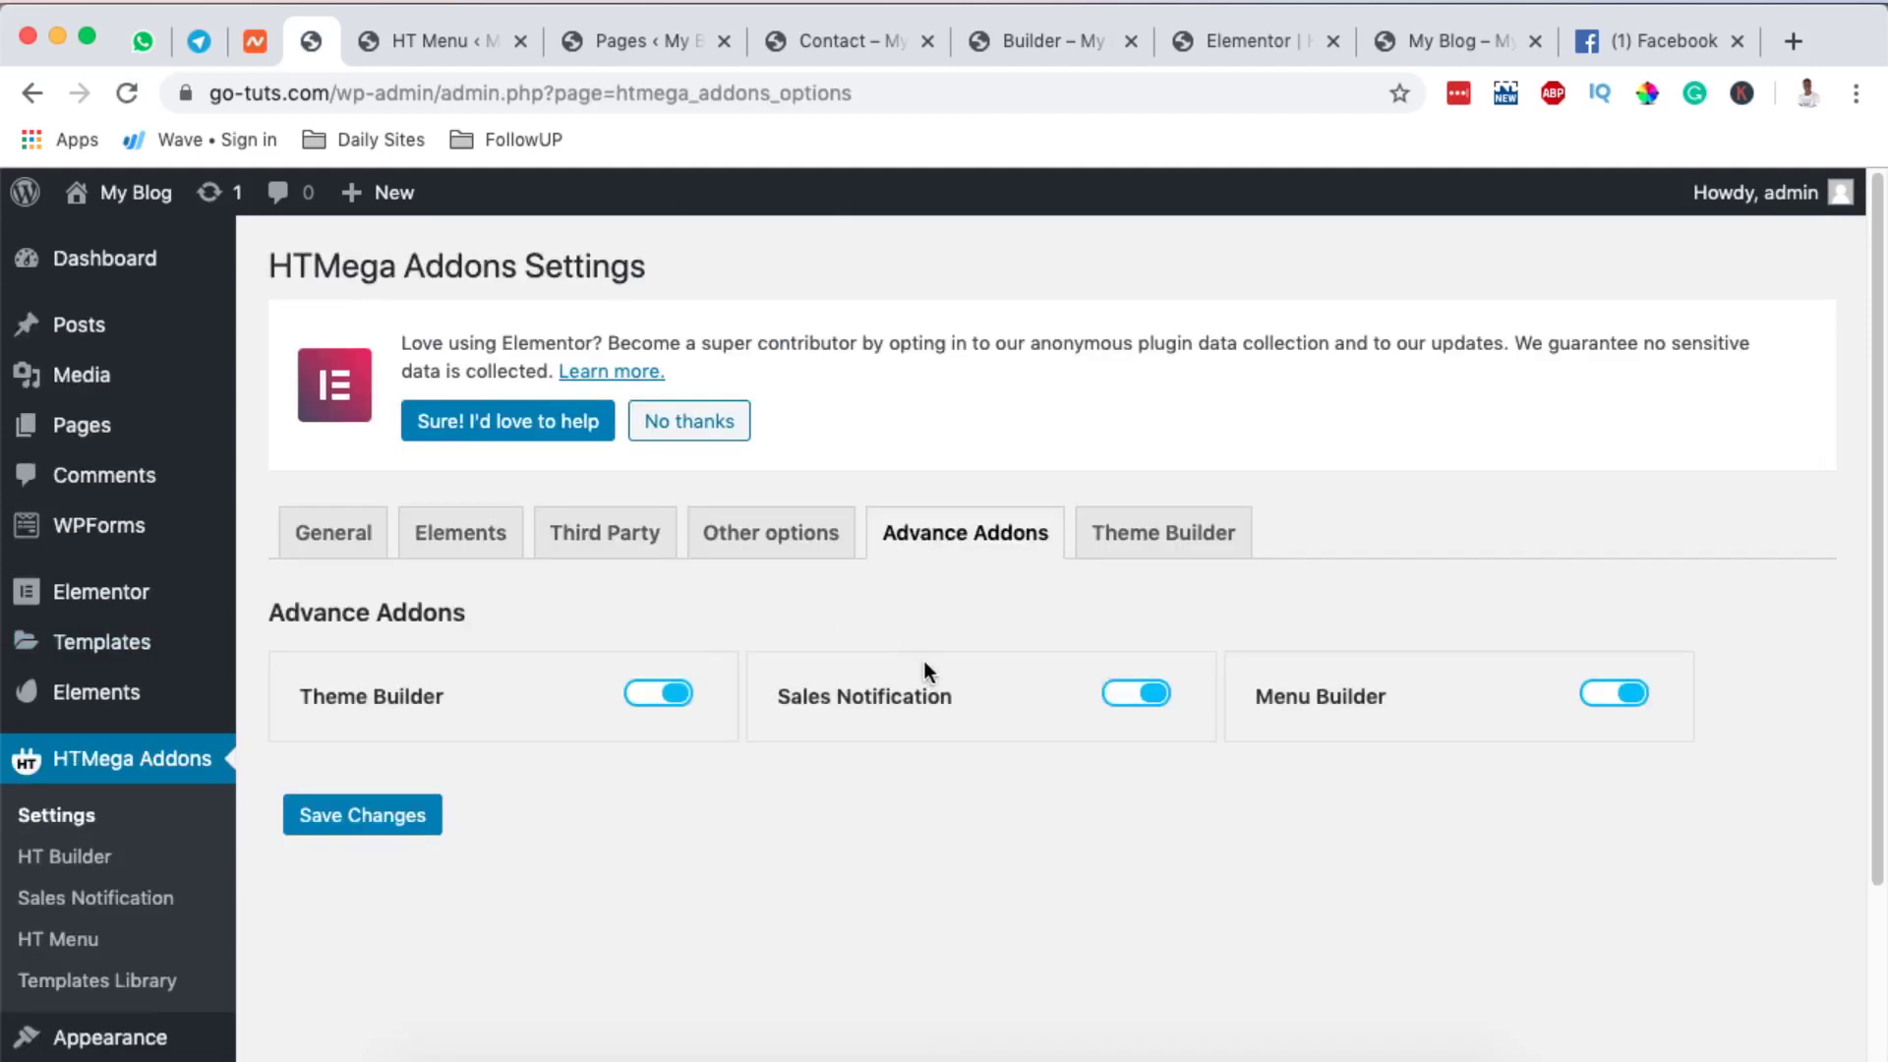
{"action": "left_click", "coordinate": [1598, 696]}
{"action": "left_click", "coordinate": [1637, 702]}
{"action": "left_click", "coordinate": [366, 816]}
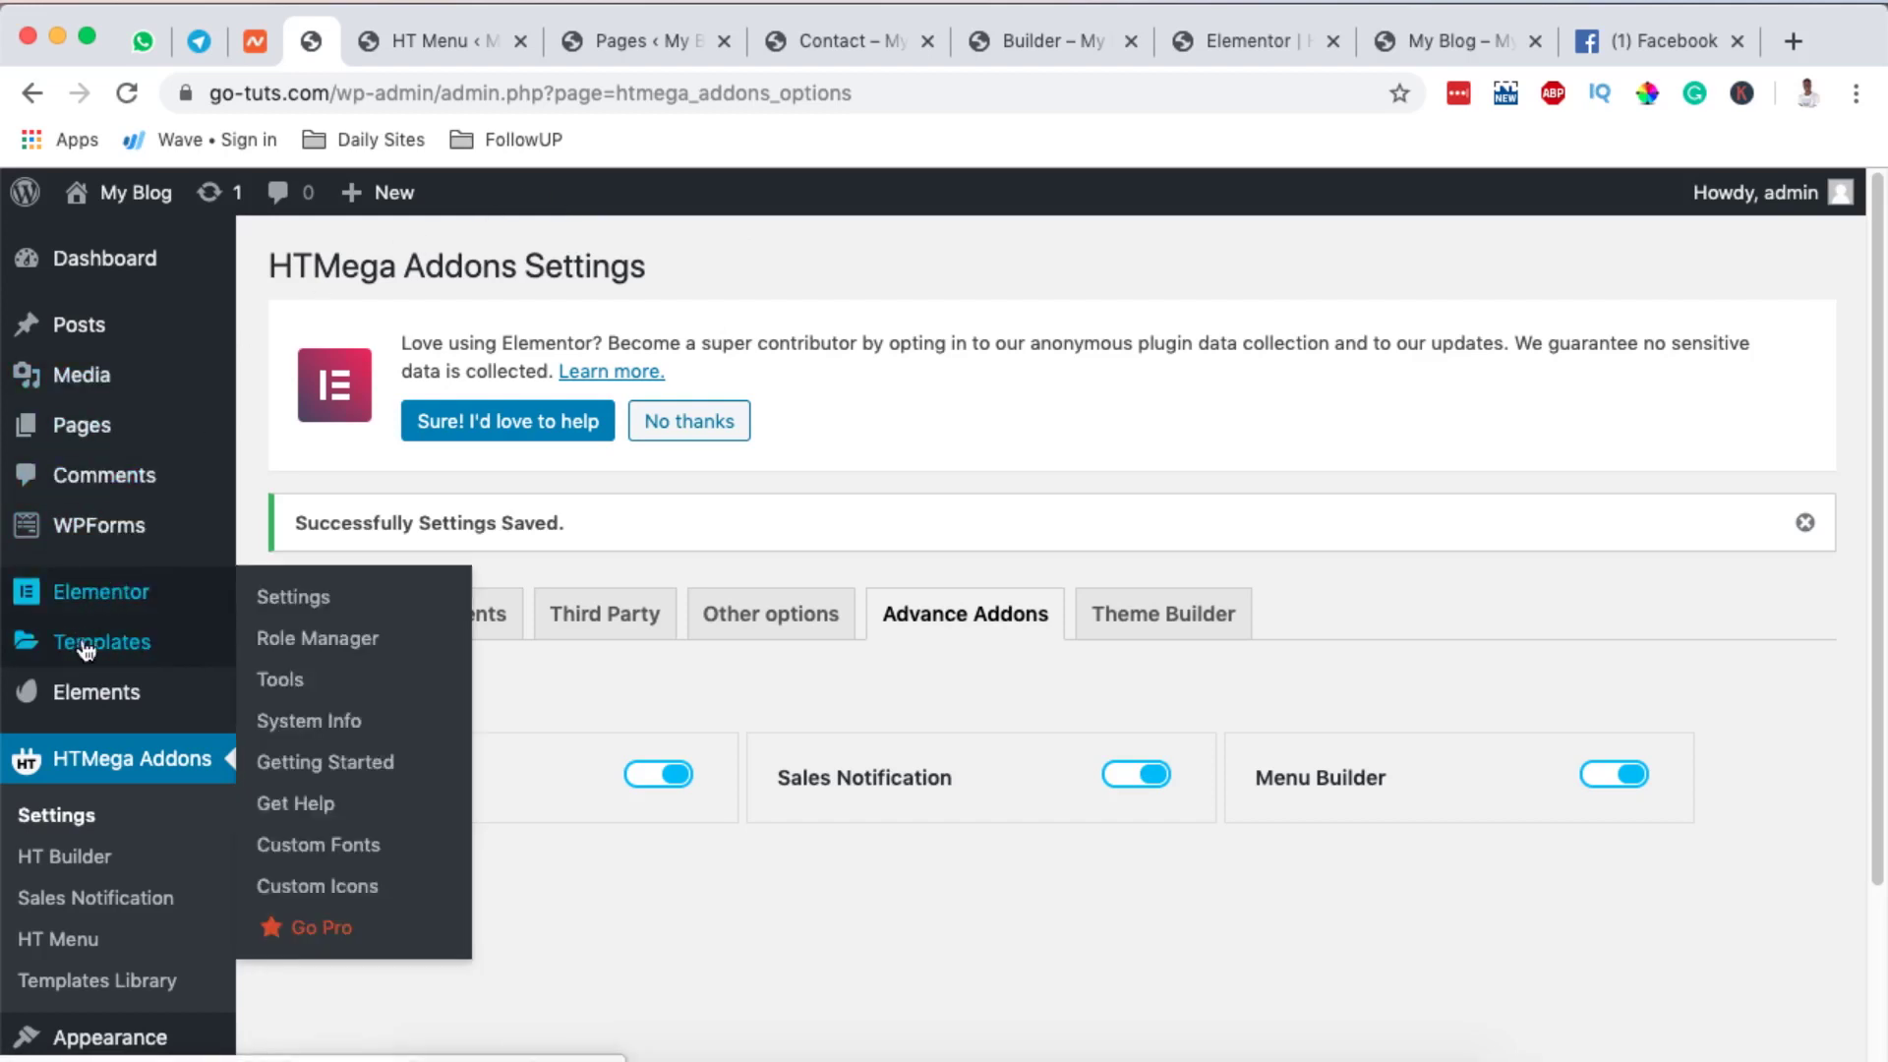
- Open Templates > Saved Templates and scroll through the saved Elementor templates
{"action": "mouse_move", "coordinate": [86, 655]}
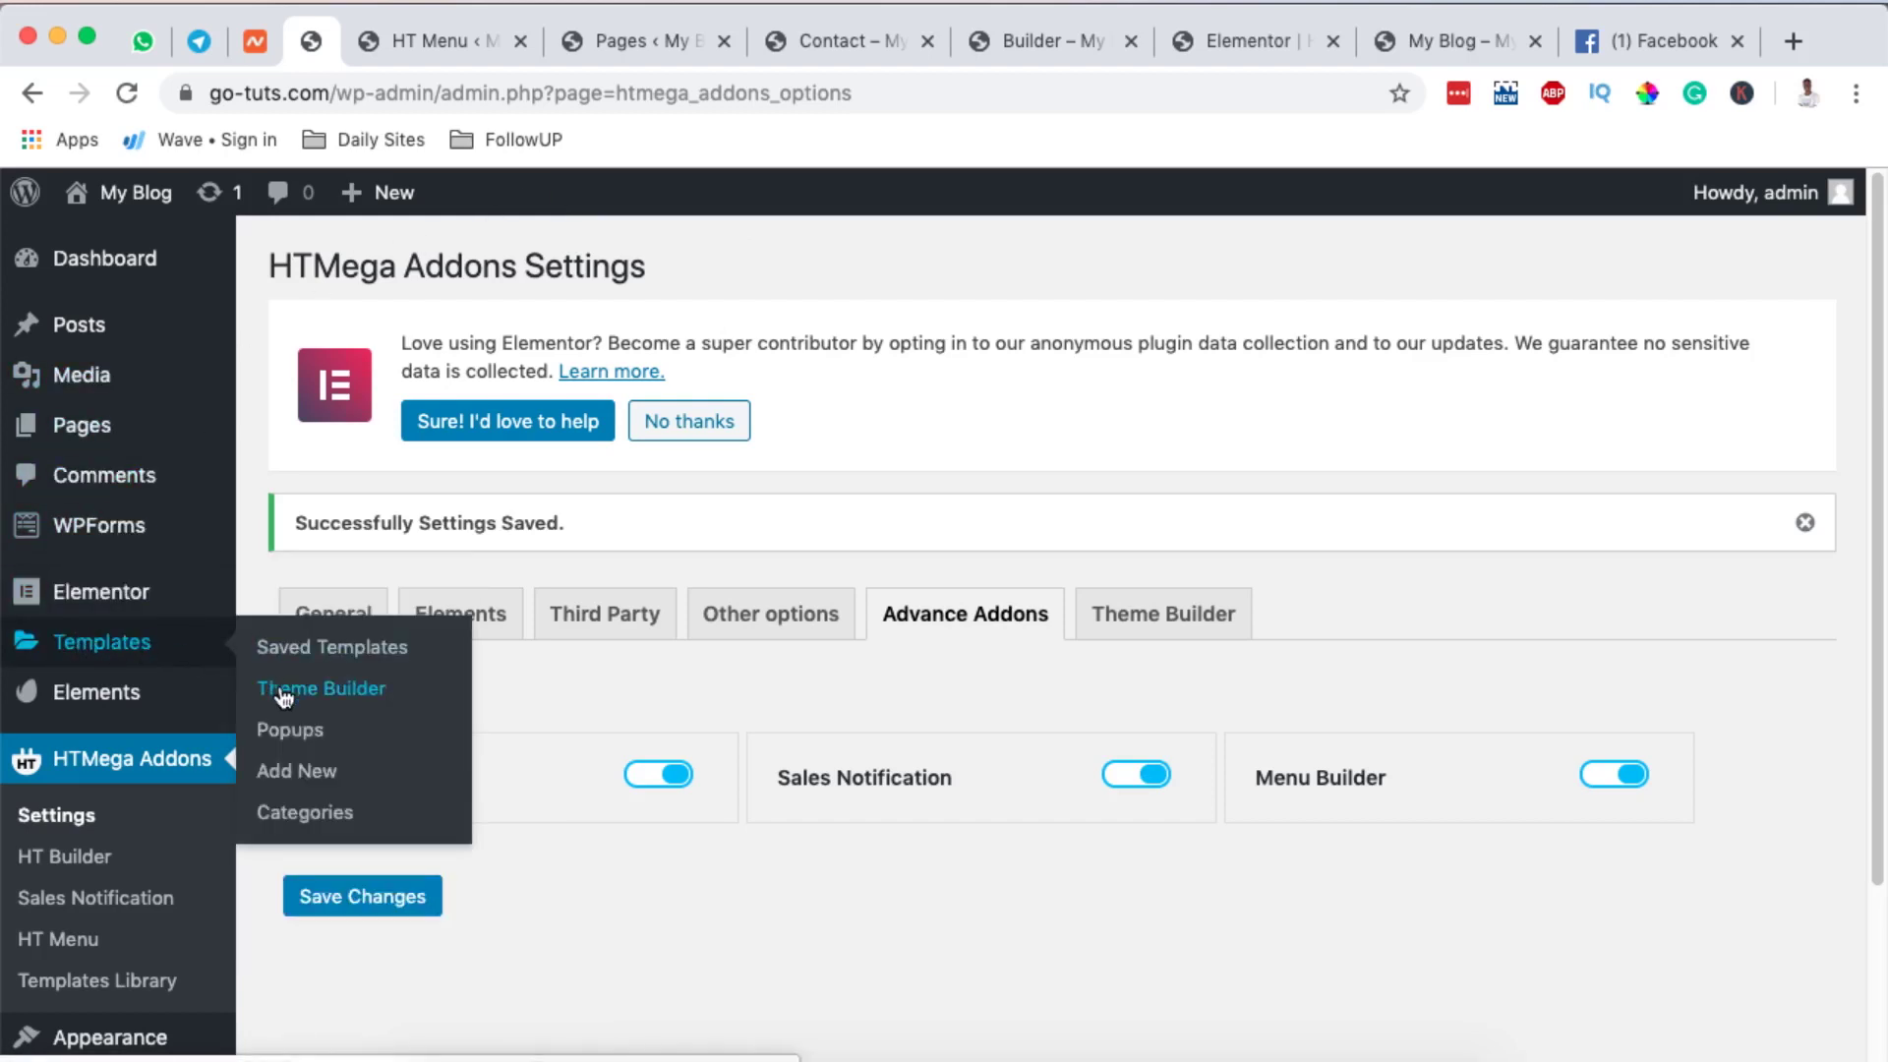
{"action": "left_click", "coordinate": [299, 648]}
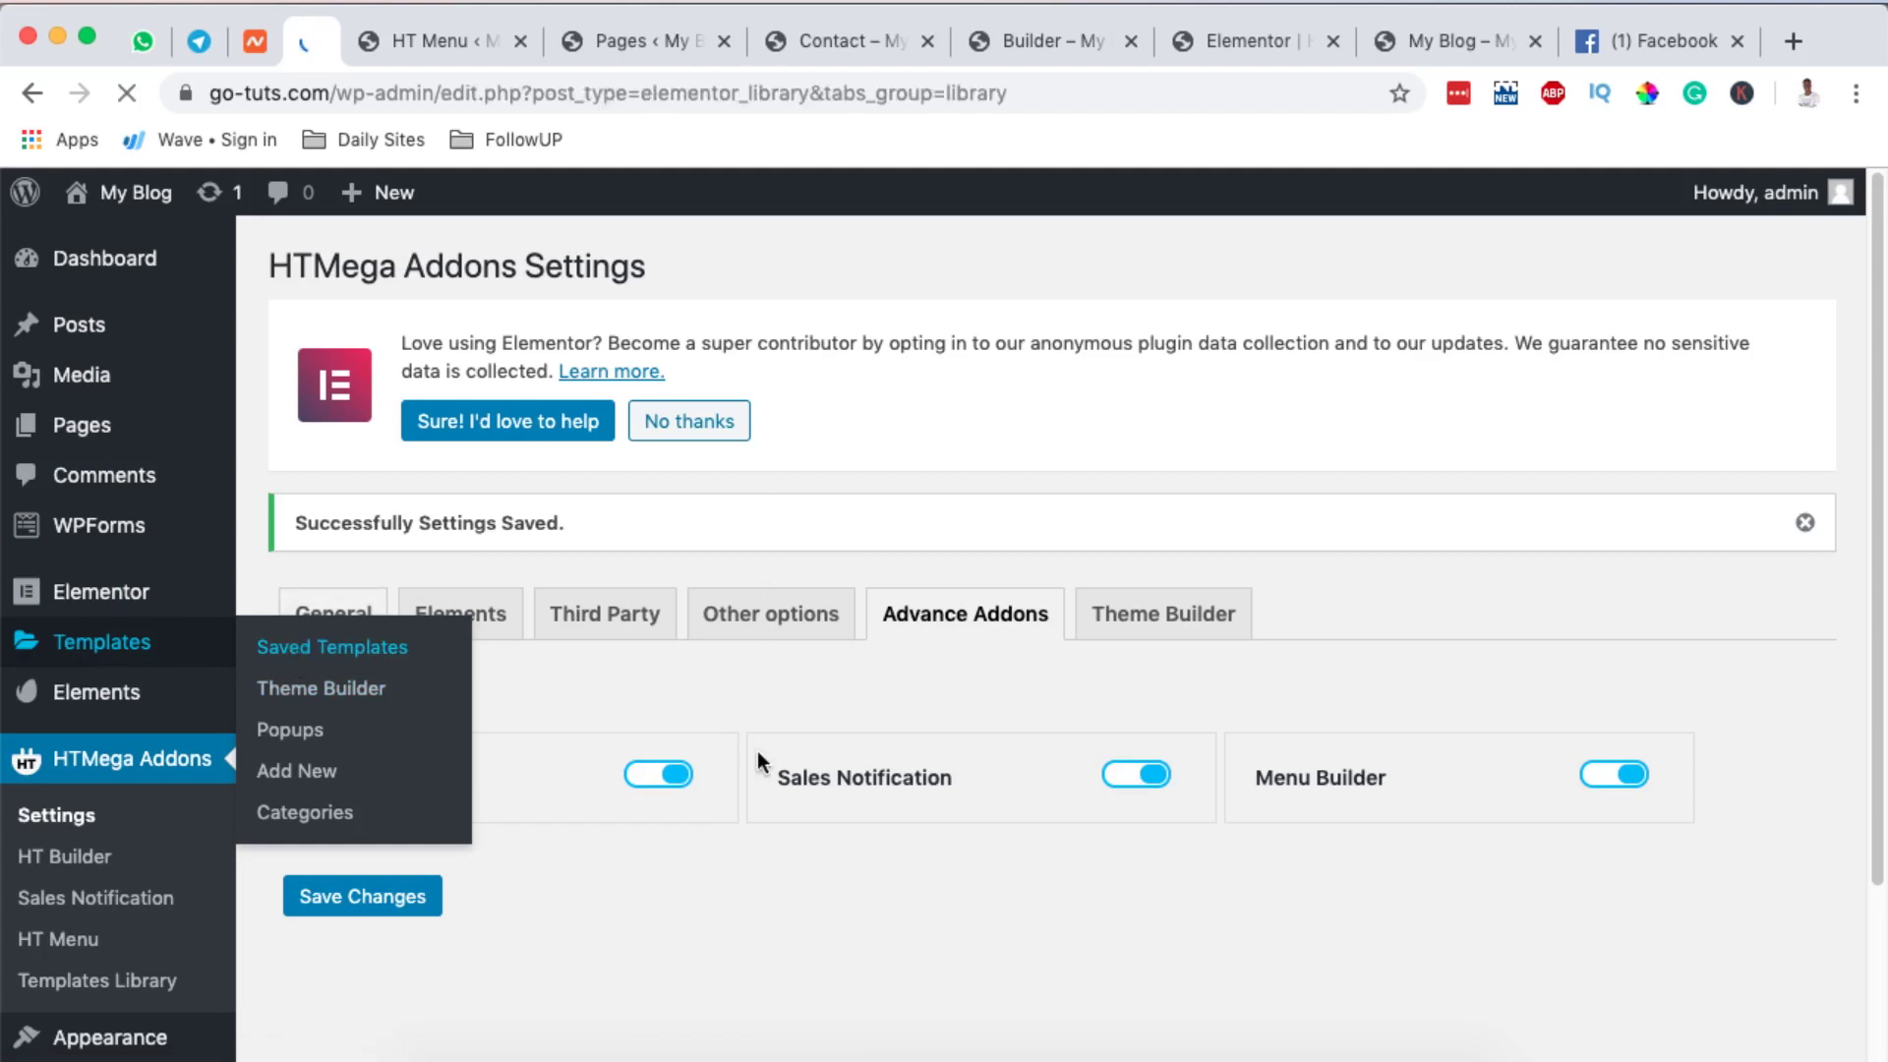
{"action": "scroll", "coordinate": [757, 752], "scroll_direction": "down", "scroll_amount": 5}
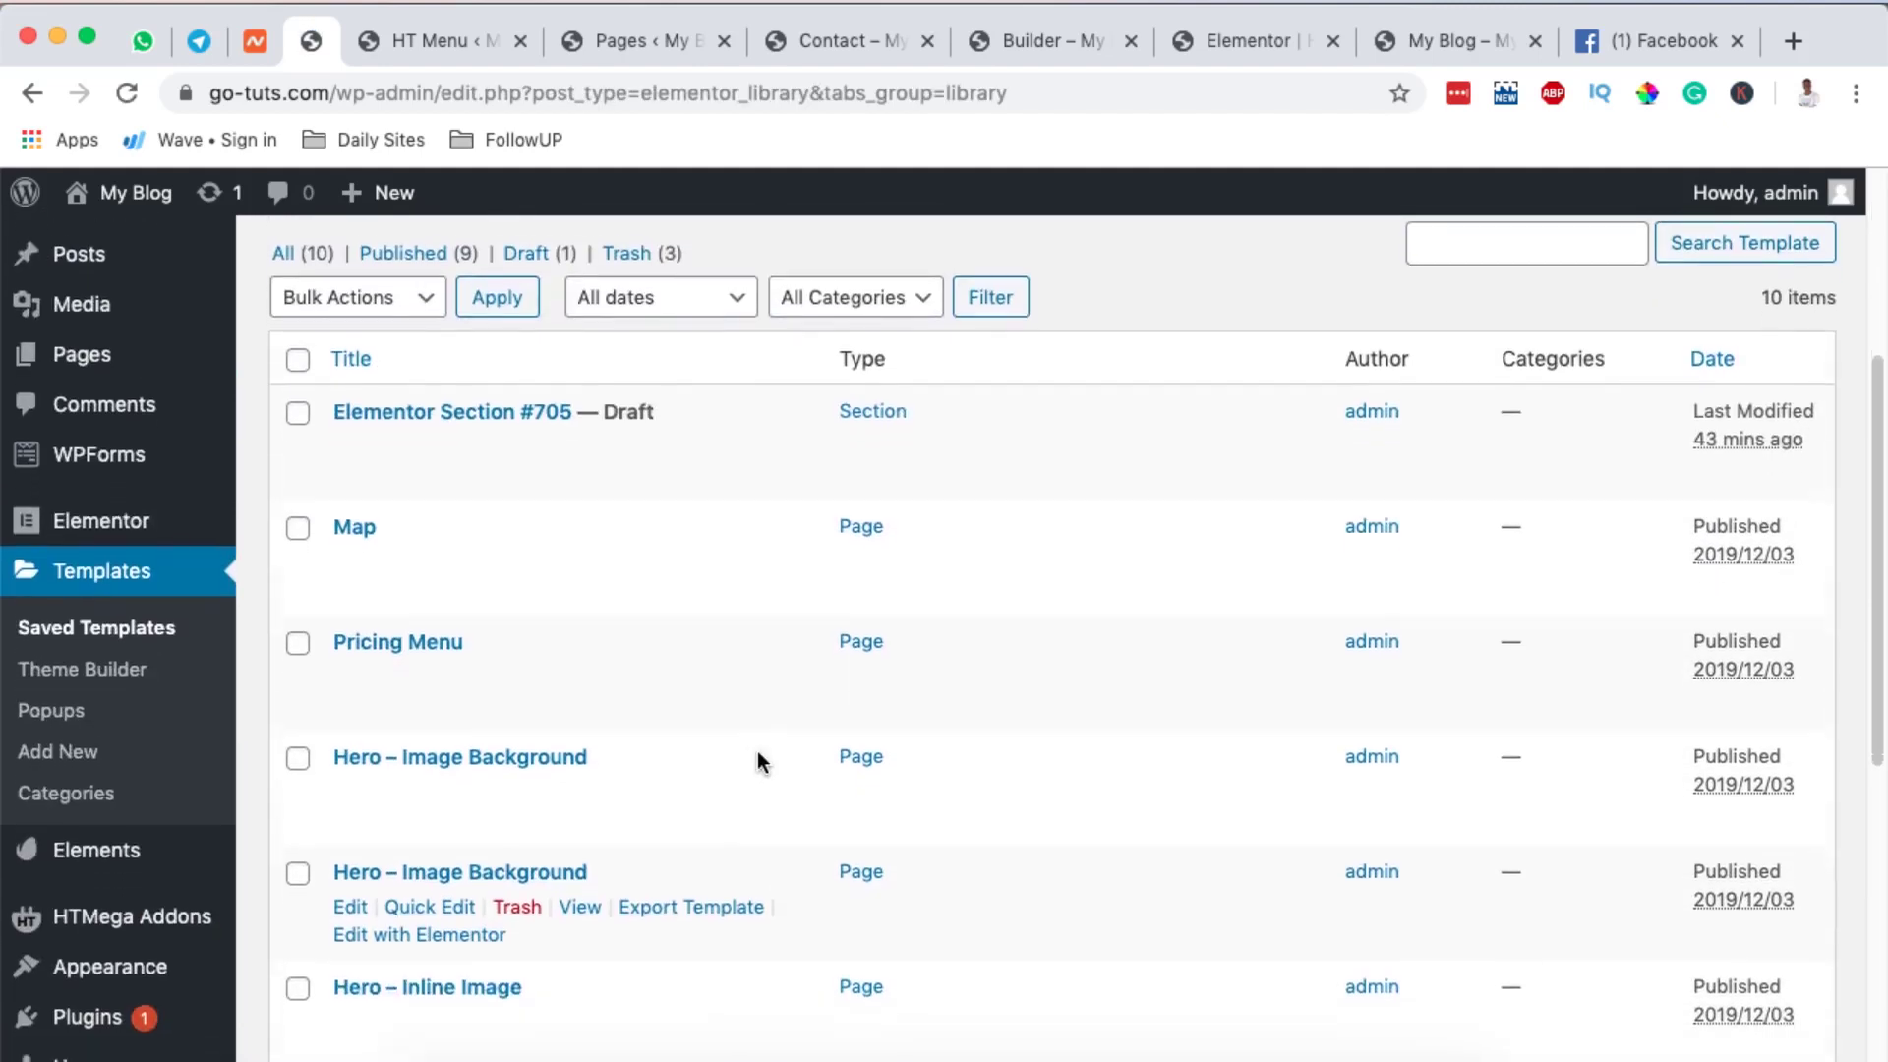
{"action": "scroll", "coordinate": [757, 761], "scroll_direction": "down", "scroll_amount": 6}
- Edit the Hero – Image Background template and add an empty single-column section below the hero
{"action": "left_click", "coordinate": [590, 413]}
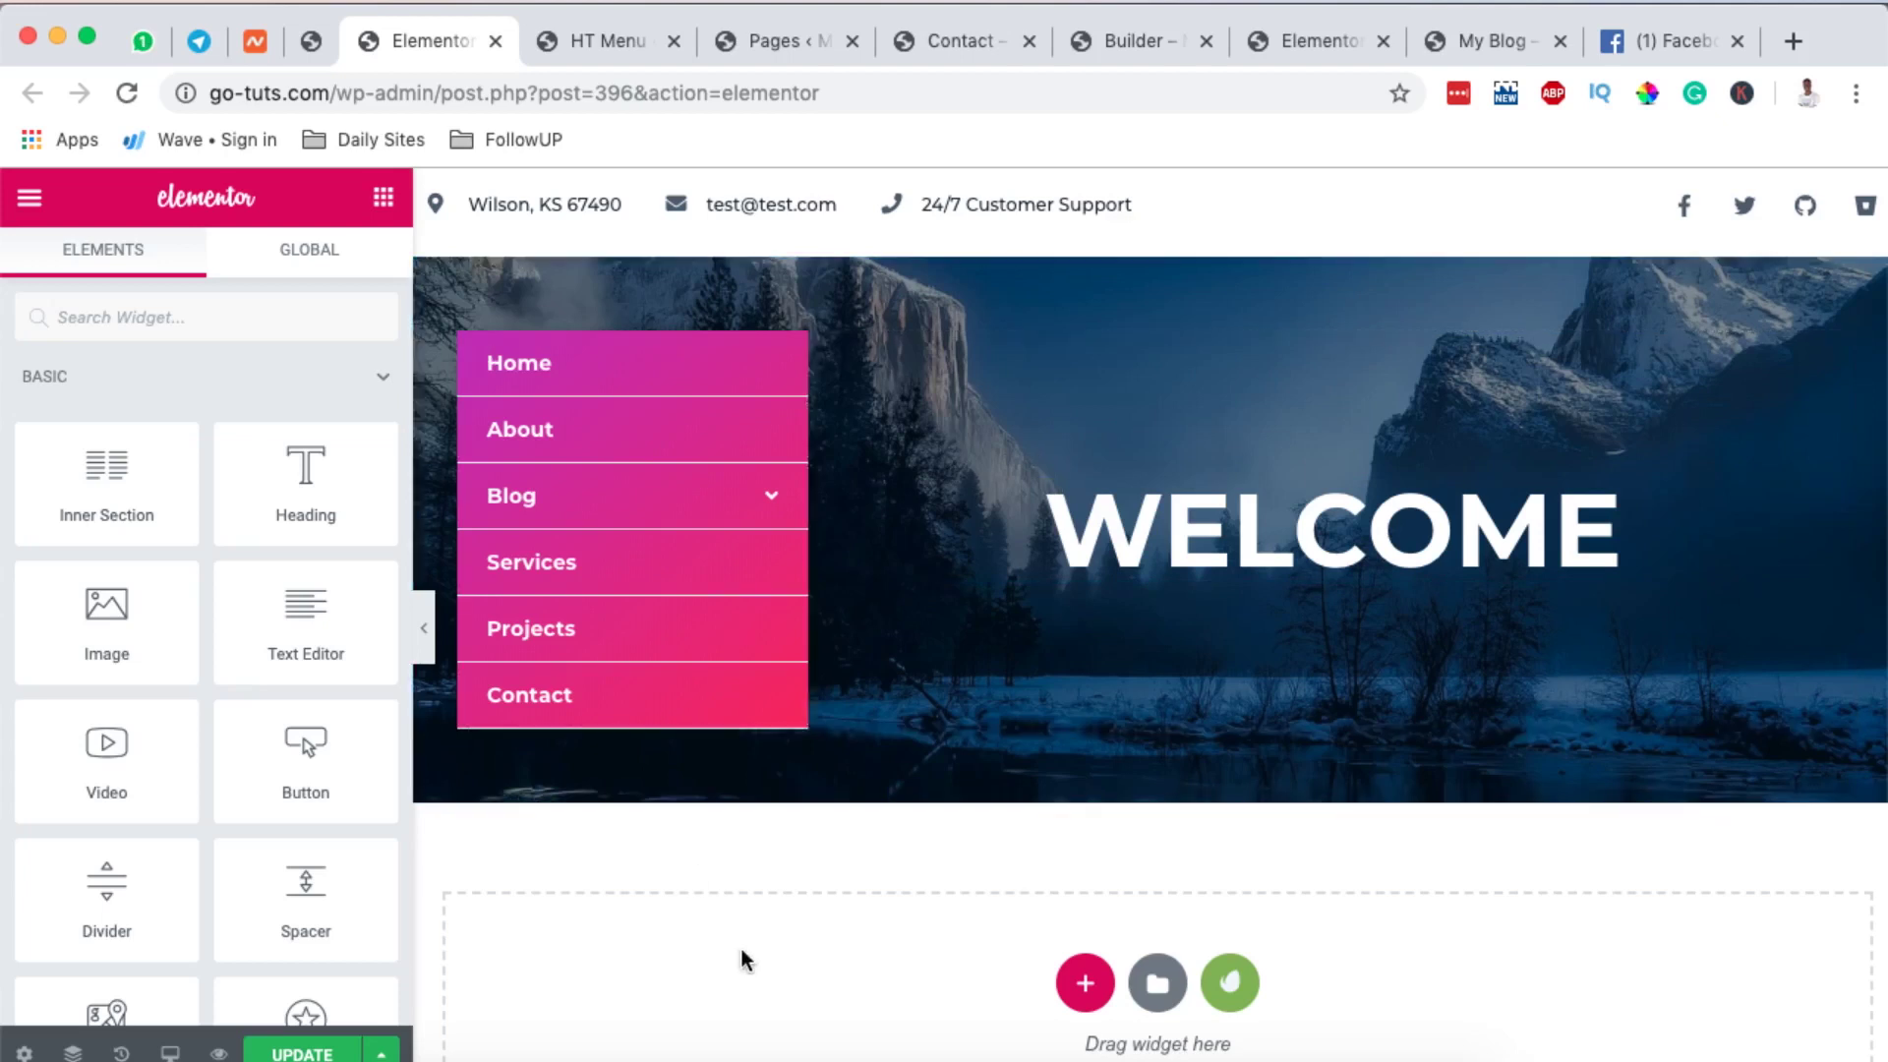
{"action": "scroll", "coordinate": [846, 944], "scroll_direction": "down", "scroll_amount": 2}
{"action": "left_click", "coordinate": [1082, 830]}
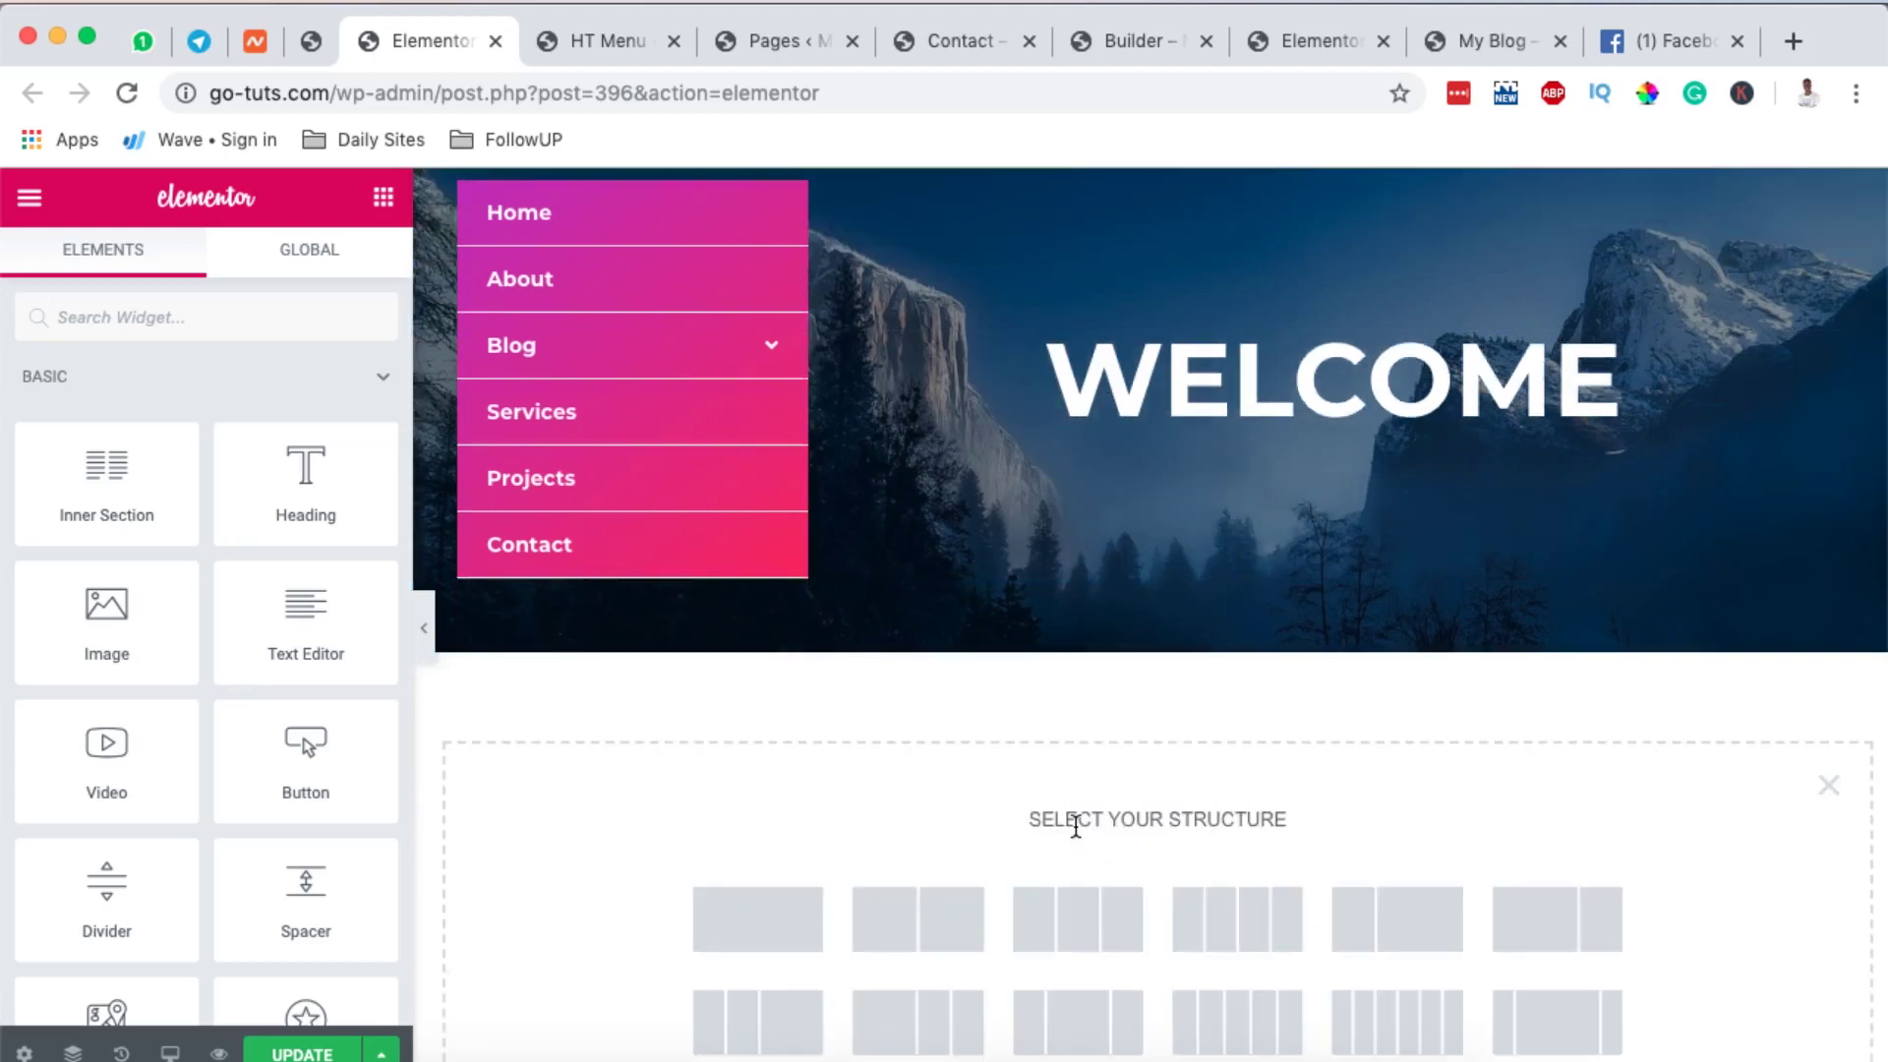
{"action": "left_click", "coordinate": [780, 916]}
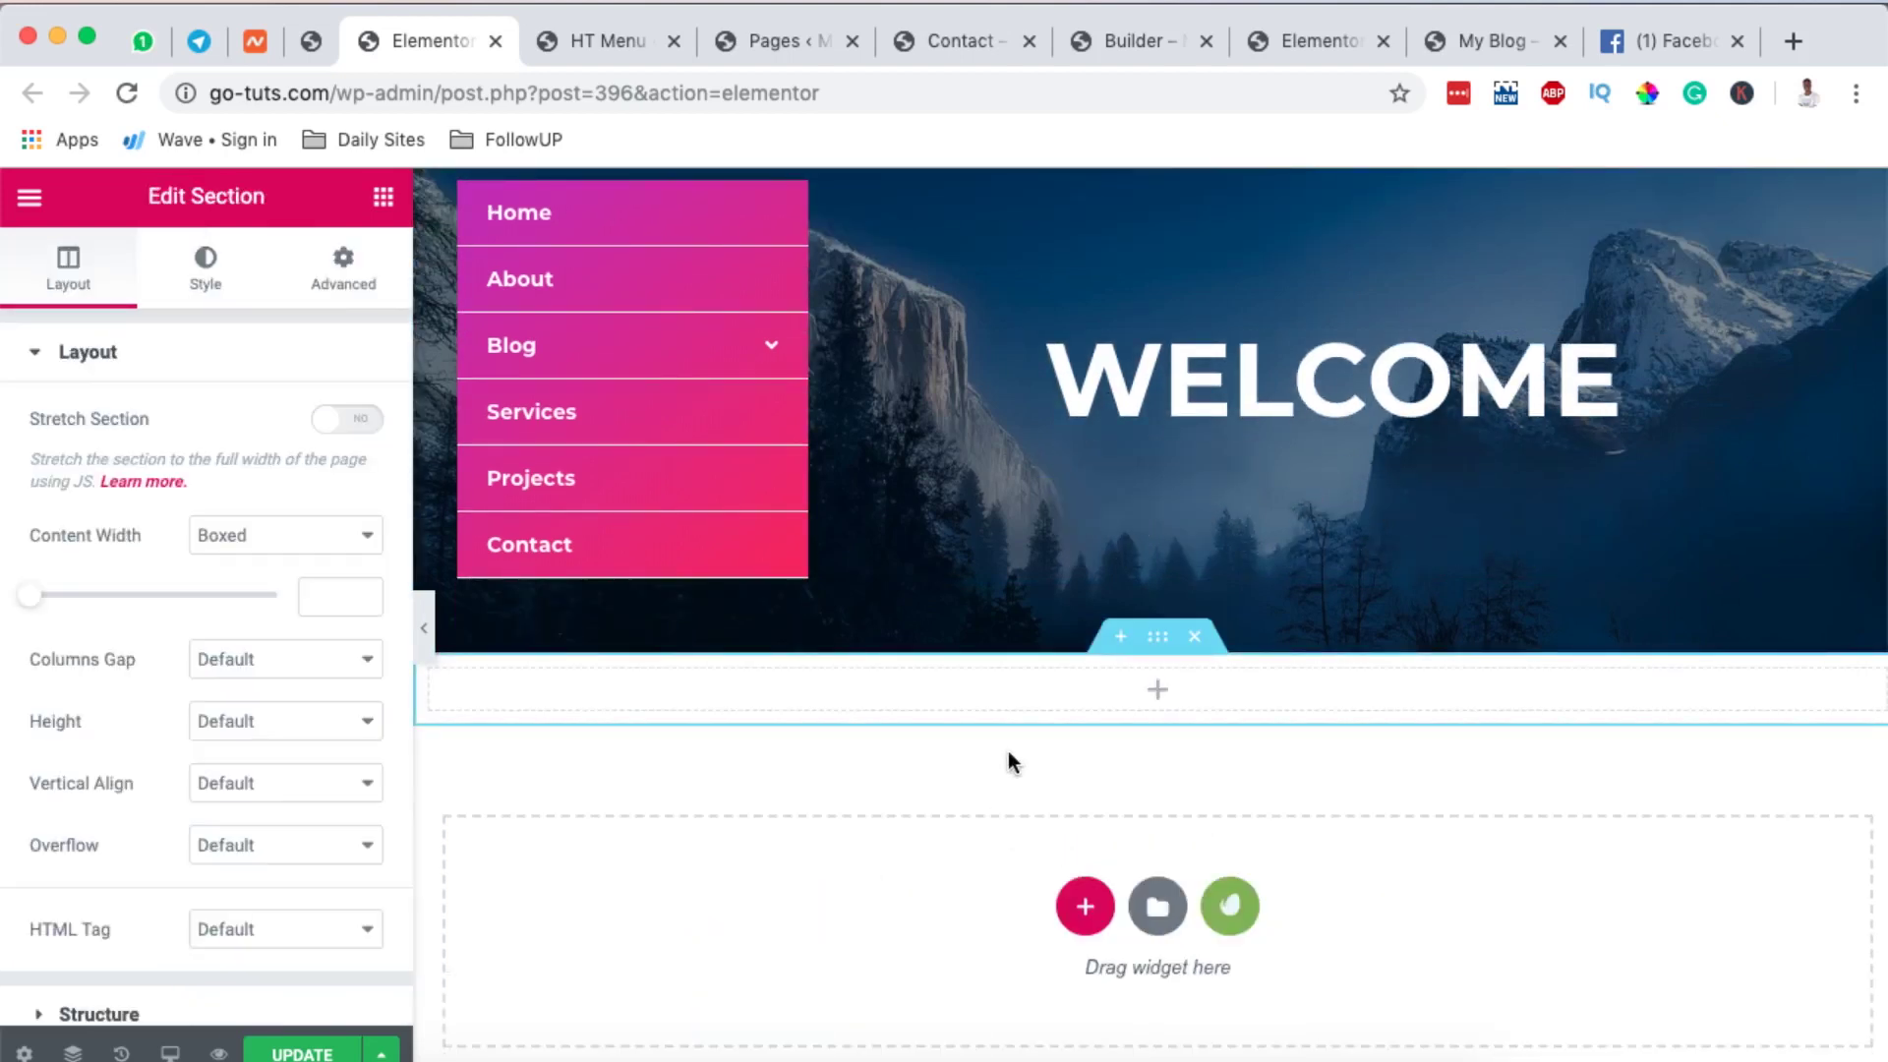
- Copy the top contact bar section, paste it below the hero, and delete the leftover empty section
{"action": "scroll", "coordinate": [1012, 763], "scroll_direction": "up", "scroll_amount": 2}
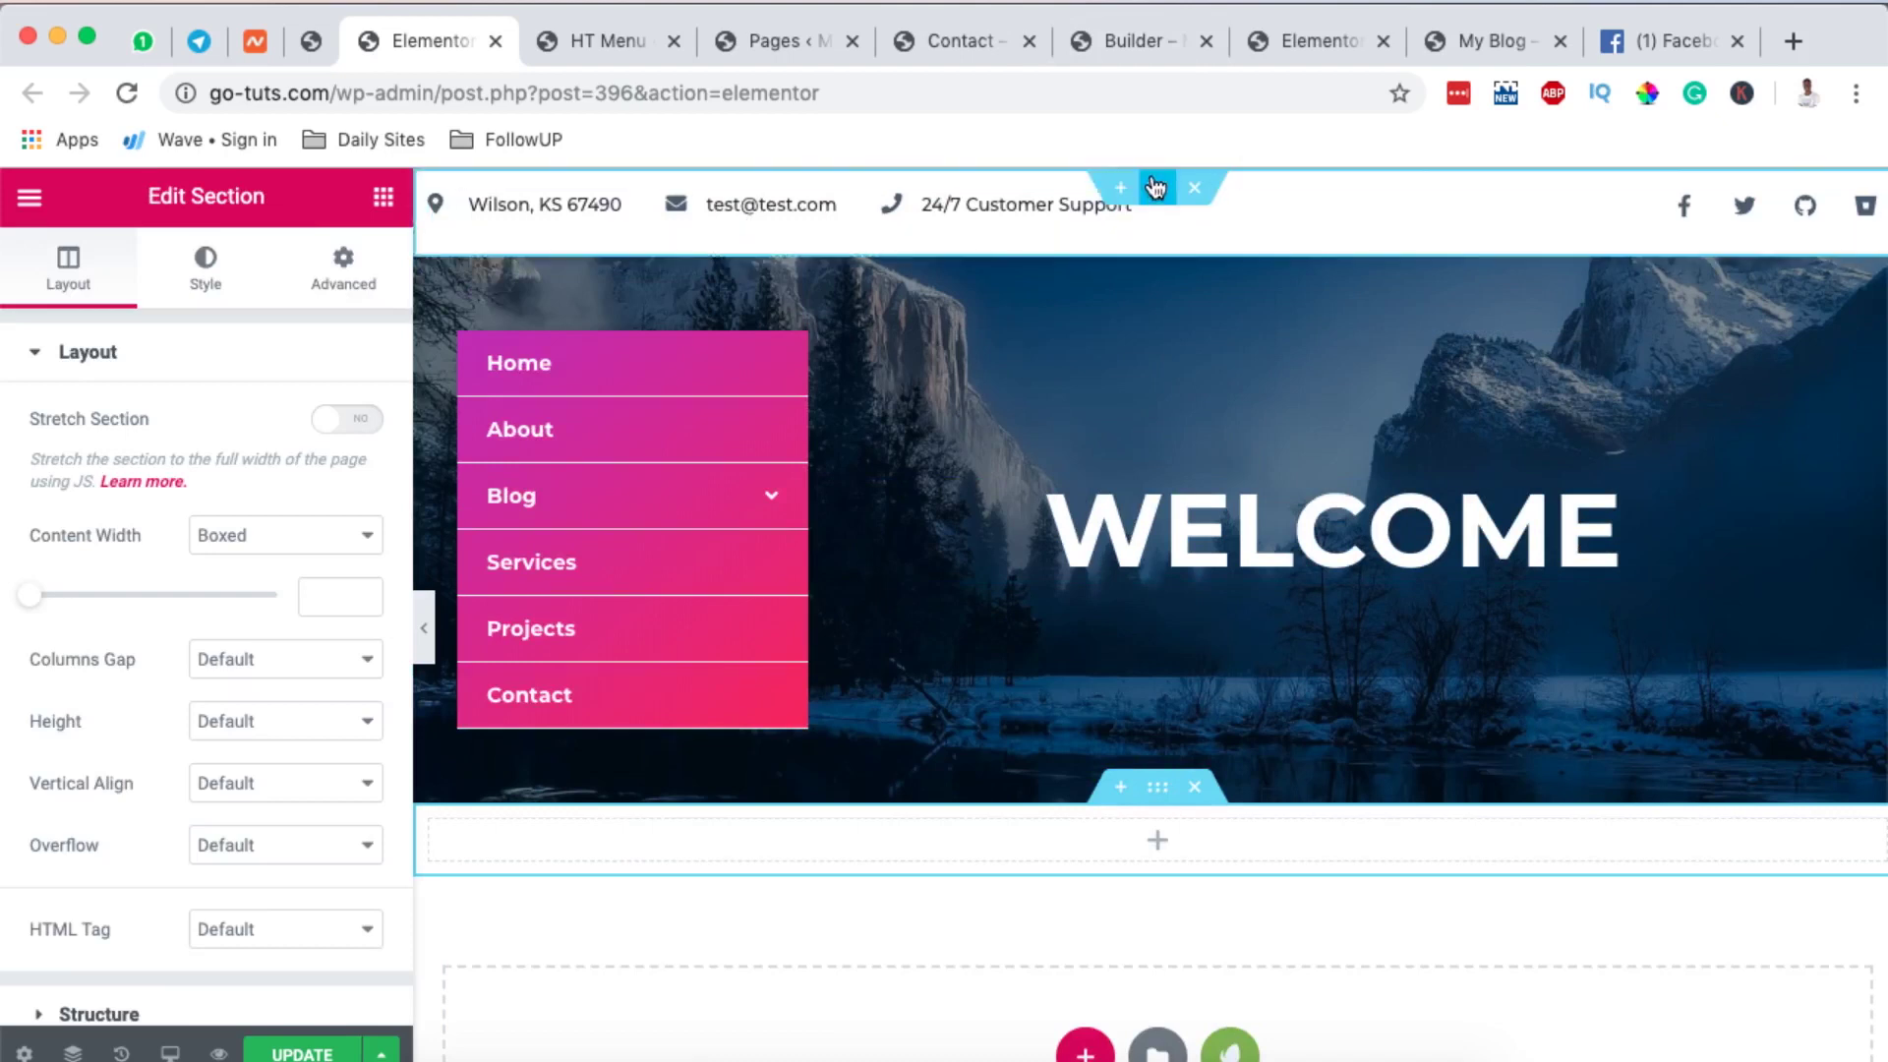
{"action": "right_click", "coordinate": [1156, 186]}
{"action": "left_click", "coordinate": [1214, 304]}
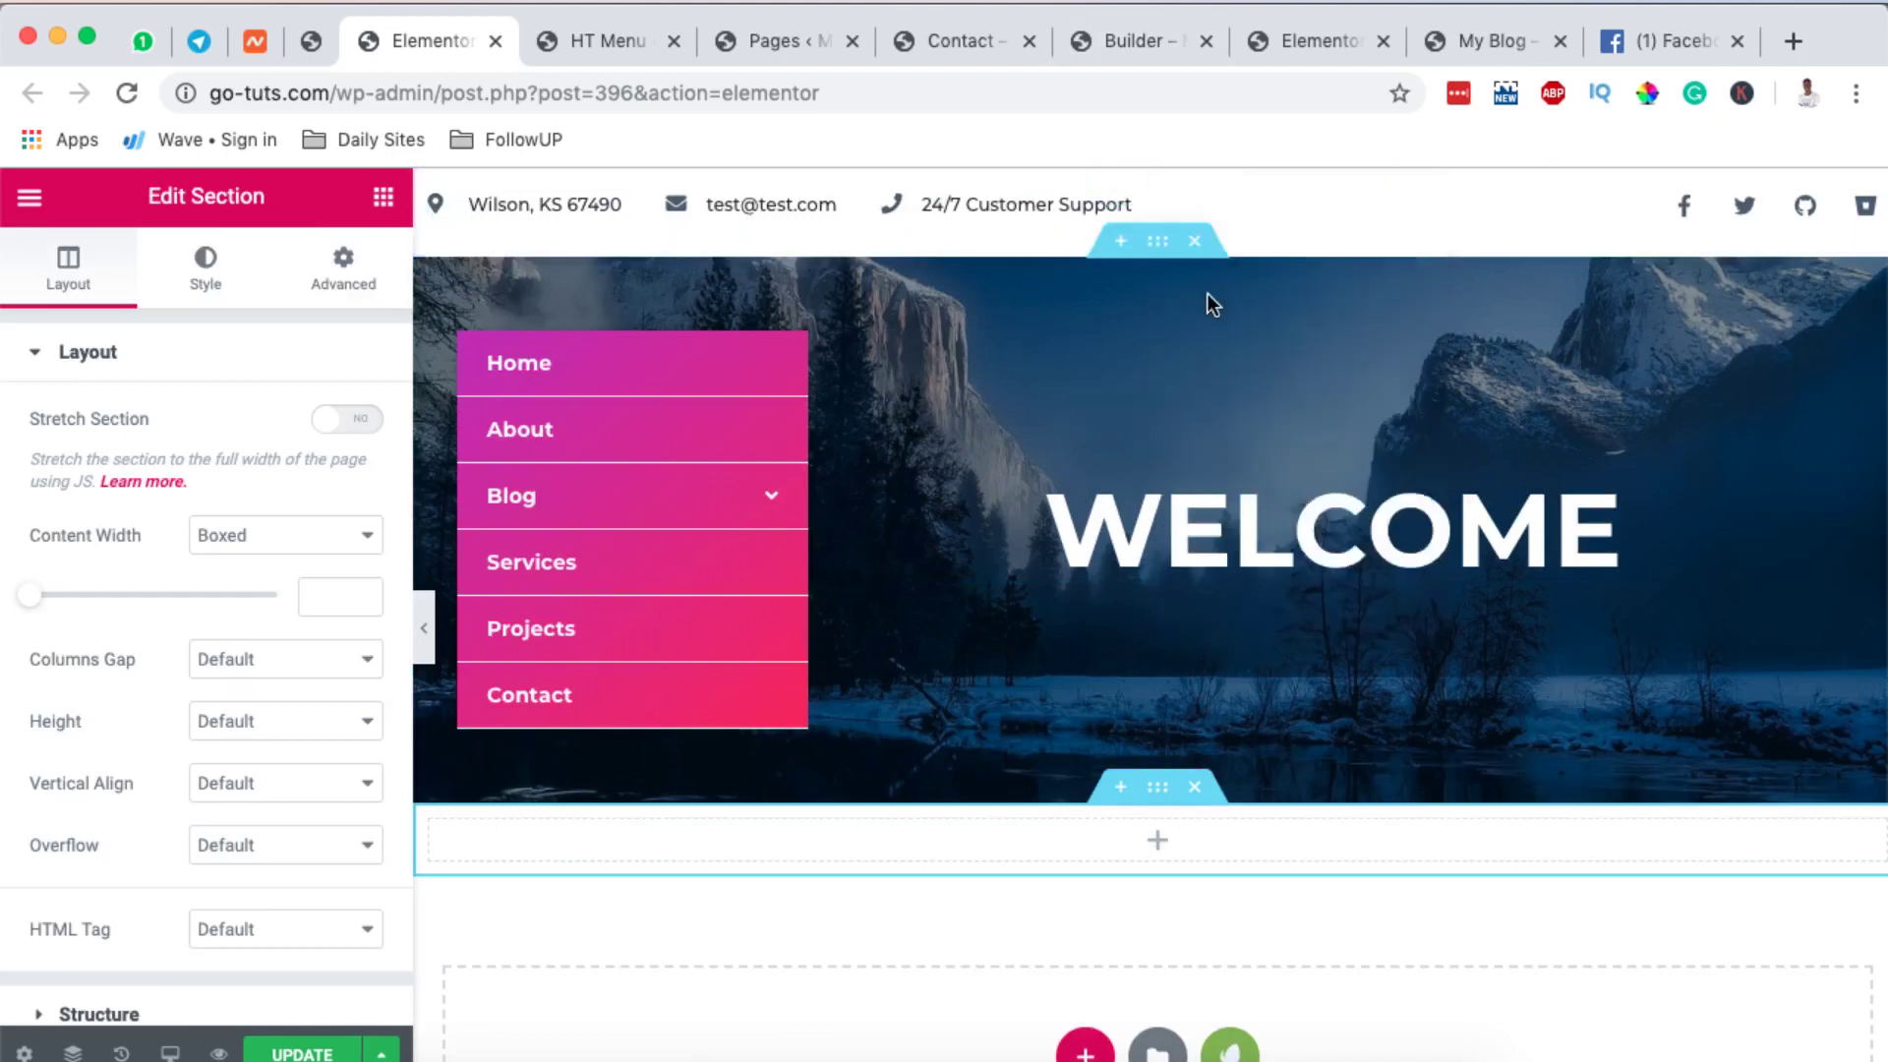
{"action": "right_click", "coordinate": [1157, 795]}
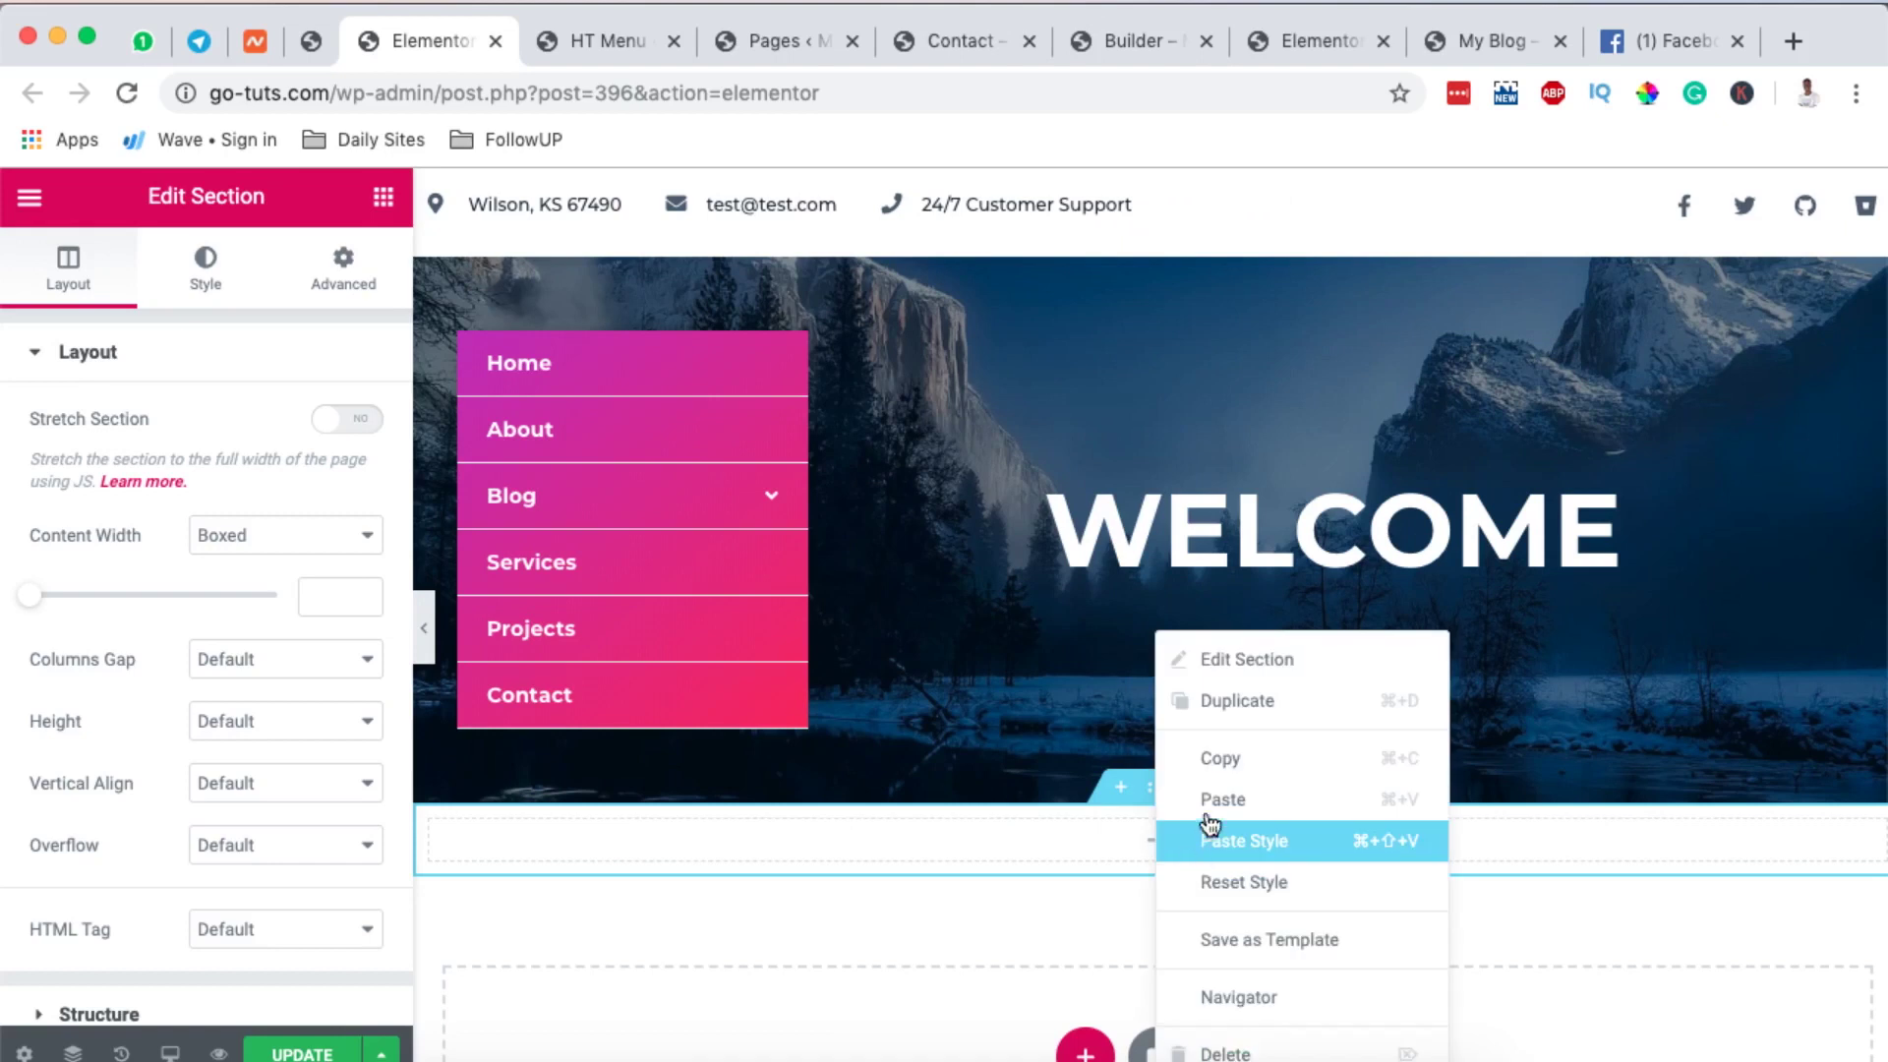
{"action": "left_click", "coordinate": [1220, 796]}
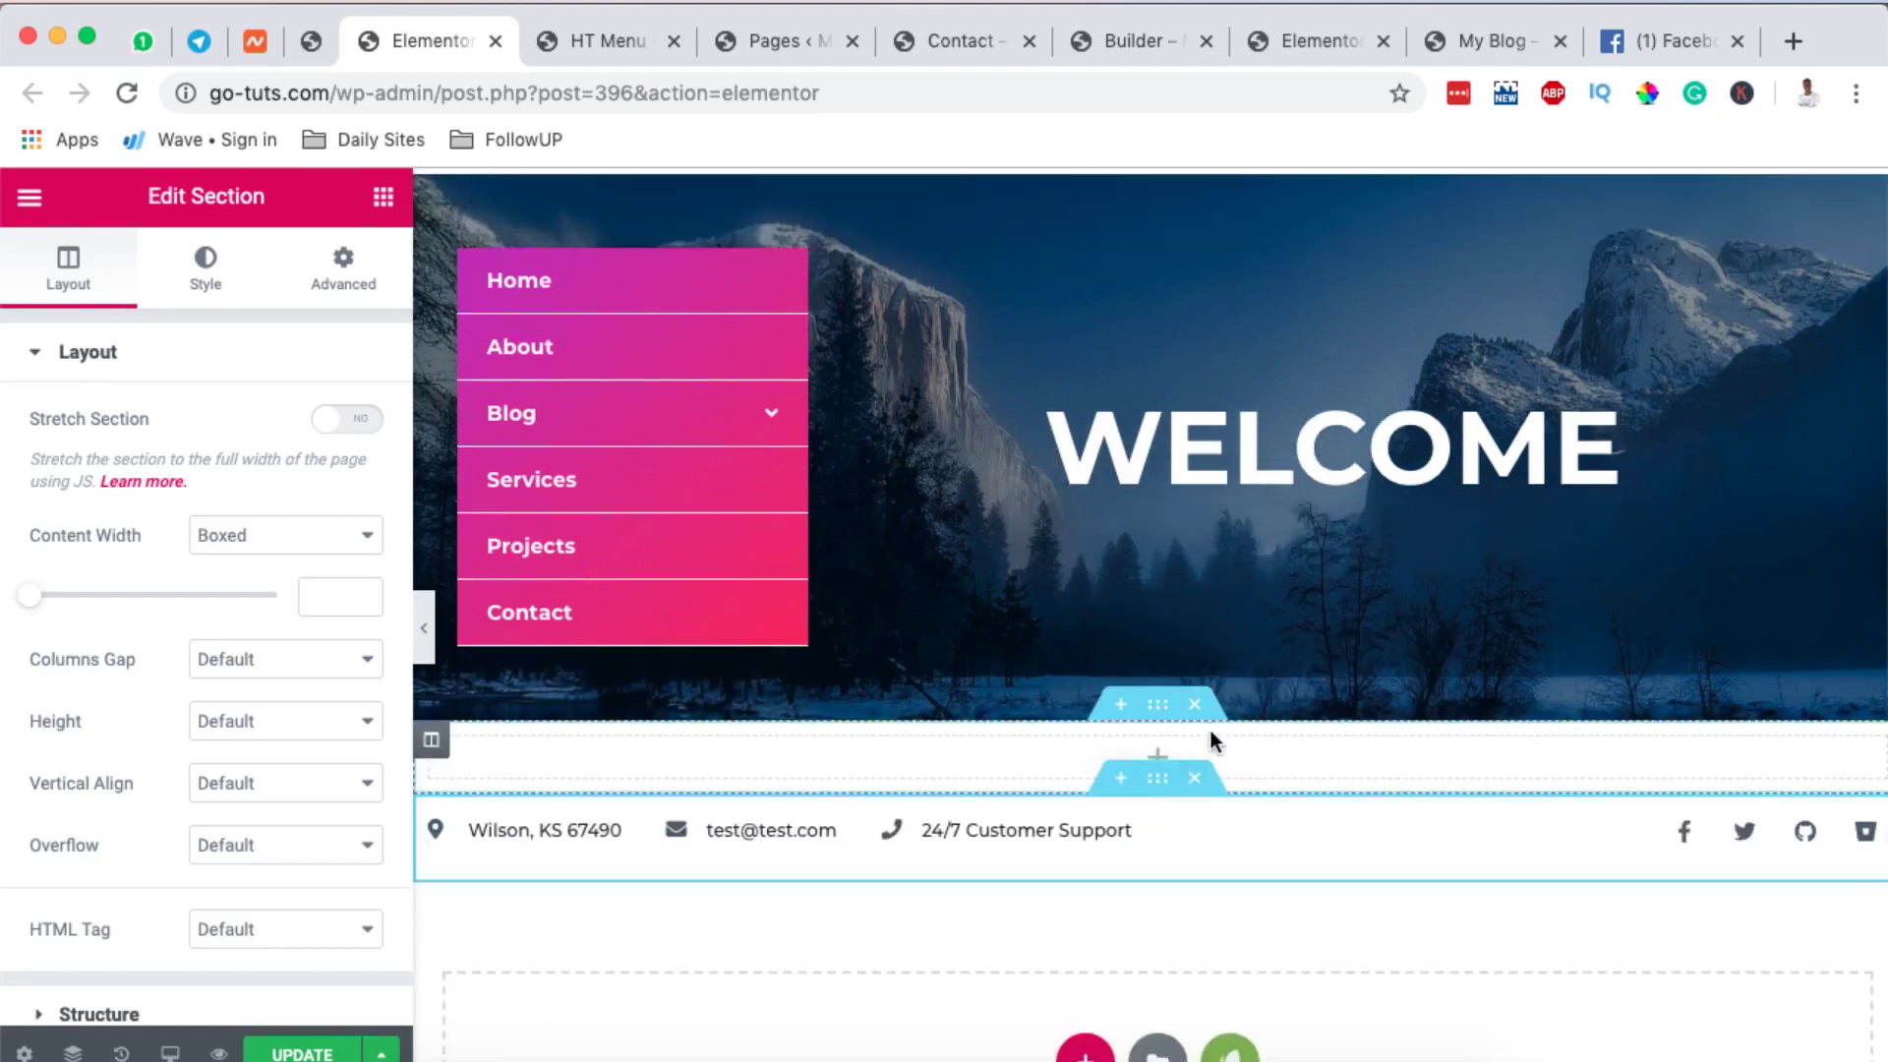
{"action": "scroll", "coordinate": [1200, 762], "scroll_direction": "up", "scroll_amount": 2}
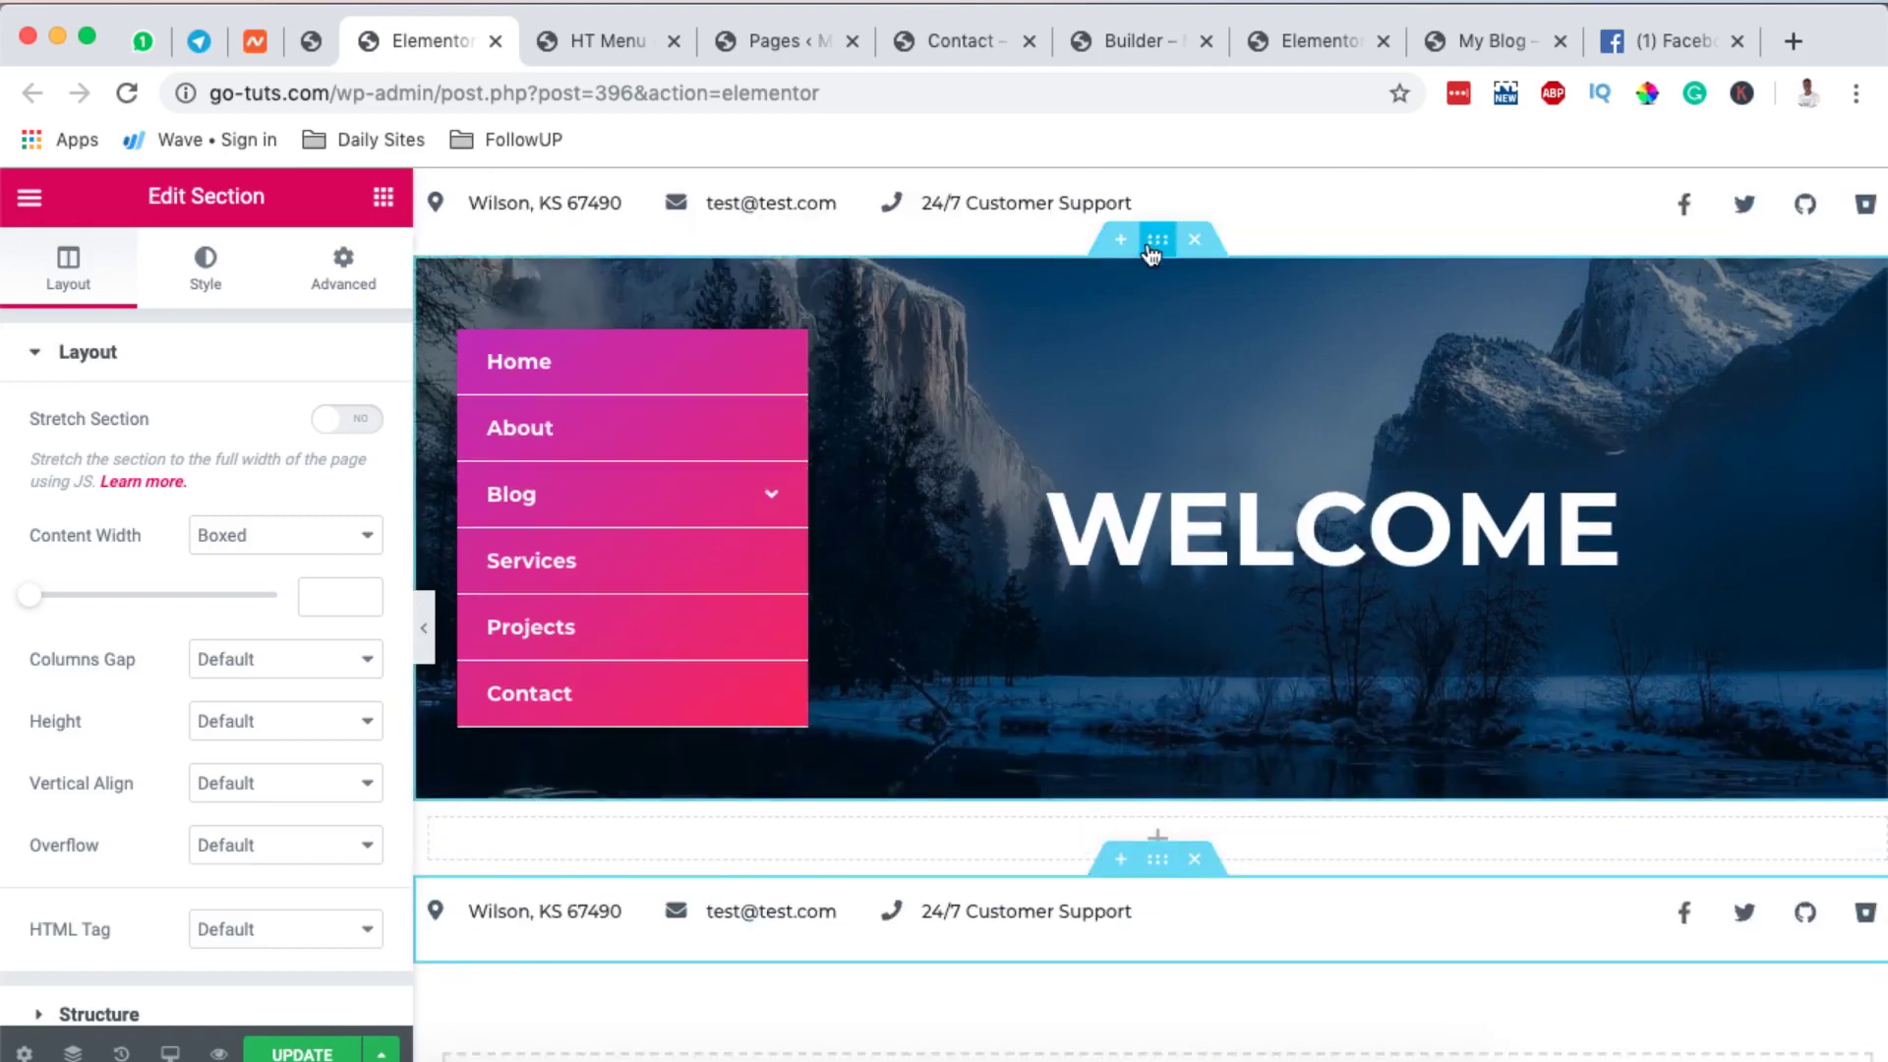
{"action": "left_click", "coordinate": [1195, 784]}
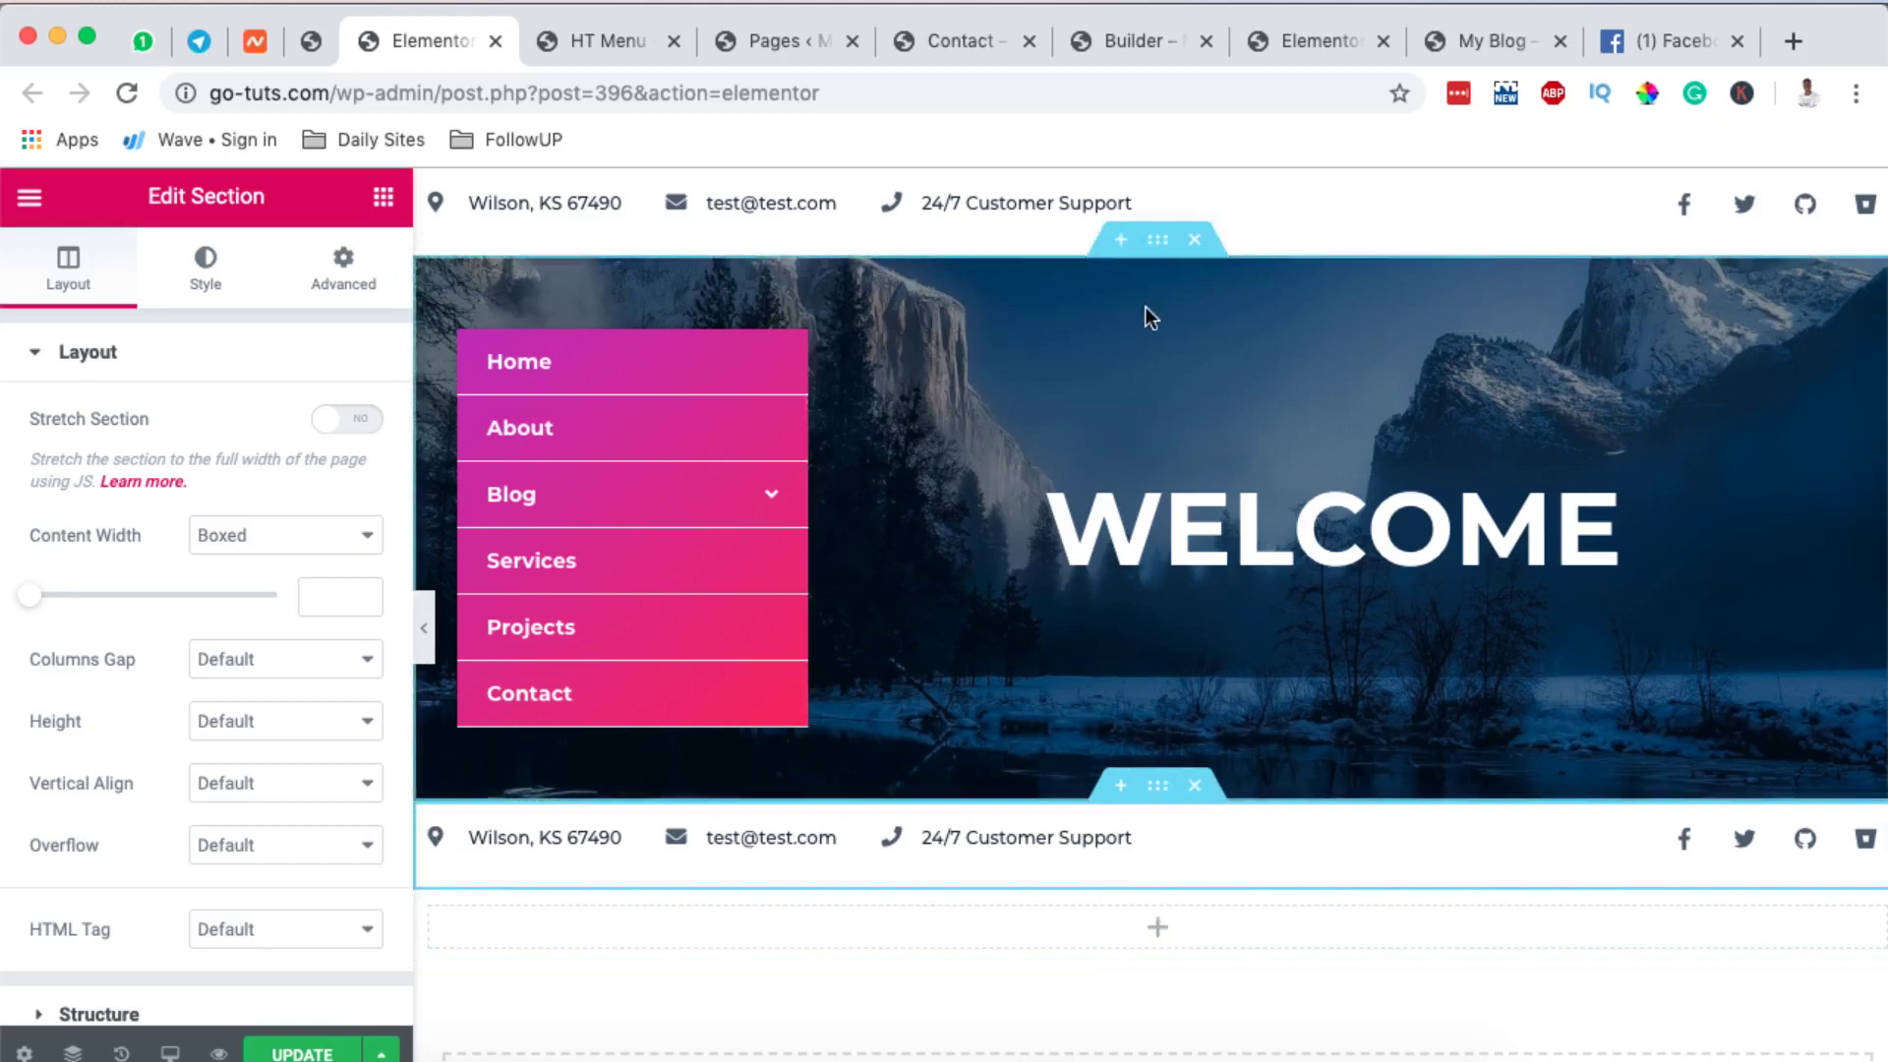
- Paste the copied section at the top header, then paste a copy of the hero section below
{"action": "right_click", "coordinate": [1163, 240]}
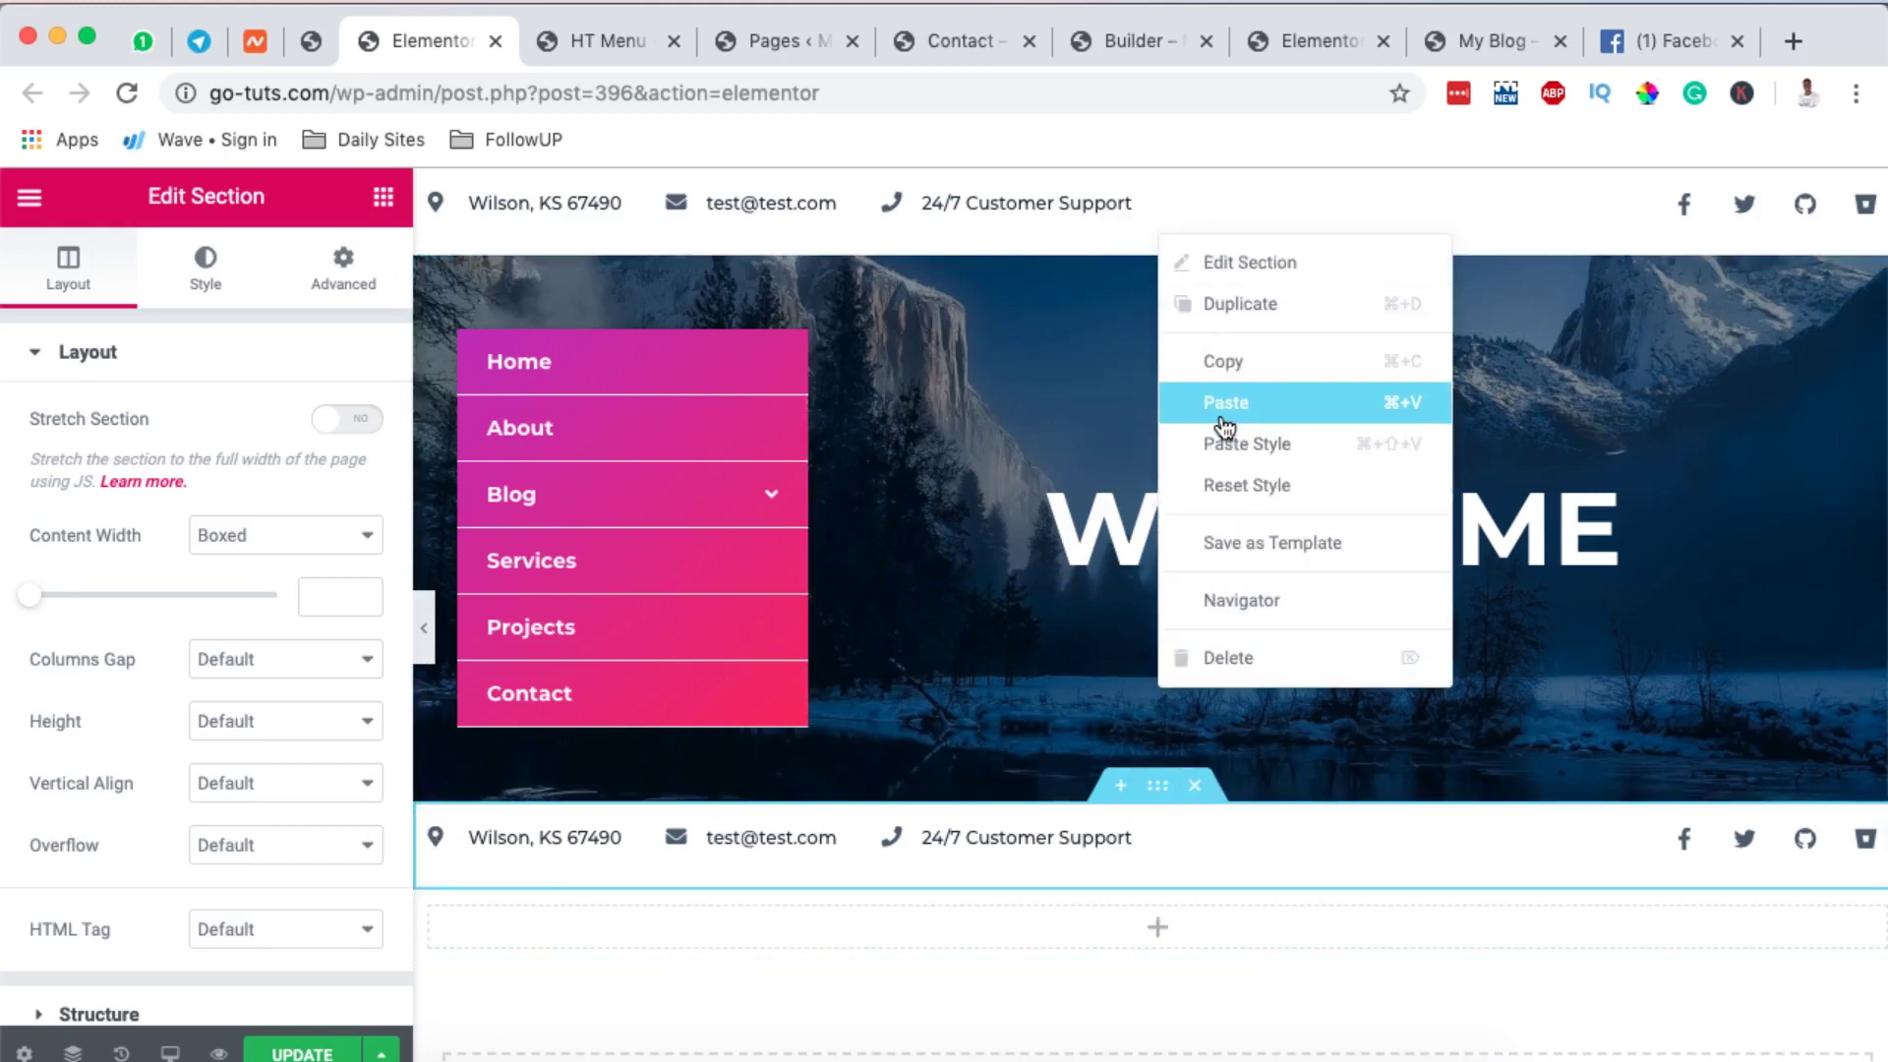
{"action": "left_click", "coordinate": [1223, 403]}
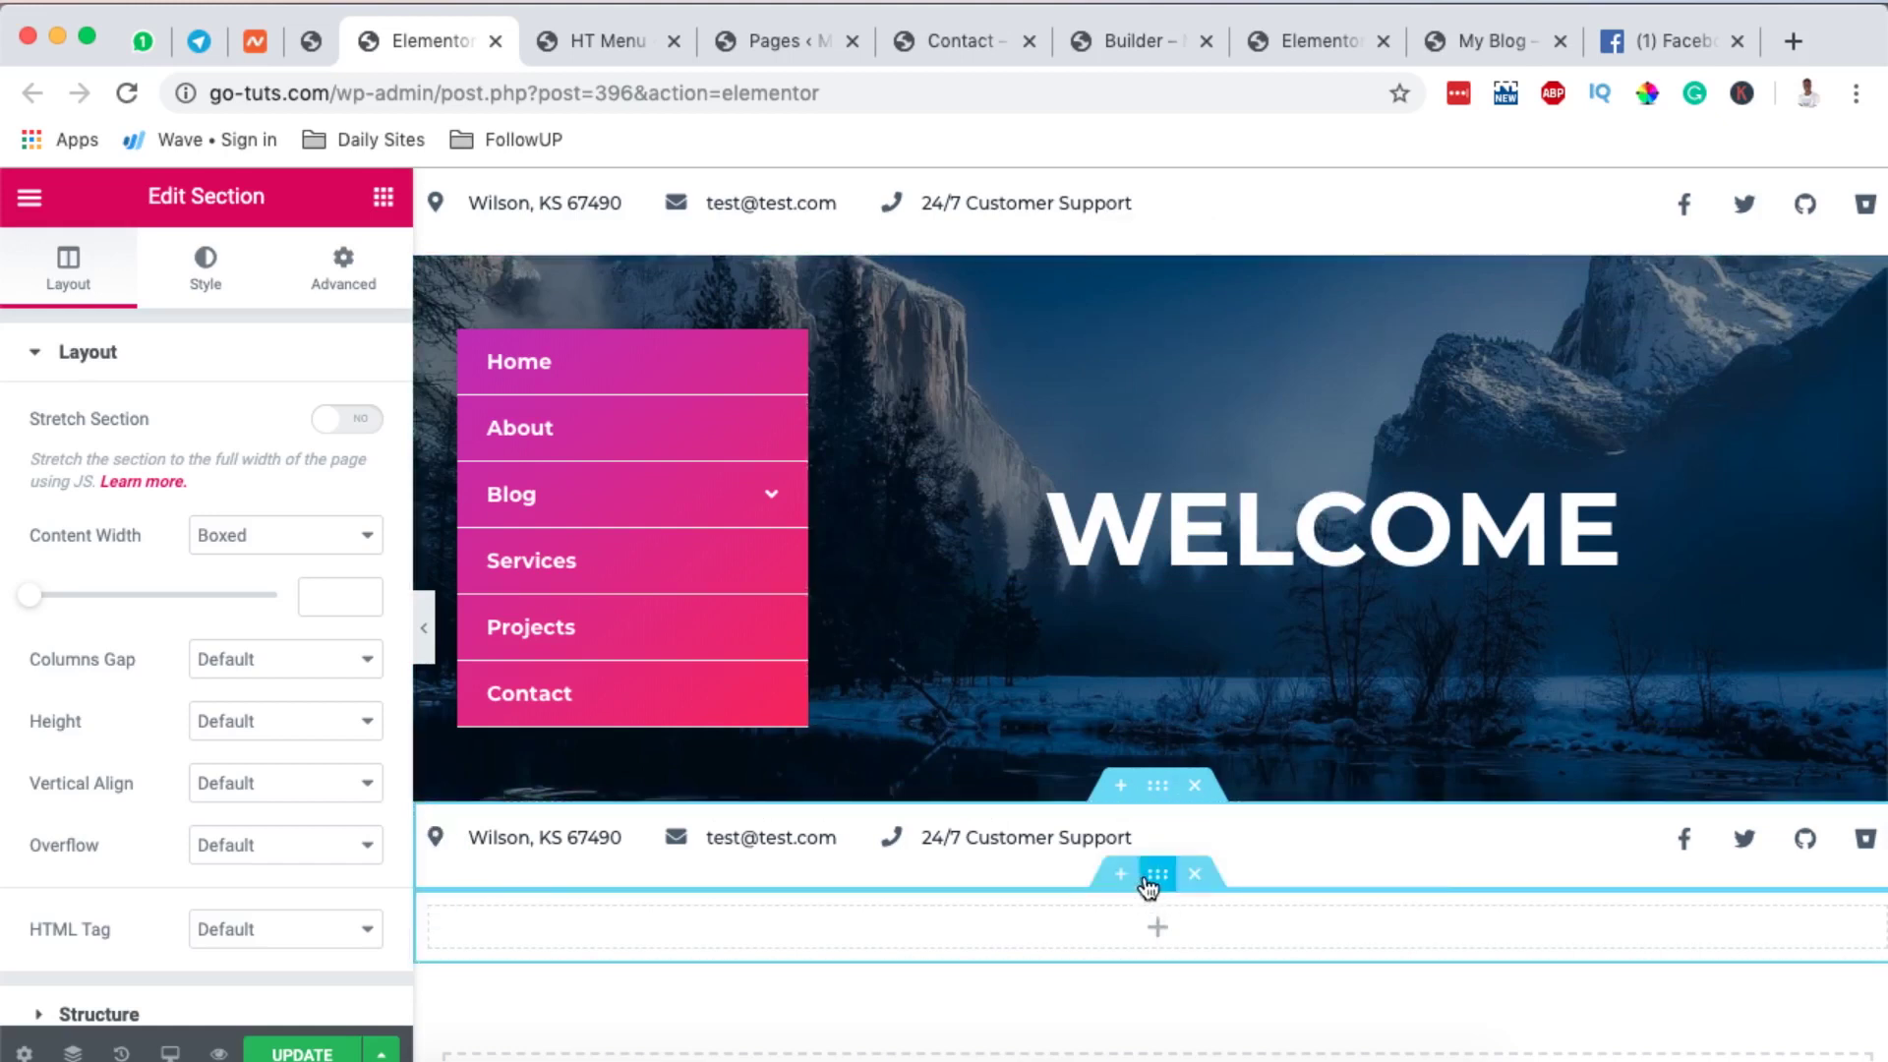
{"action": "right_click", "coordinate": [1154, 885]}
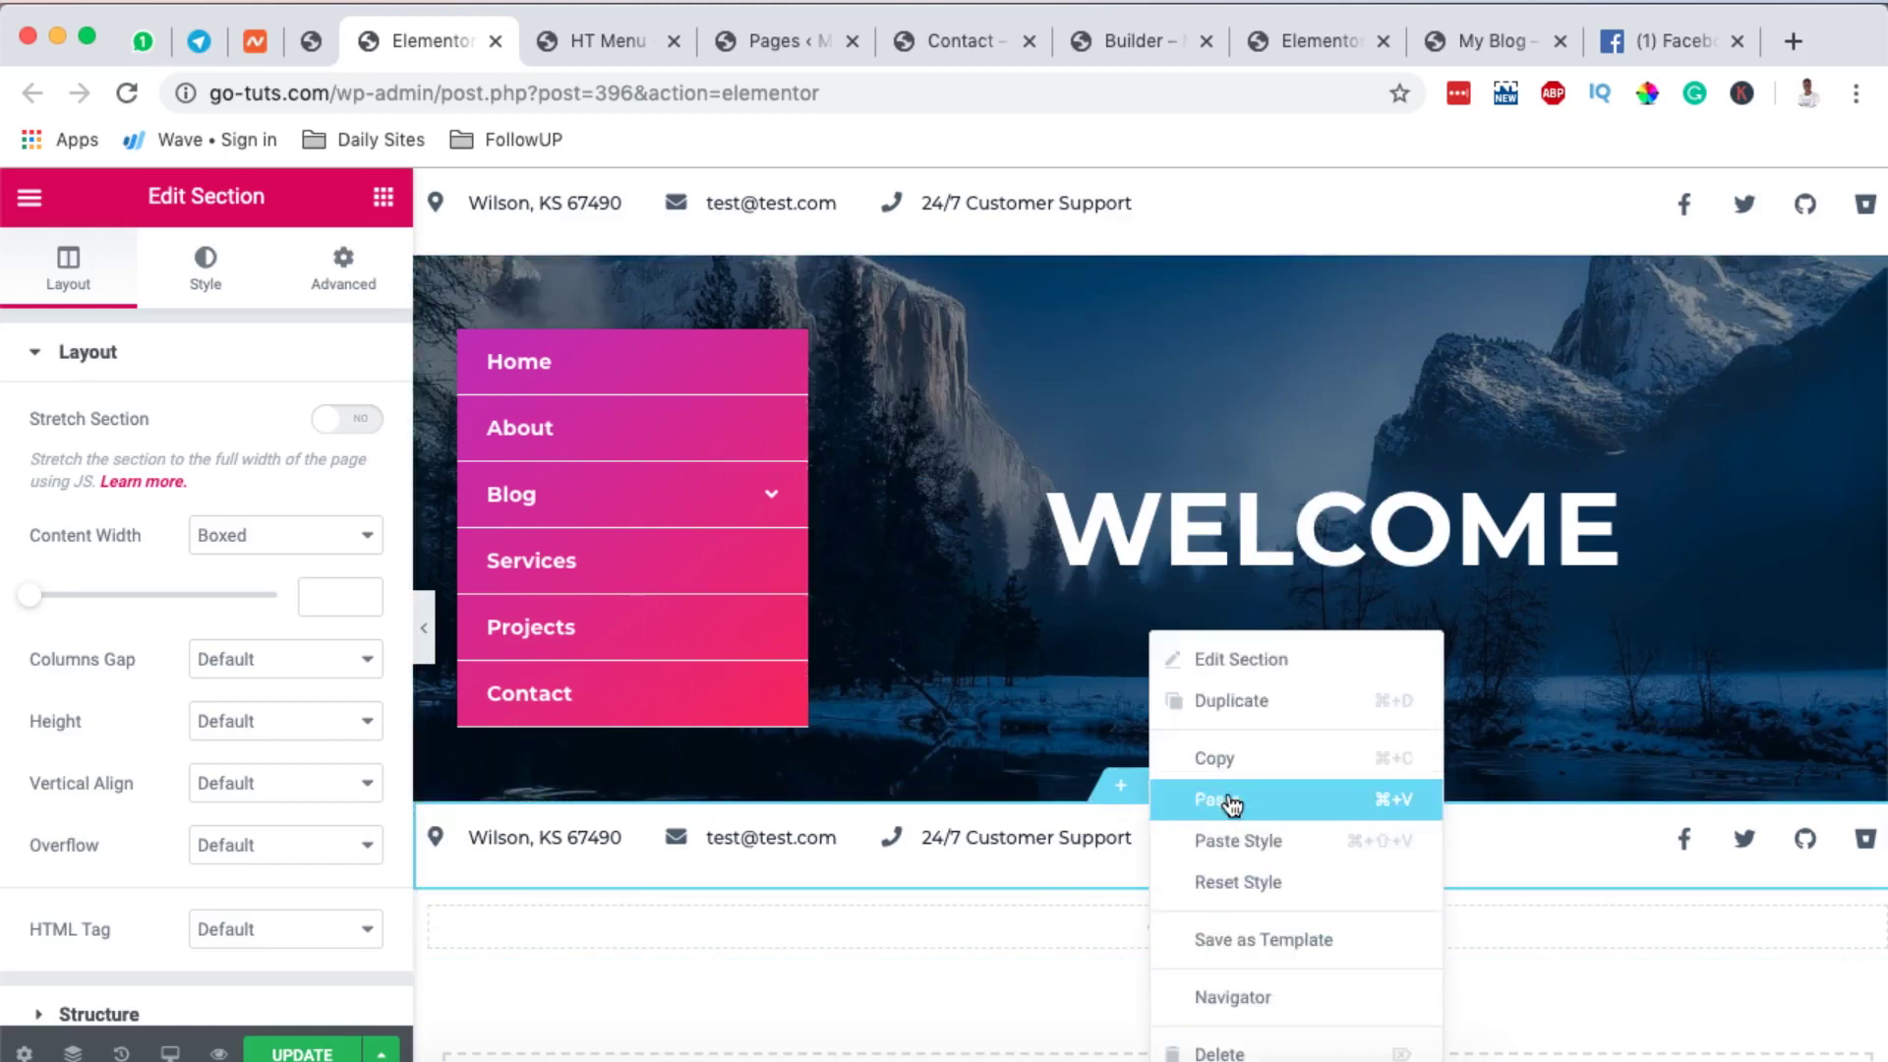
{"action": "left_click", "coordinate": [1193, 895]}
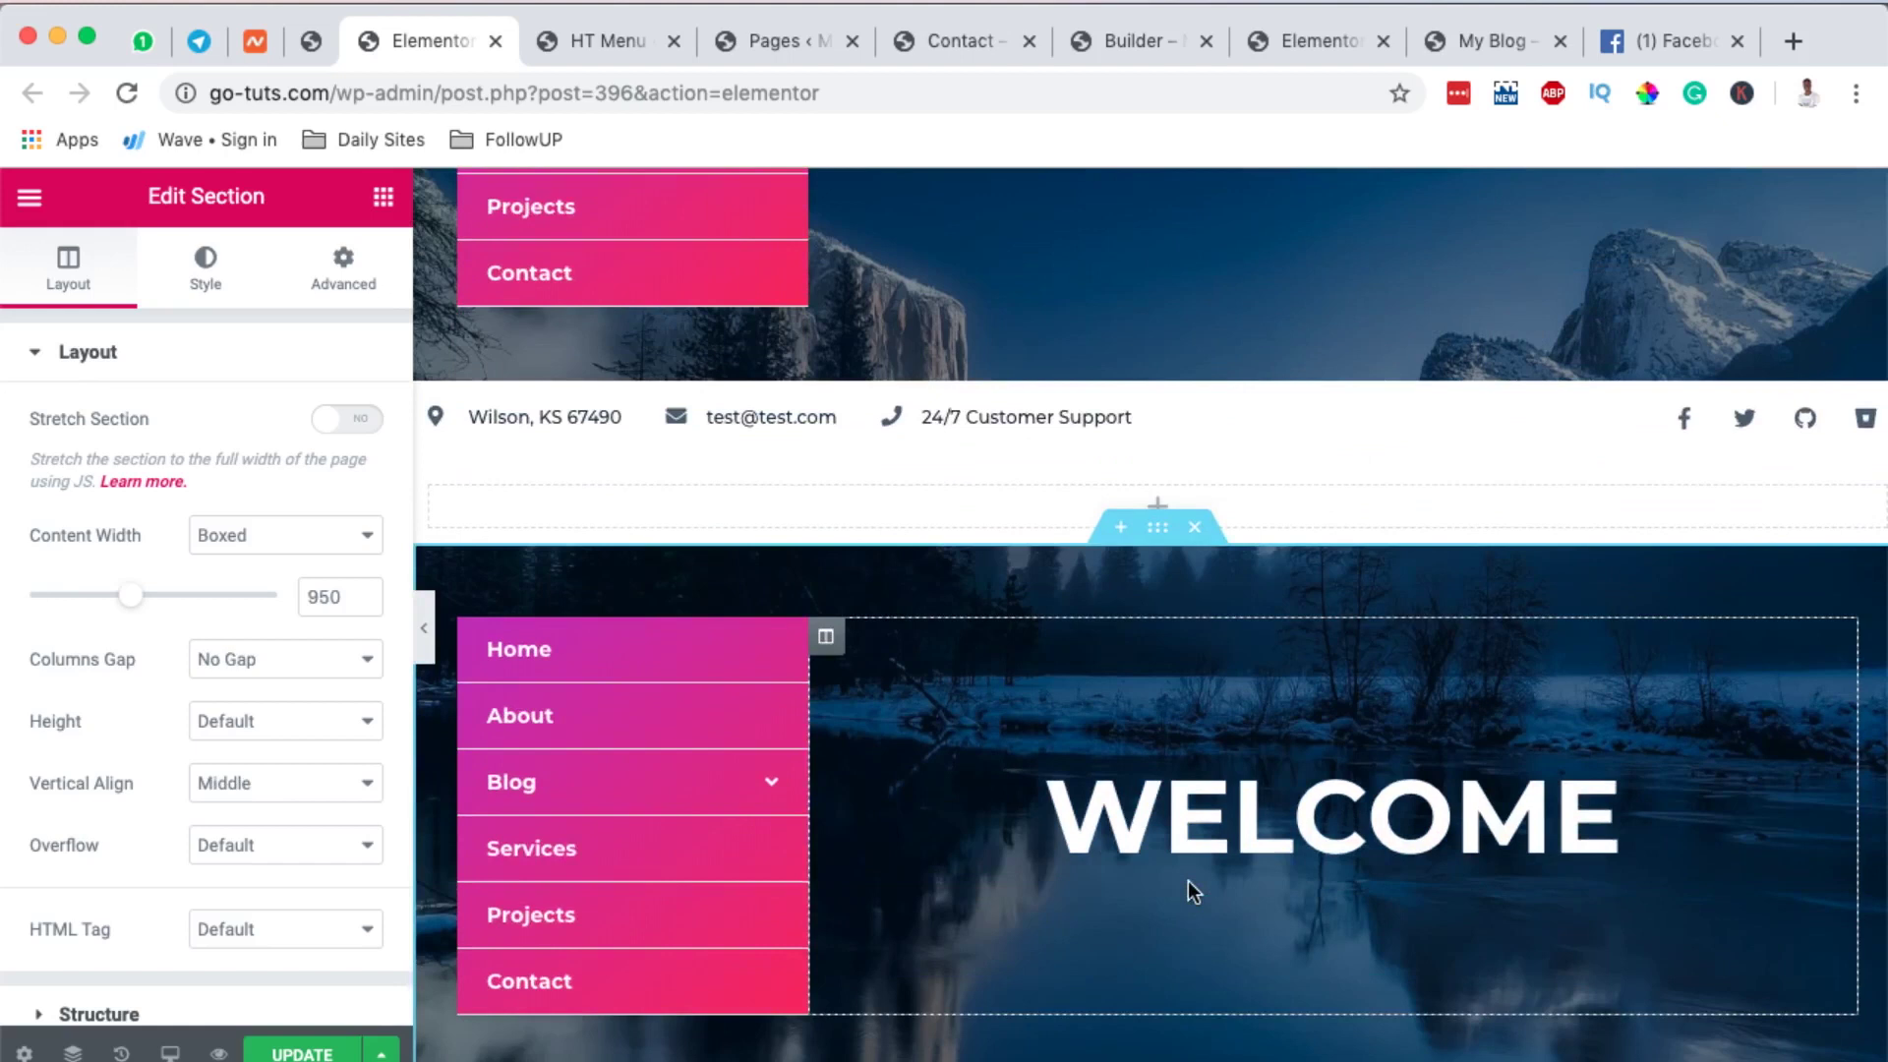
- Delete the empty section between header and hero, then edit the hero copy's menu and WELCOME columns
{"action": "left_click", "coordinate": [1193, 454]}
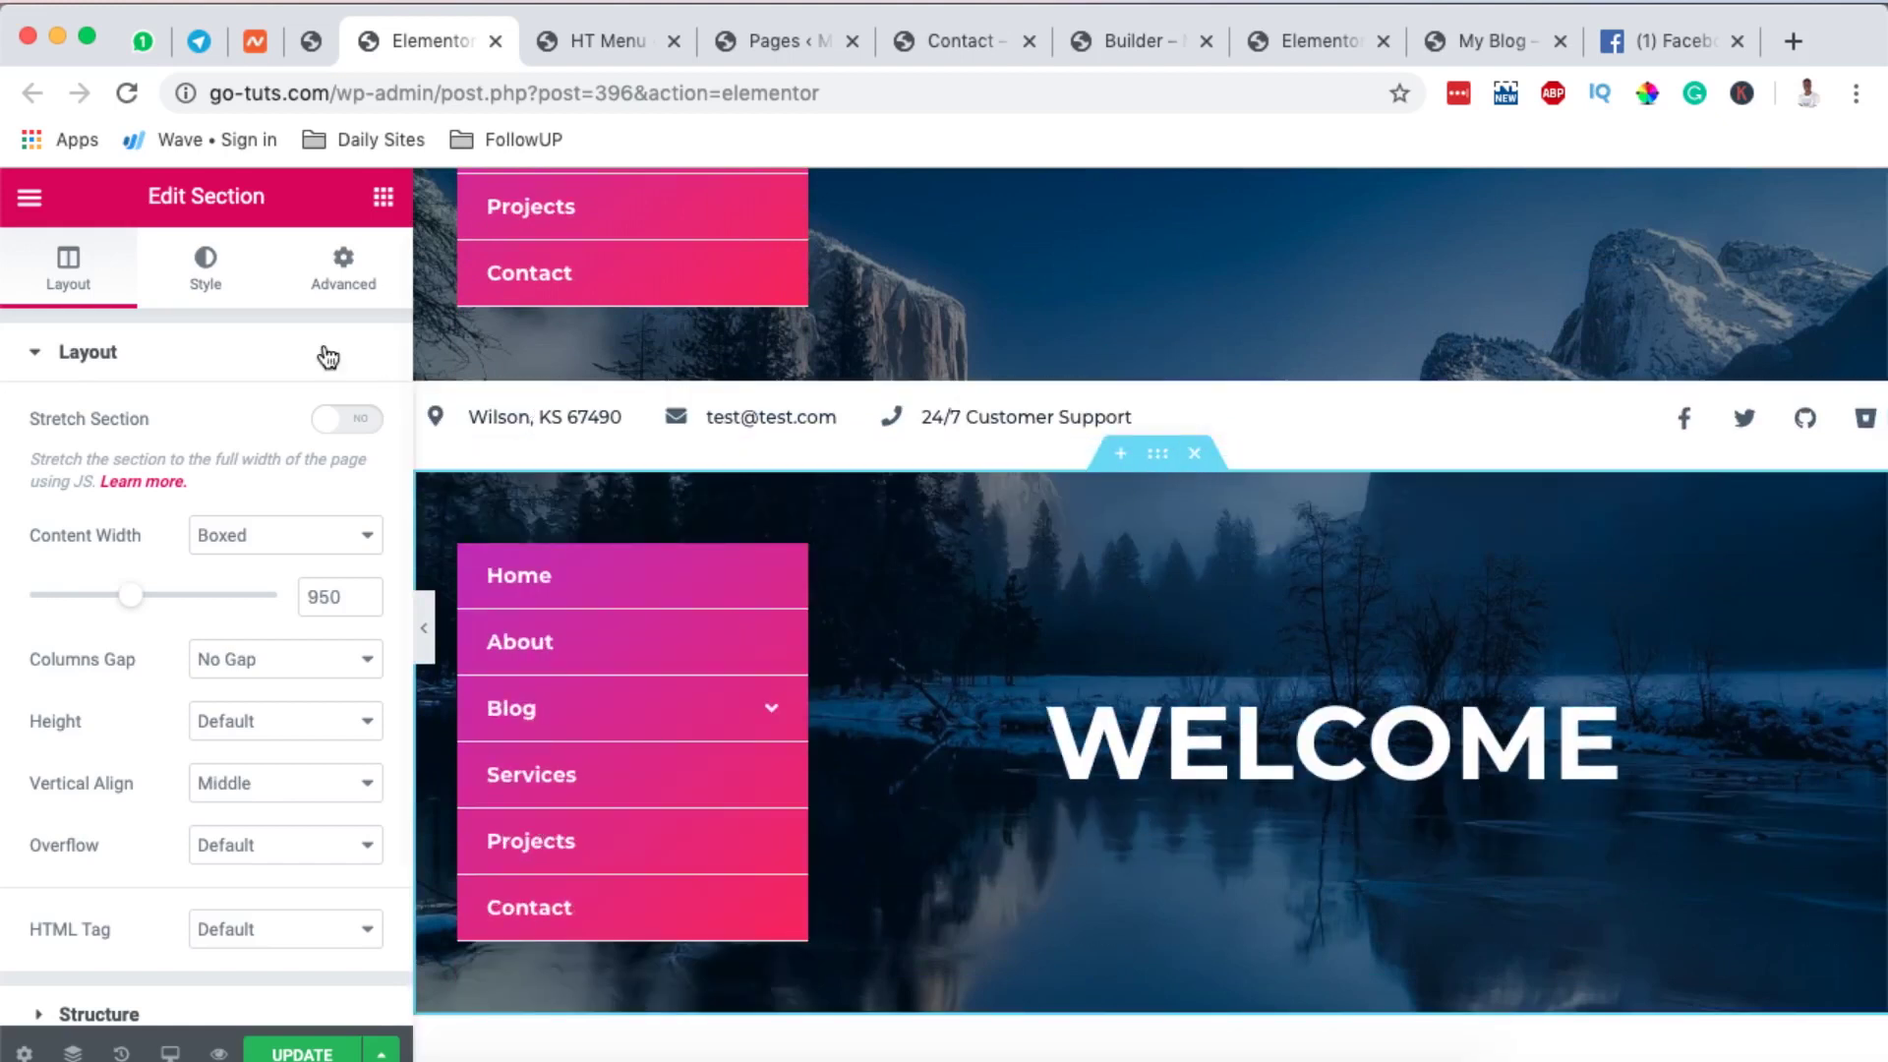
{"action": "left_click", "coordinate": [216, 284]}
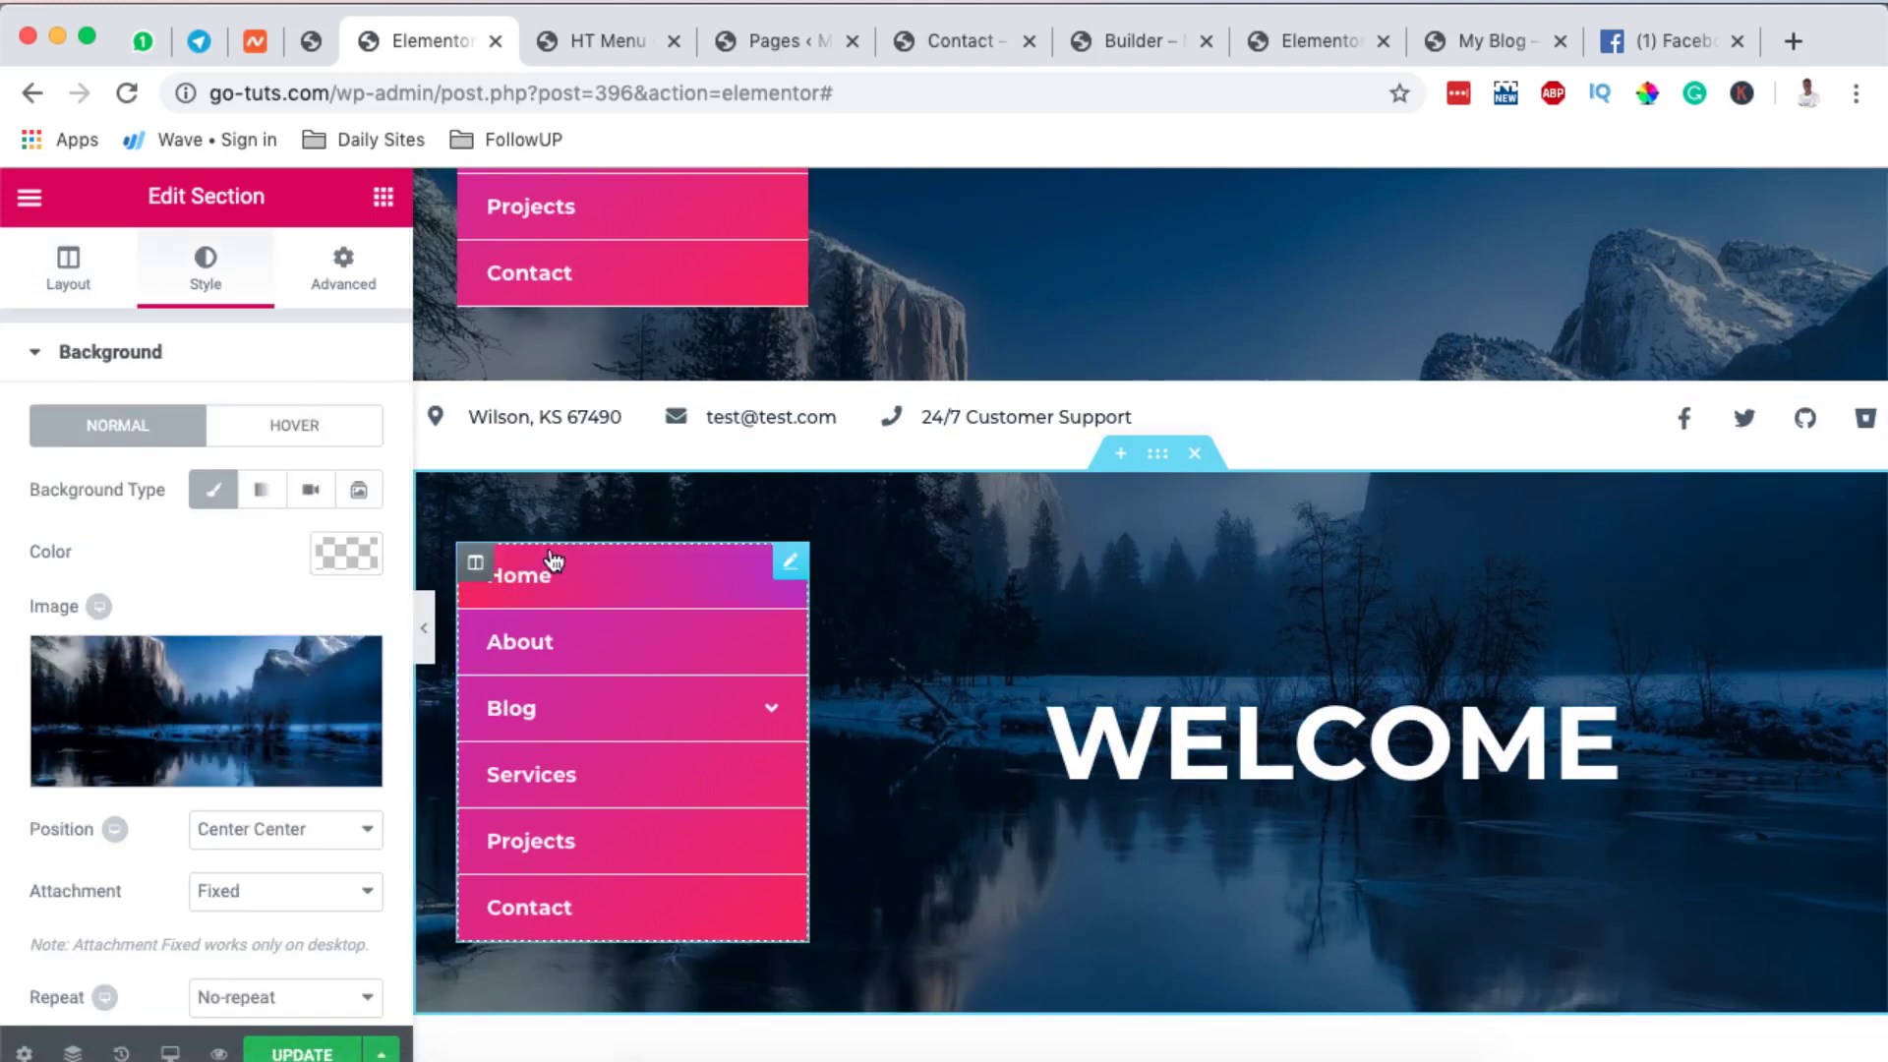
{"action": "left_click", "coordinate": [477, 564]}
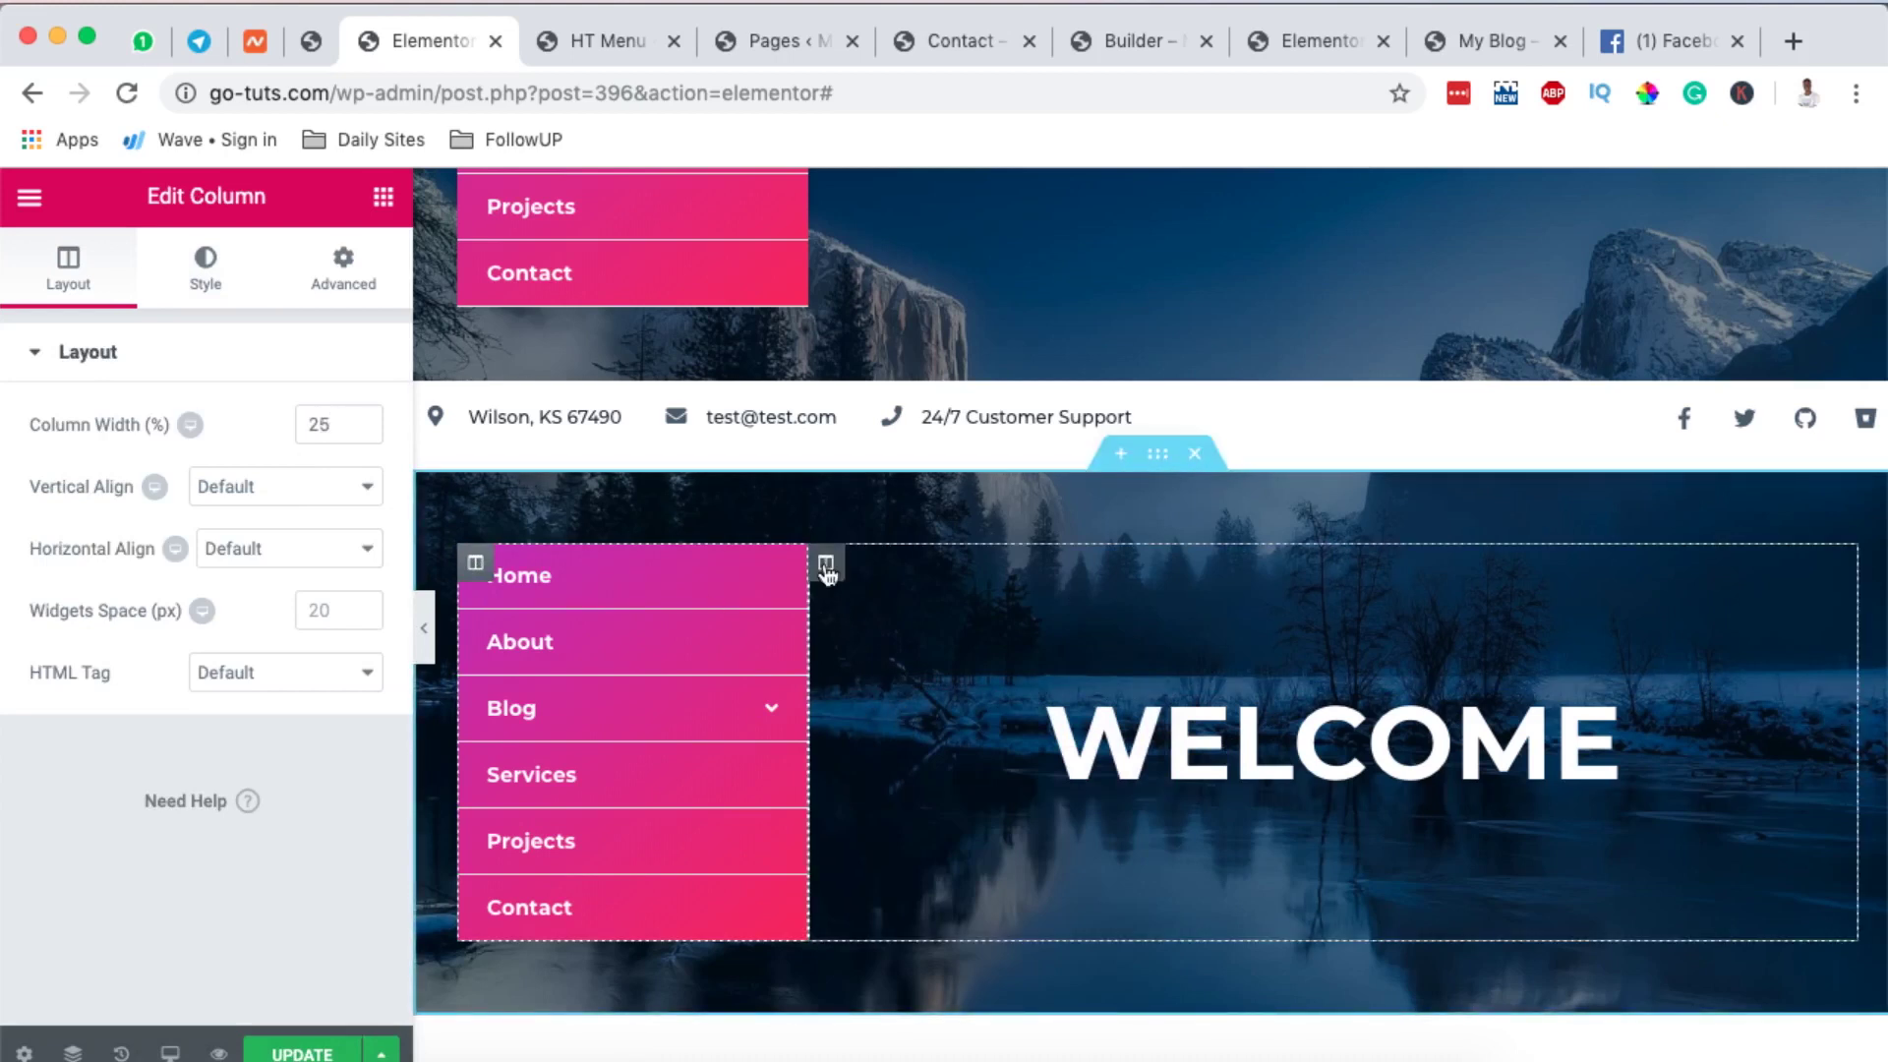
{"action": "left_click", "coordinate": [825, 568]}
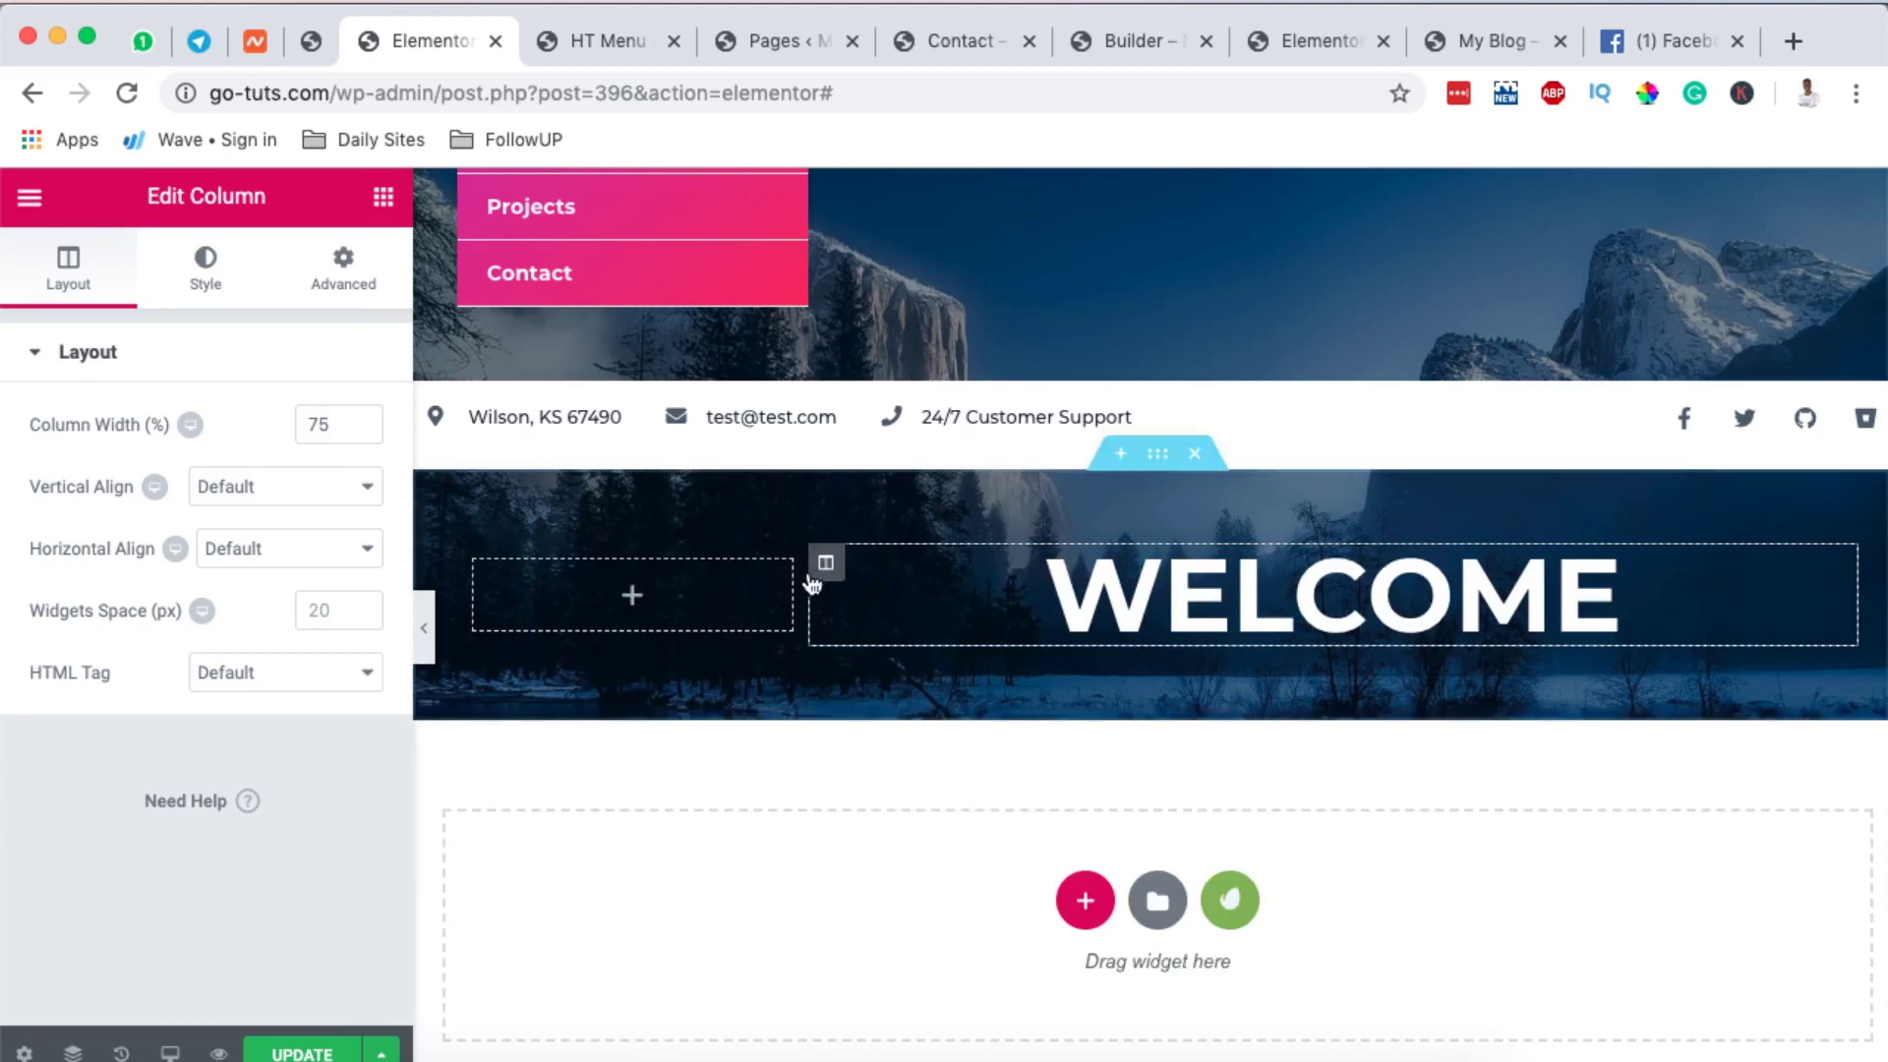
- Search widgets for 'vert' and drop a Vertical Mega Menu set to Vertical Mega into the empty column
{"action": "left_click", "coordinate": [383, 194]}
{"action": "type", "text": "vert"}
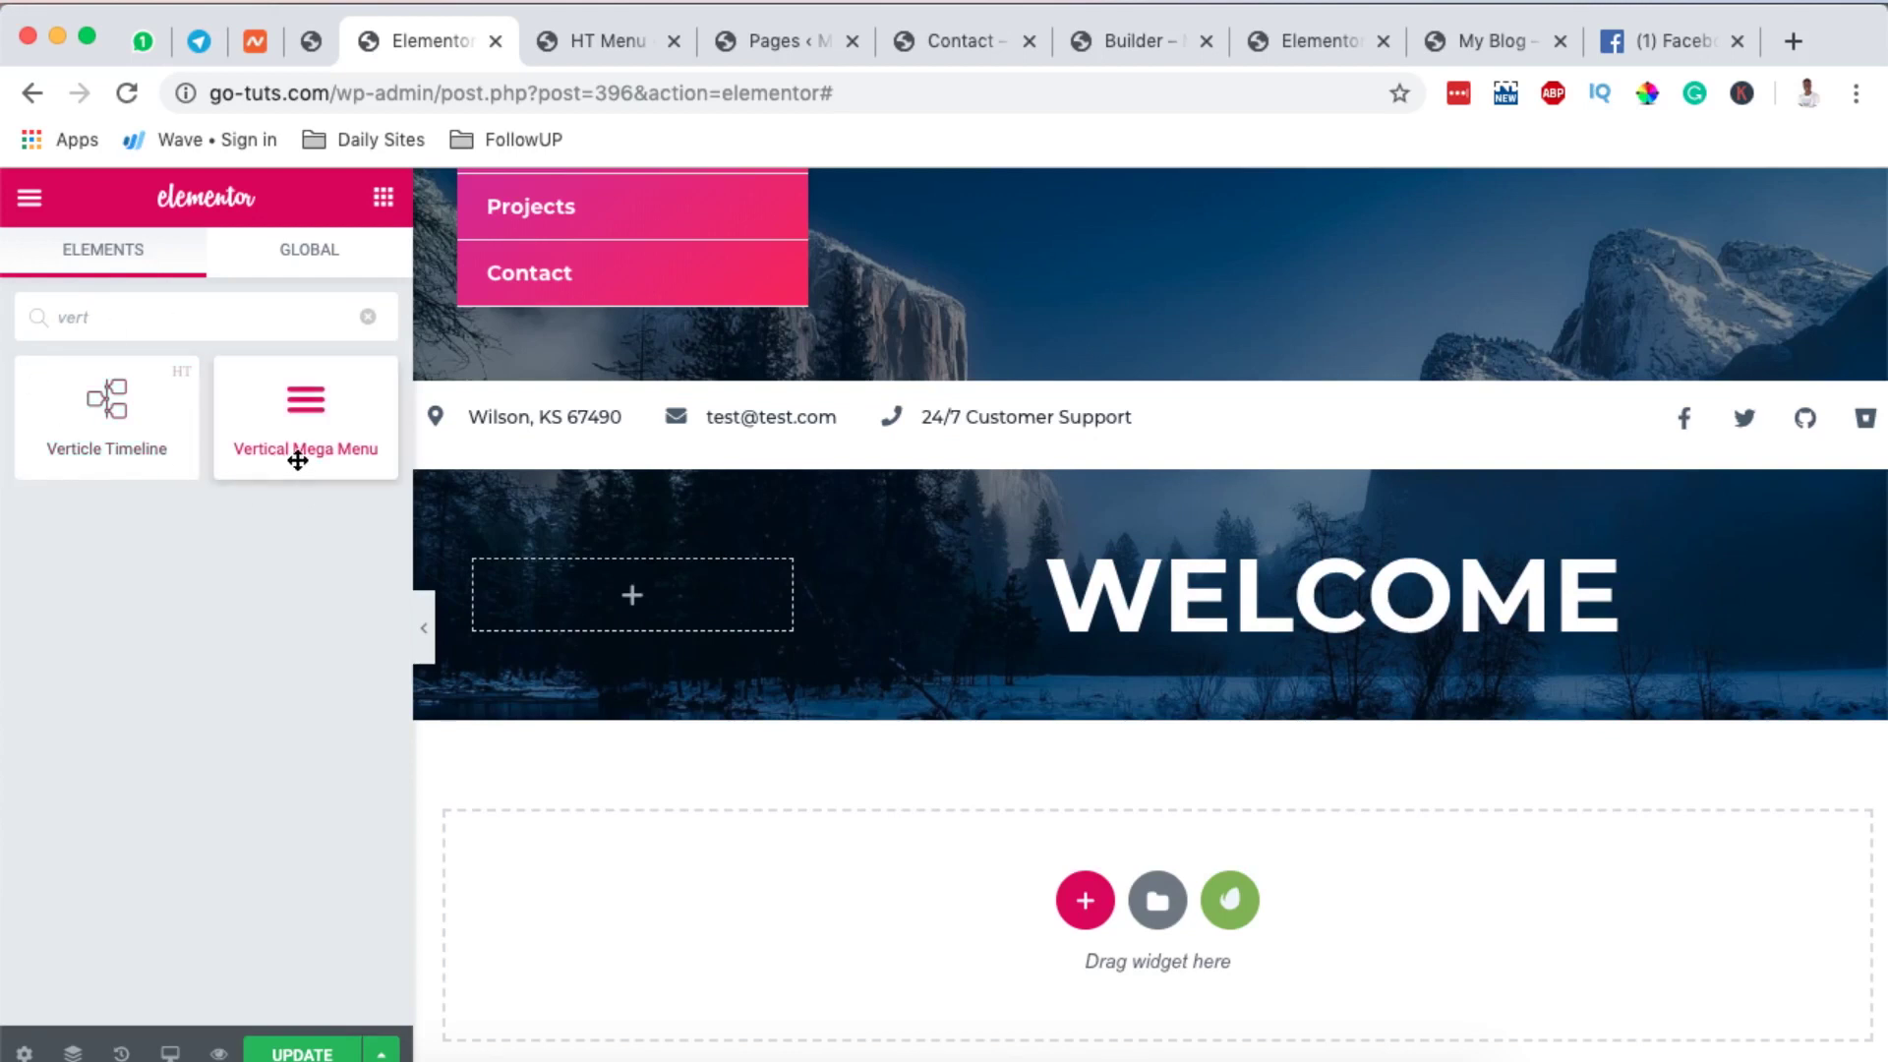
{"action": "left_click_drag", "start_coordinate": [298, 460], "coordinate": [633, 598]}
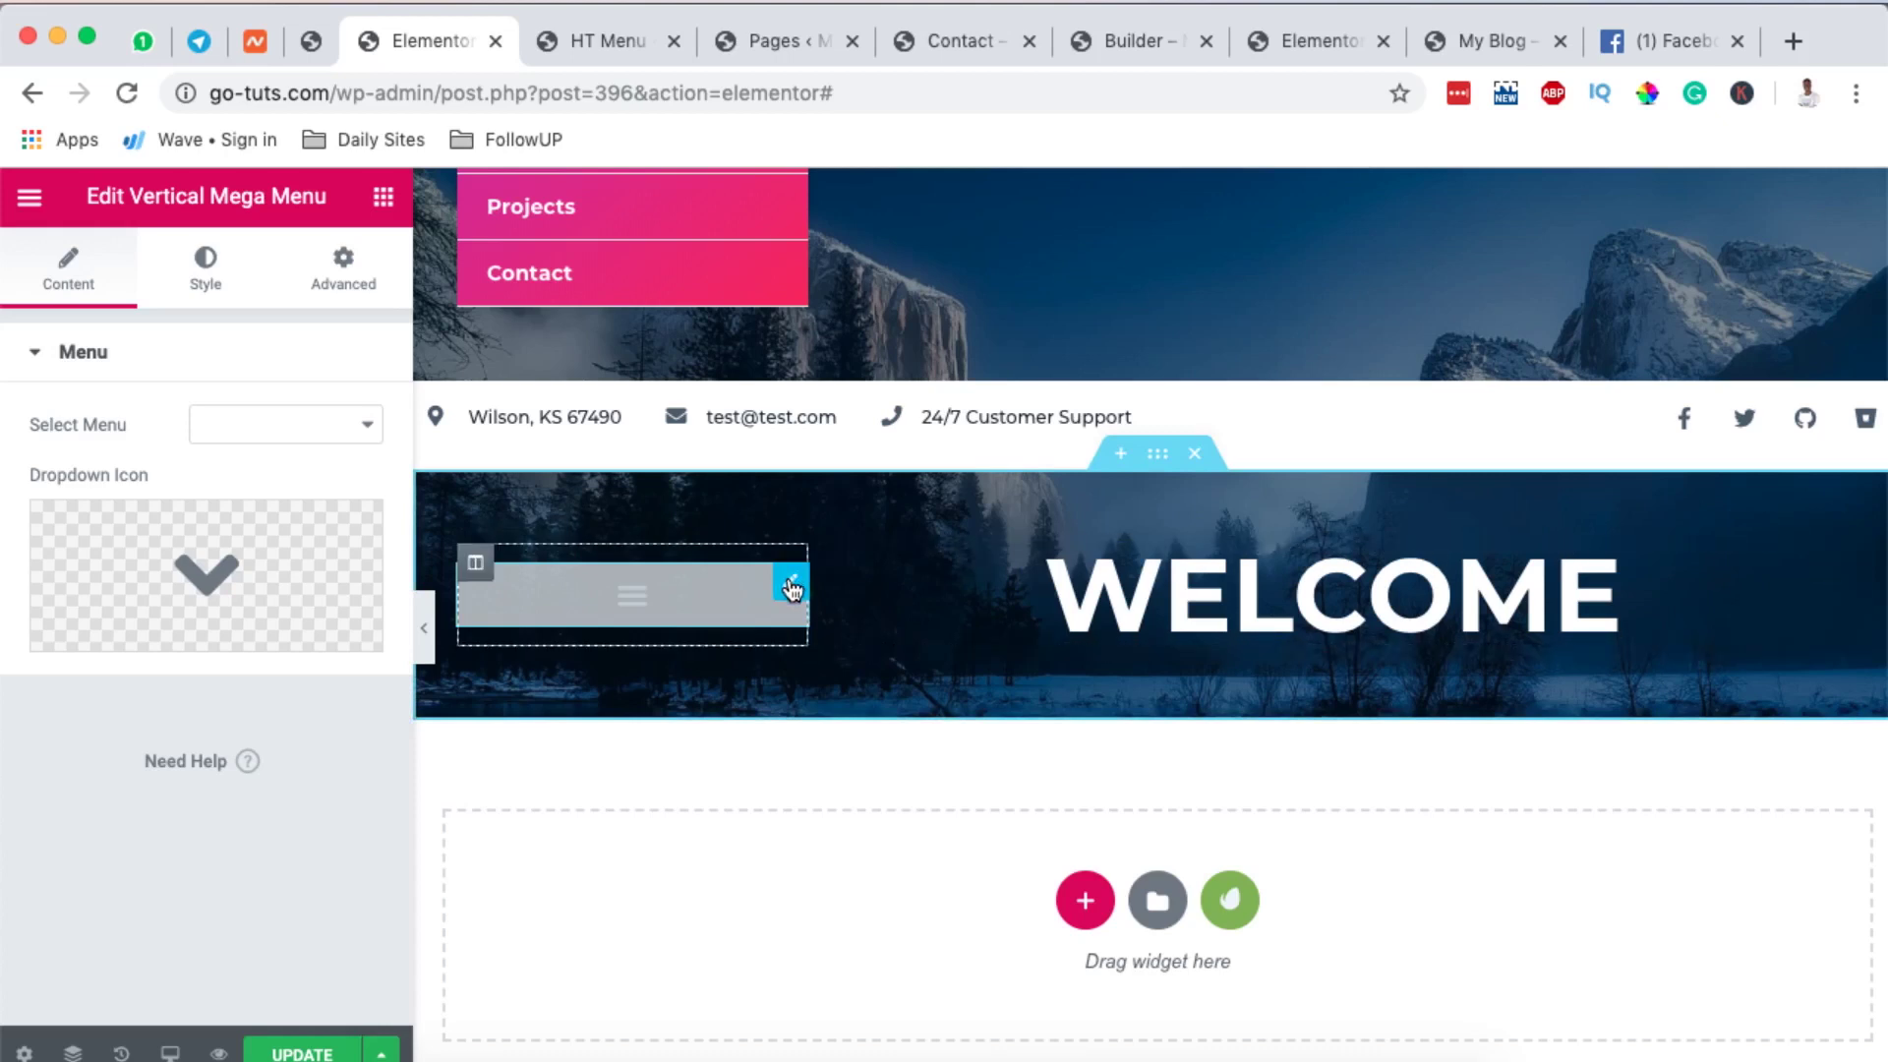
{"action": "left_click", "coordinate": [358, 425]}
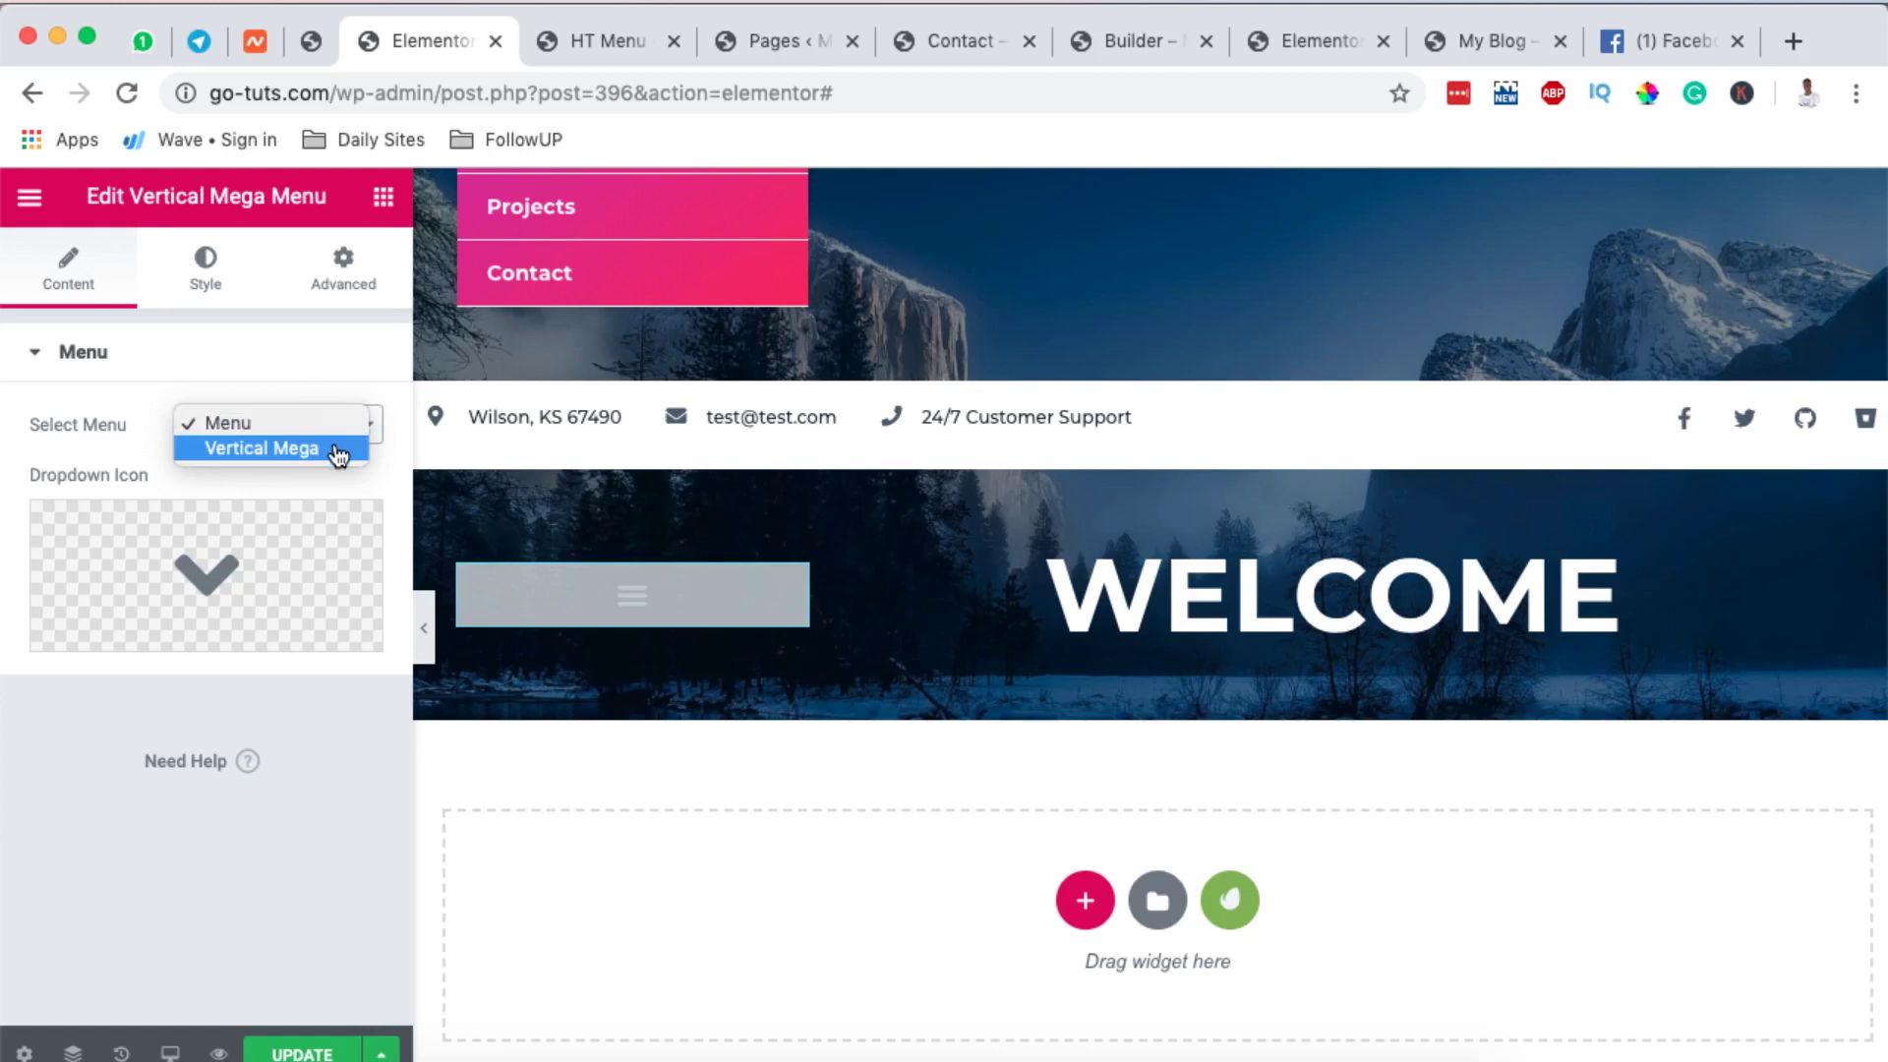
{"action": "left_click", "coordinate": [337, 449]}
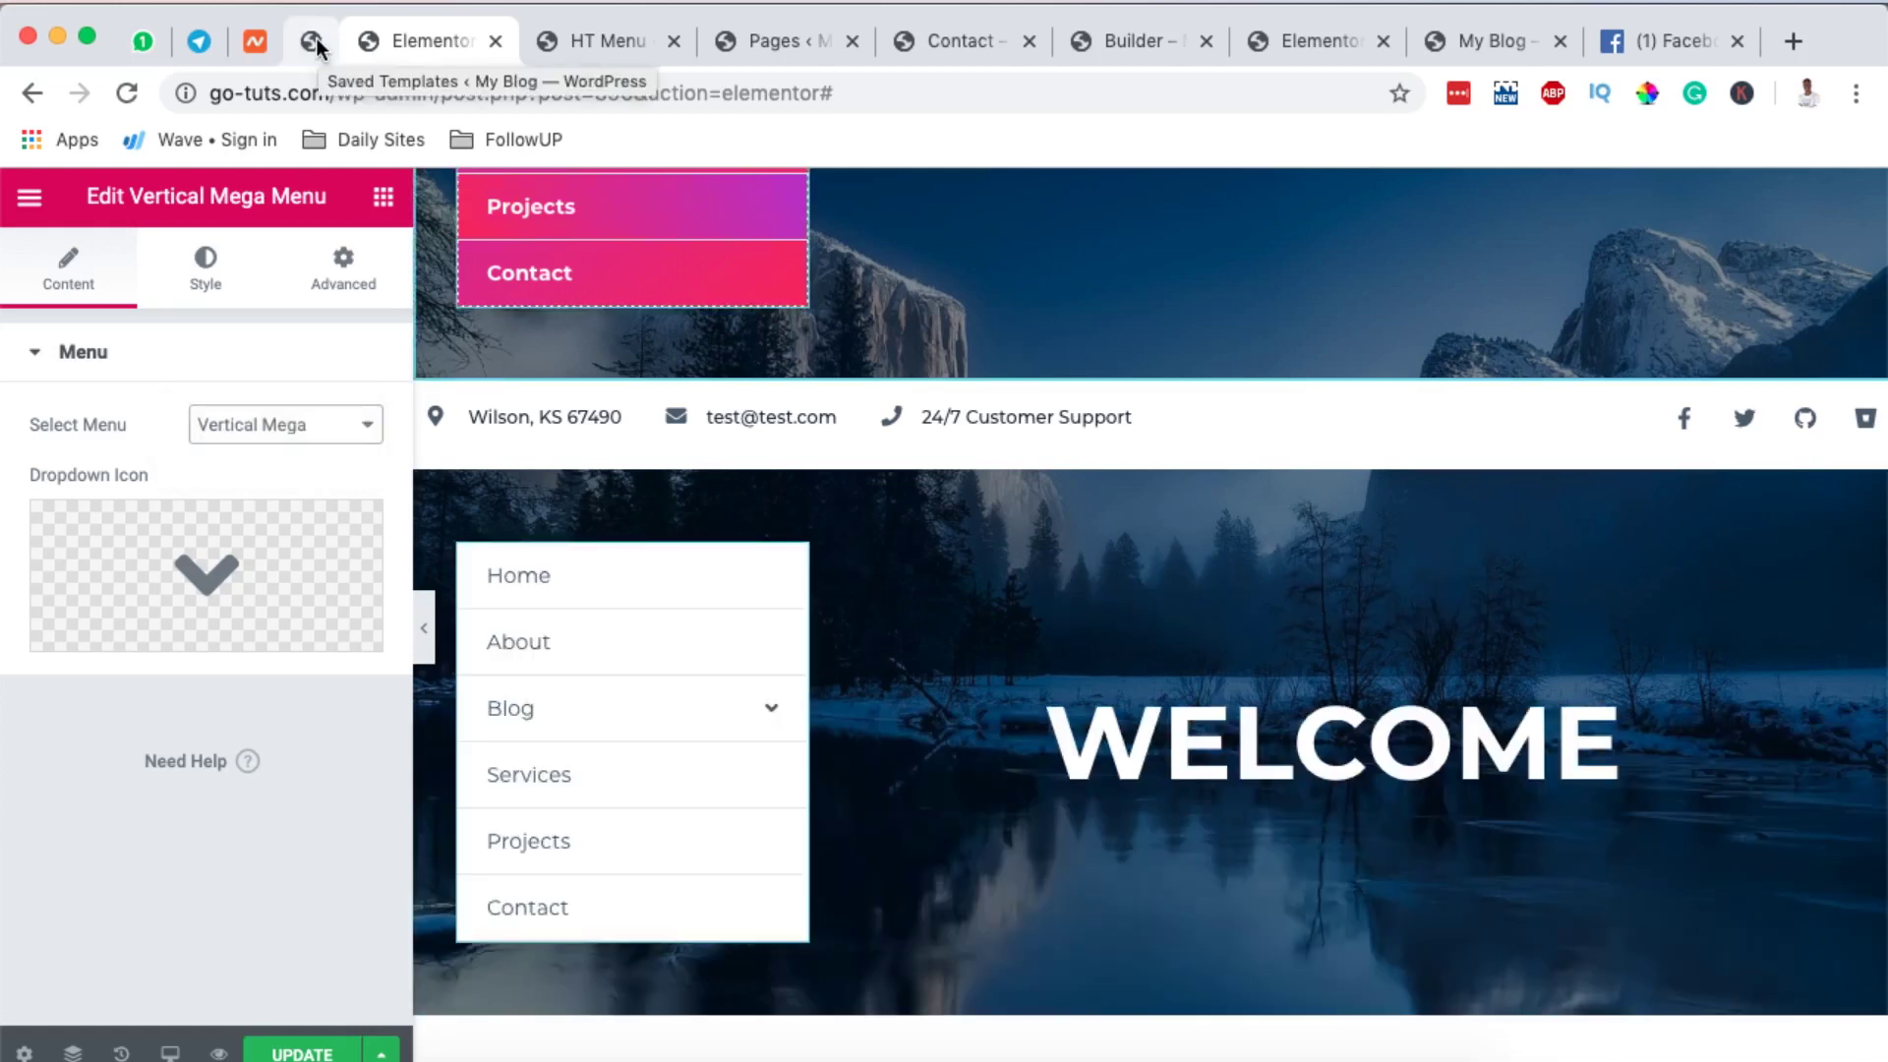
{"action": "left_click", "coordinate": [312, 41]}
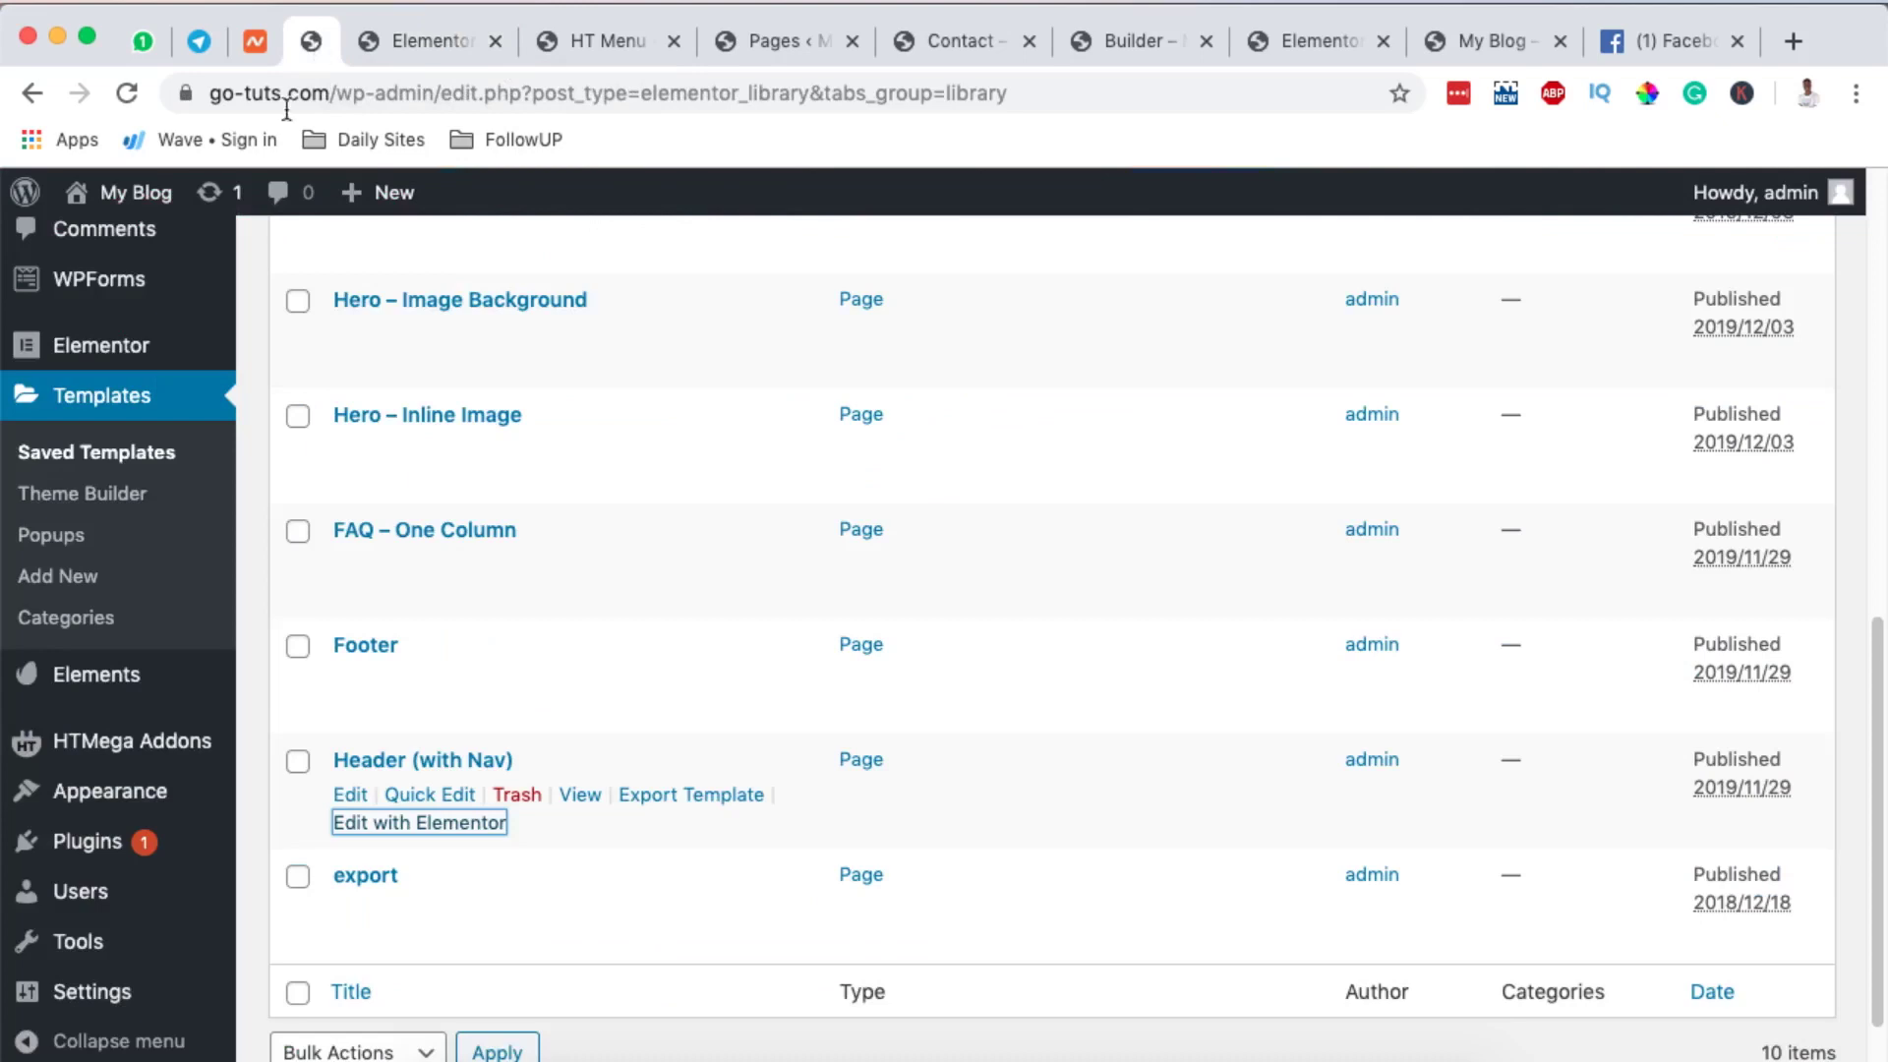
- In Appearance > Menus, create a new menu named Demo Menu
{"action": "mouse_move", "coordinate": [92, 816]}
{"action": "left_click", "coordinate": [297, 851]}
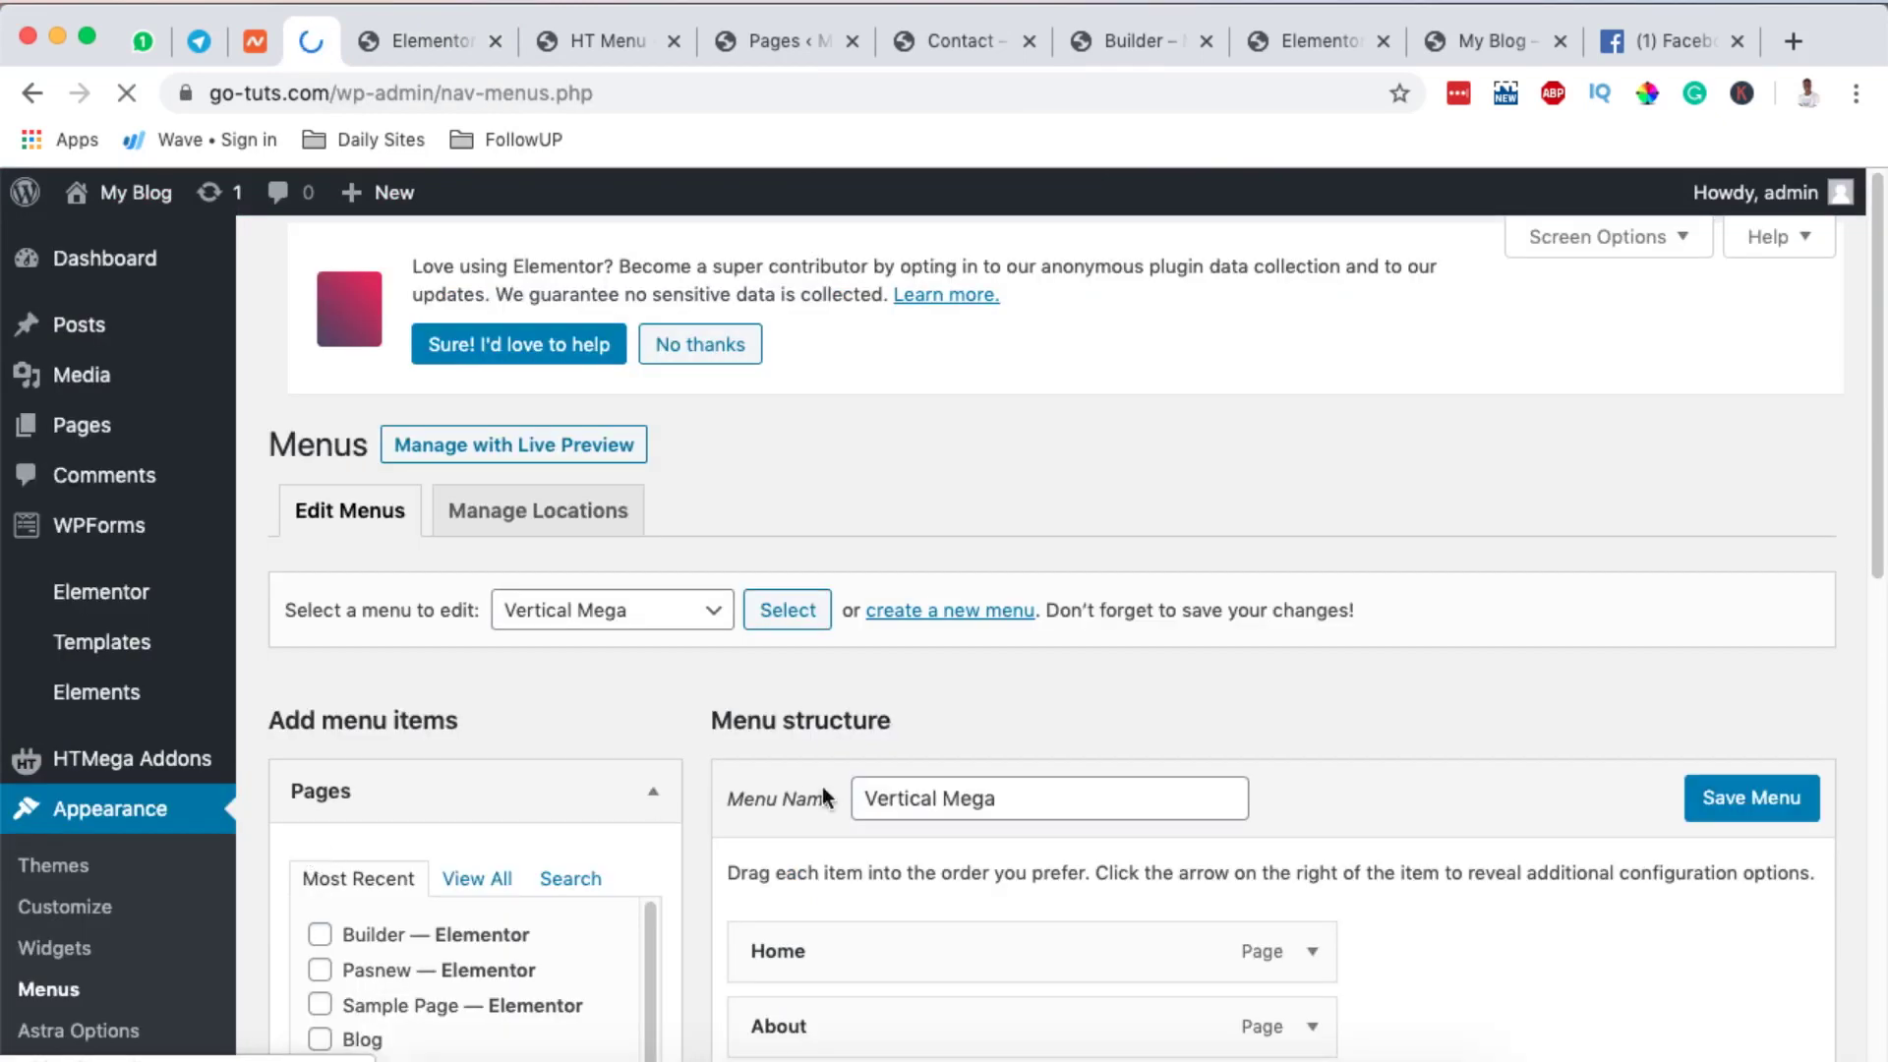
{"action": "scroll", "coordinate": [829, 797], "scroll_direction": "down", "scroll_amount": 2}
{"action": "scroll", "coordinate": [829, 796], "scroll_direction": "down", "scroll_amount": 5}
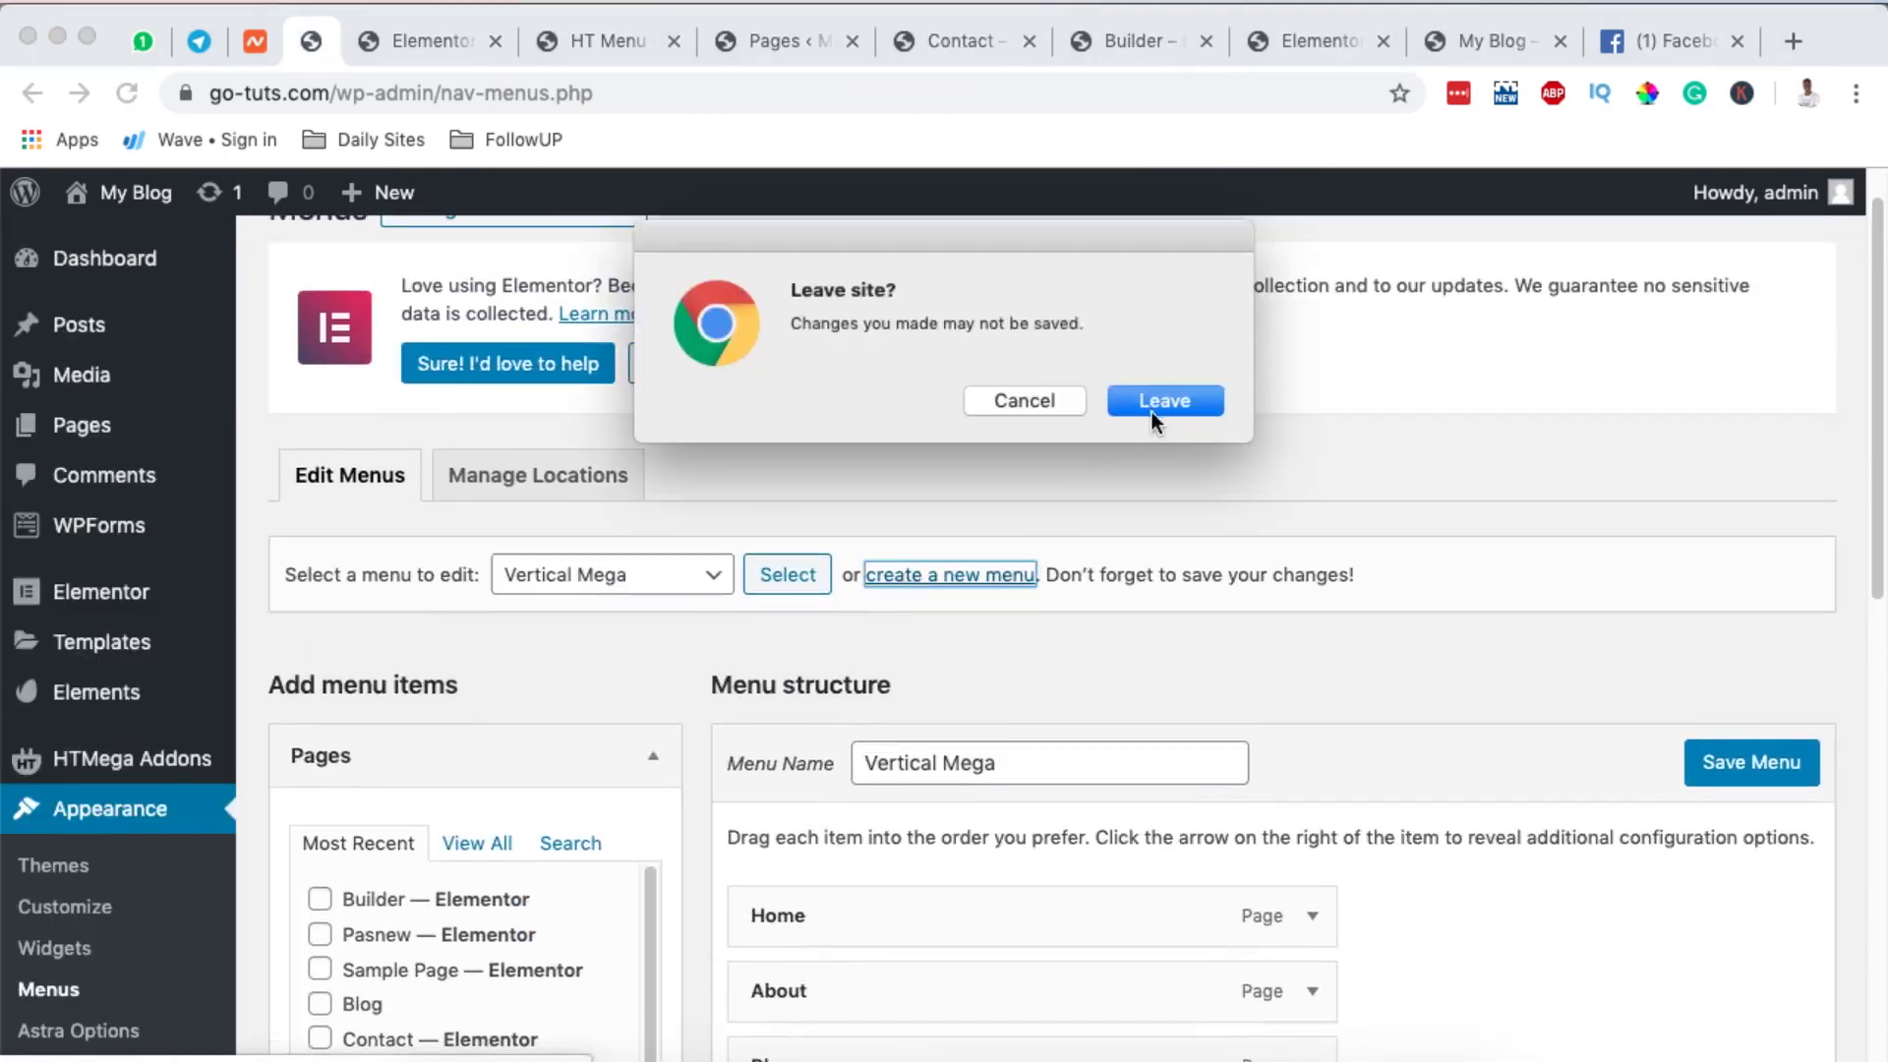
{"action": "left_click", "coordinate": [1166, 397]}
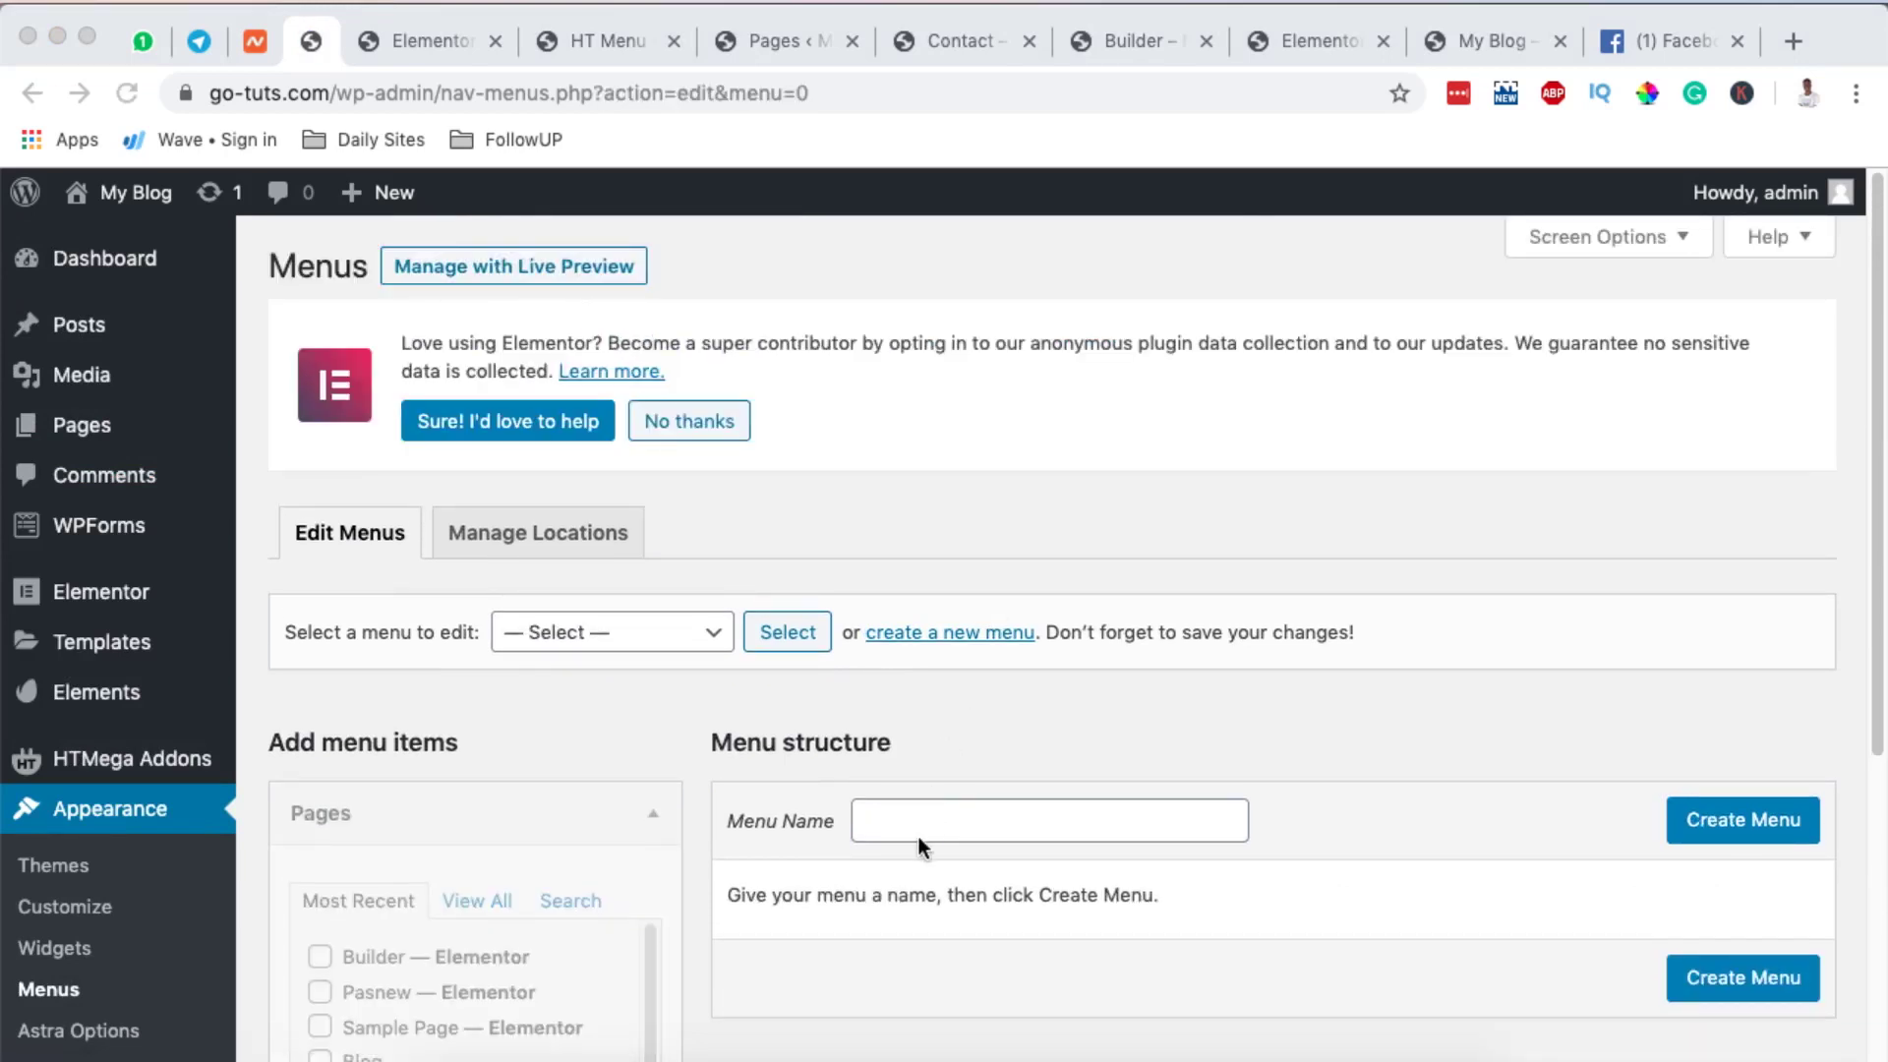
{"action": "left_click", "coordinate": [991, 819]}
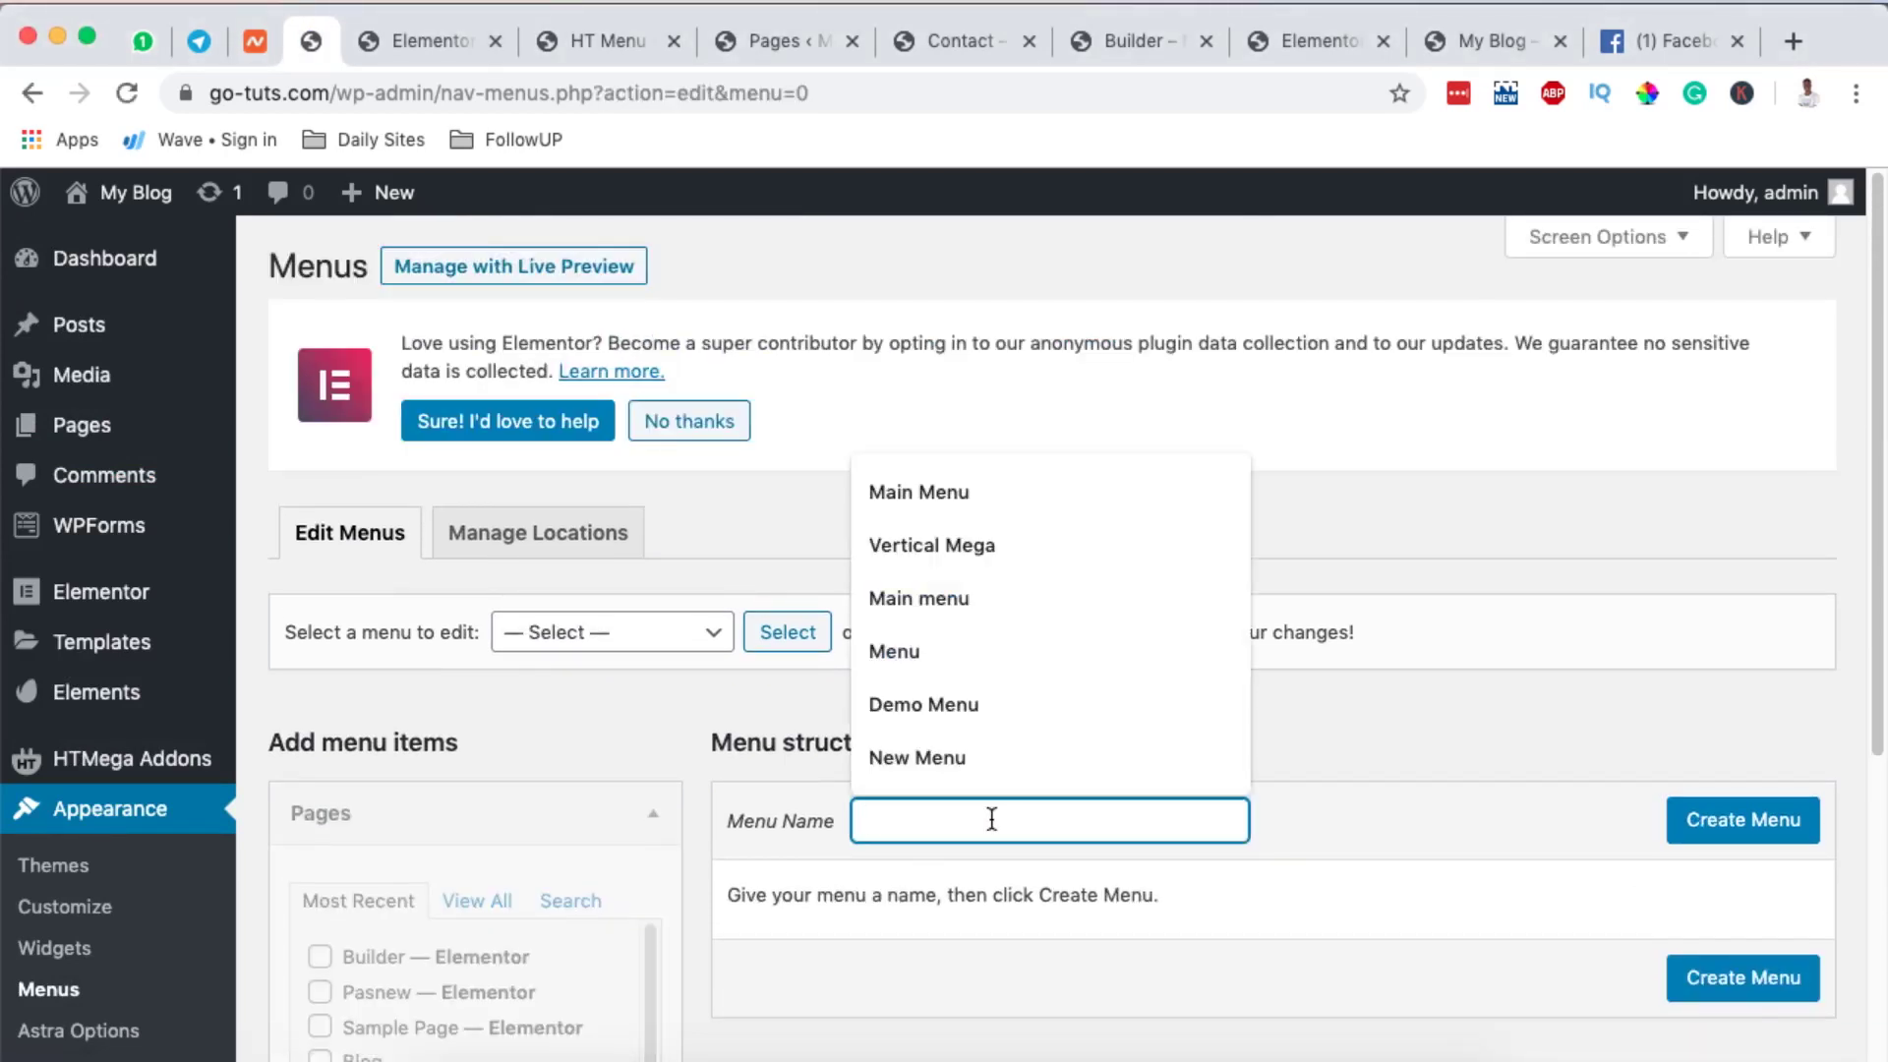
{"action": "left_click", "coordinate": [976, 718]}
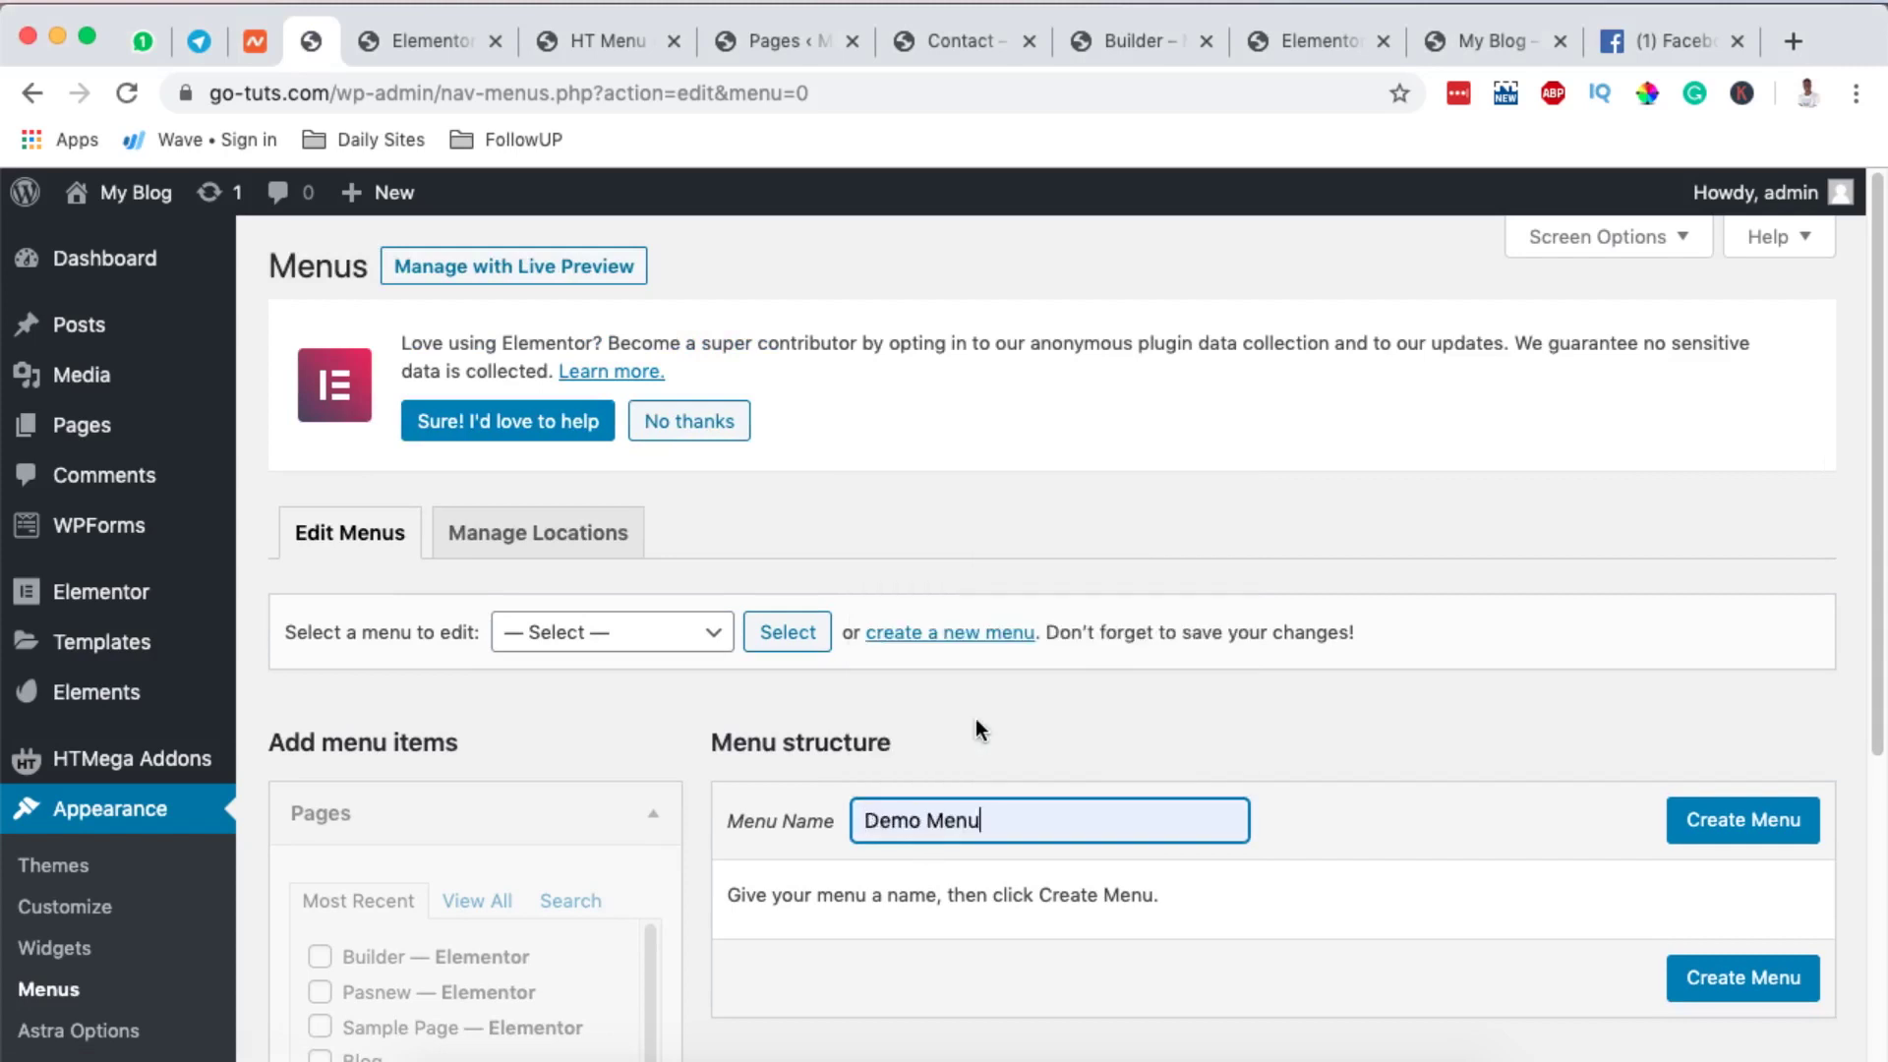
{"action": "left_click", "coordinate": [1706, 837]}
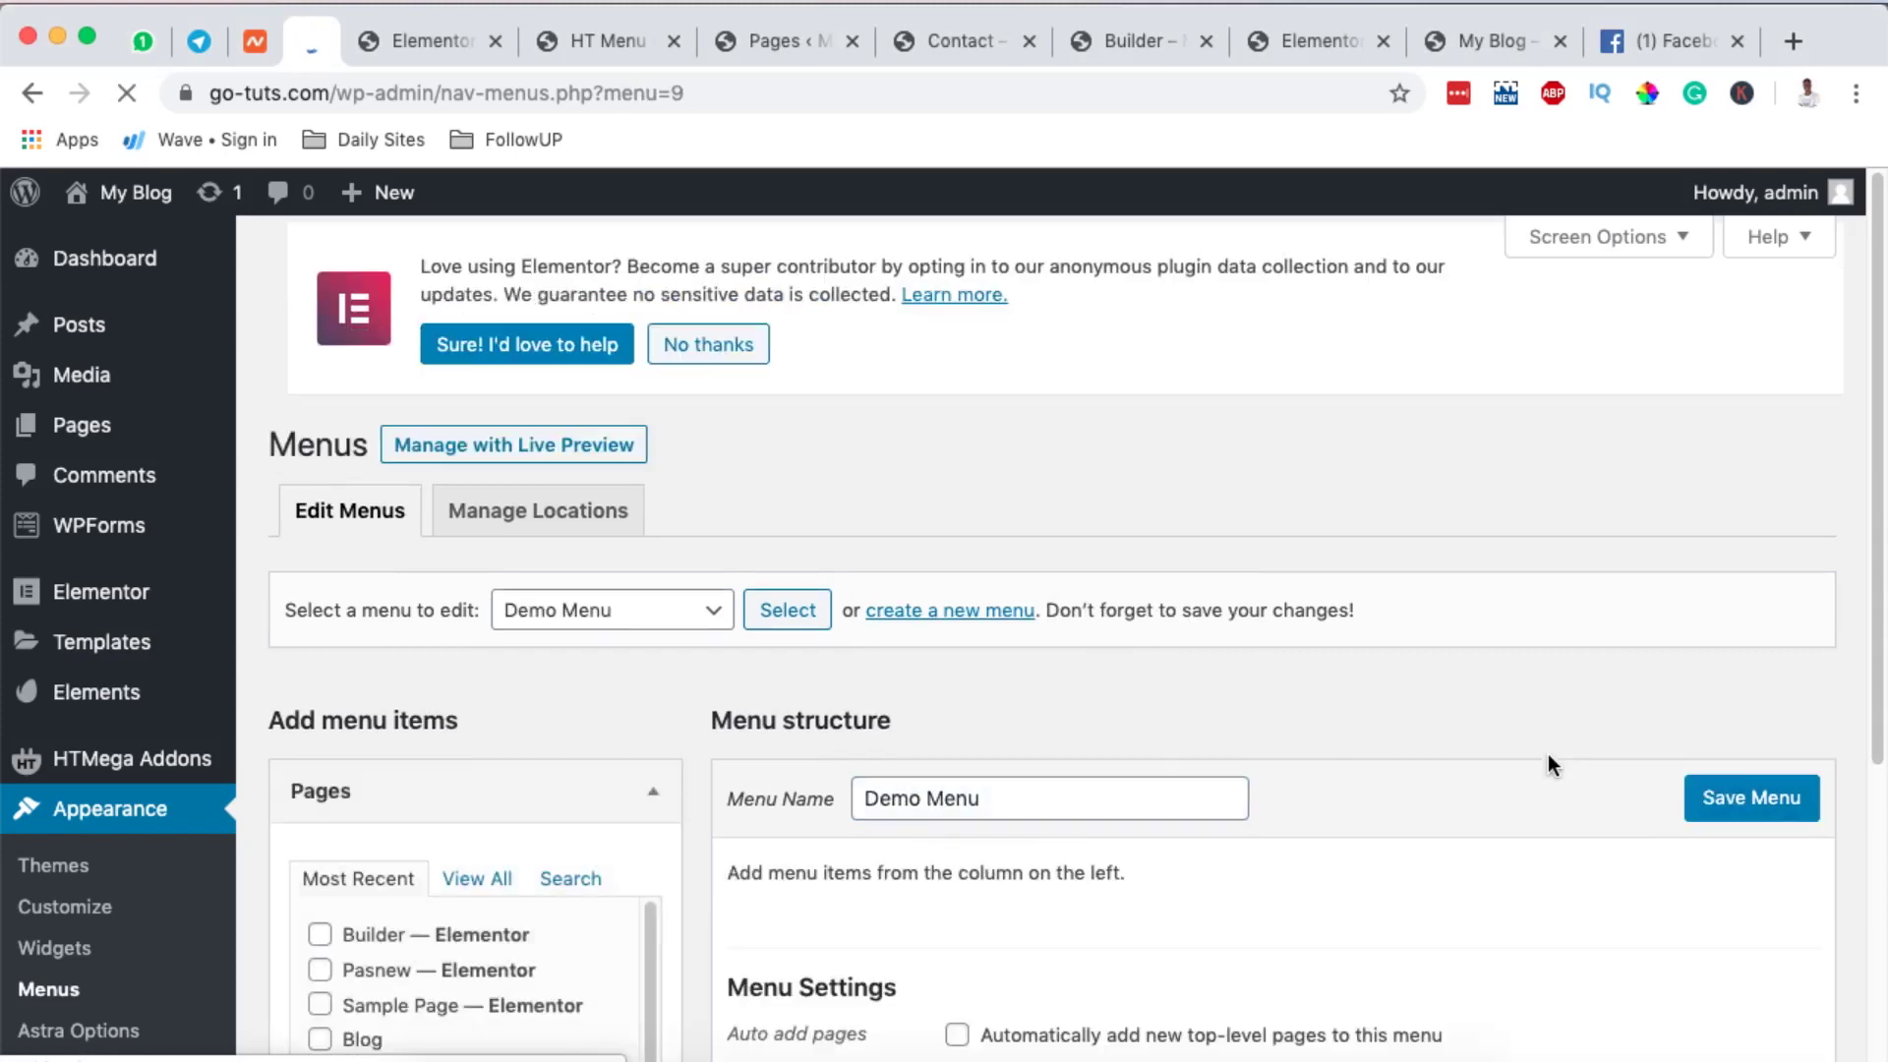
- Add all recent pages to Demo Menu, save it, and check the widget's menu choices in Elementor
{"action": "scroll", "coordinate": [1548, 753], "scroll_direction": "down", "scroll_amount": 5}
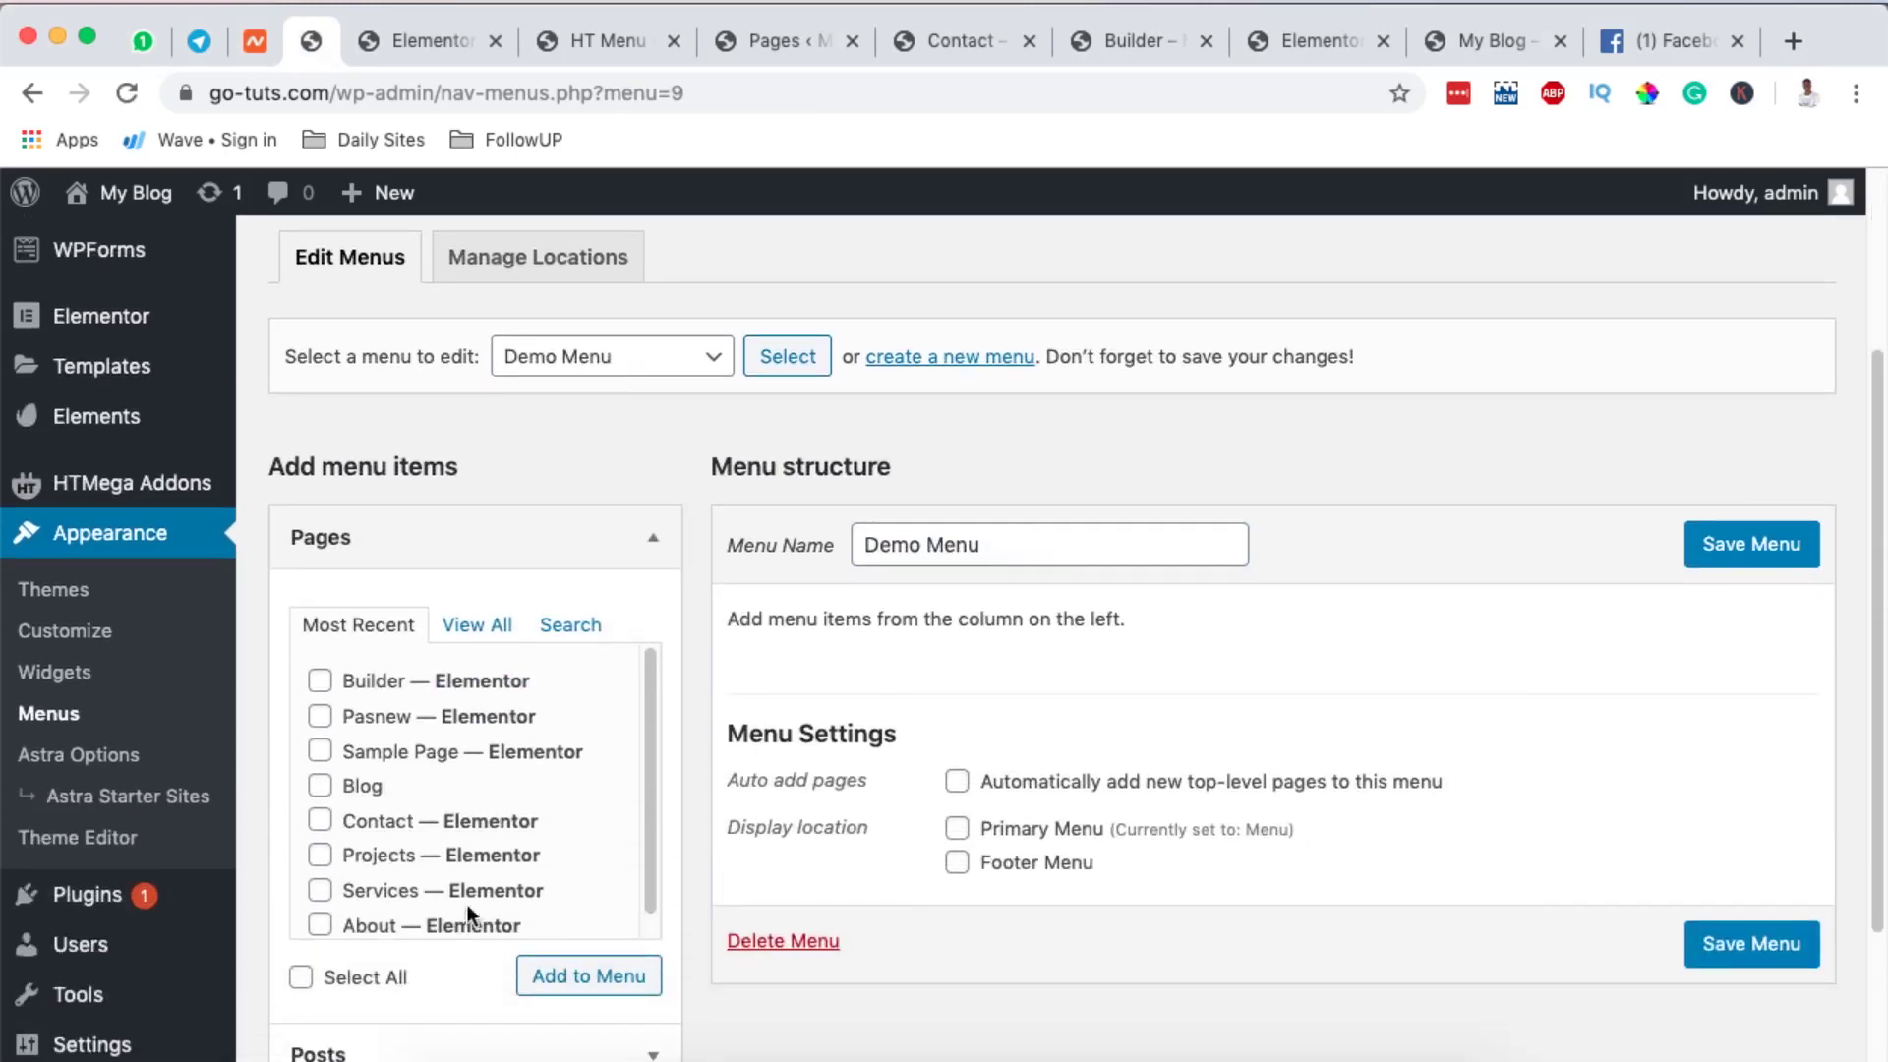
{"action": "scroll", "coordinate": [466, 905], "scroll_direction": "down", "scroll_amount": 1}
{"action": "left_click", "coordinate": [369, 979]}
{"action": "left_click", "coordinate": [531, 978]}
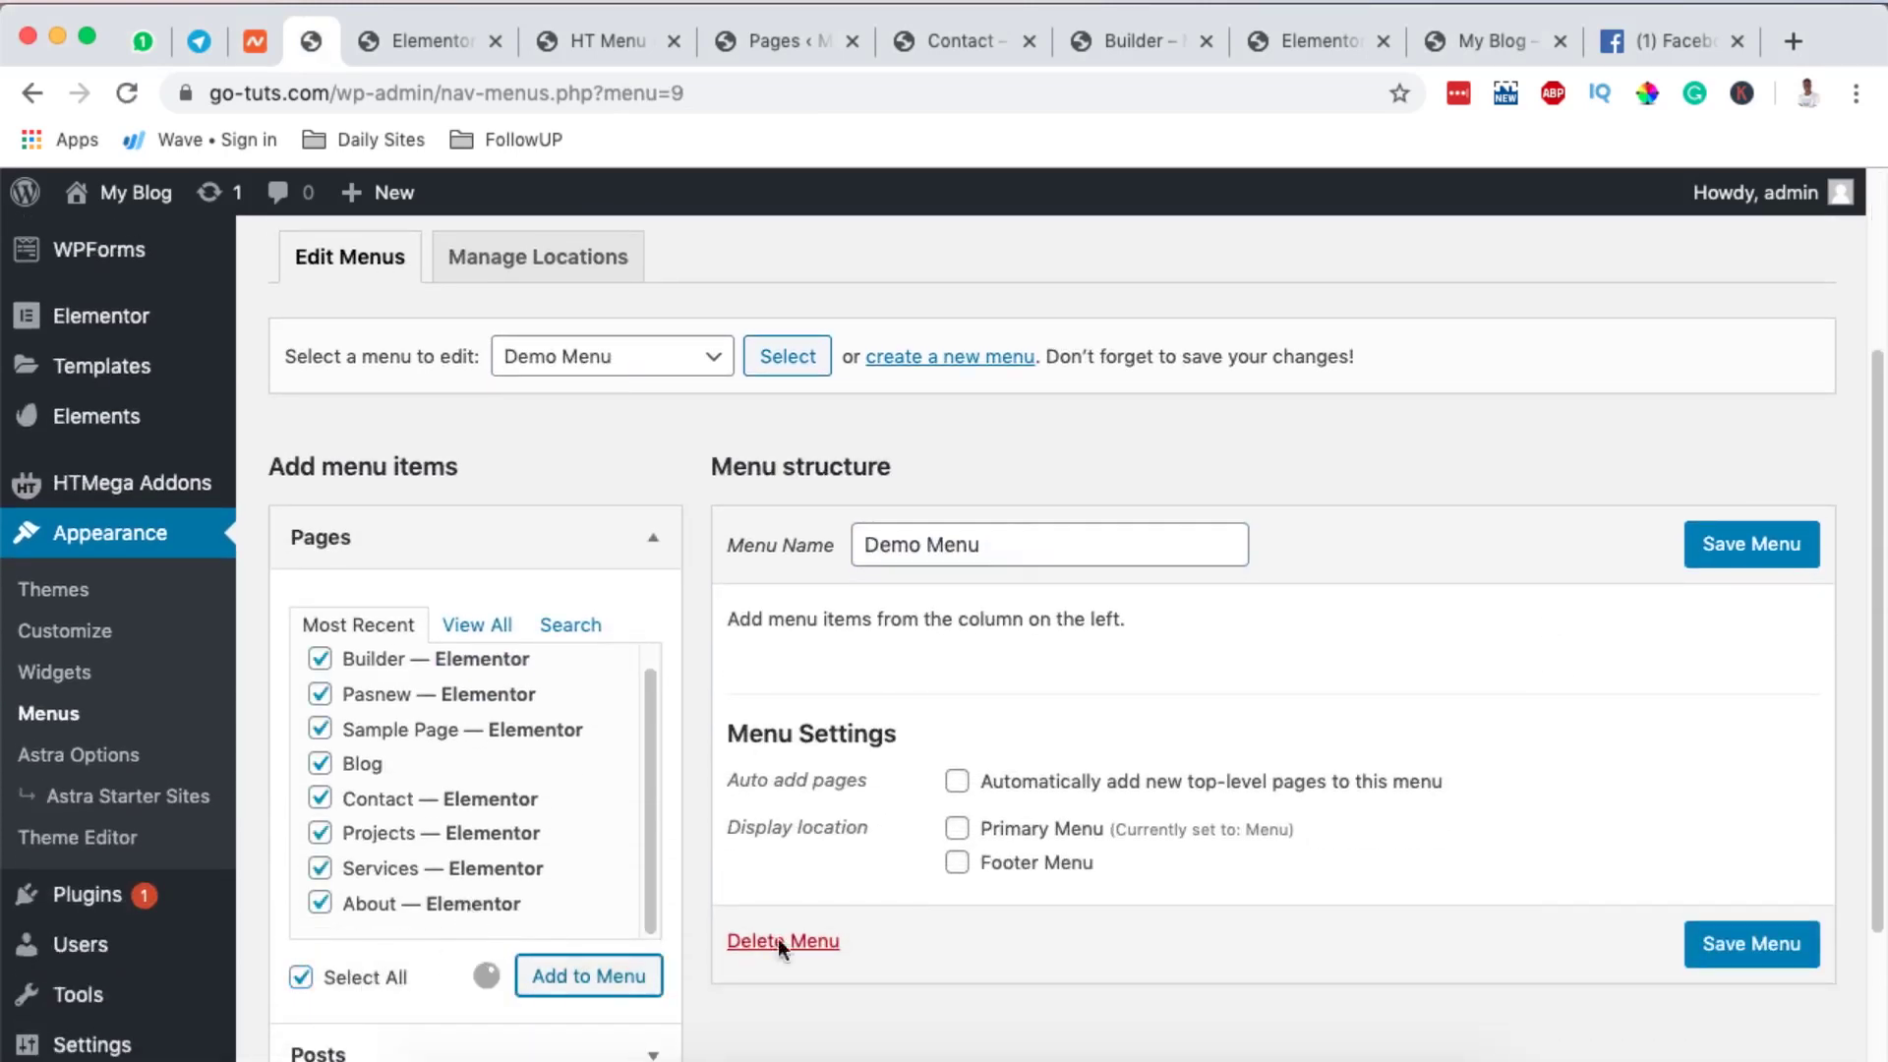
{"action": "scroll", "coordinate": [1249, 856], "scroll_direction": "down", "scroll_amount": 2}
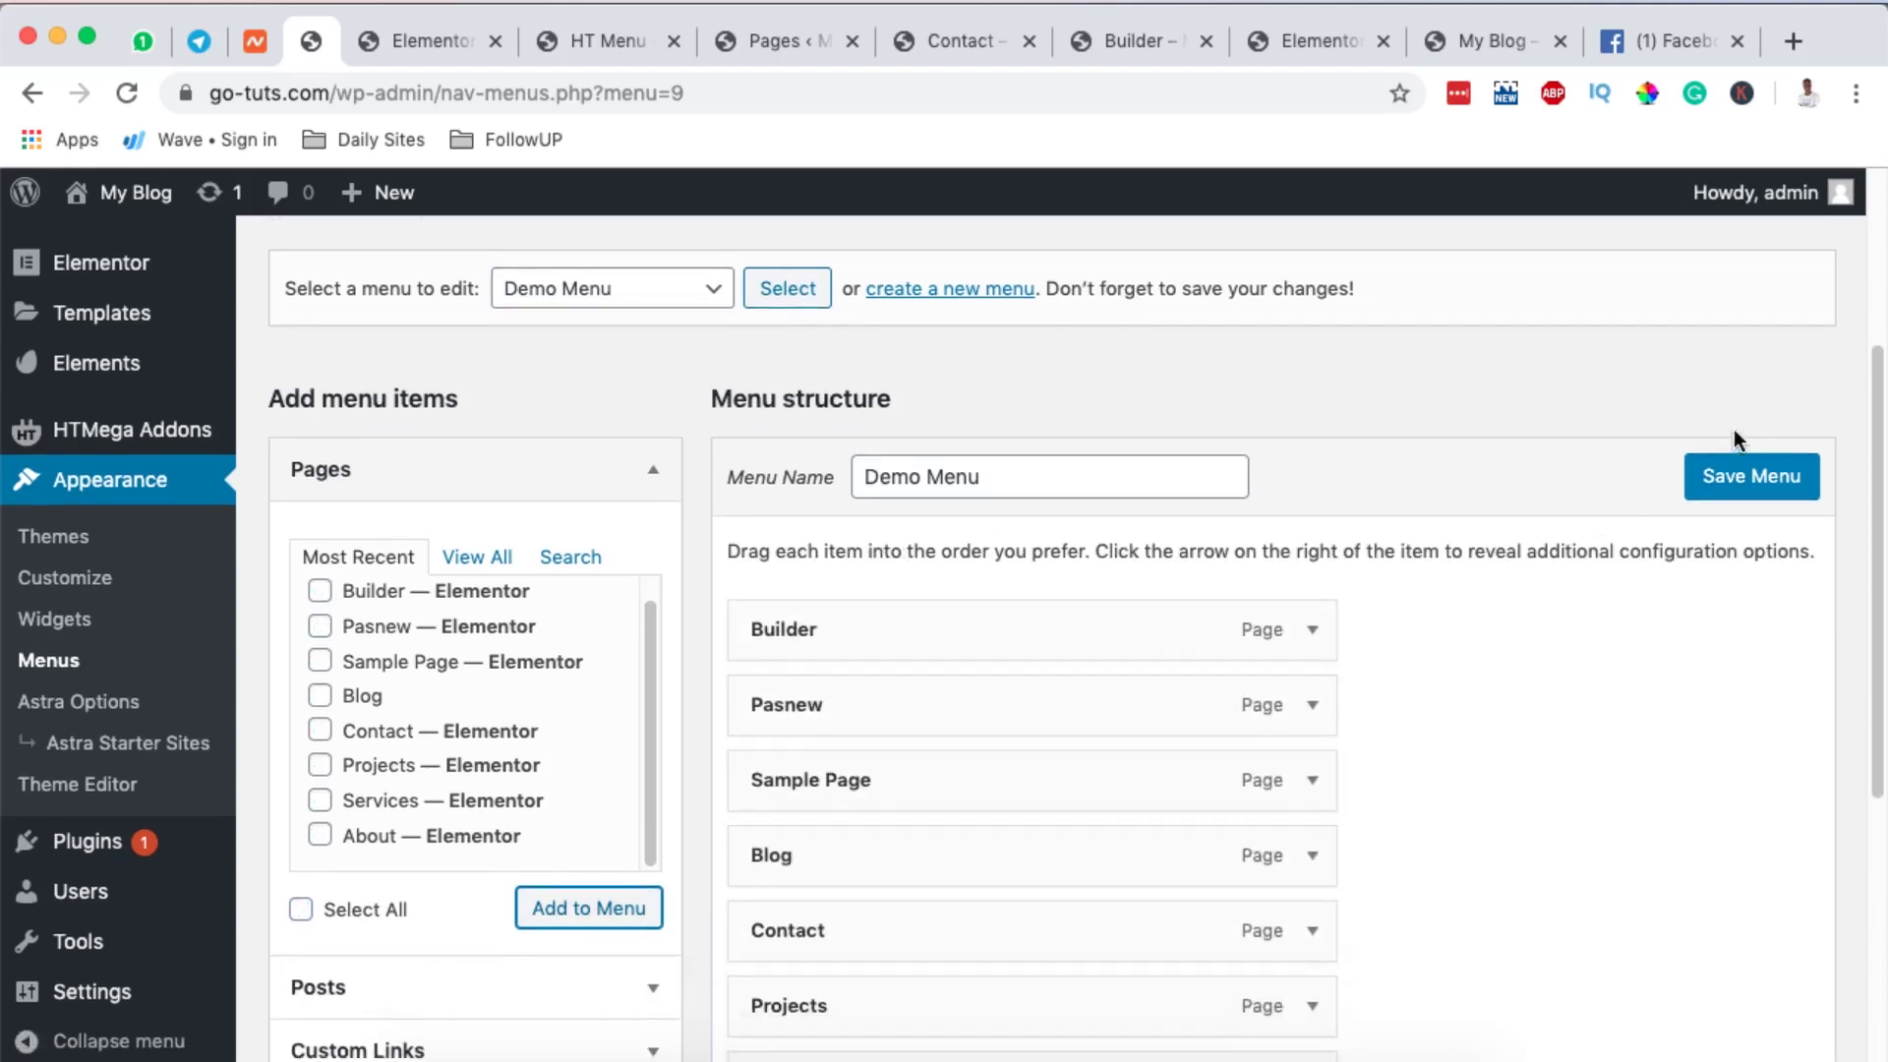
{"action": "left_click", "coordinate": [1731, 482]}
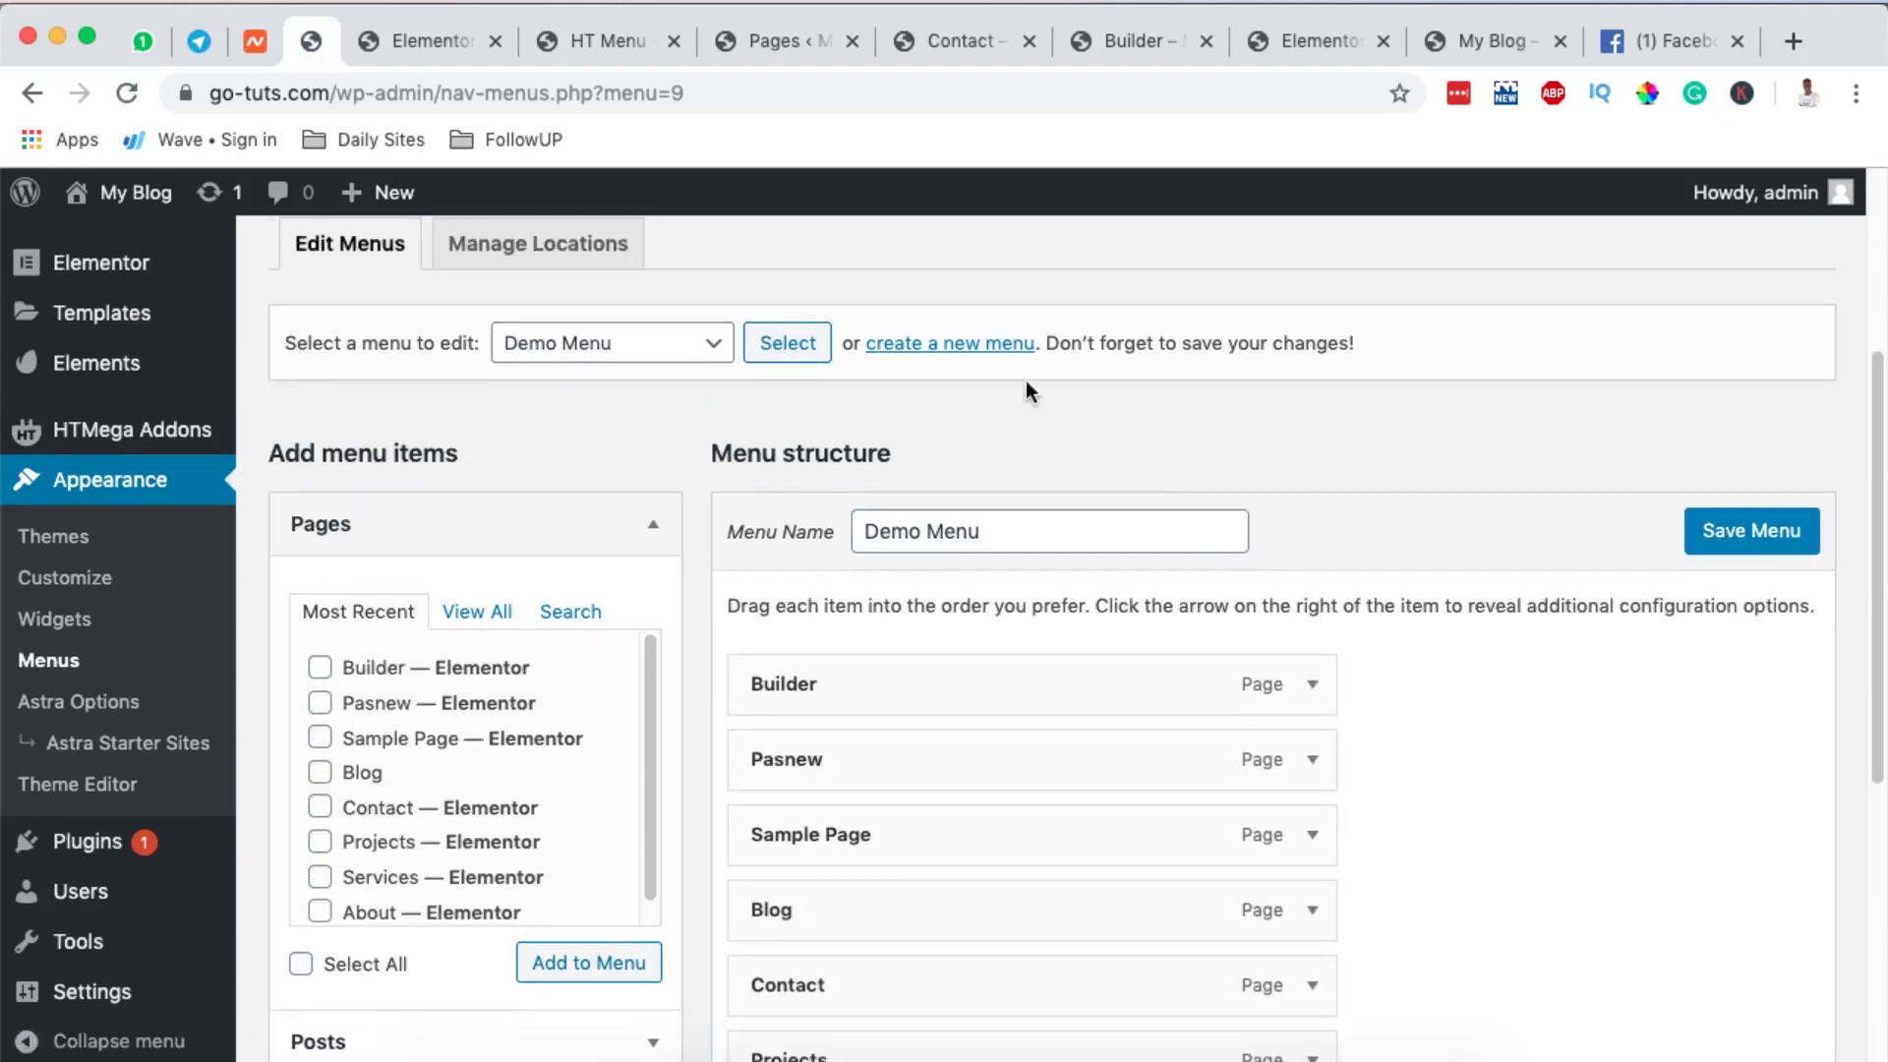
{"action": "key", "text": "ctrl+Tab"}
{"action": "left_click", "coordinate": [356, 423]}
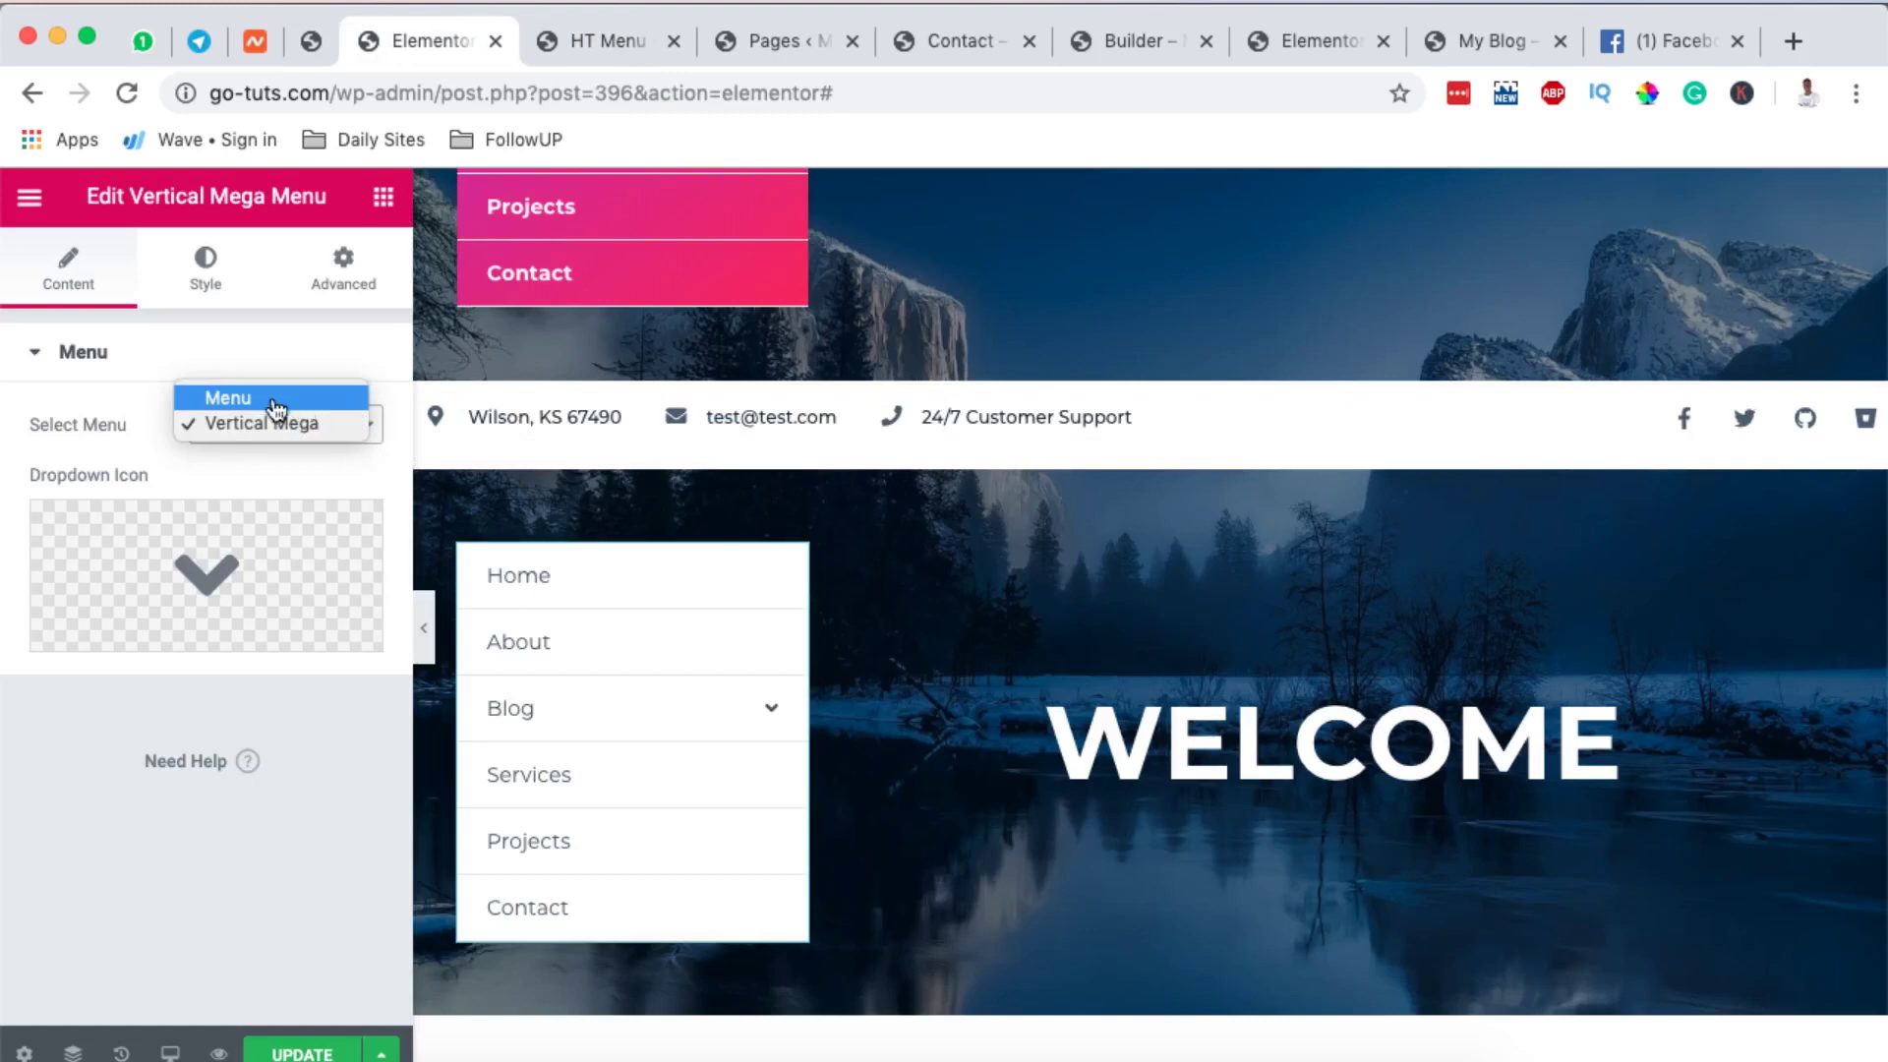
- Delete Demo Menu from the Menus page, confirming the permanent deletion
{"action": "left_click", "coordinate": [311, 40]}
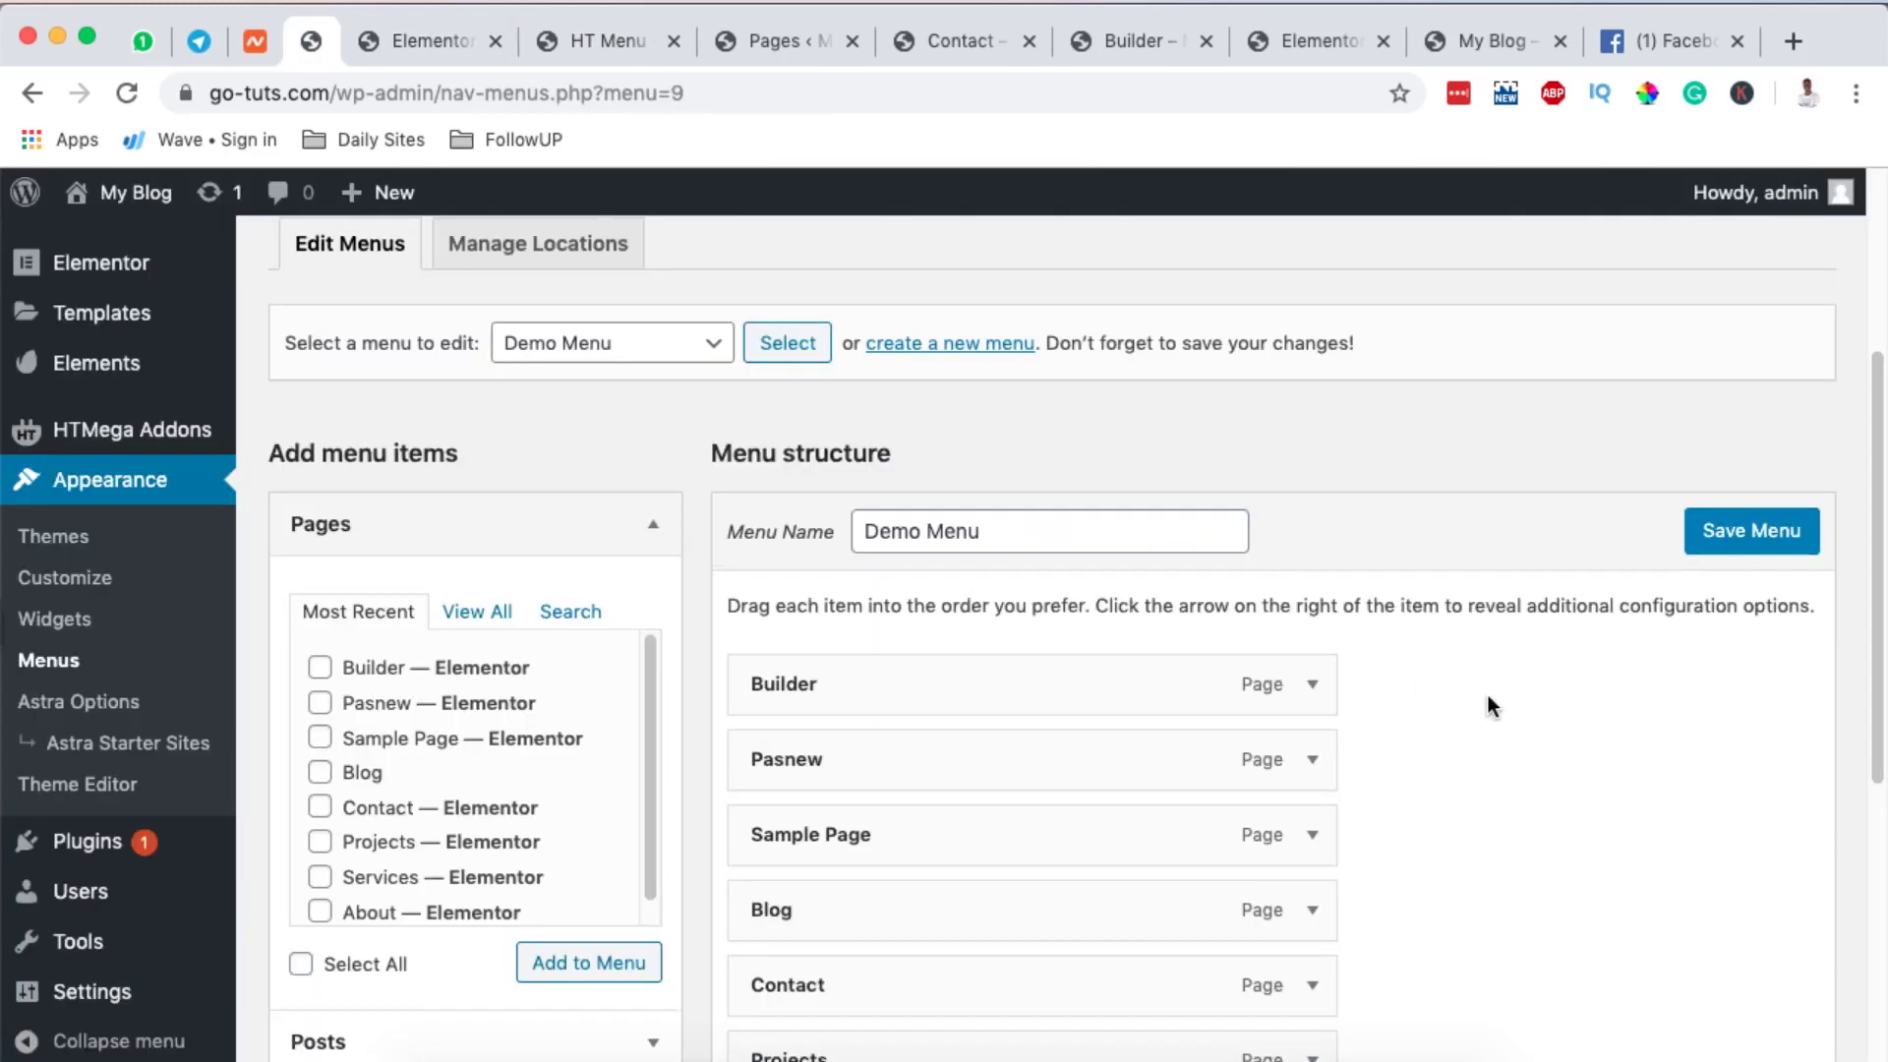
{"action": "scroll", "coordinate": [1488, 696], "scroll_direction": "down", "scroll_amount": 5}
{"action": "left_click", "coordinate": [793, 1042]}
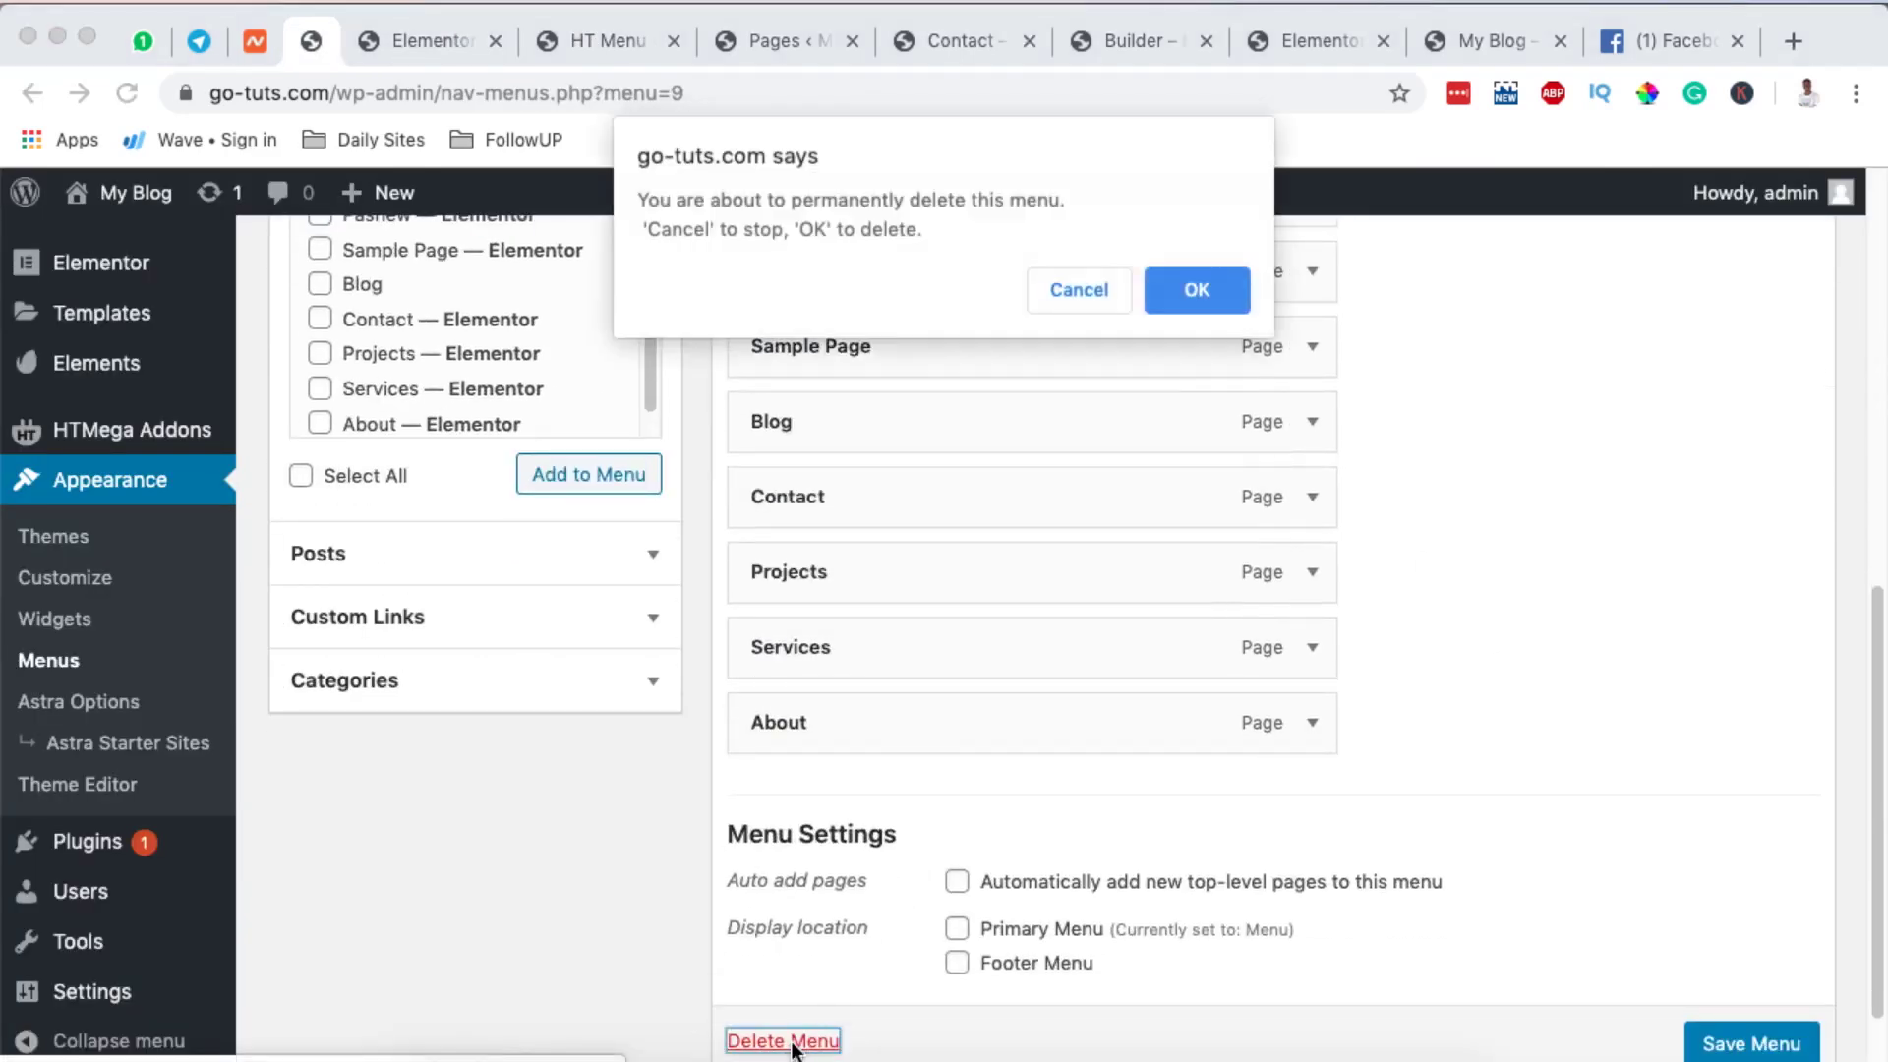
{"action": "left_click", "coordinate": [1194, 293]}
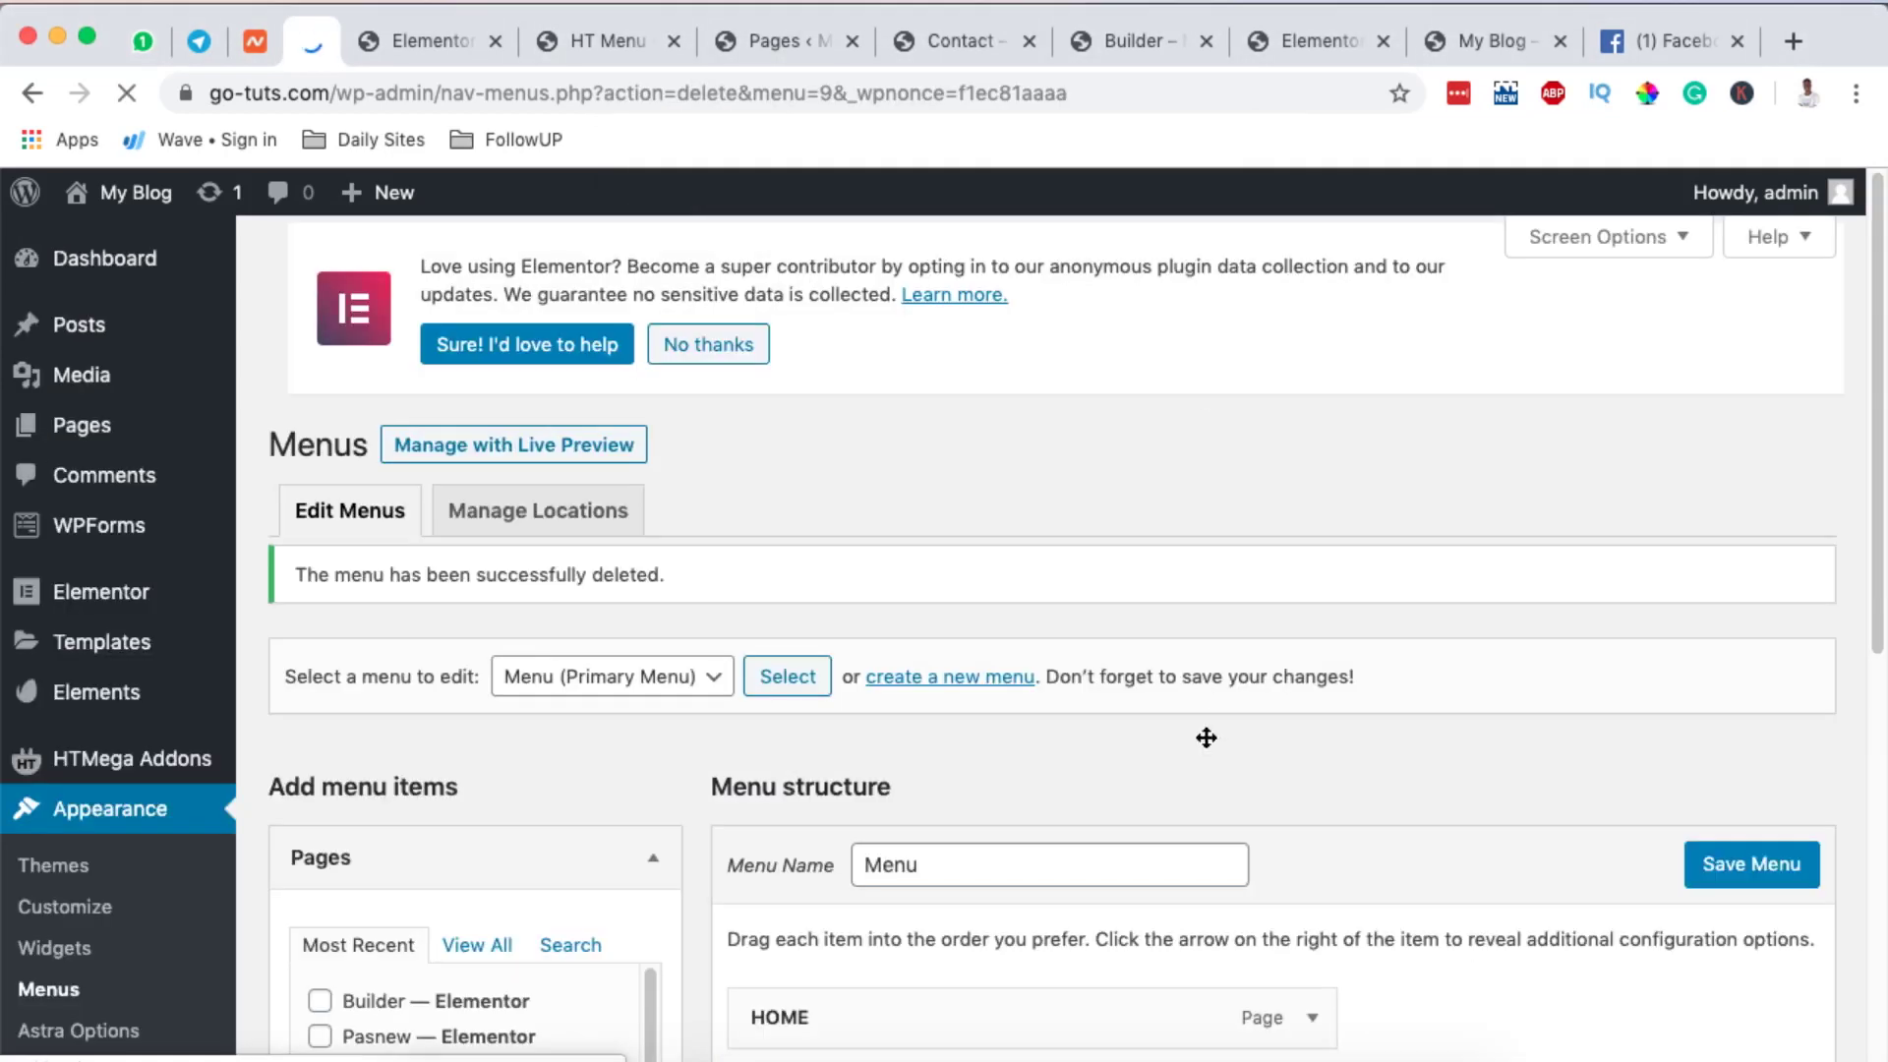
{"action": "scroll", "coordinate": [1205, 737], "scroll_direction": "down", "scroll_amount": 5}
{"action": "scroll", "coordinate": [1205, 738], "scroll_direction": "up", "scroll_amount": 1}
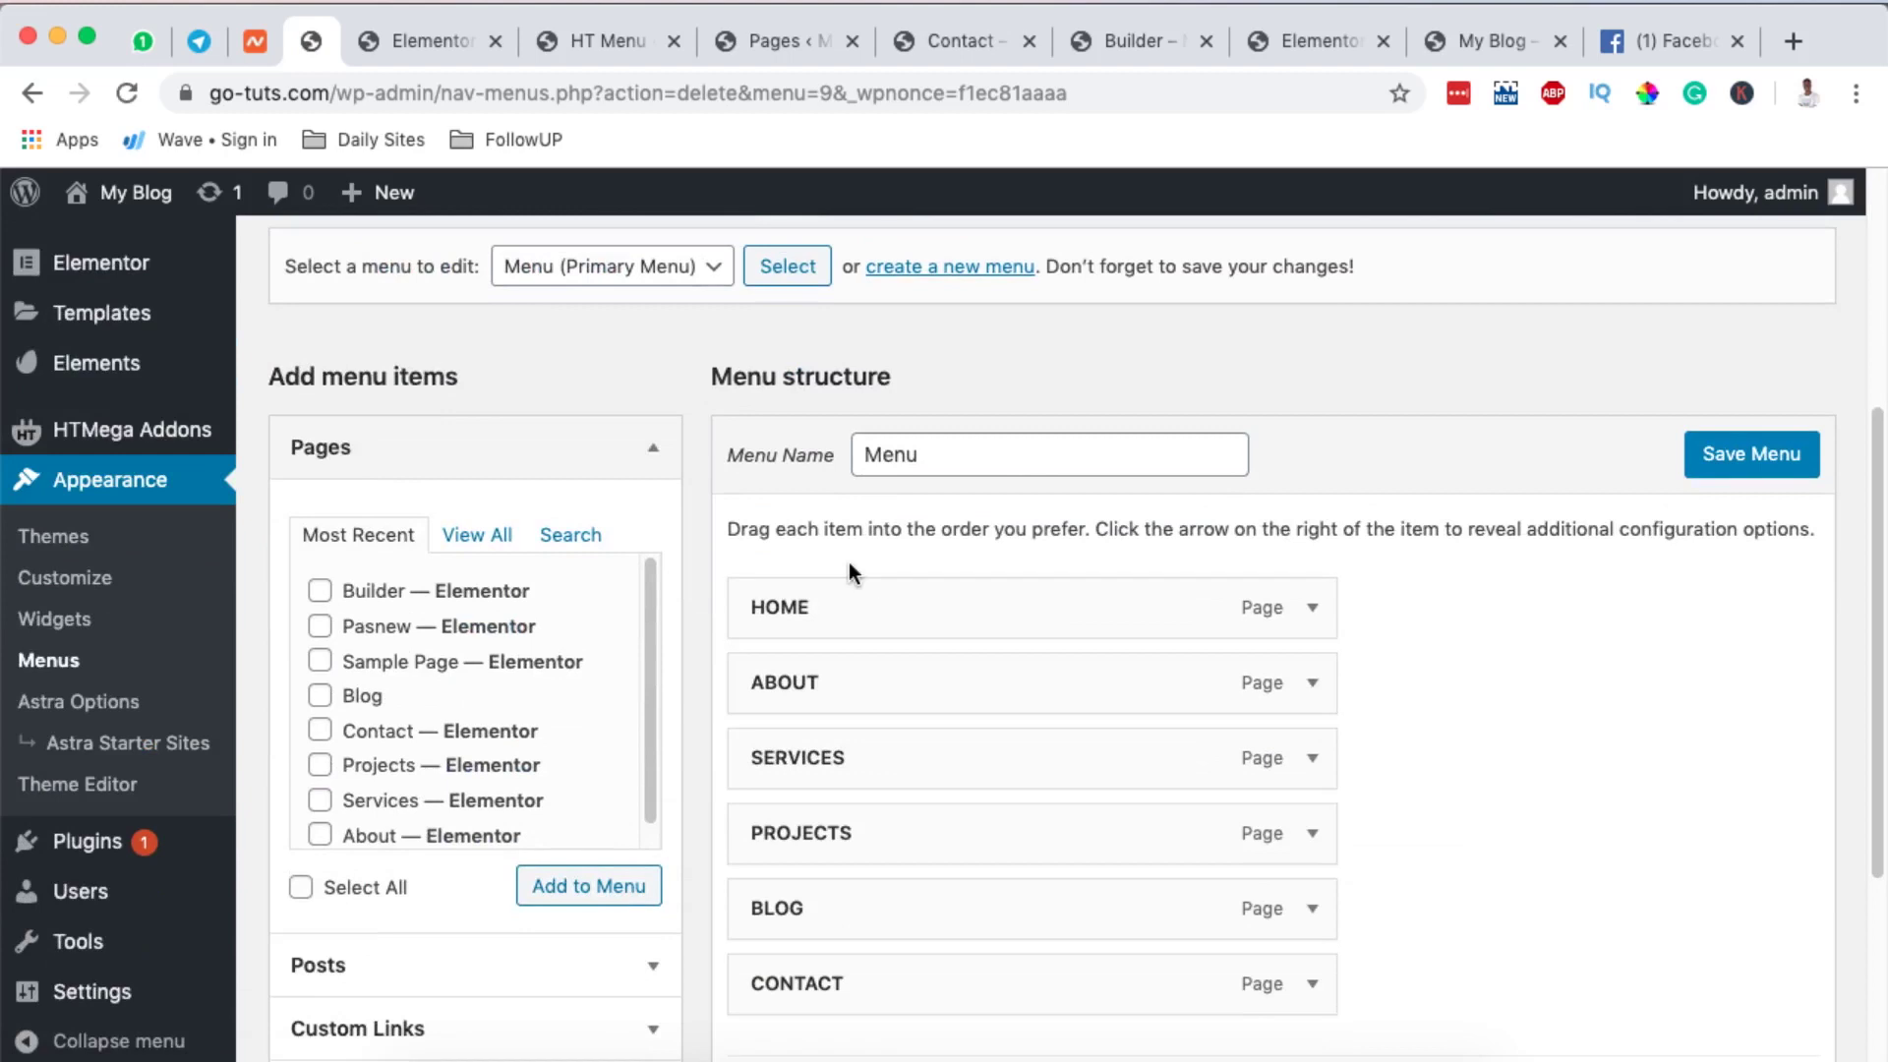
- Check the remaining menus, keep Menu (Primary Menu) selected, and review the widget's menu options
{"action": "left_click", "coordinate": [682, 268]}
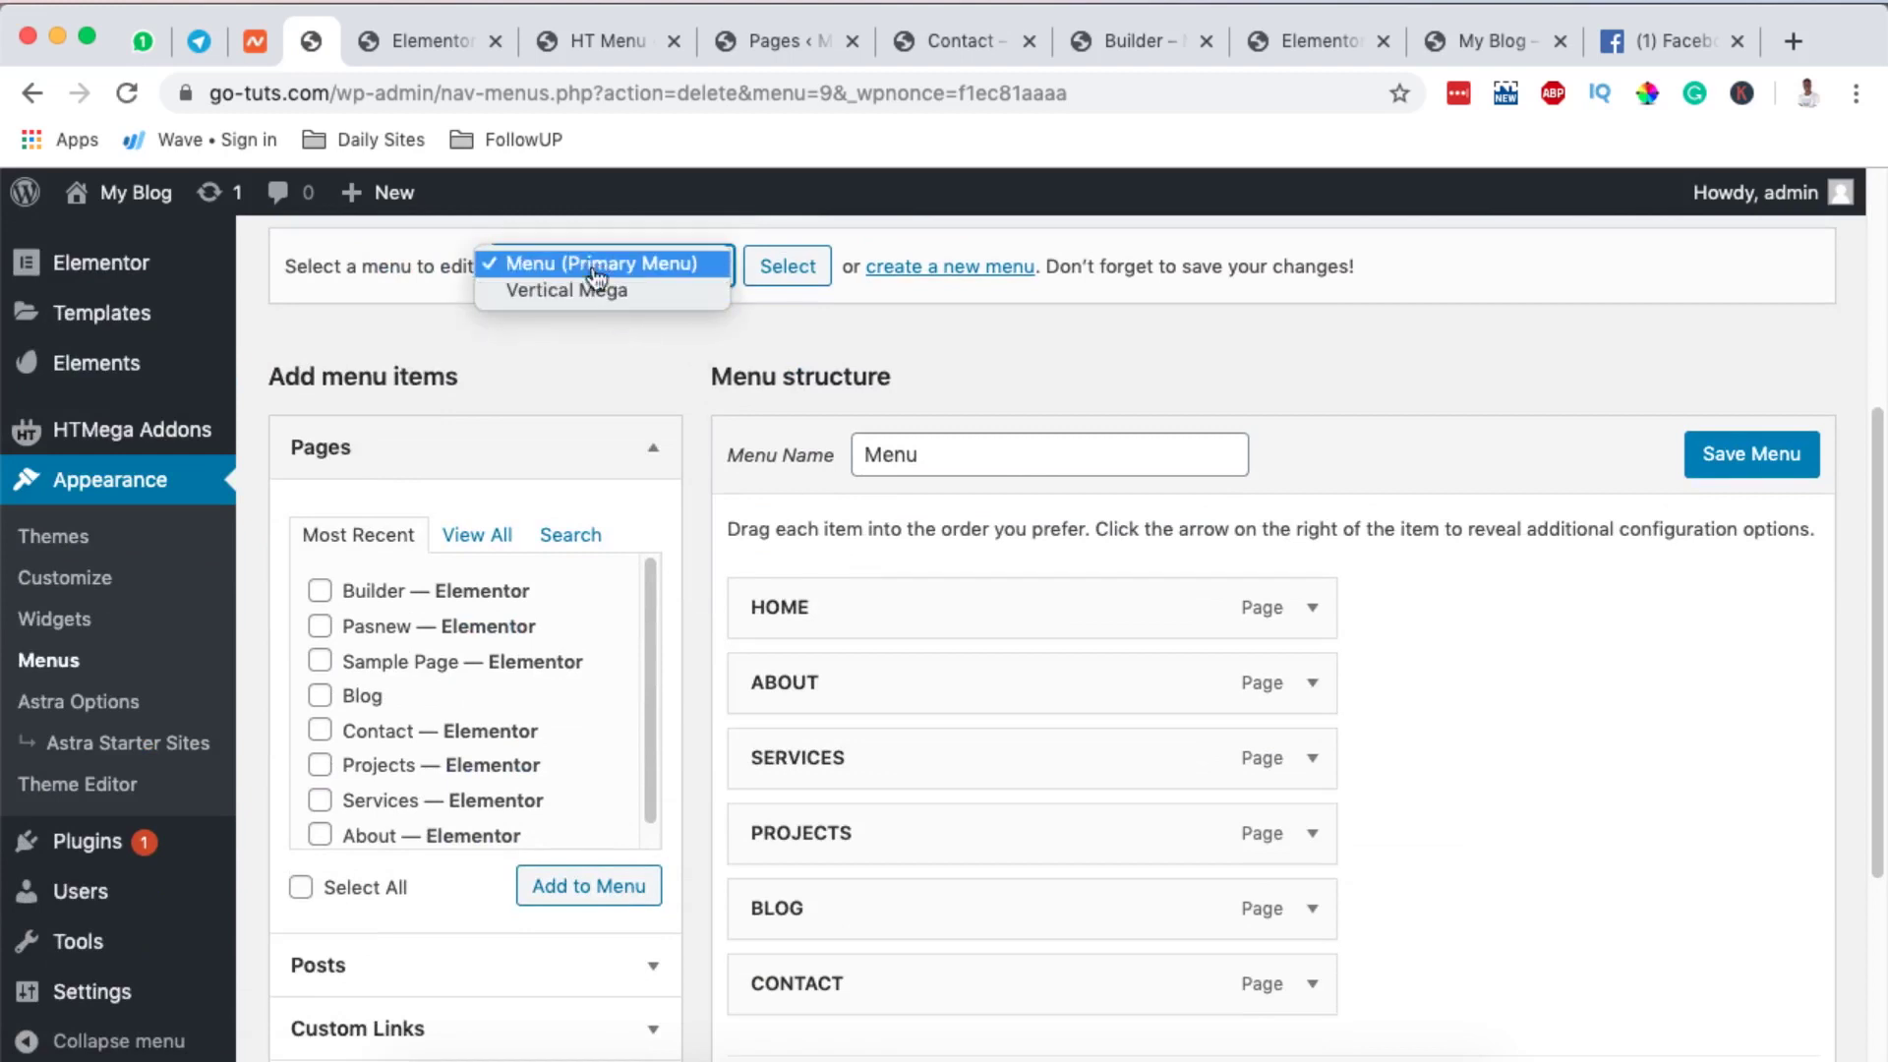
{"action": "left_click", "coordinate": [462, 50]}
{"action": "left_click", "coordinate": [462, 49]}
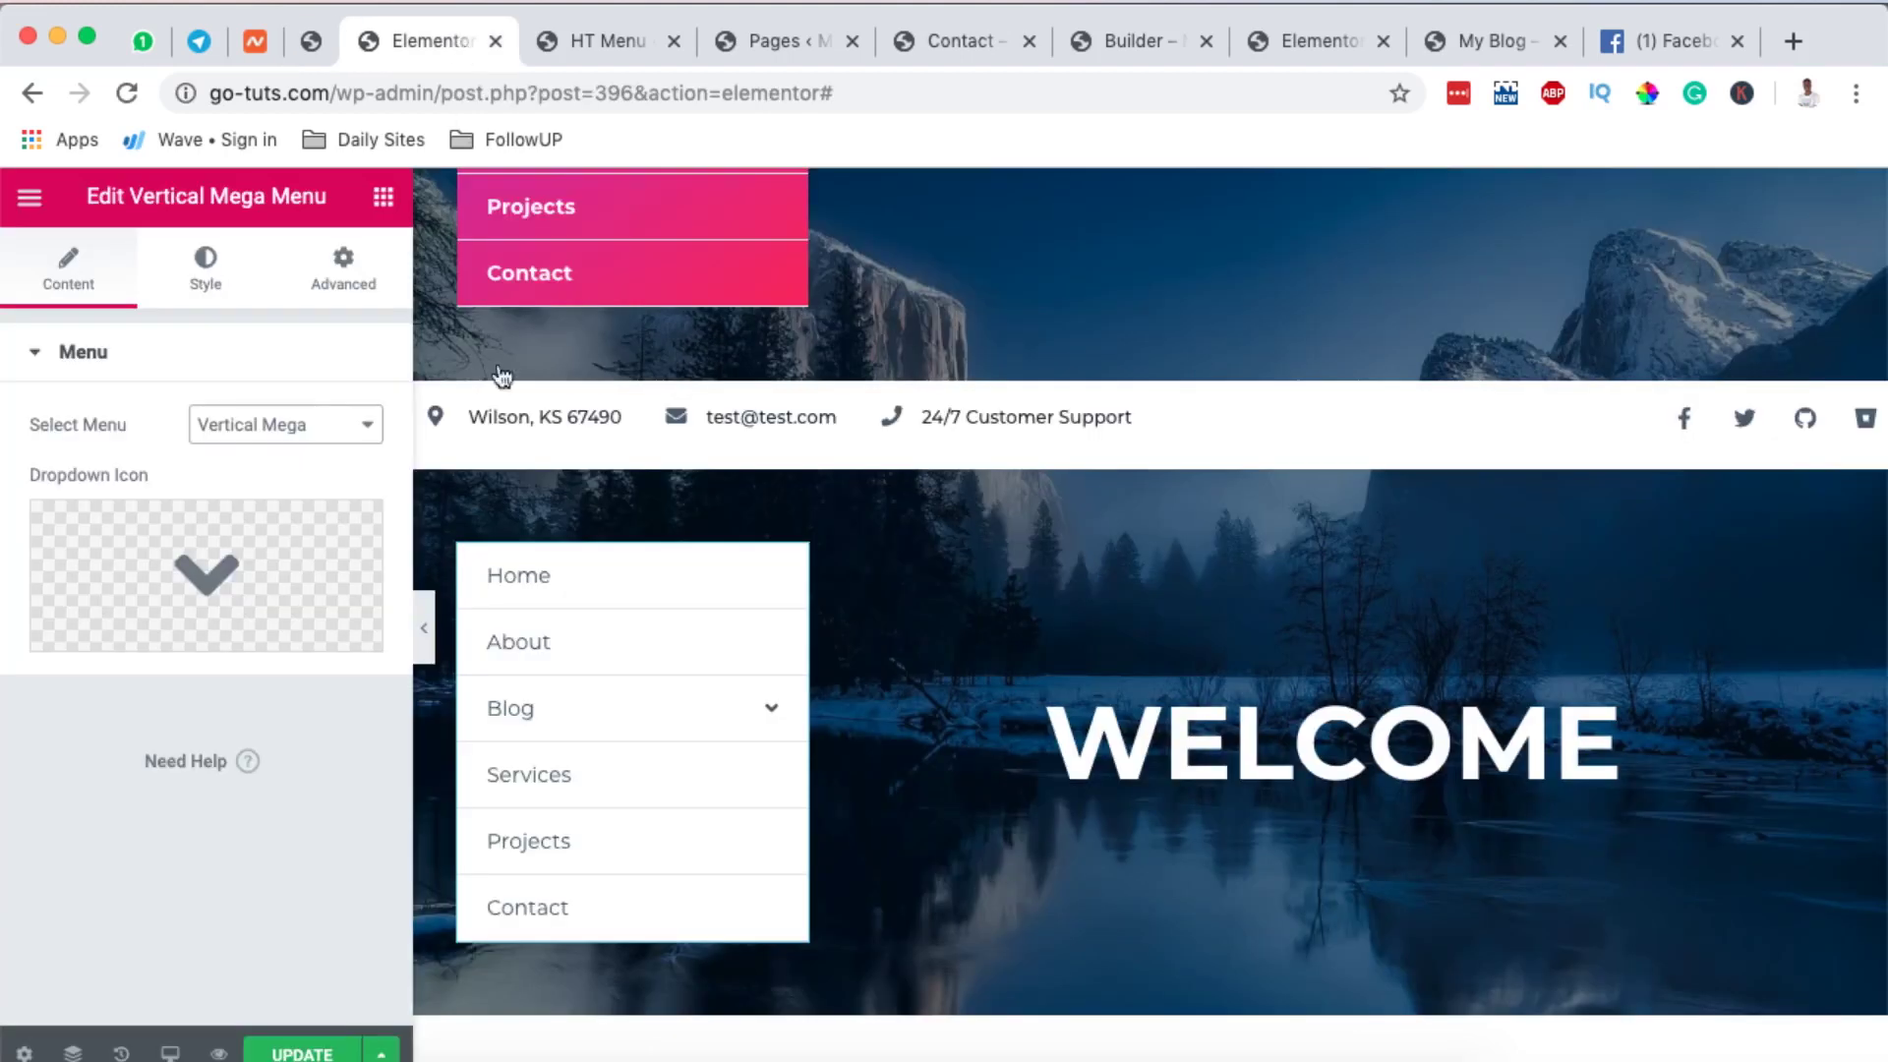
{"action": "left_click", "coordinate": [334, 424]}
{"action": "mouse_move", "coordinate": [770, 710]}
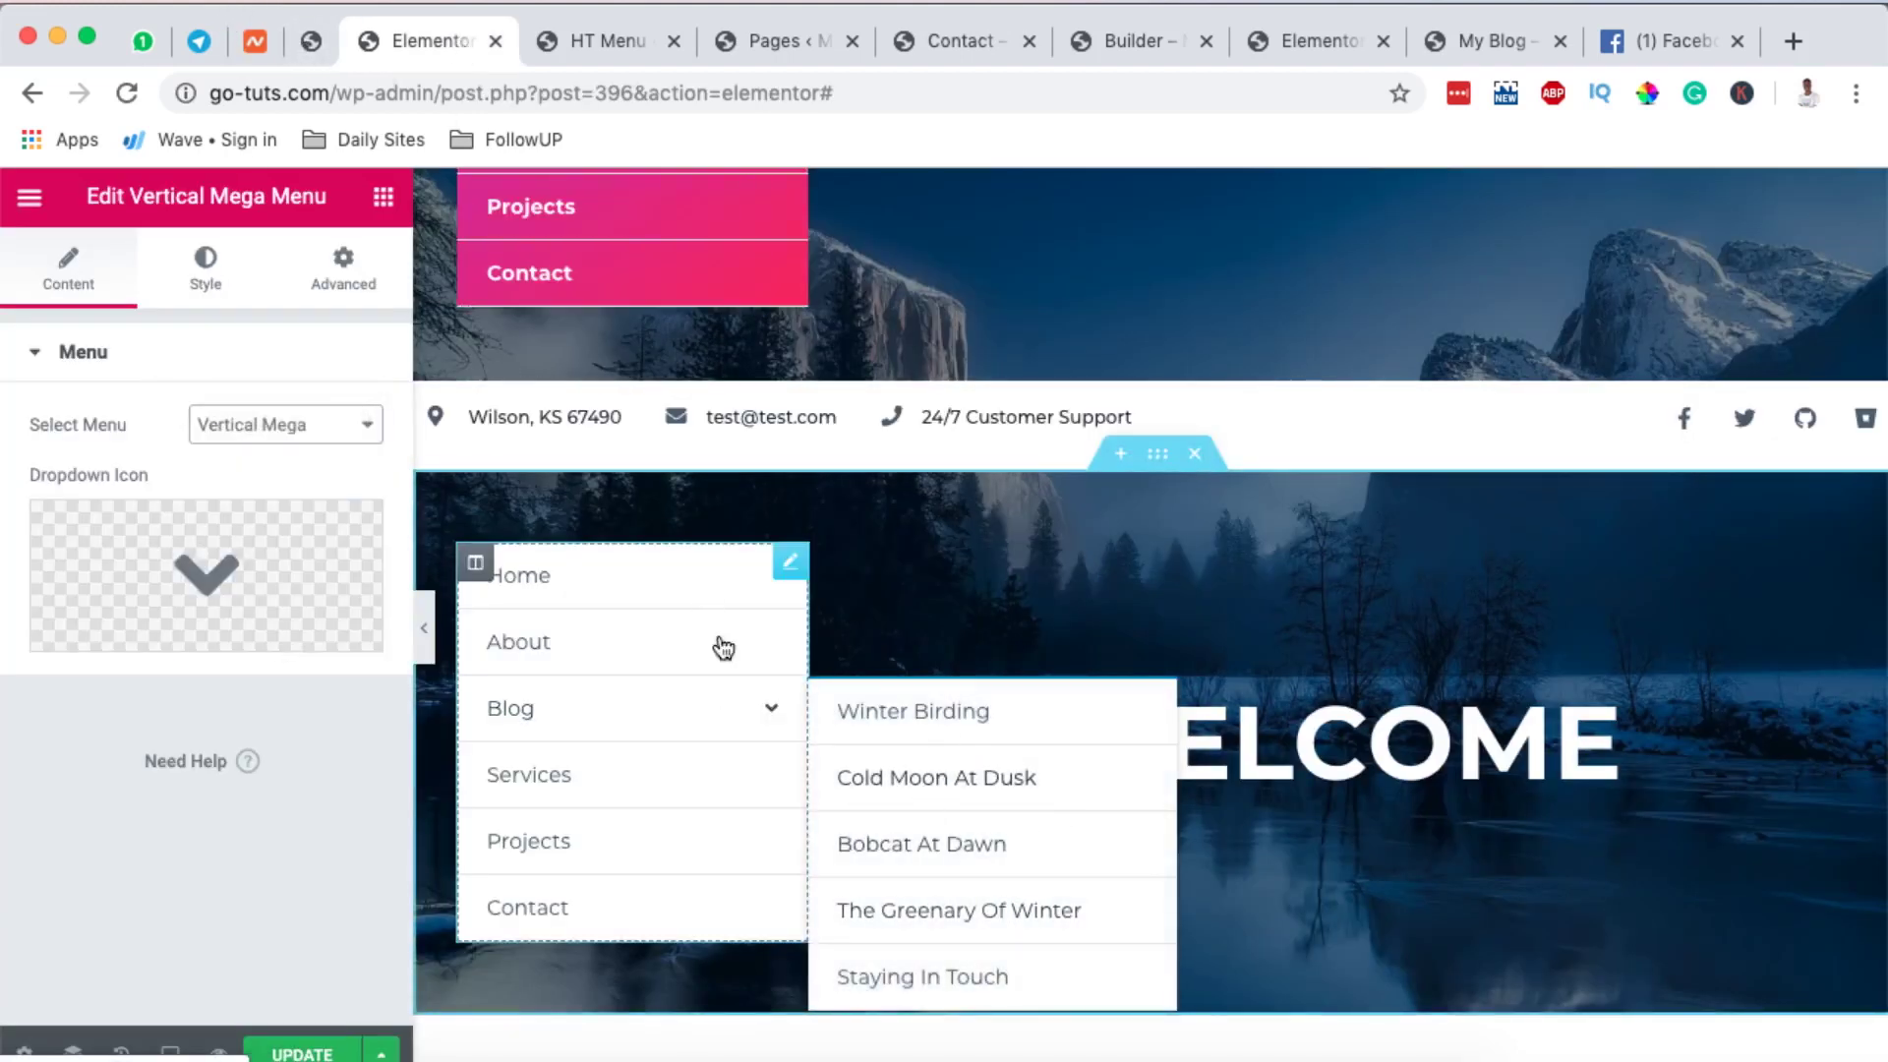
{"action": "left_click", "coordinate": [310, 42]}
{"action": "scroll", "coordinate": [801, 476], "scroll_direction": "down", "scroll_amount": 3}
{"action": "scroll", "coordinate": [738, 550], "scroll_direction": "up", "scroll_amount": 3}
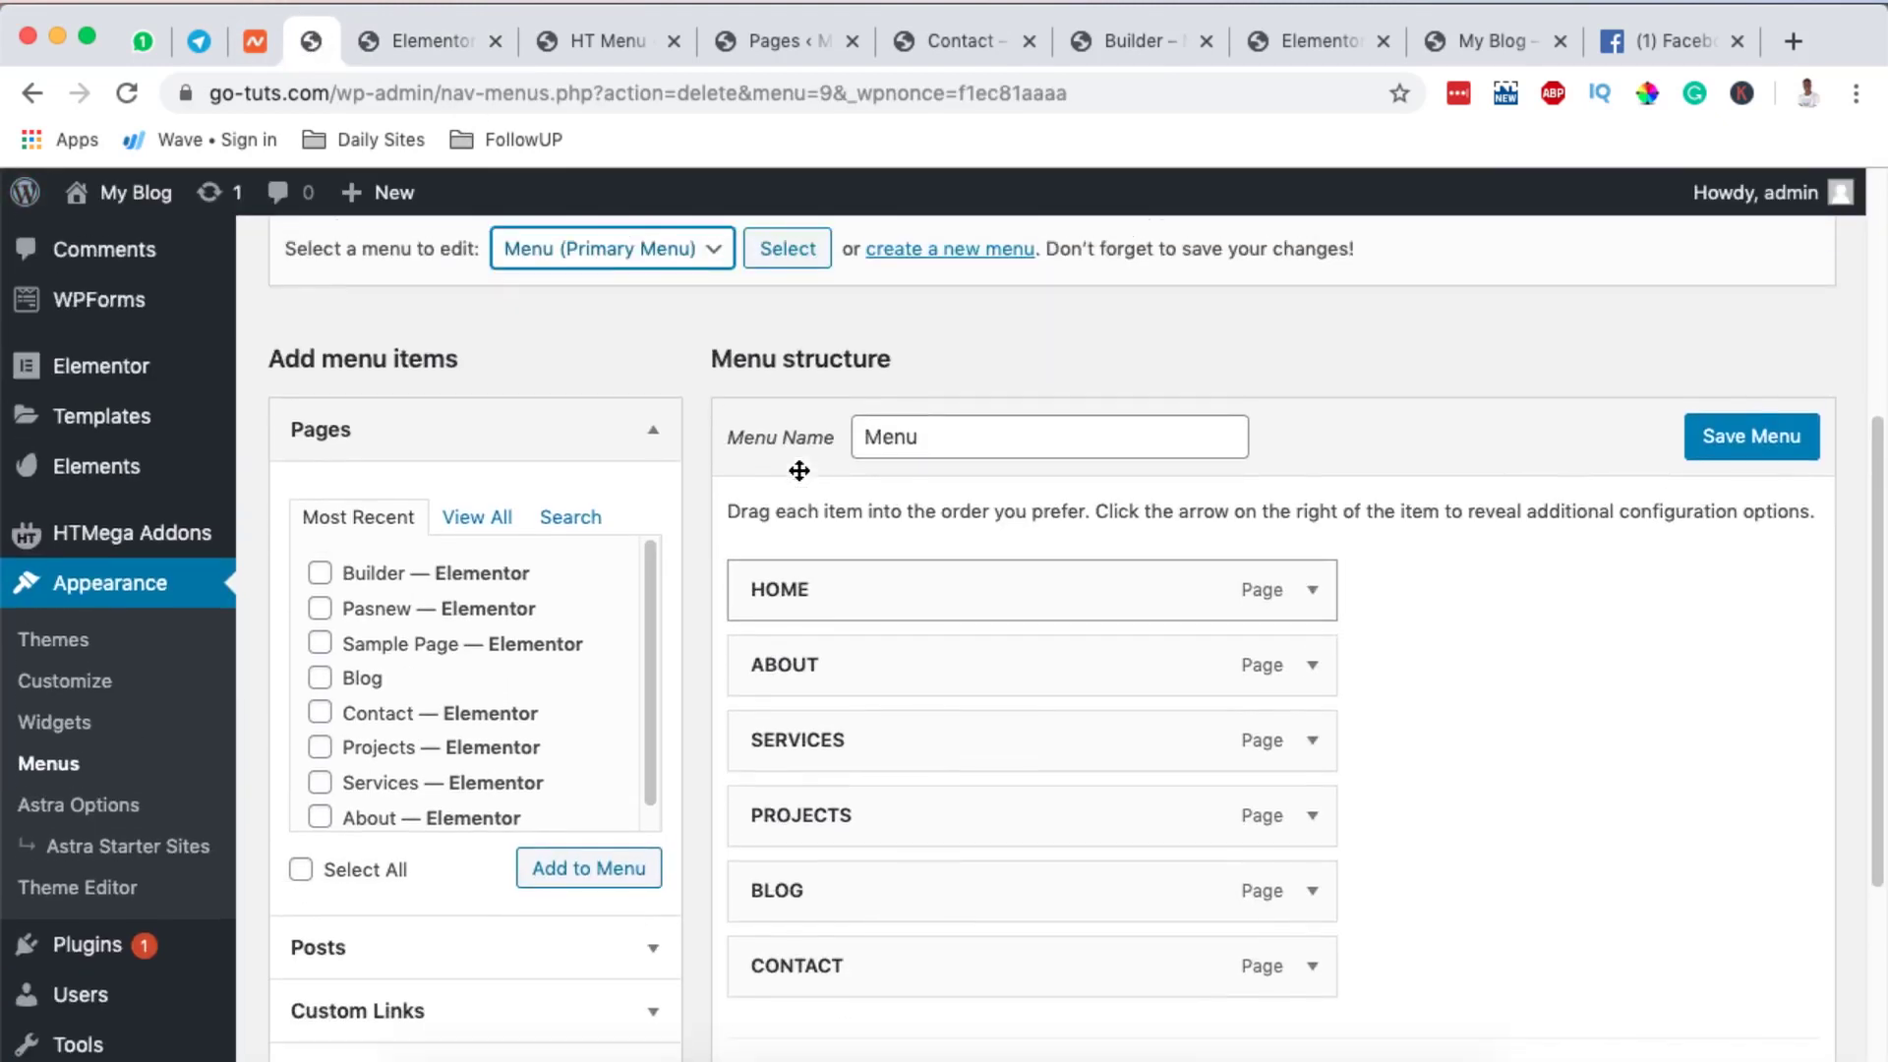
- Load the Vertical Mega menu for editing on the Menus page
{"action": "left_click", "coordinate": [632, 254]}
{"action": "left_click", "coordinate": [632, 275]}
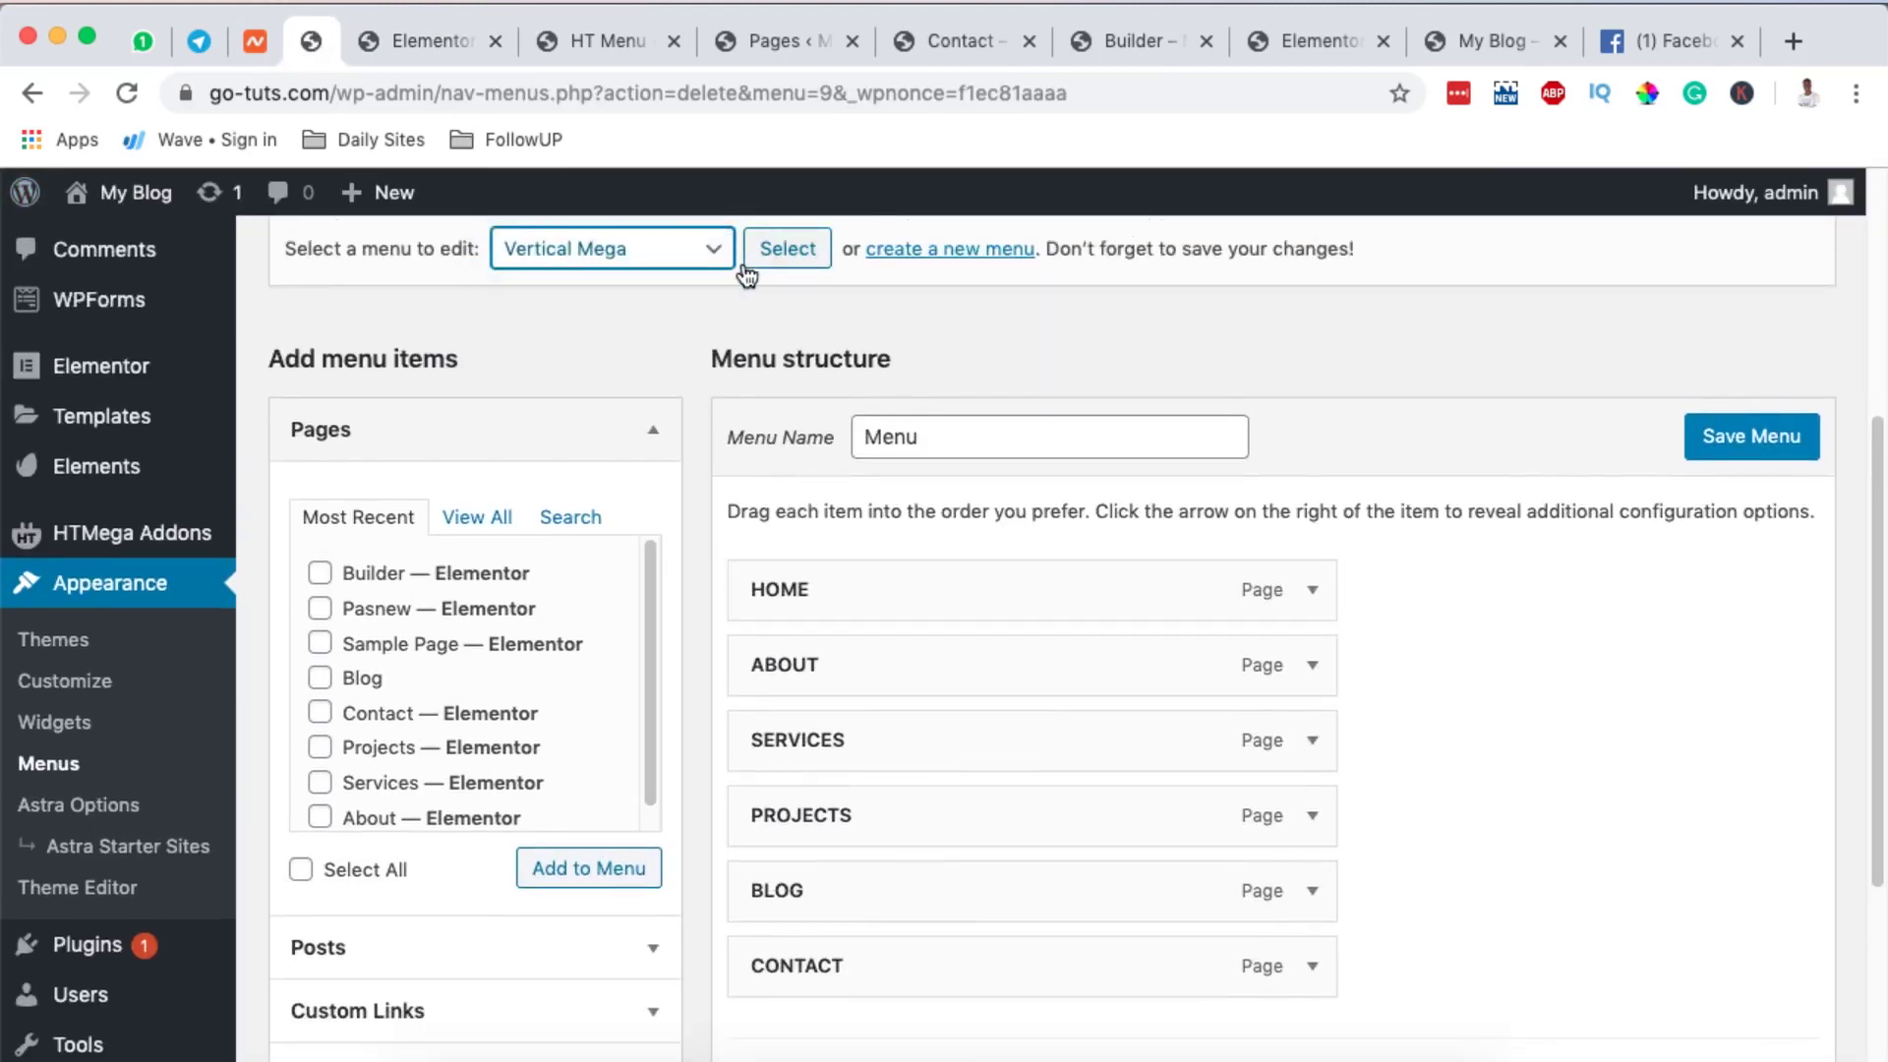
{"action": "left_click", "coordinate": [770, 255]}
{"action": "left_click", "coordinate": [1160, 401]}
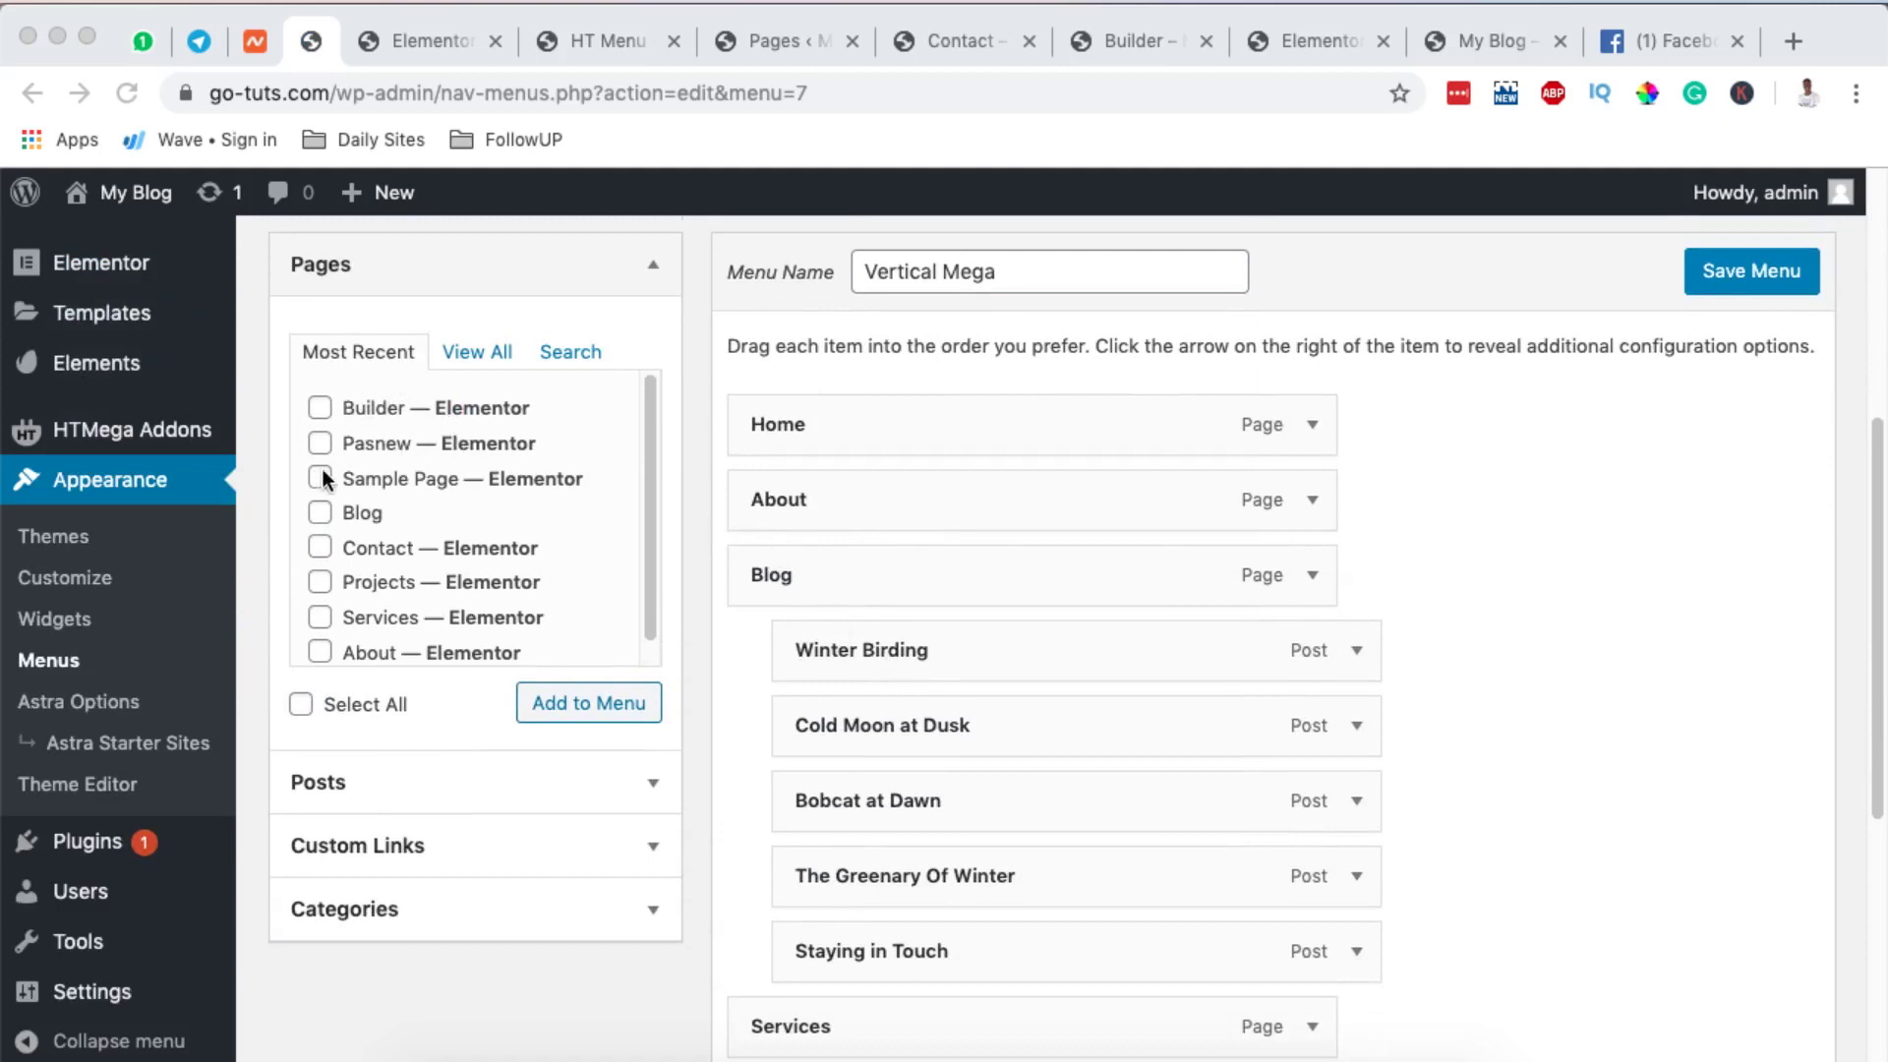
- Add the Hello world! post, nest it under Services, and save the Vertical Mega menu
{"action": "scroll", "coordinate": [338, 846], "scroll_direction": "down", "scroll_amount": 3}
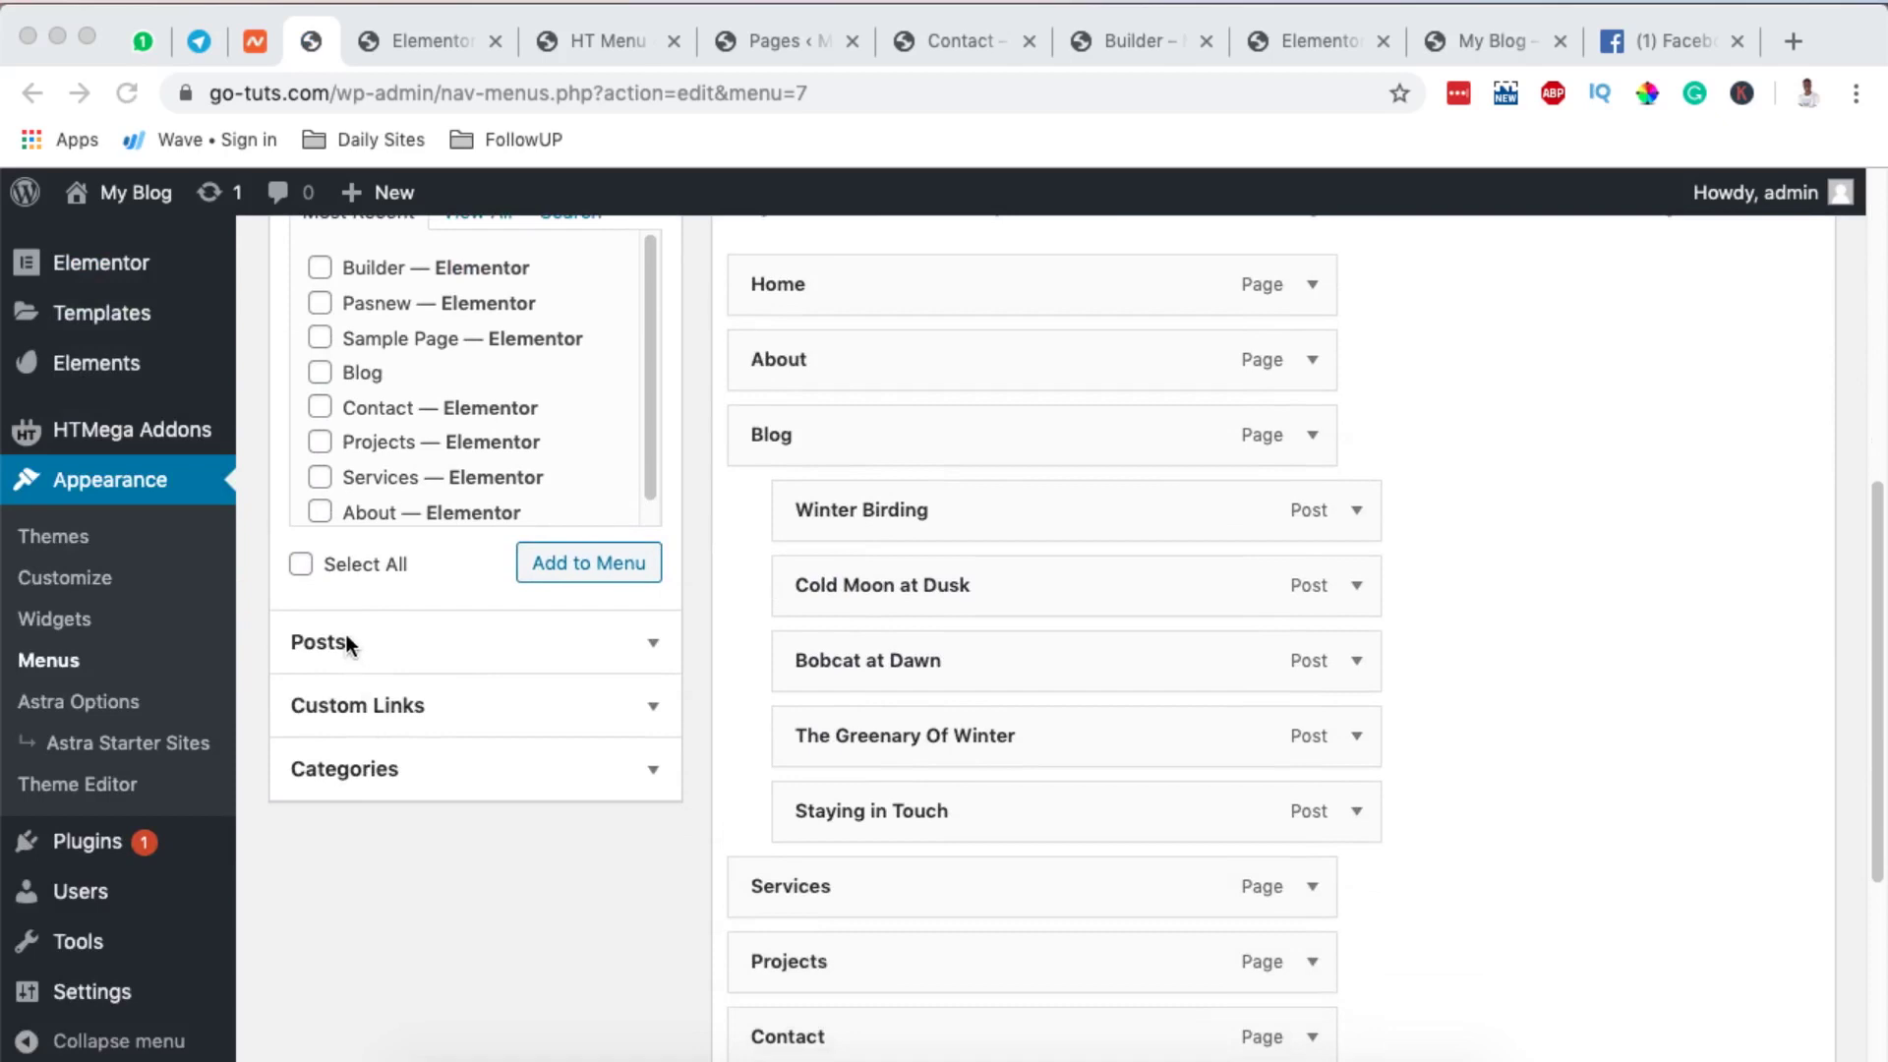
{"action": "left_click", "coordinate": [657, 644]}
{"action": "scroll", "coordinate": [443, 590], "scroll_direction": "up", "scroll_amount": 2}
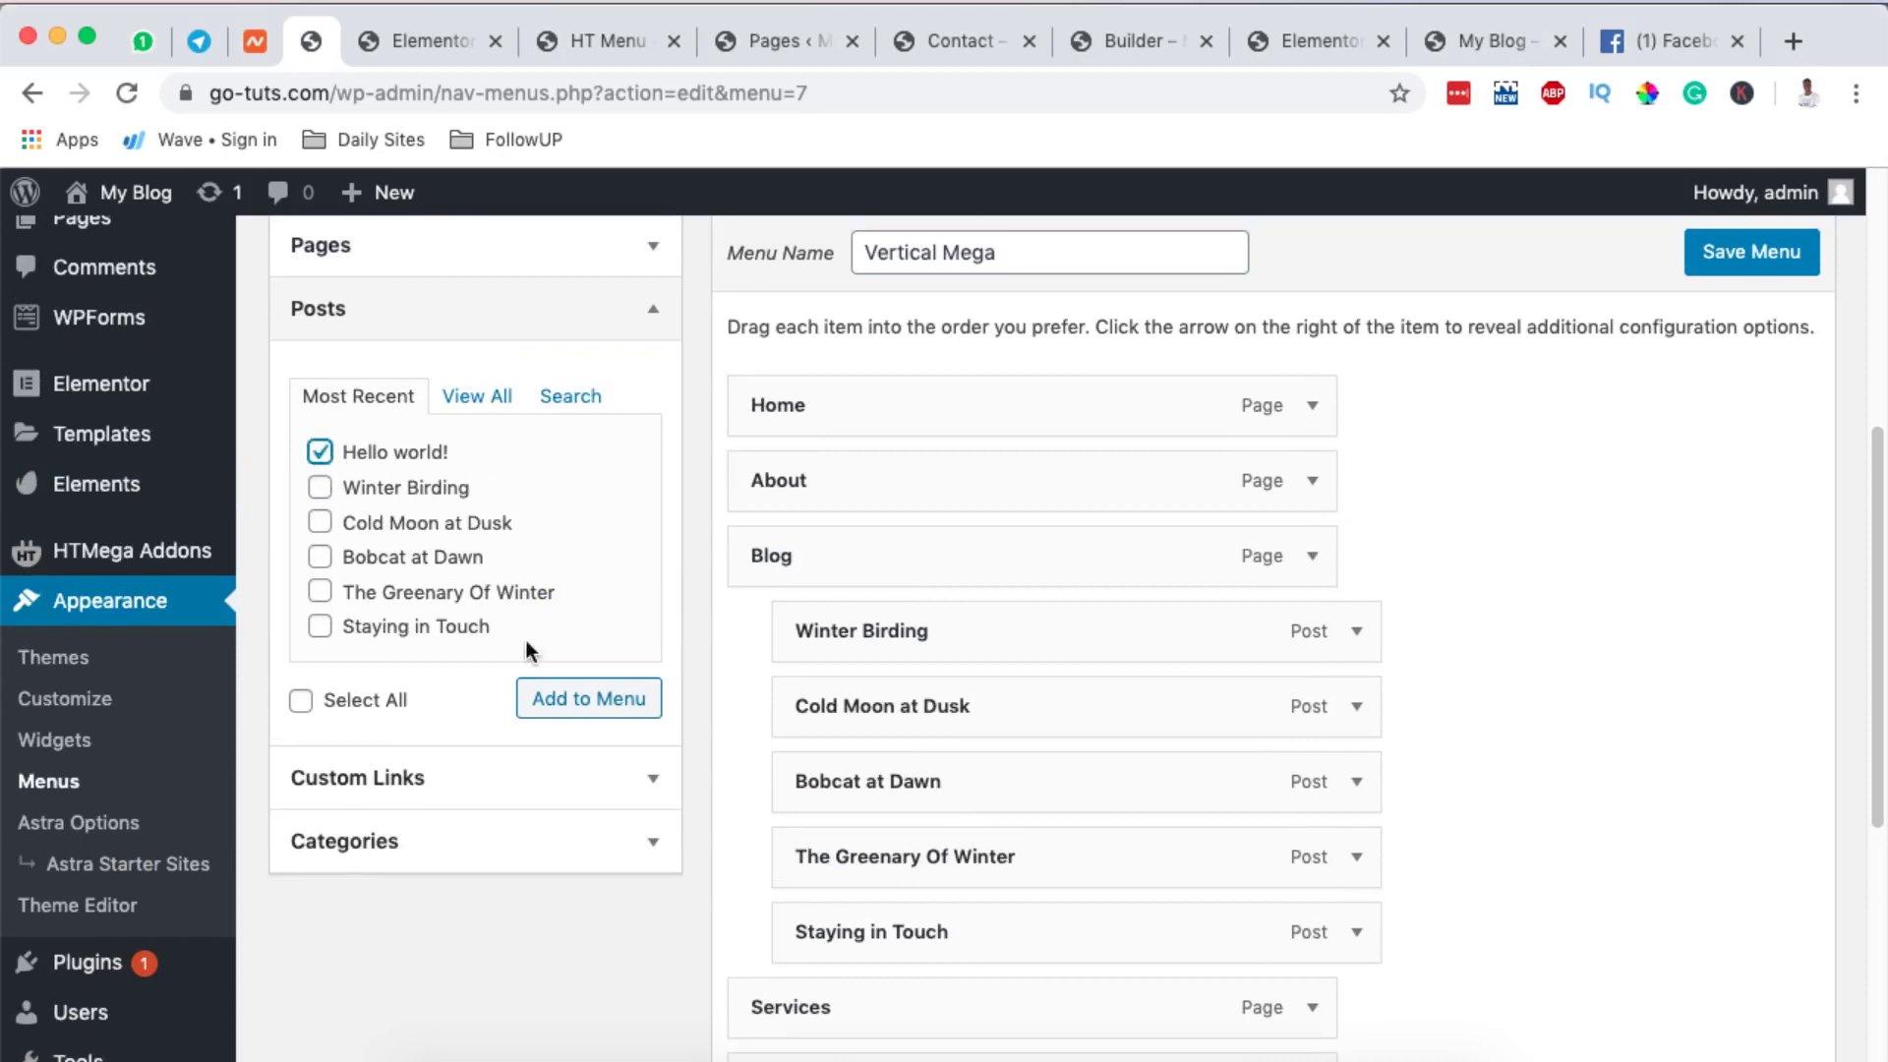
{"action": "left_click", "coordinate": [570, 712]}
{"action": "scroll", "coordinate": [729, 858], "scroll_direction": "down", "scroll_amount": 1}
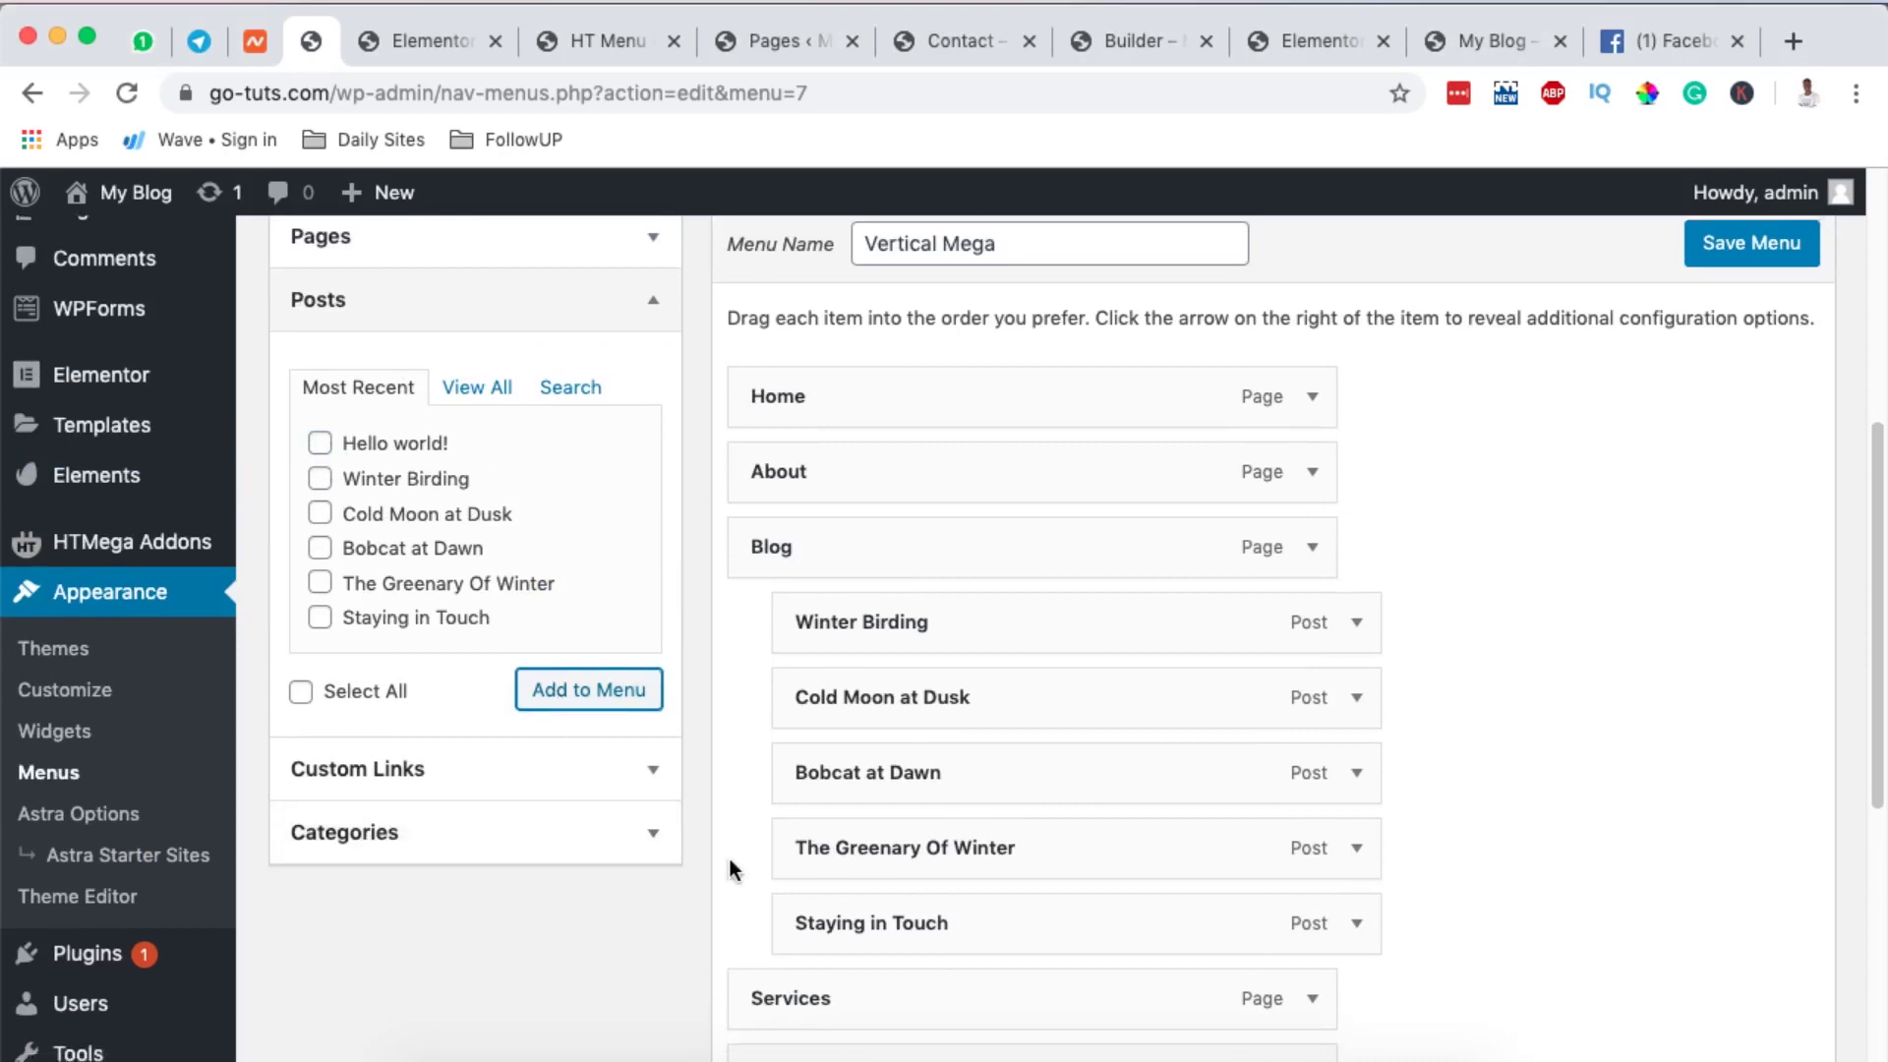
{"action": "scroll", "coordinate": [730, 858], "scroll_direction": "down", "scroll_amount": 6}
{"action": "scroll", "coordinate": [729, 859], "scroll_direction": "up", "scroll_amount": 2}
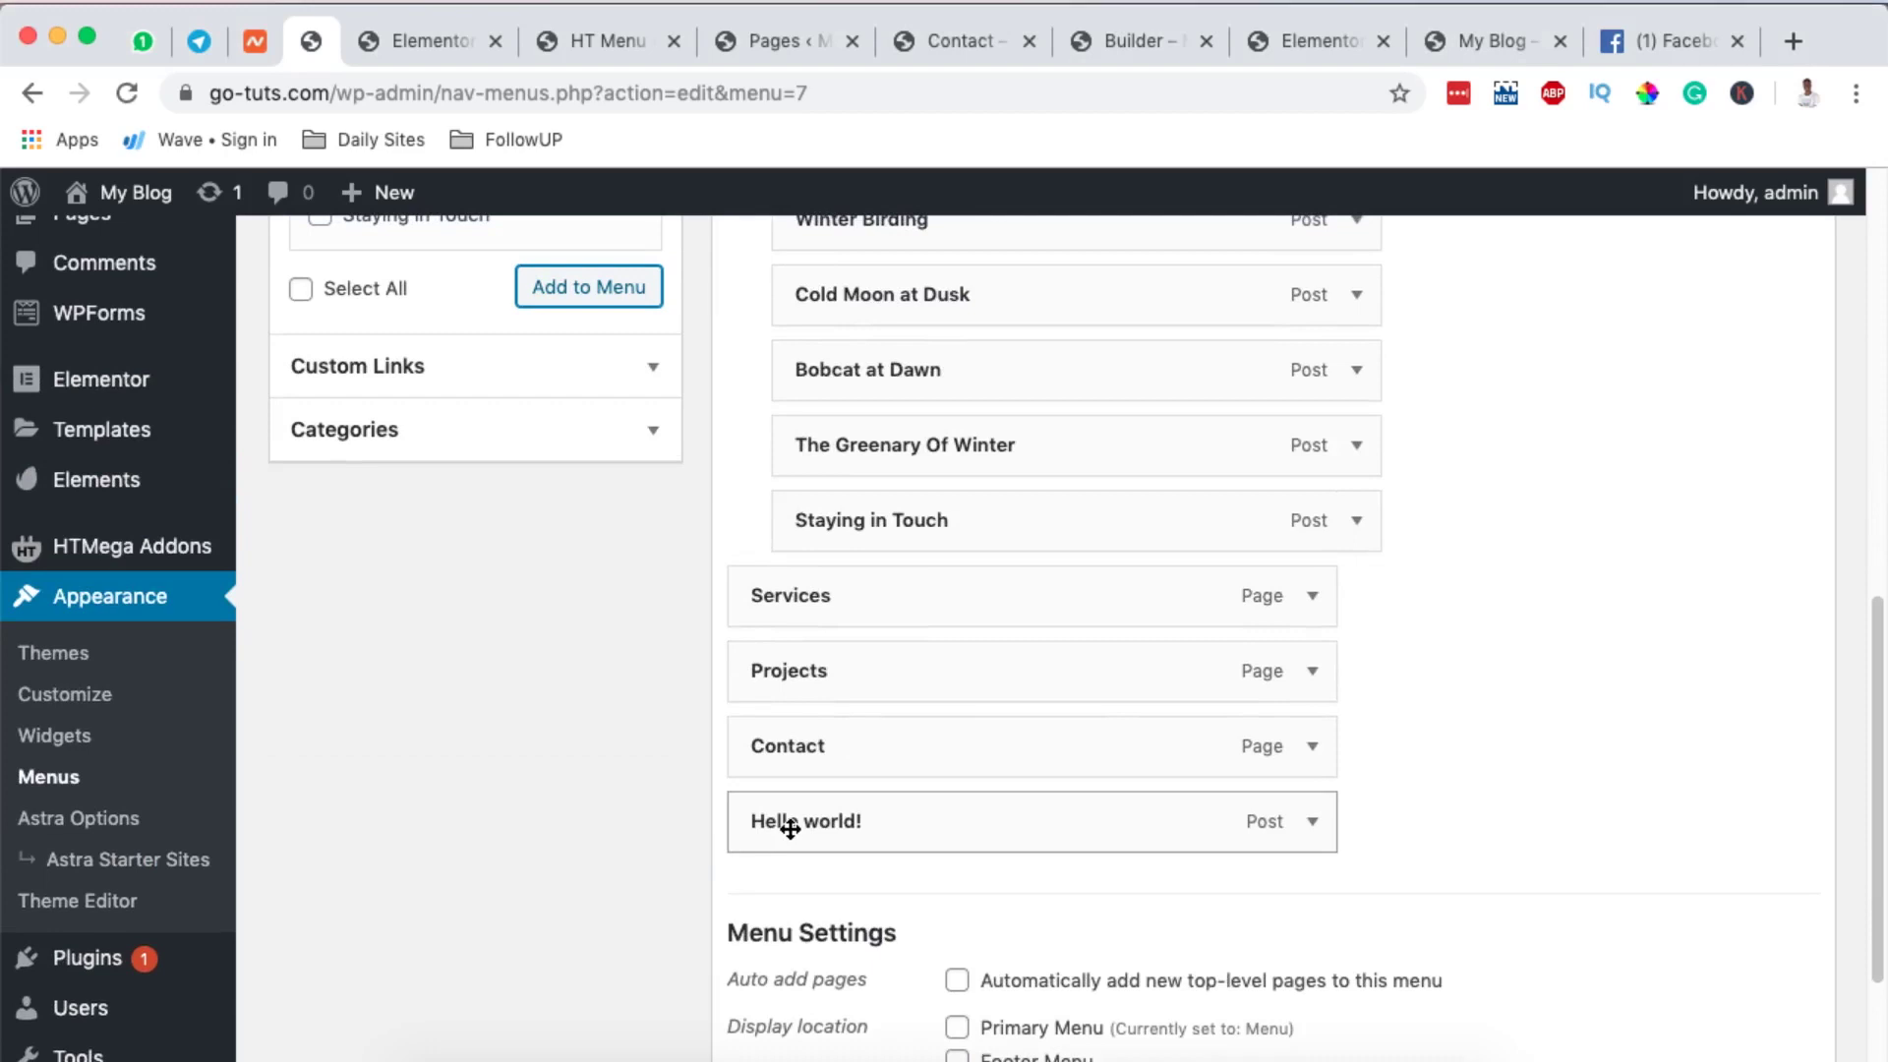
{"action": "left_click_drag", "start_coordinate": [789, 829], "coordinate": [890, 674]}
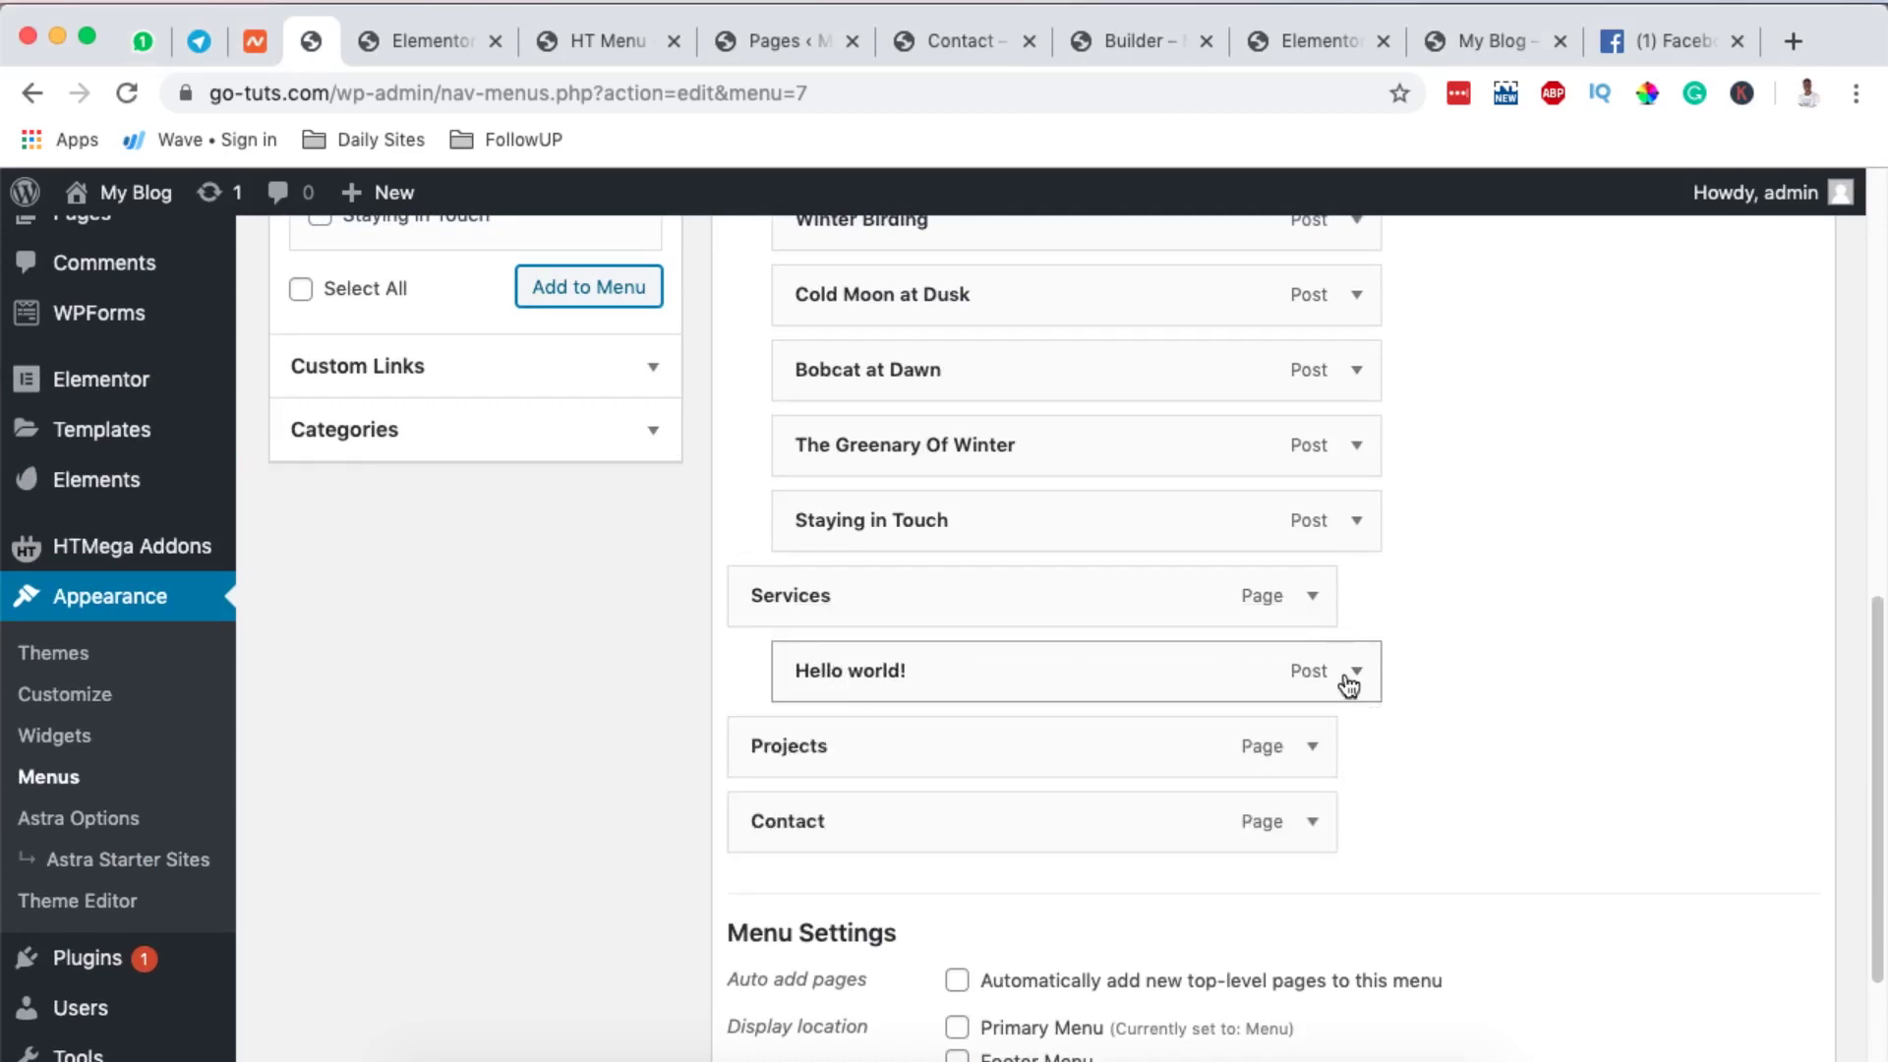
{"action": "scroll", "coordinate": [1462, 556], "scroll_direction": "down", "scroll_amount": 3}
{"action": "left_click", "coordinate": [1711, 932]}
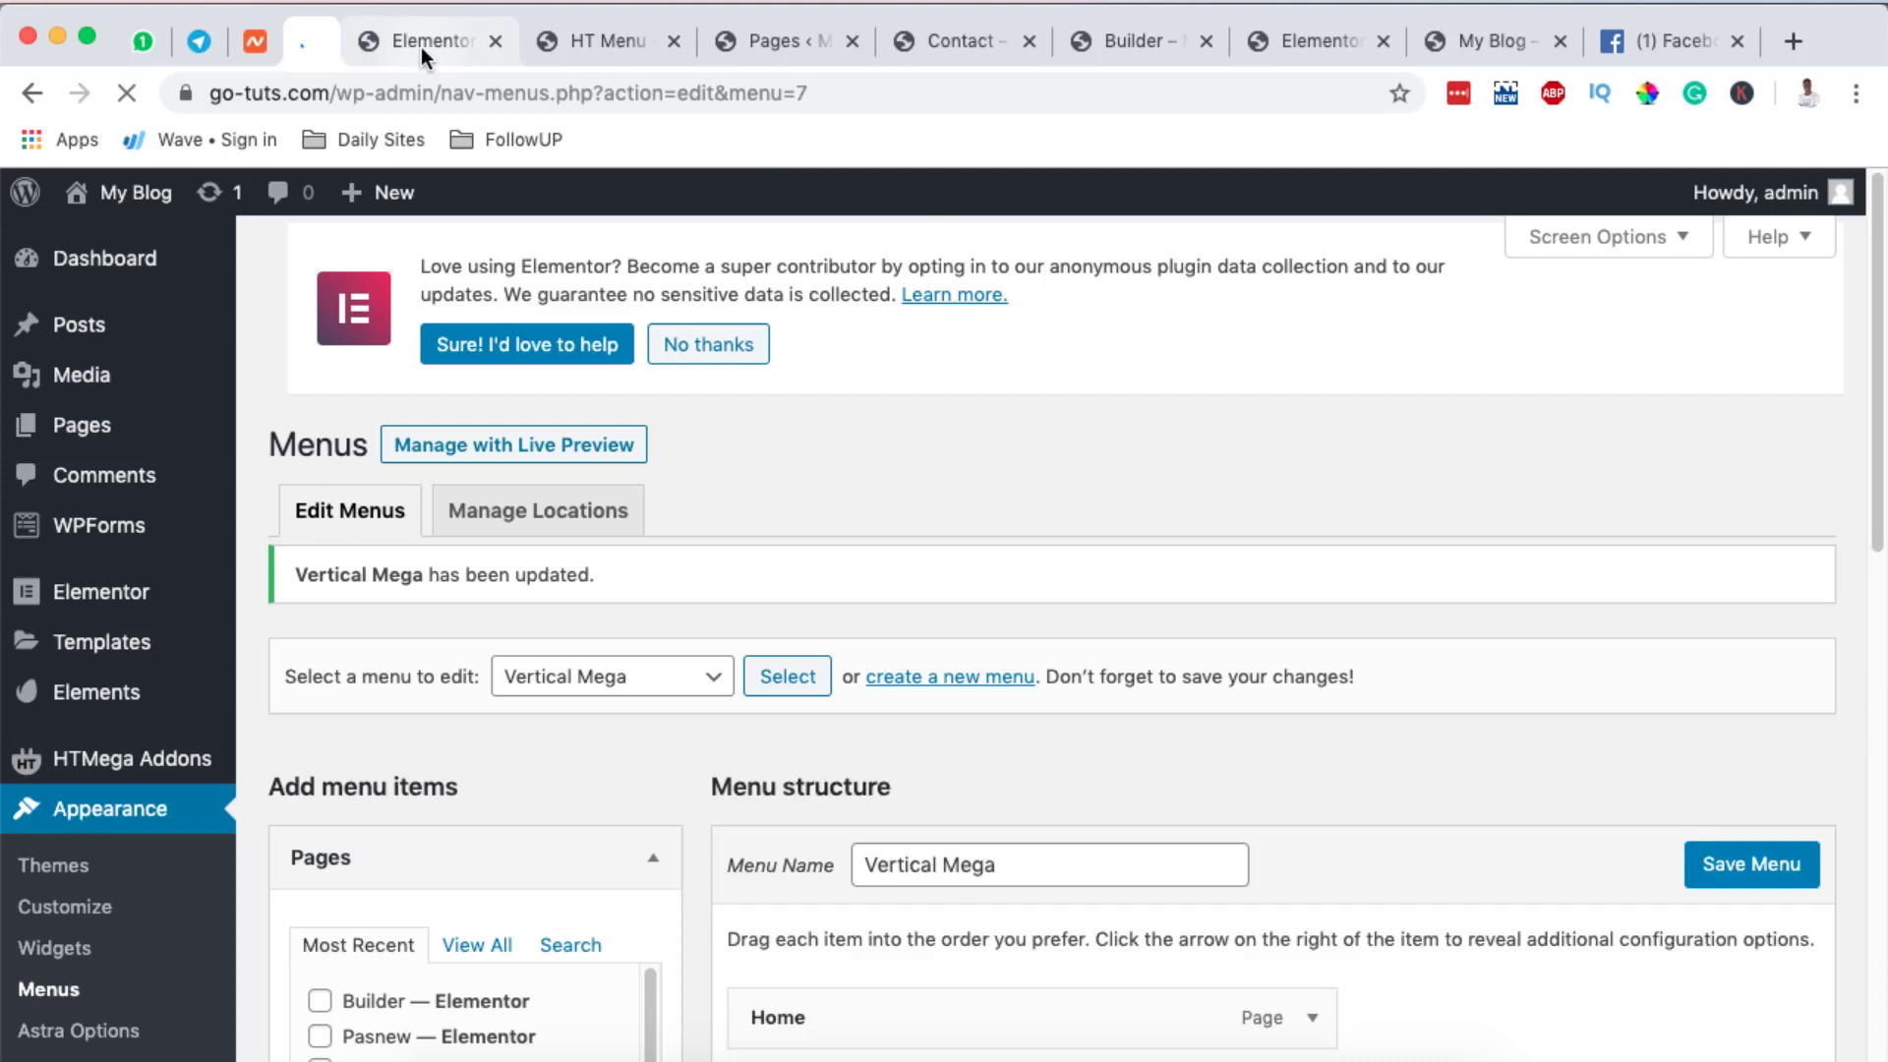
- Update the header template, reload to show Hello World! under Services, and edit the menu widget
{"action": "left_click", "coordinate": [421, 45]}
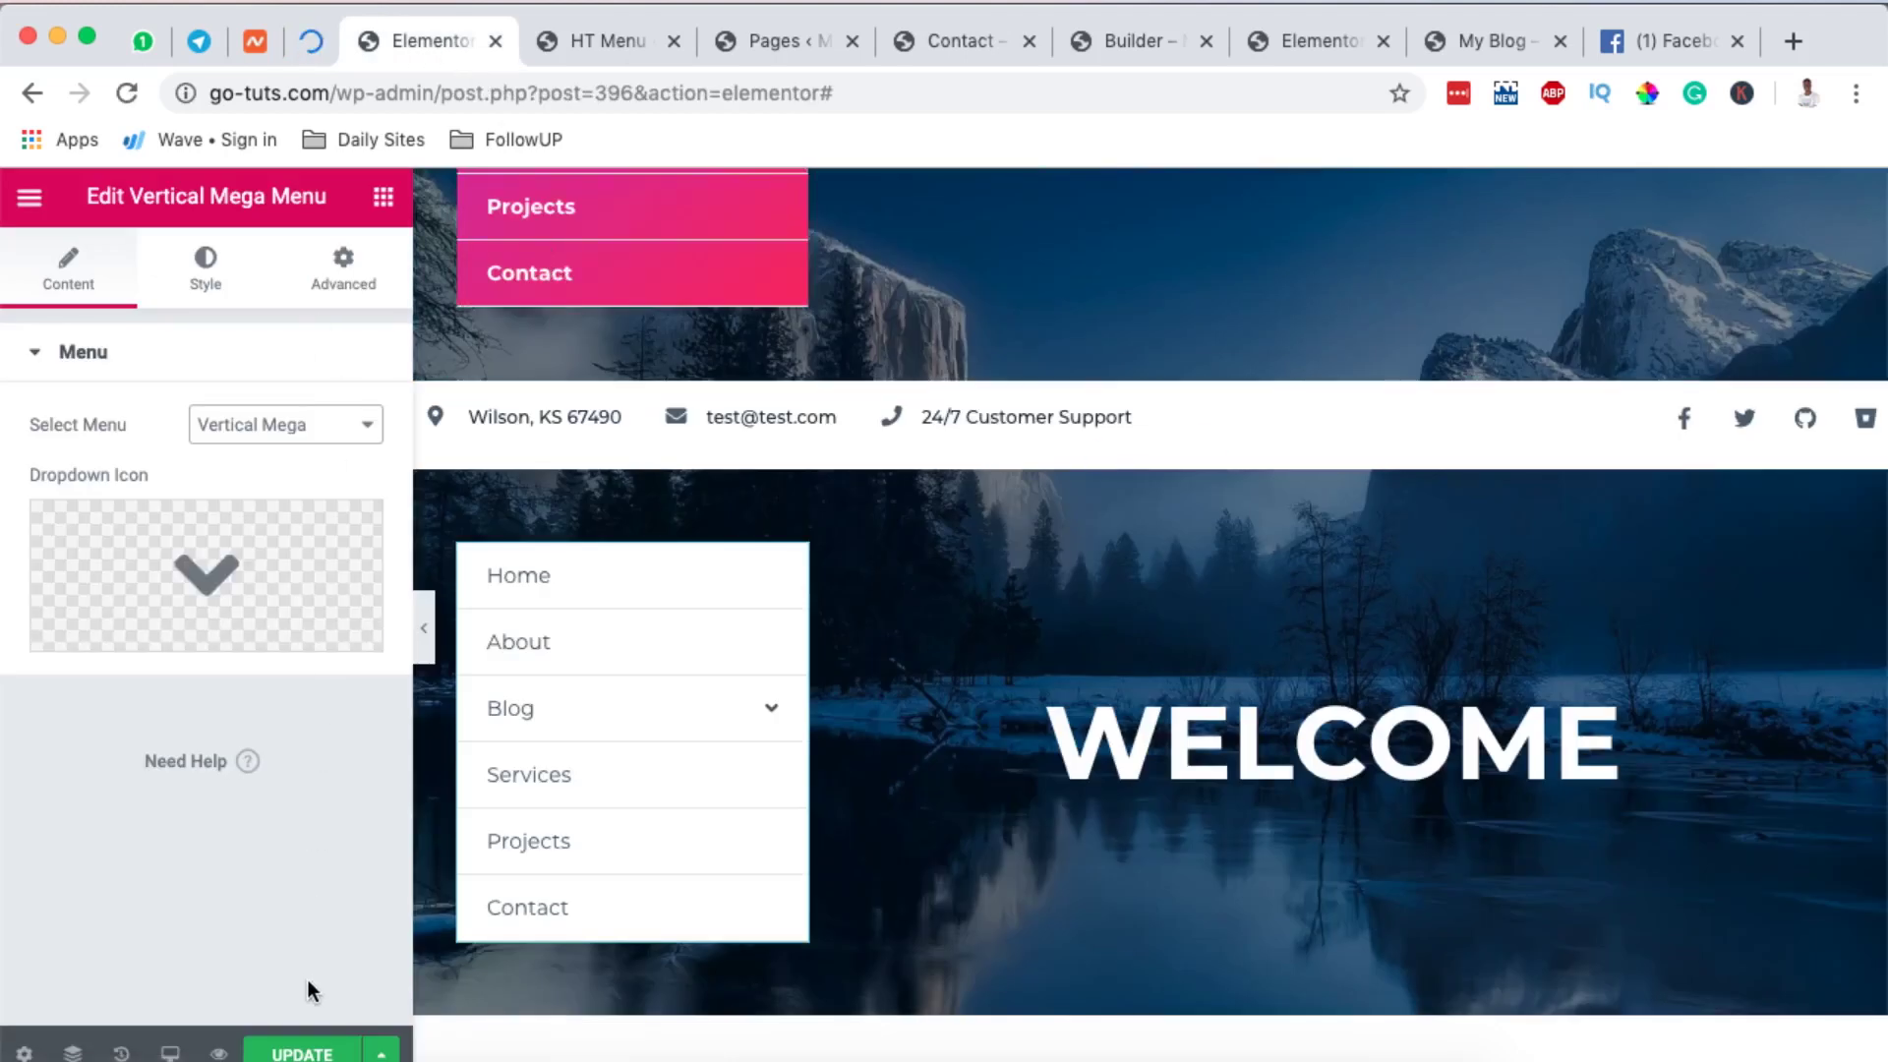
{"action": "left_click", "coordinate": [303, 1054]}
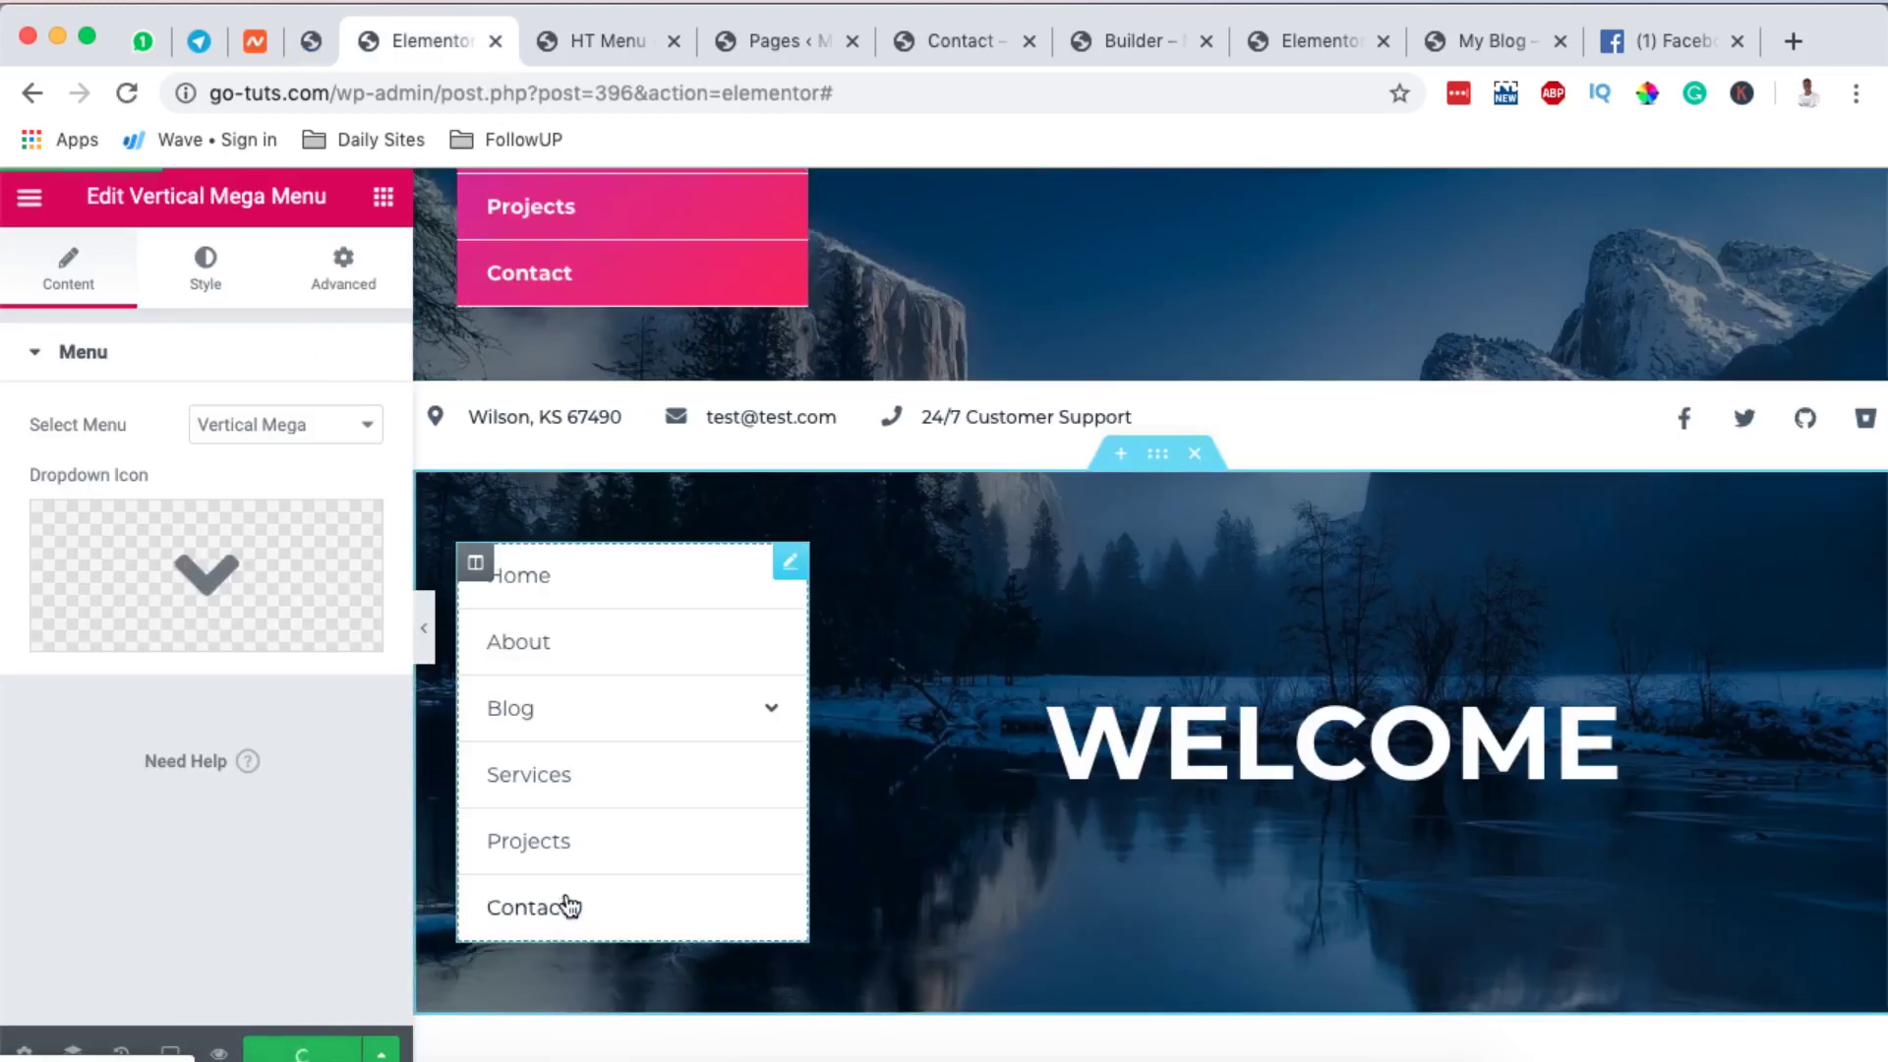
{"action": "left_click", "coordinate": [126, 93]}
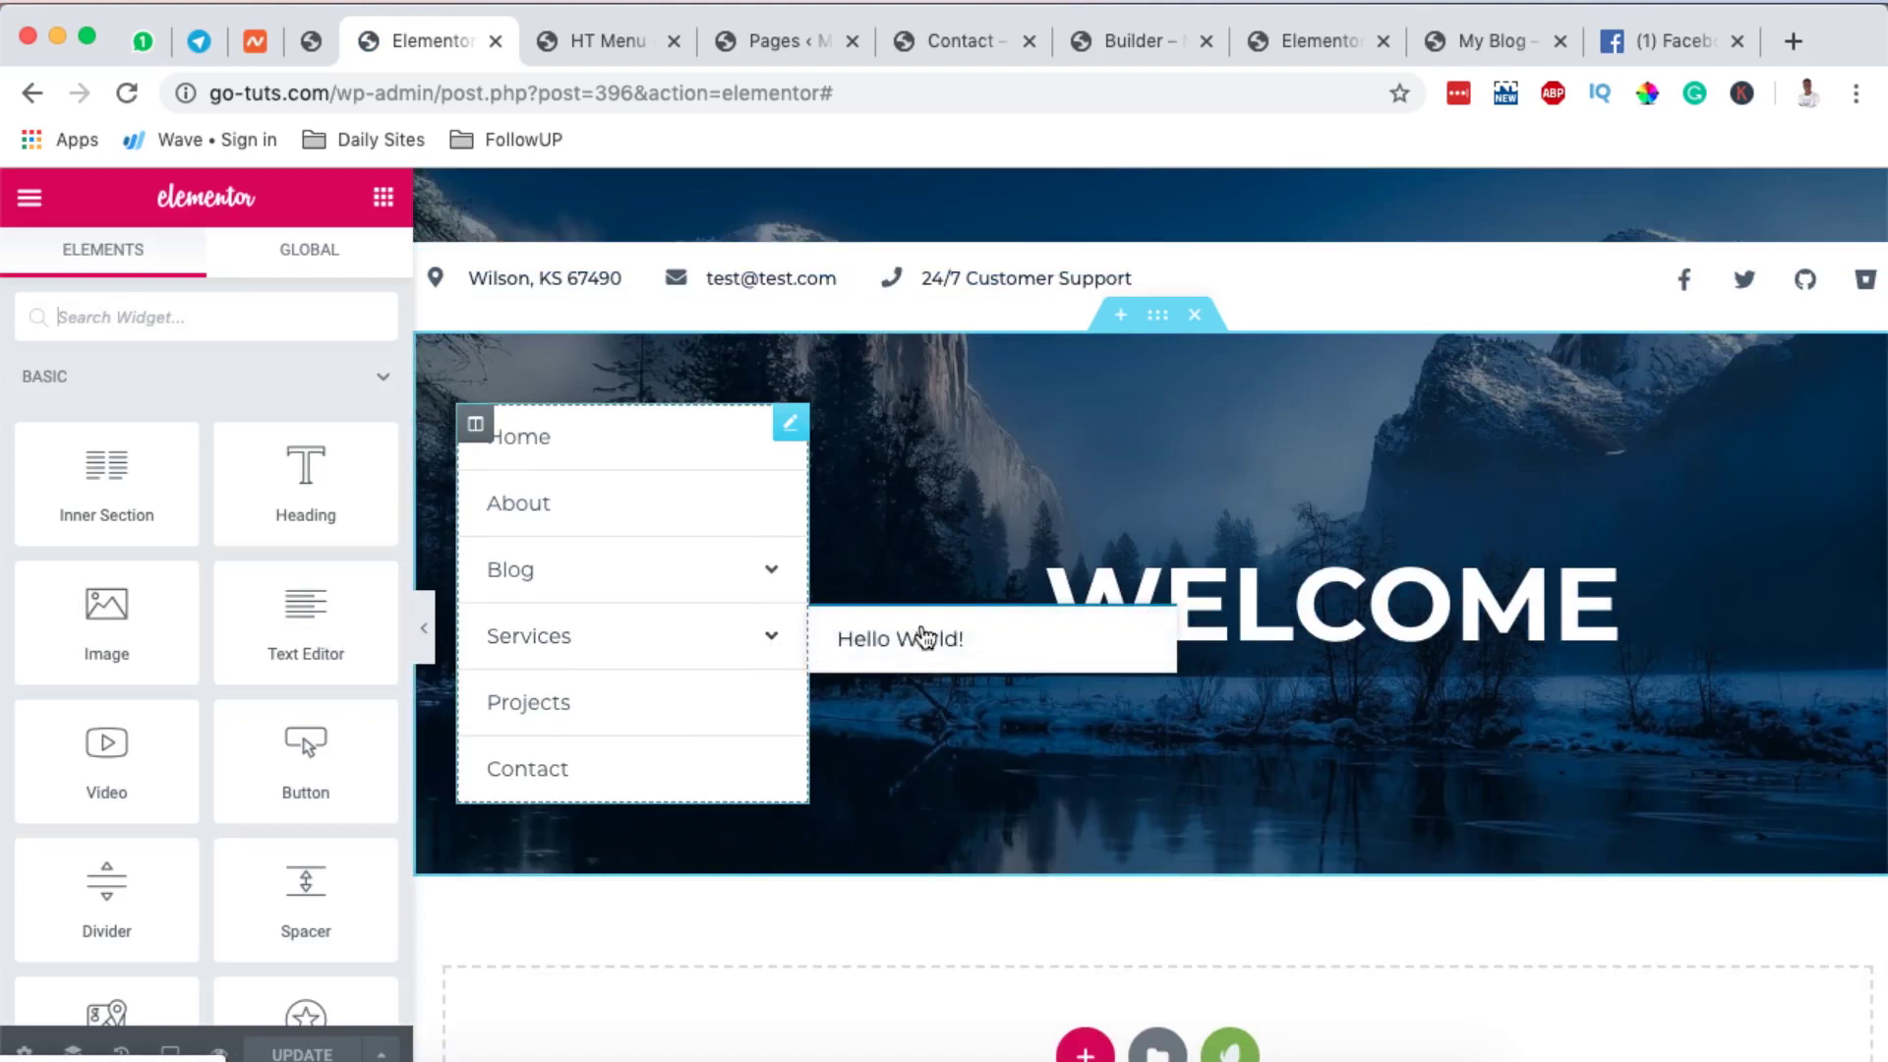
{"action": "scroll", "coordinate": [981, 754], "scroll_direction": "up", "scroll_amount": 3}
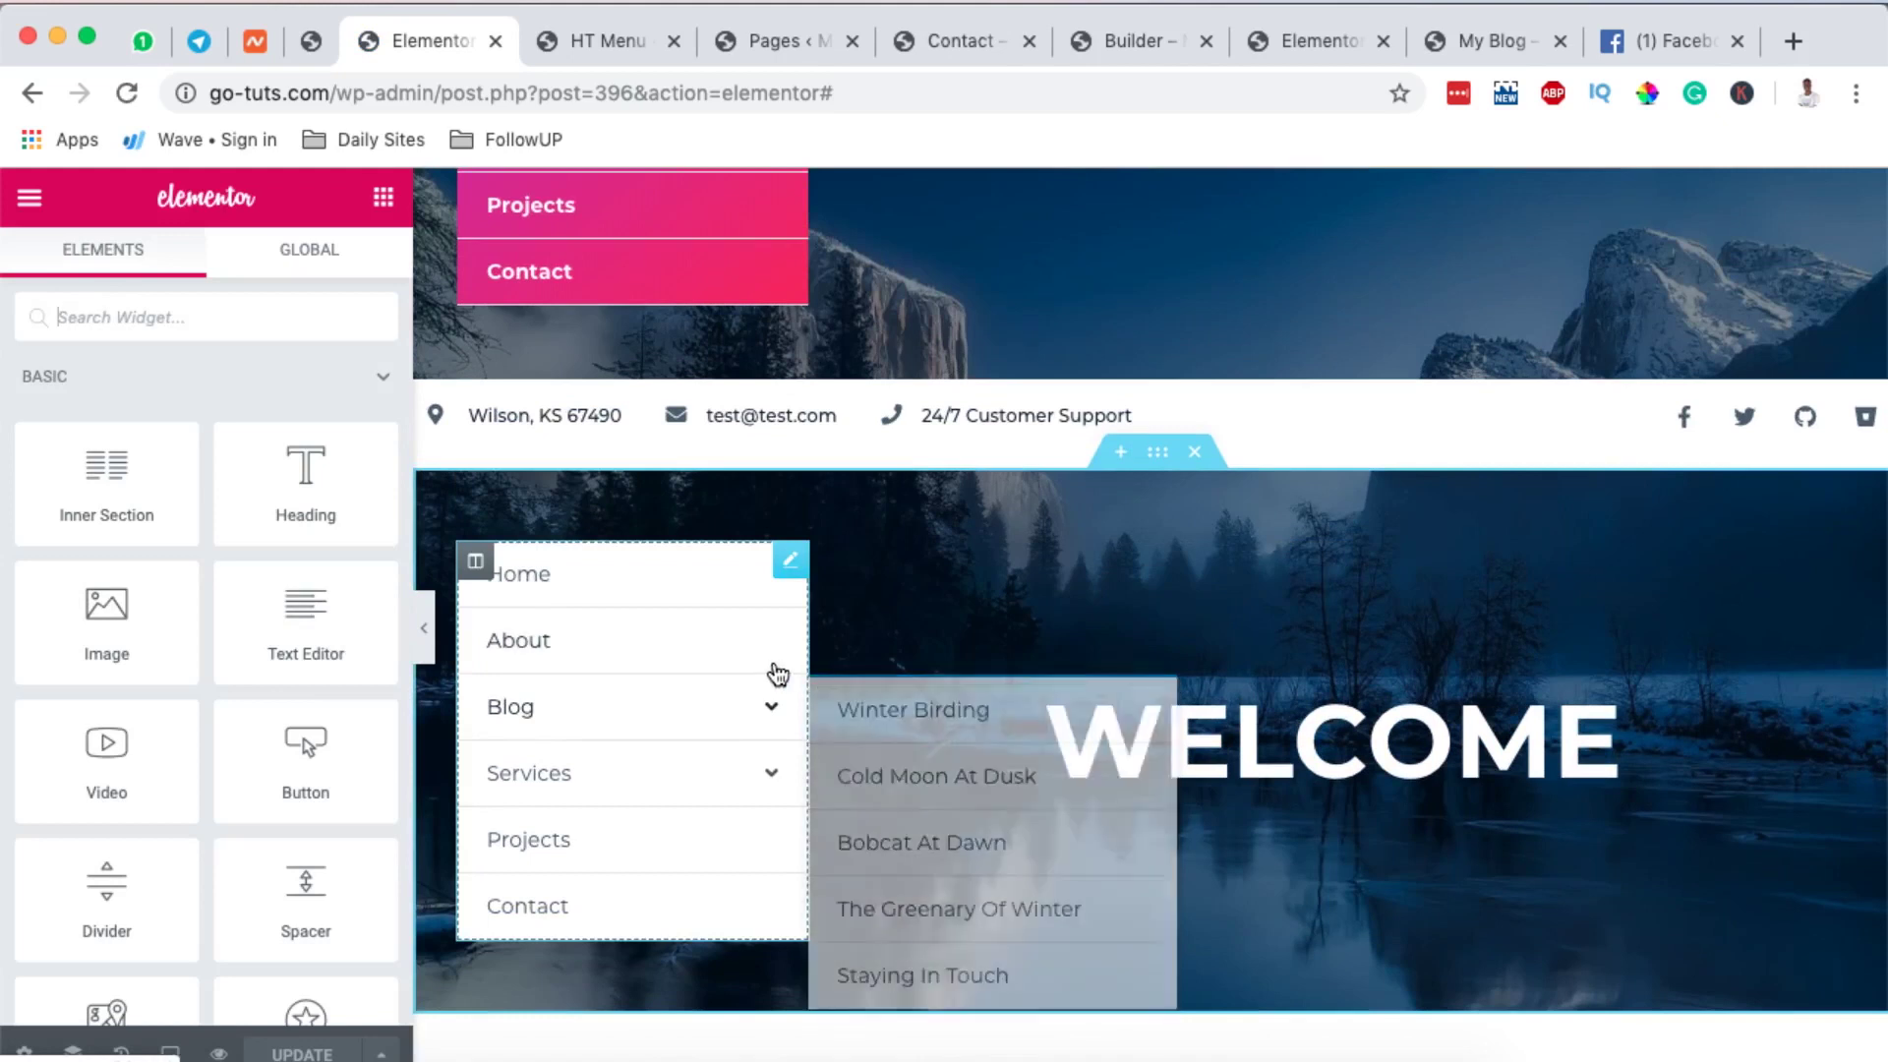
{"action": "left_click", "coordinate": [787, 562]}
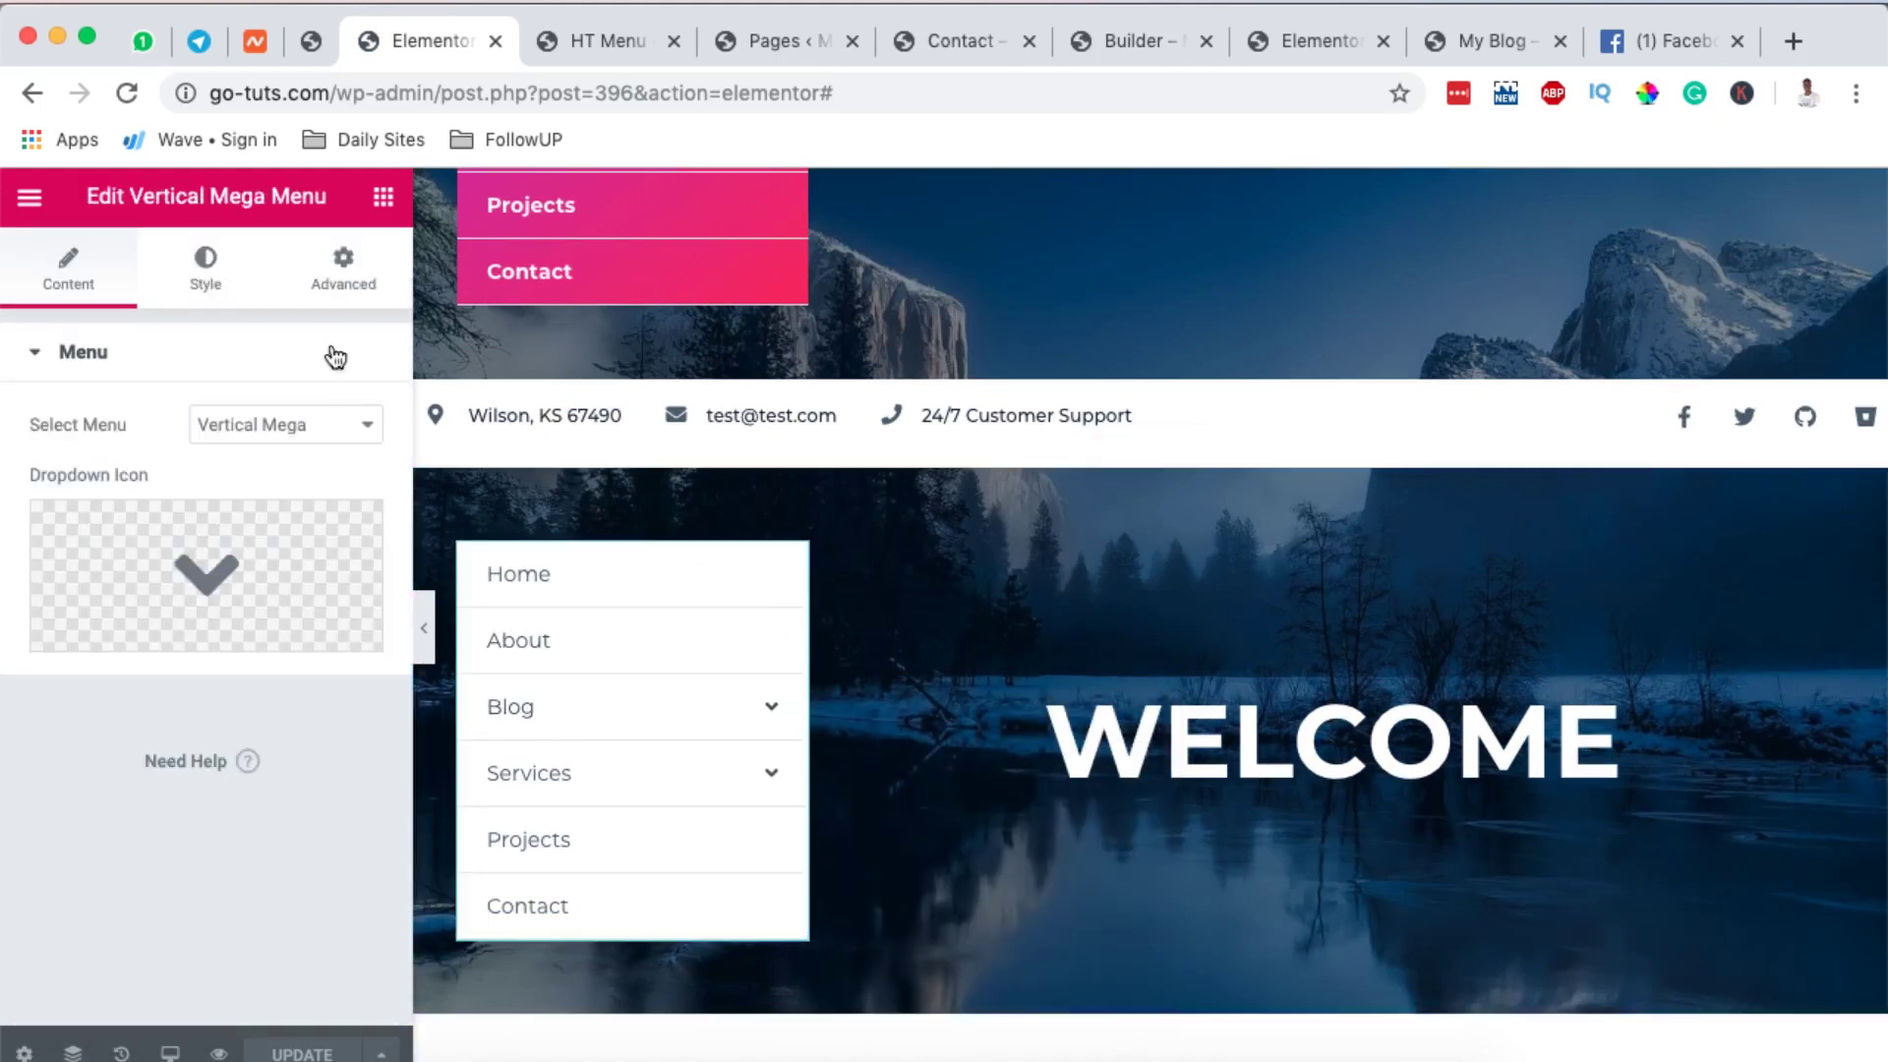
- Expand the Main Menu style section and switch its background type to Gradient
{"action": "left_click", "coordinate": [205, 267]}
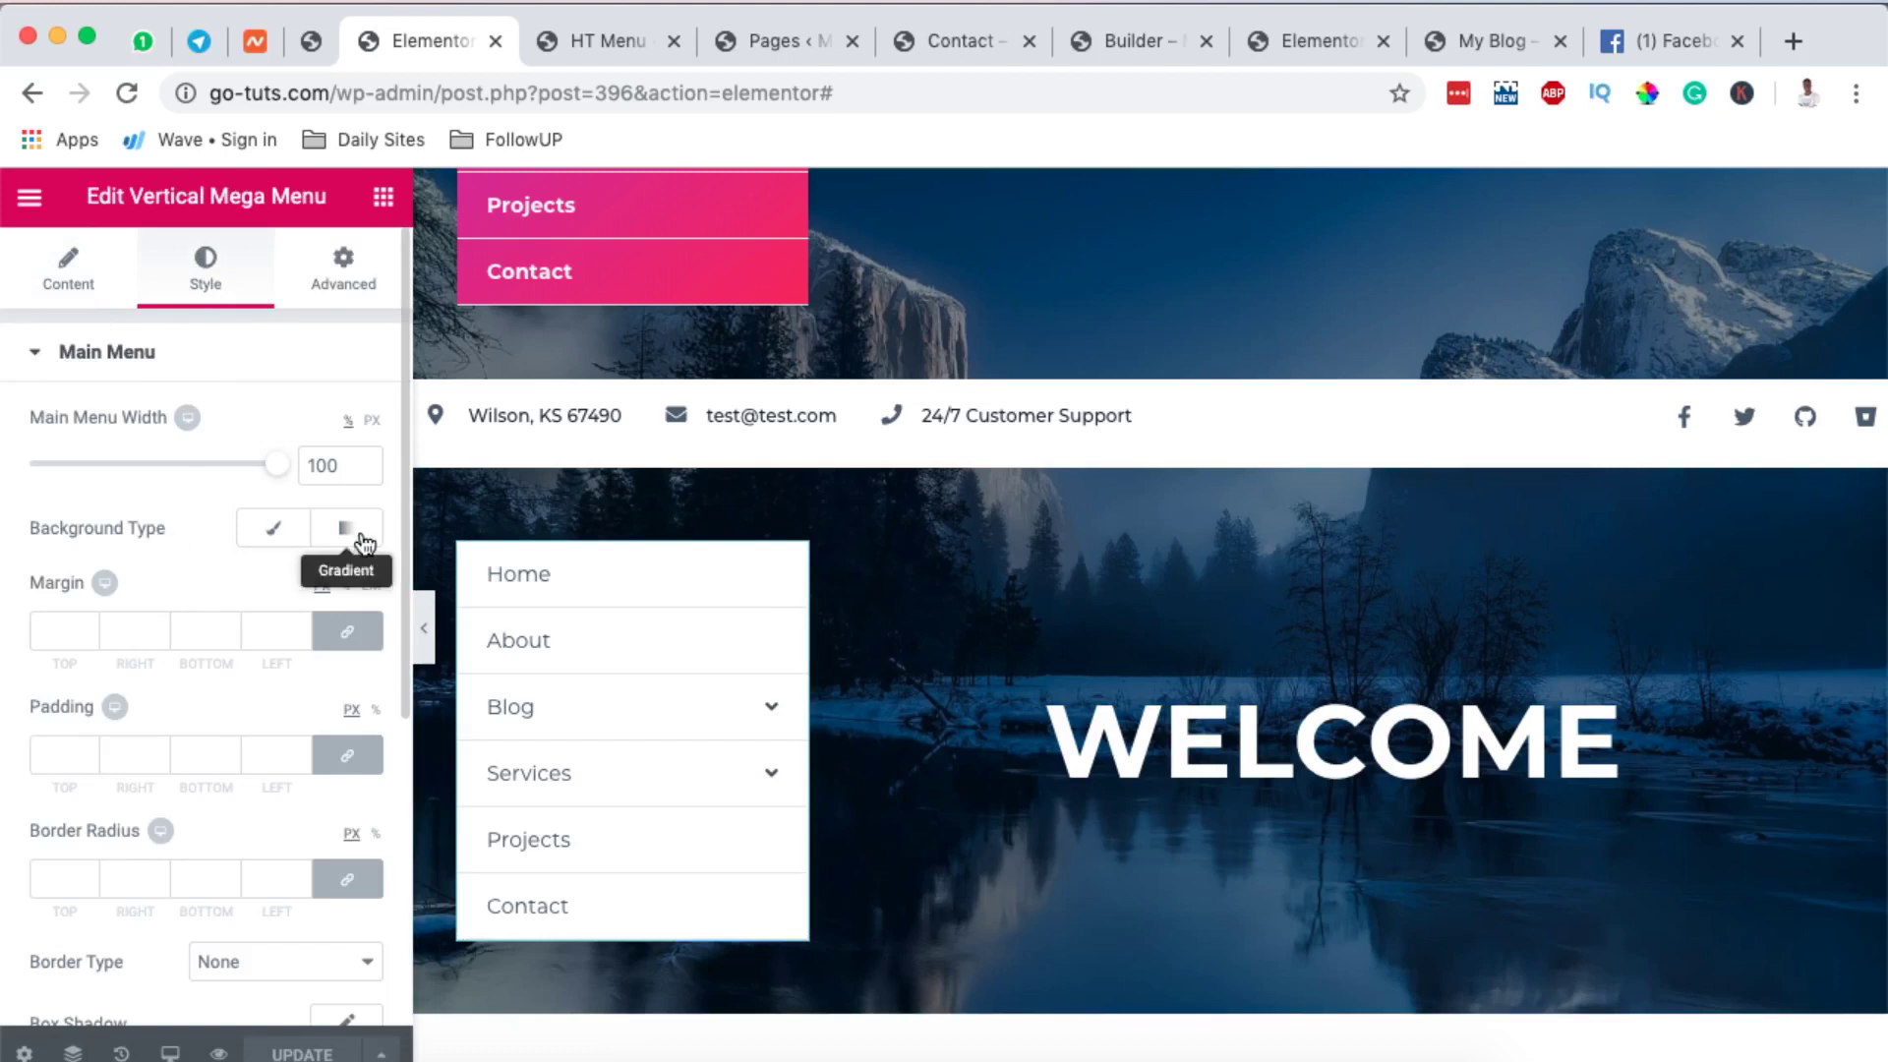
{"action": "scroll", "coordinate": [609, 468], "scroll_direction": "up", "scroll_amount": 5}
{"action": "scroll", "coordinate": [609, 468], "scroll_direction": "up", "scroll_amount": 4}
{"action": "scroll", "coordinate": [607, 467], "scroll_direction": "down", "scroll_amount": 7}
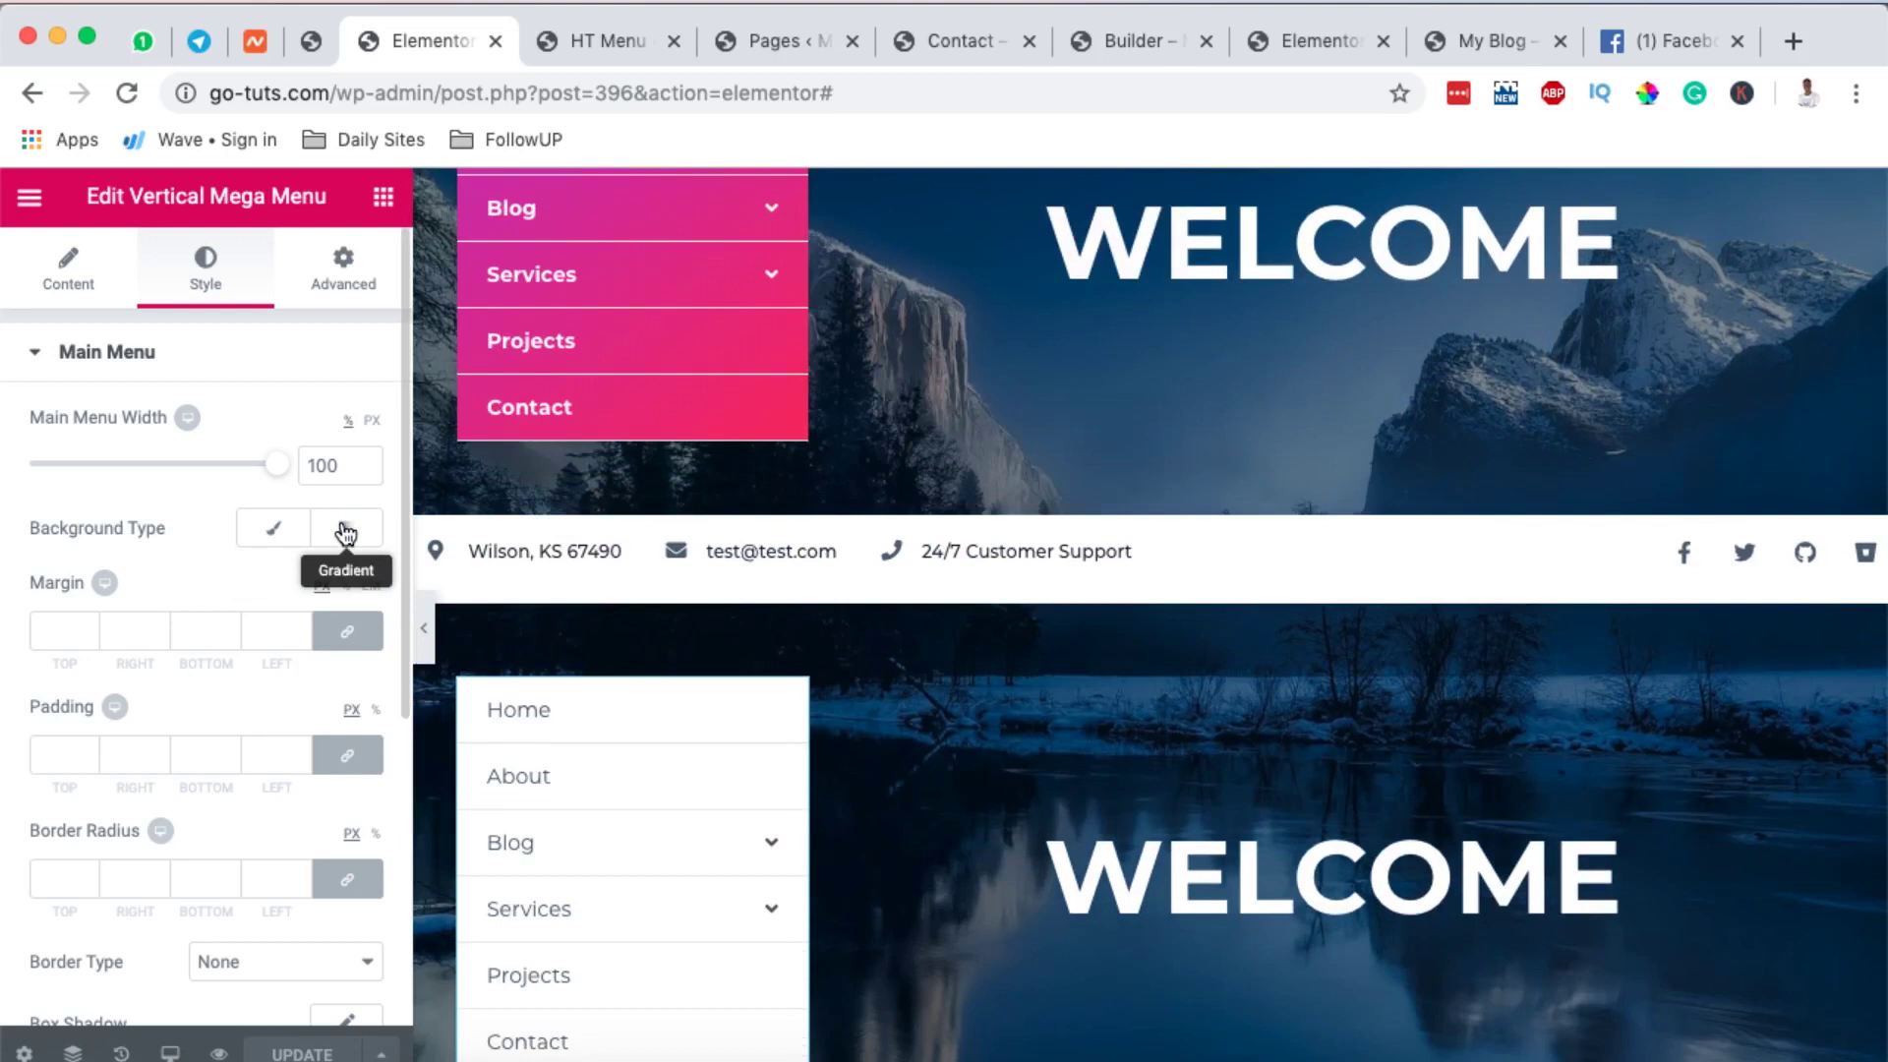
{"action": "left_click", "coordinate": [344, 531]}
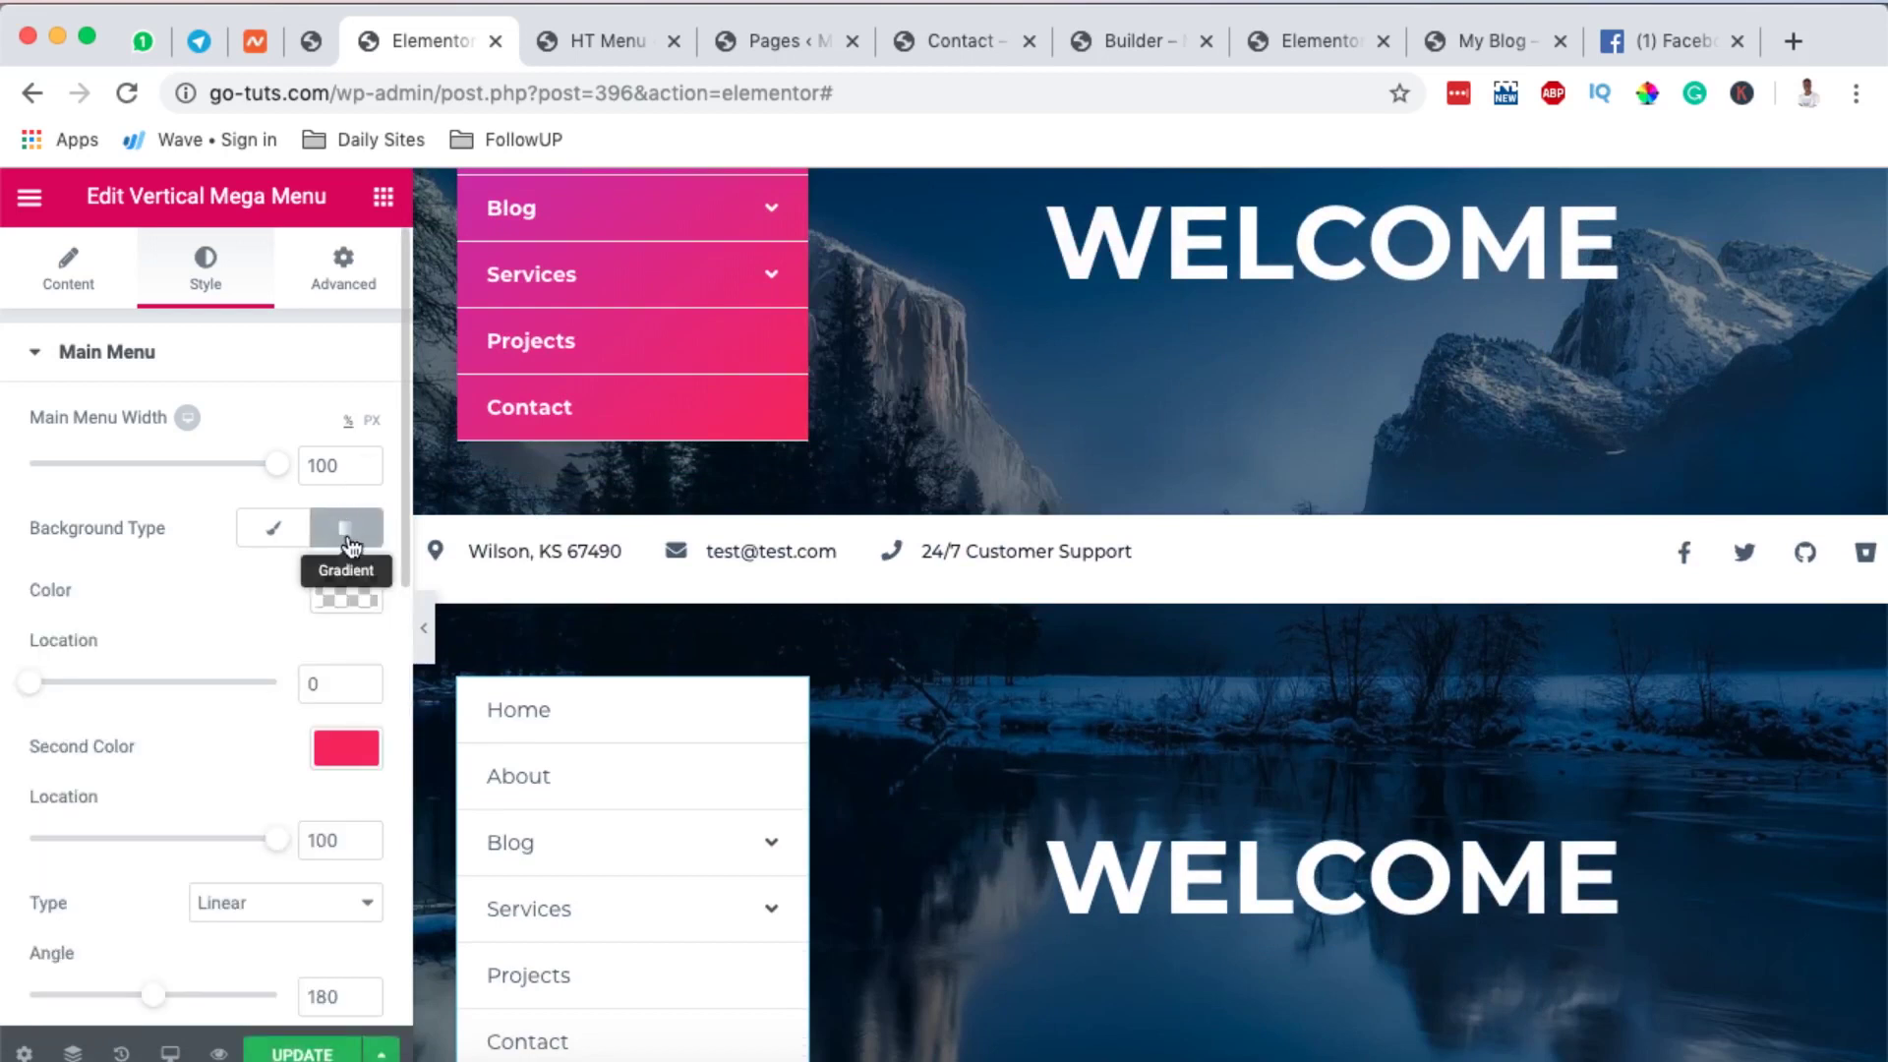
- Set the first gradient colour to magenta #ba27ab and the gradient angle to 140
{"action": "scroll", "coordinate": [295, 585], "scroll_direction": "down", "scroll_amount": 1}
{"action": "left_click", "coordinate": [344, 553]}
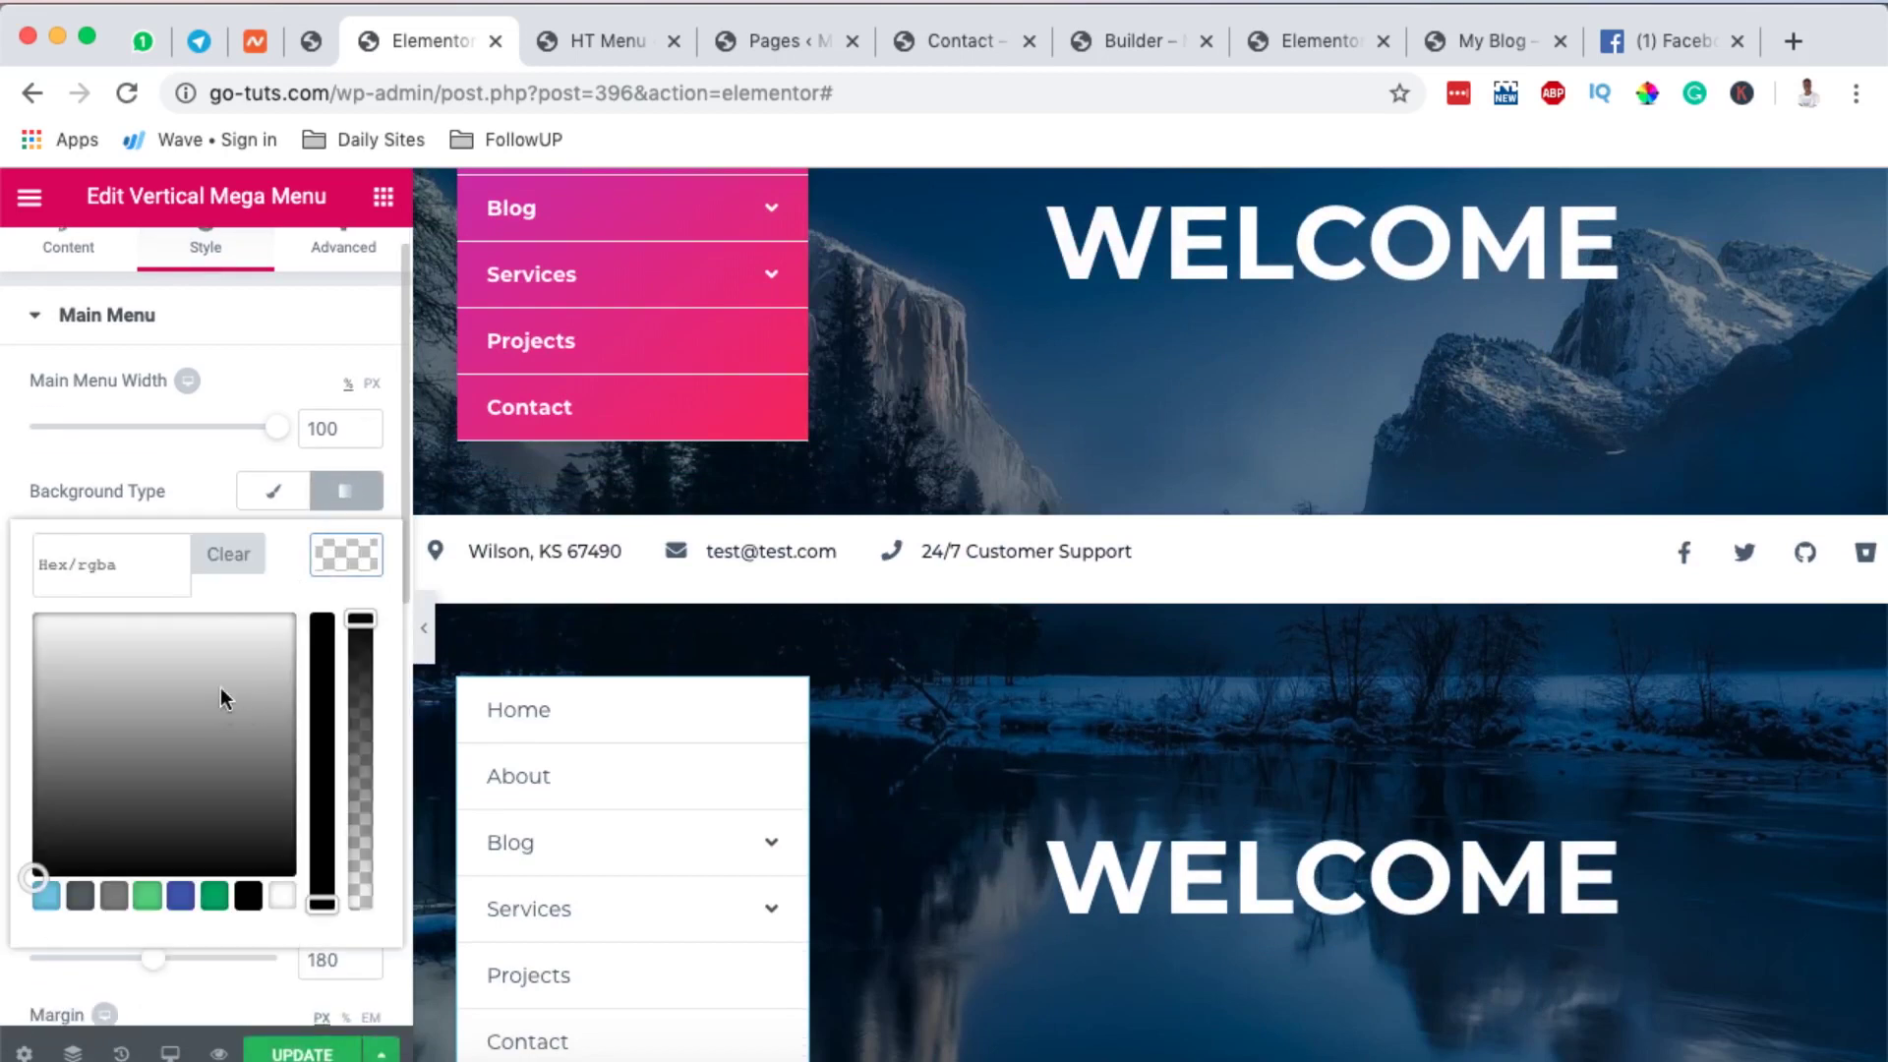
{"action": "left_click", "coordinate": [246, 848]}
{"action": "left_click", "coordinate": [214, 895]}
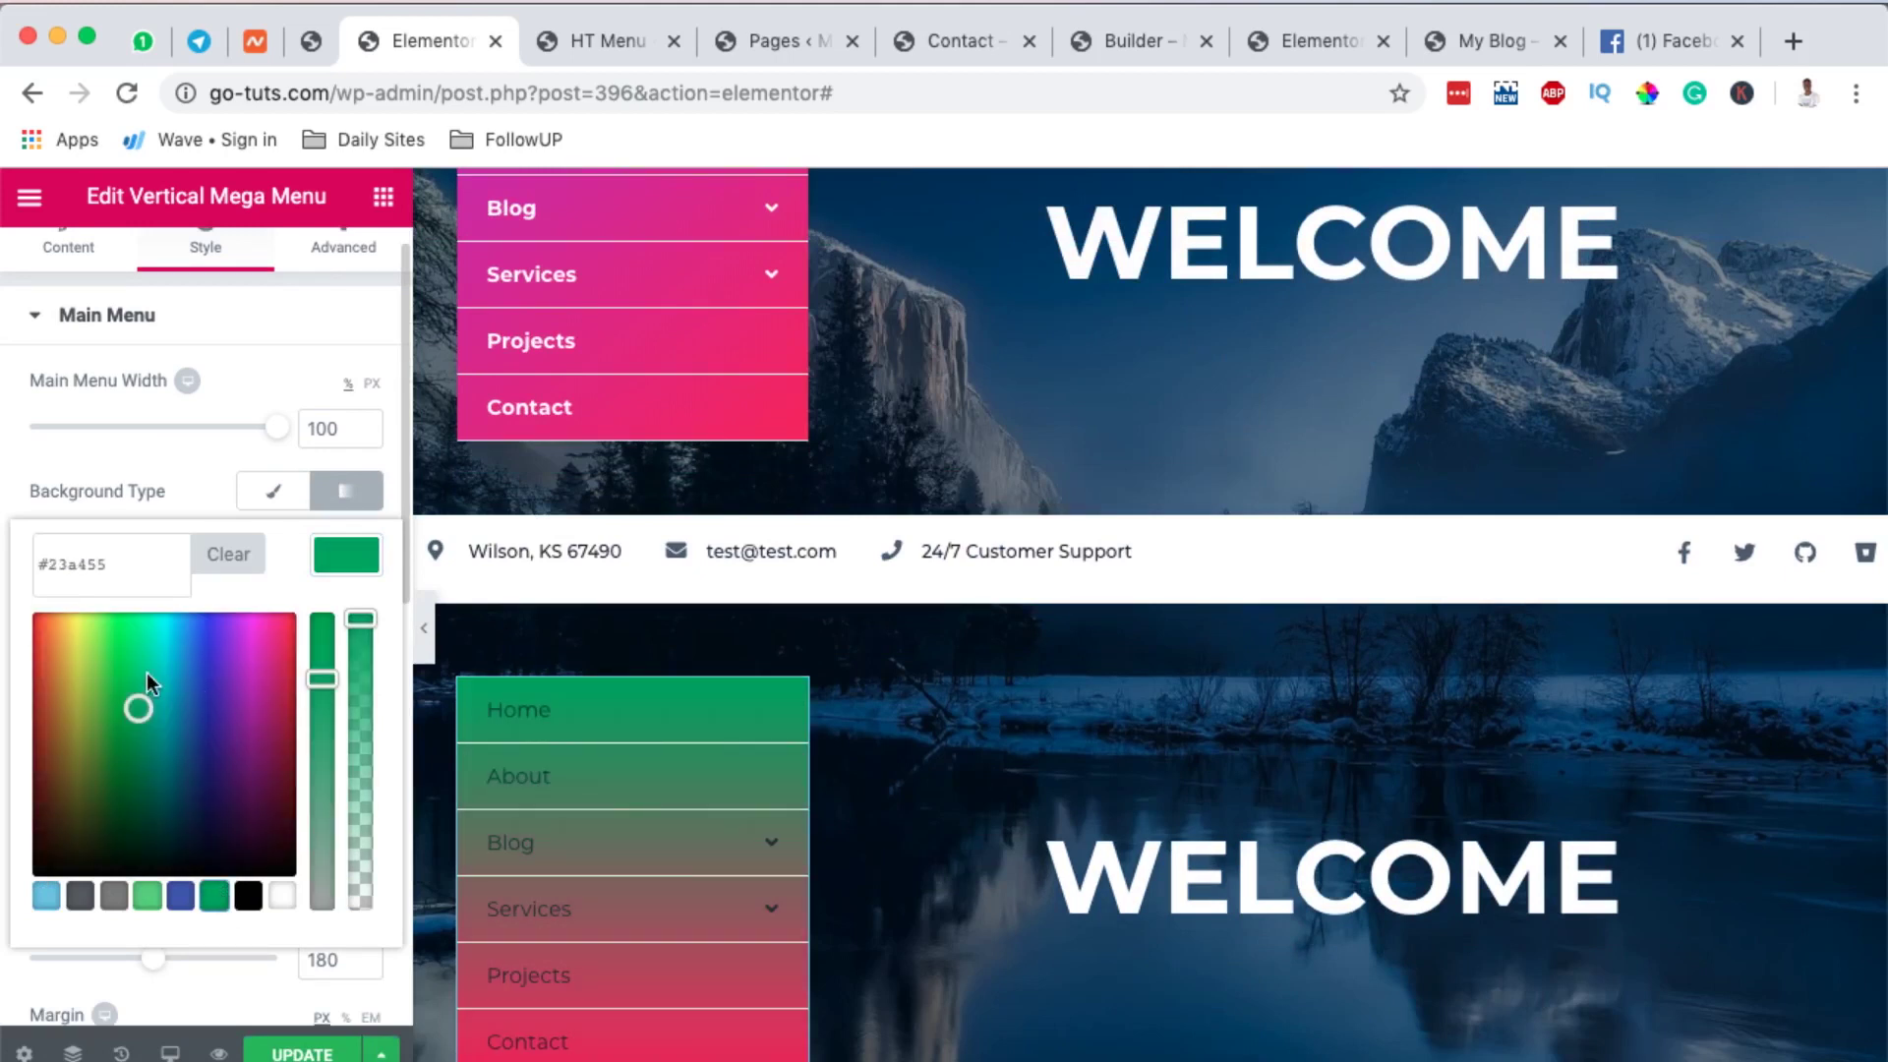
{"action": "mouse_move", "coordinate": [148, 683]}
{"action": "left_mouse_down"}
{"action": "mouse_move", "coordinate": [118, 683]}
{"action": "mouse_move", "coordinate": [253, 653]}
{"action": "mouse_move", "coordinate": [262, 690]}
{"action": "left_mouse_up"}
{"action": "left_click", "coordinate": [344, 555]}
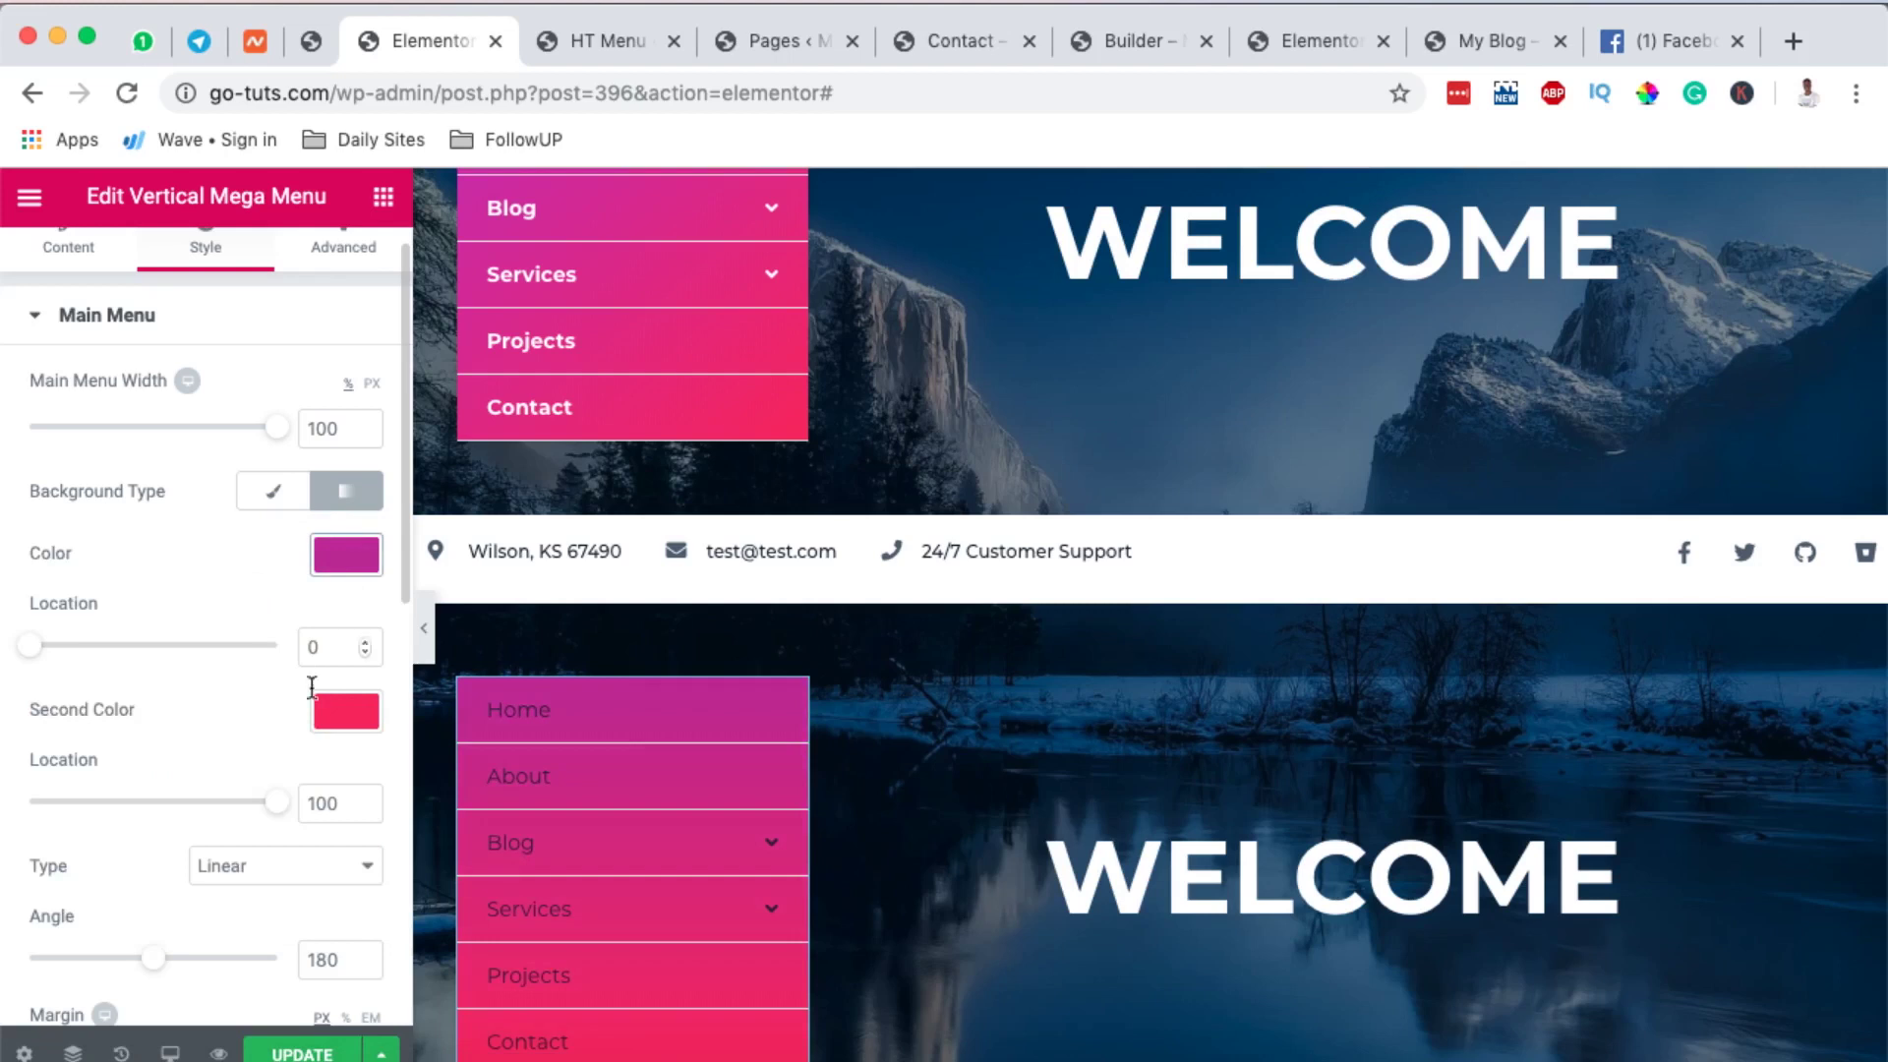
{"action": "scroll", "coordinate": [308, 698], "scroll_direction": "down", "scroll_amount": 3}
{"action": "mouse_move", "coordinate": [155, 799]}
{"action": "left_mouse_down"}
{"action": "mouse_move", "coordinate": [98, 797]}
{"action": "mouse_move", "coordinate": [139, 824]}
{"action": "left_mouse_up"}
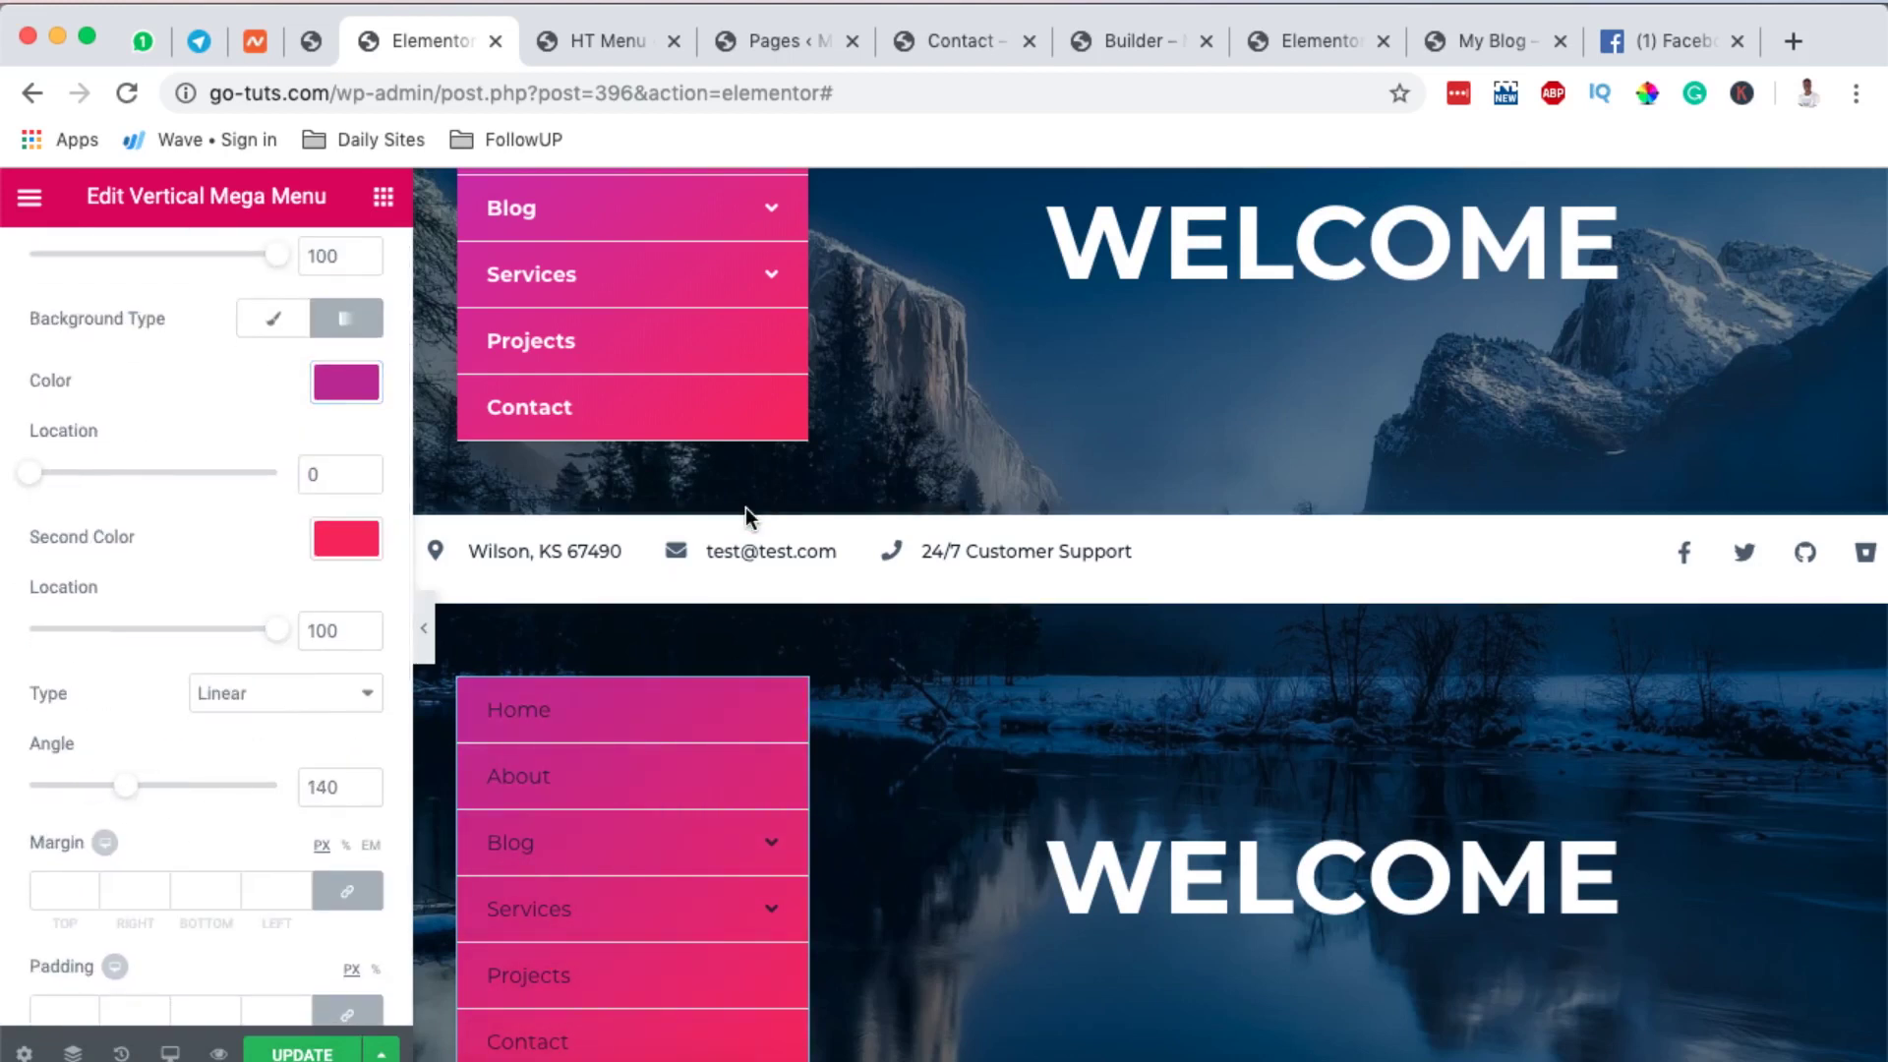
- Change the main menu alignment from Center to Left
{"action": "scroll", "coordinate": [747, 511], "scroll_direction": "up", "scroll_amount": 3}
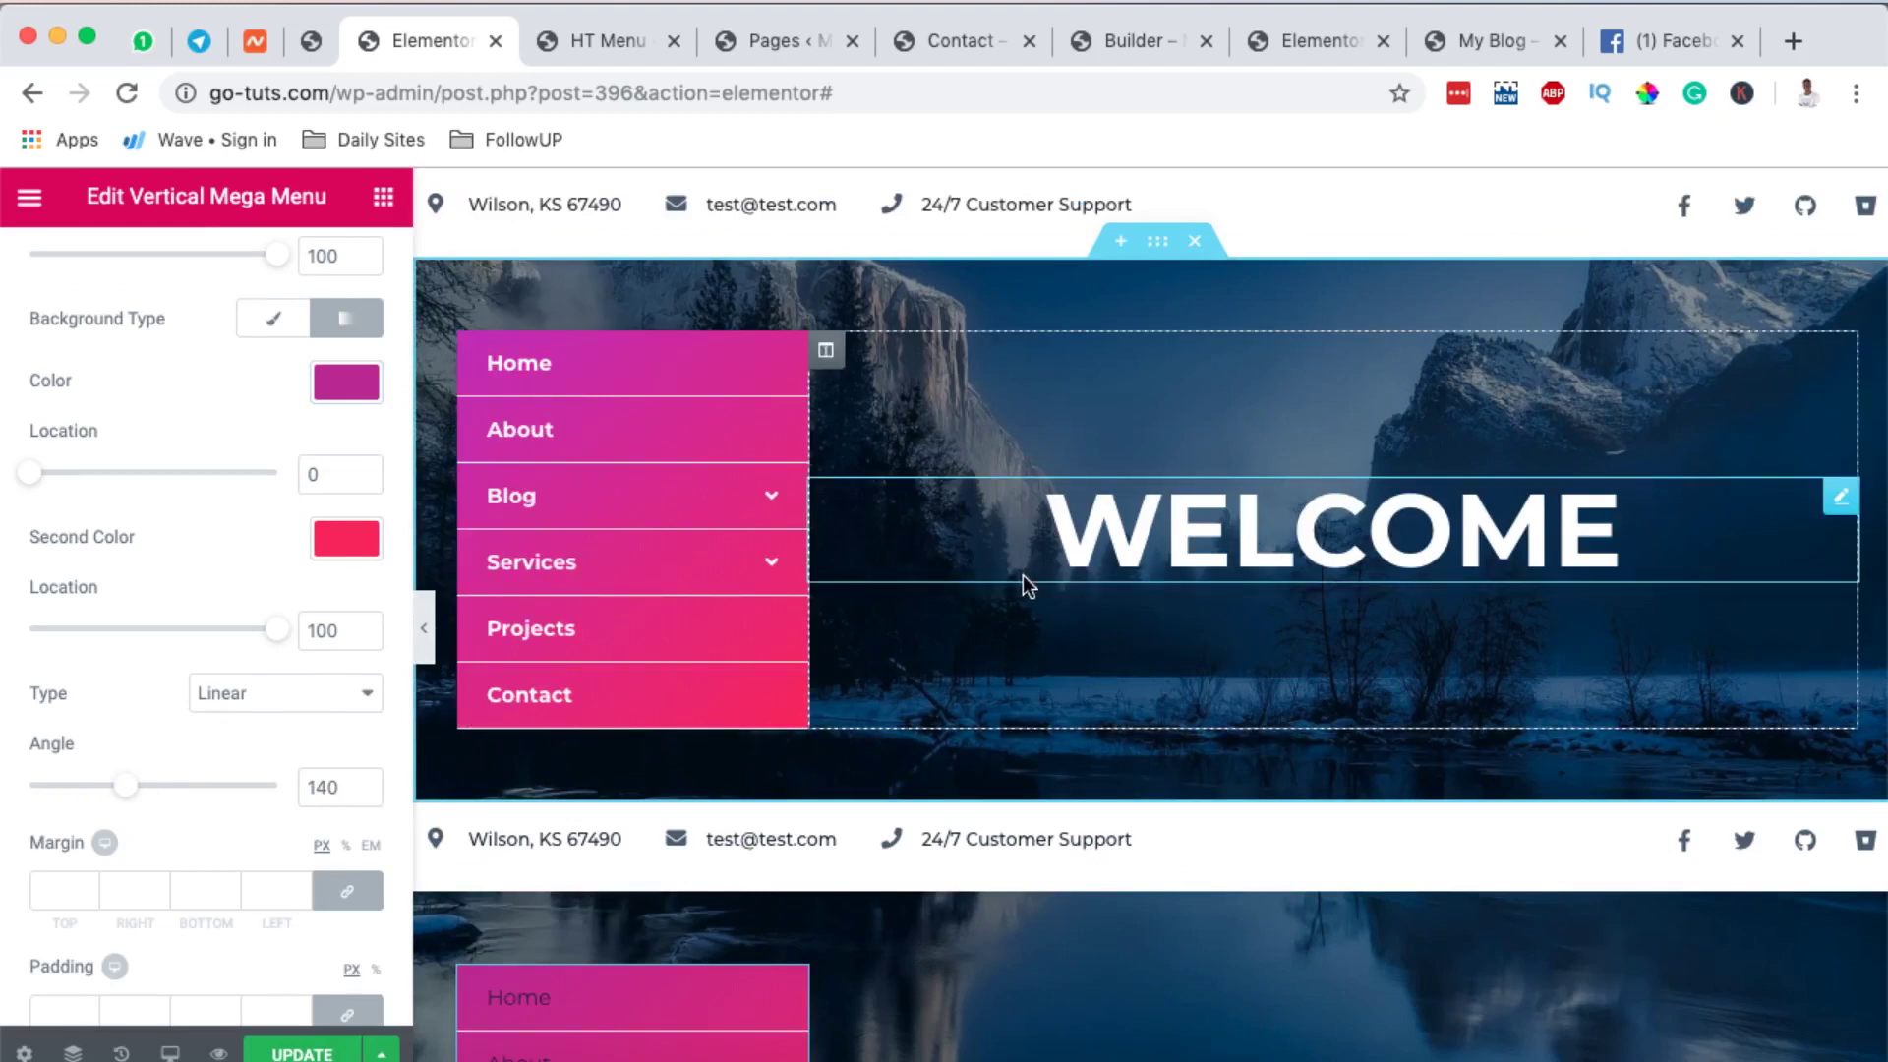
{"action": "scroll", "coordinate": [1010, 575], "scroll_direction": "down", "scroll_amount": 5}
{"action": "scroll", "coordinate": [1011, 571], "scroll_direction": "up", "scroll_amount": 4}
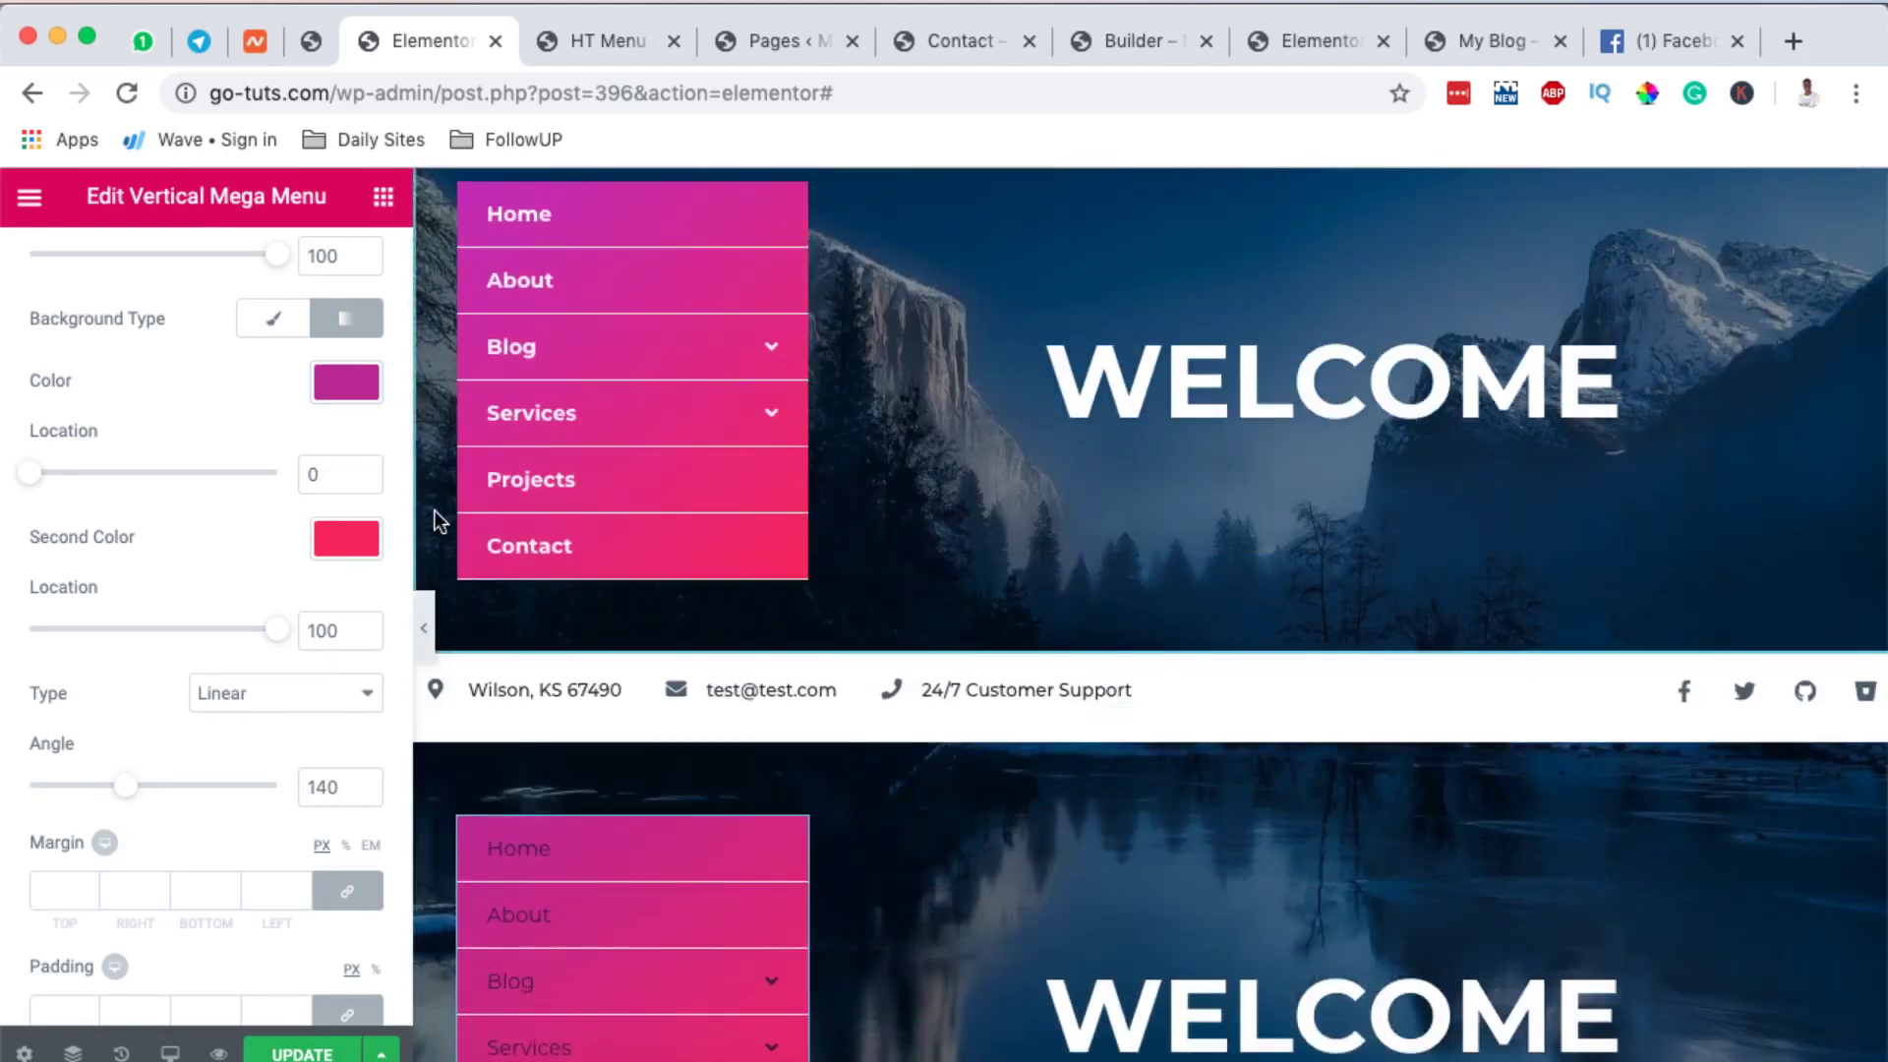
{"action": "scroll", "coordinate": [228, 616], "scroll_direction": "up", "scroll_amount": 3}
{"action": "scroll", "coordinate": [228, 616], "scroll_direction": "down", "scroll_amount": 6}
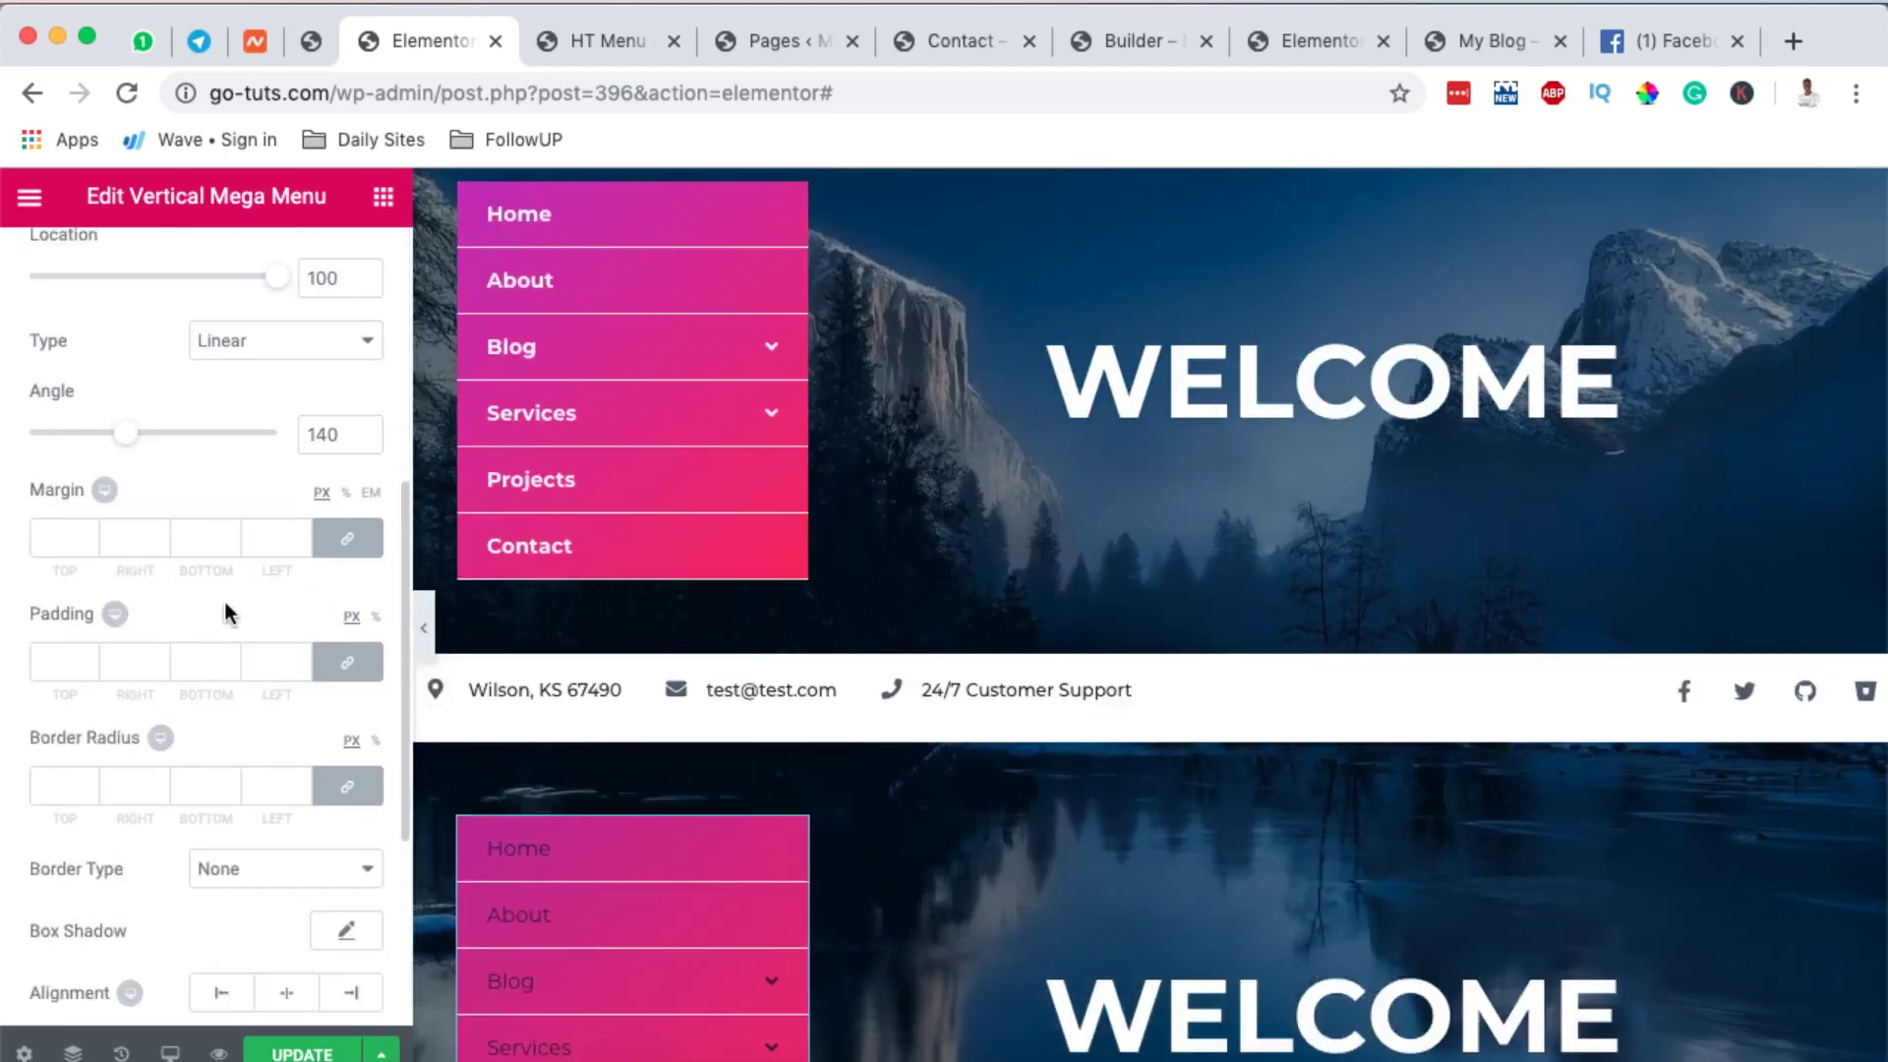
{"action": "scroll", "coordinate": [149, 769], "scroll_direction": "down", "scroll_amount": 4}
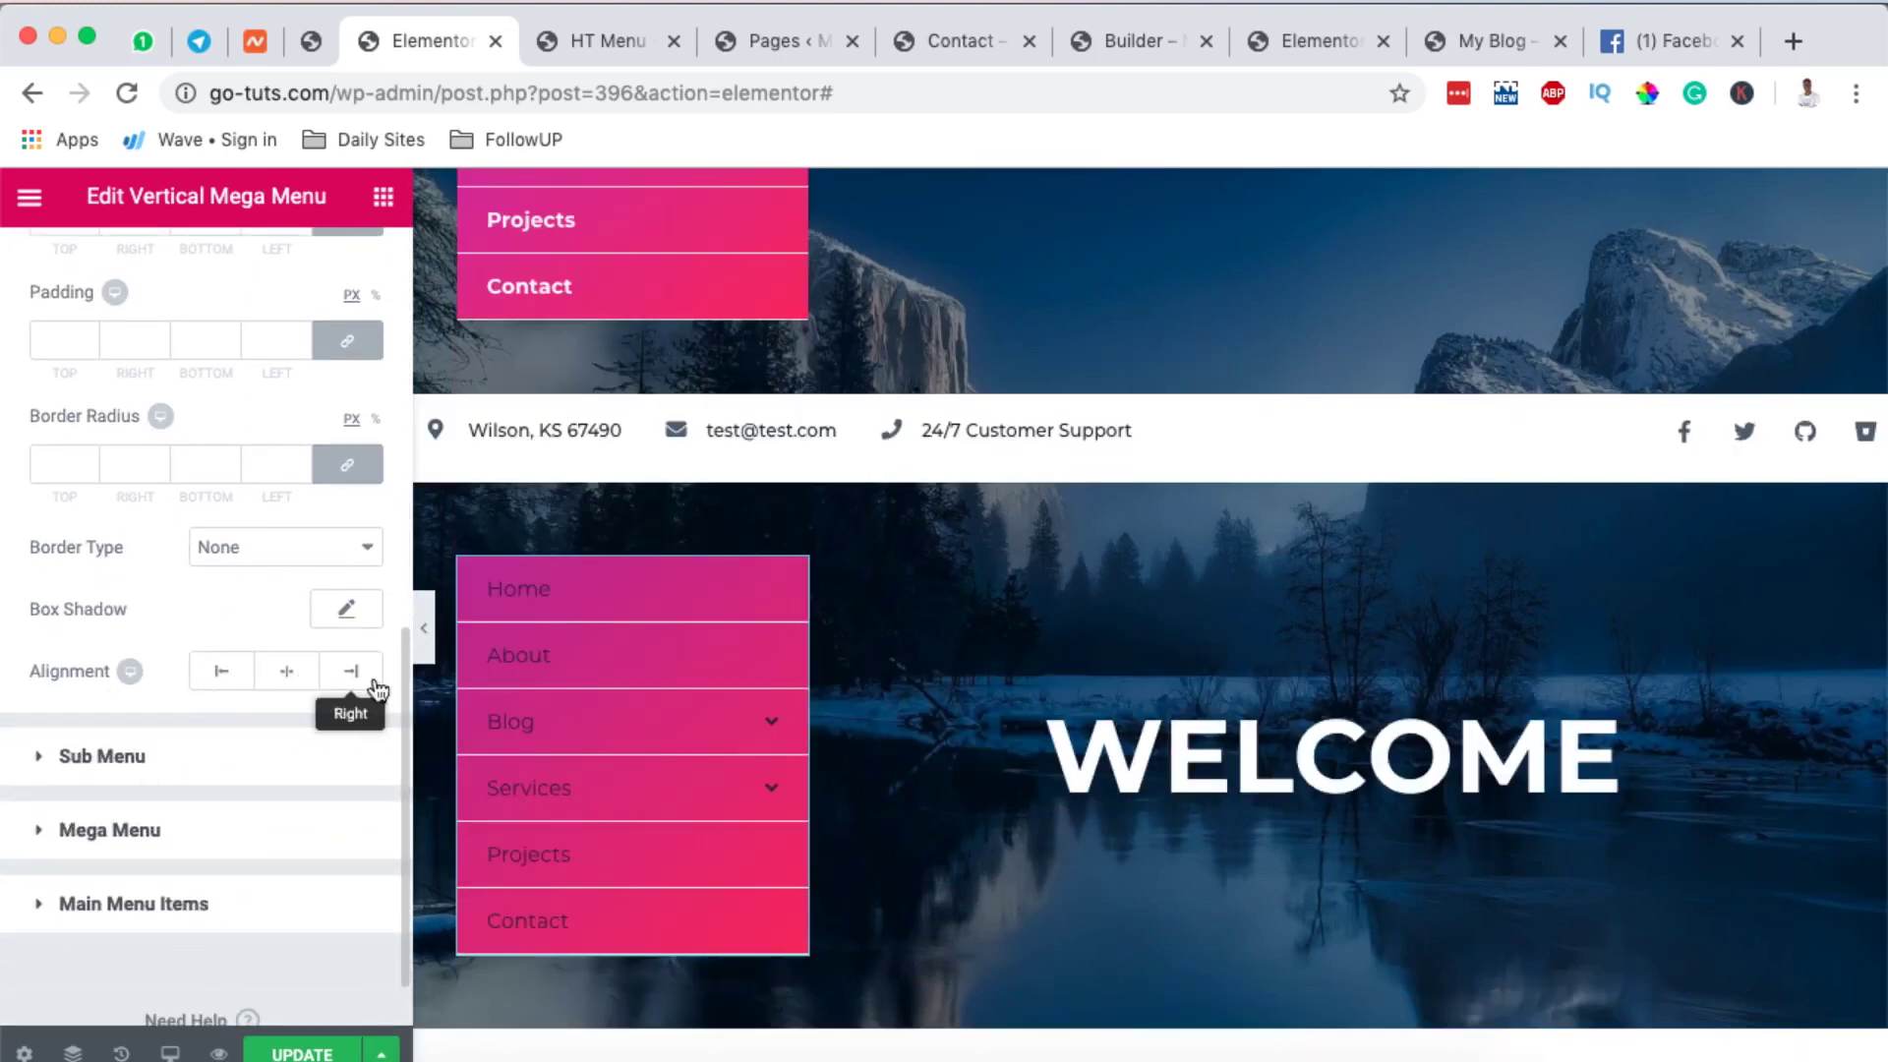
{"action": "left_click", "coordinate": [290, 676]}
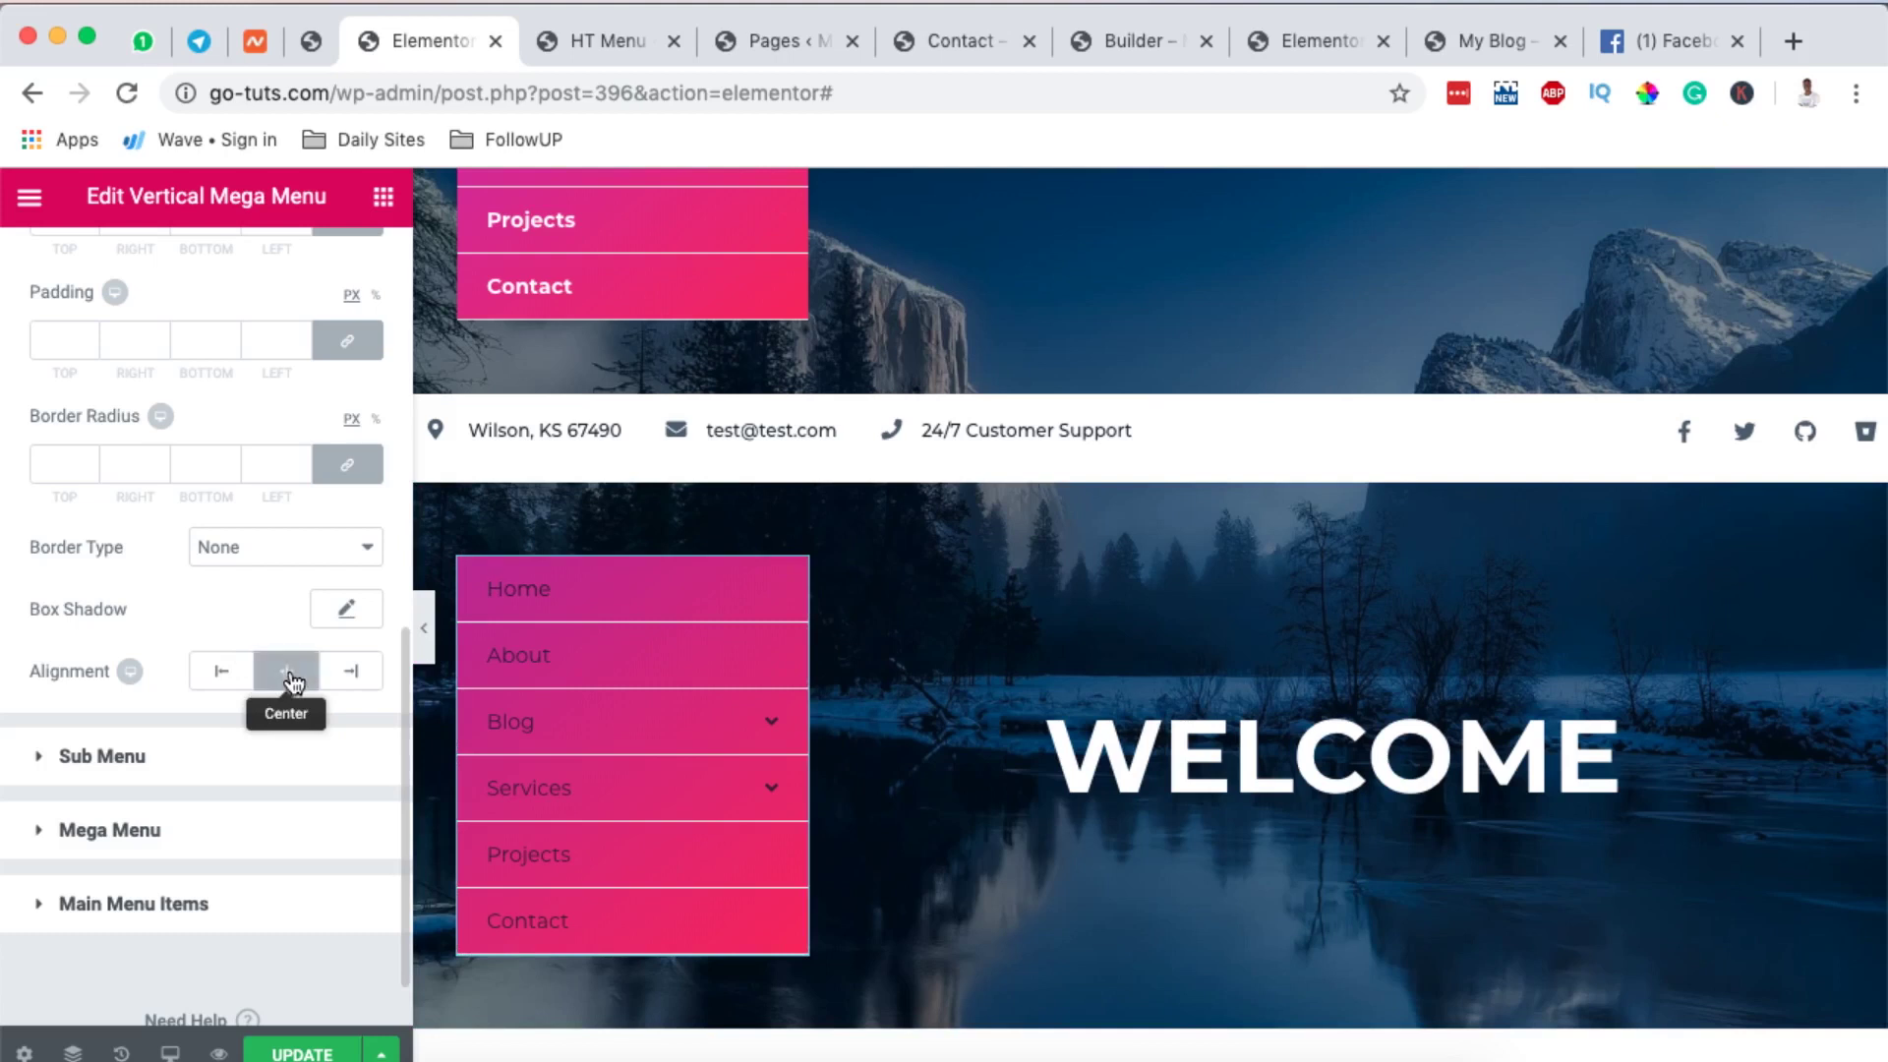
{"action": "left_click", "coordinate": [220, 678]}
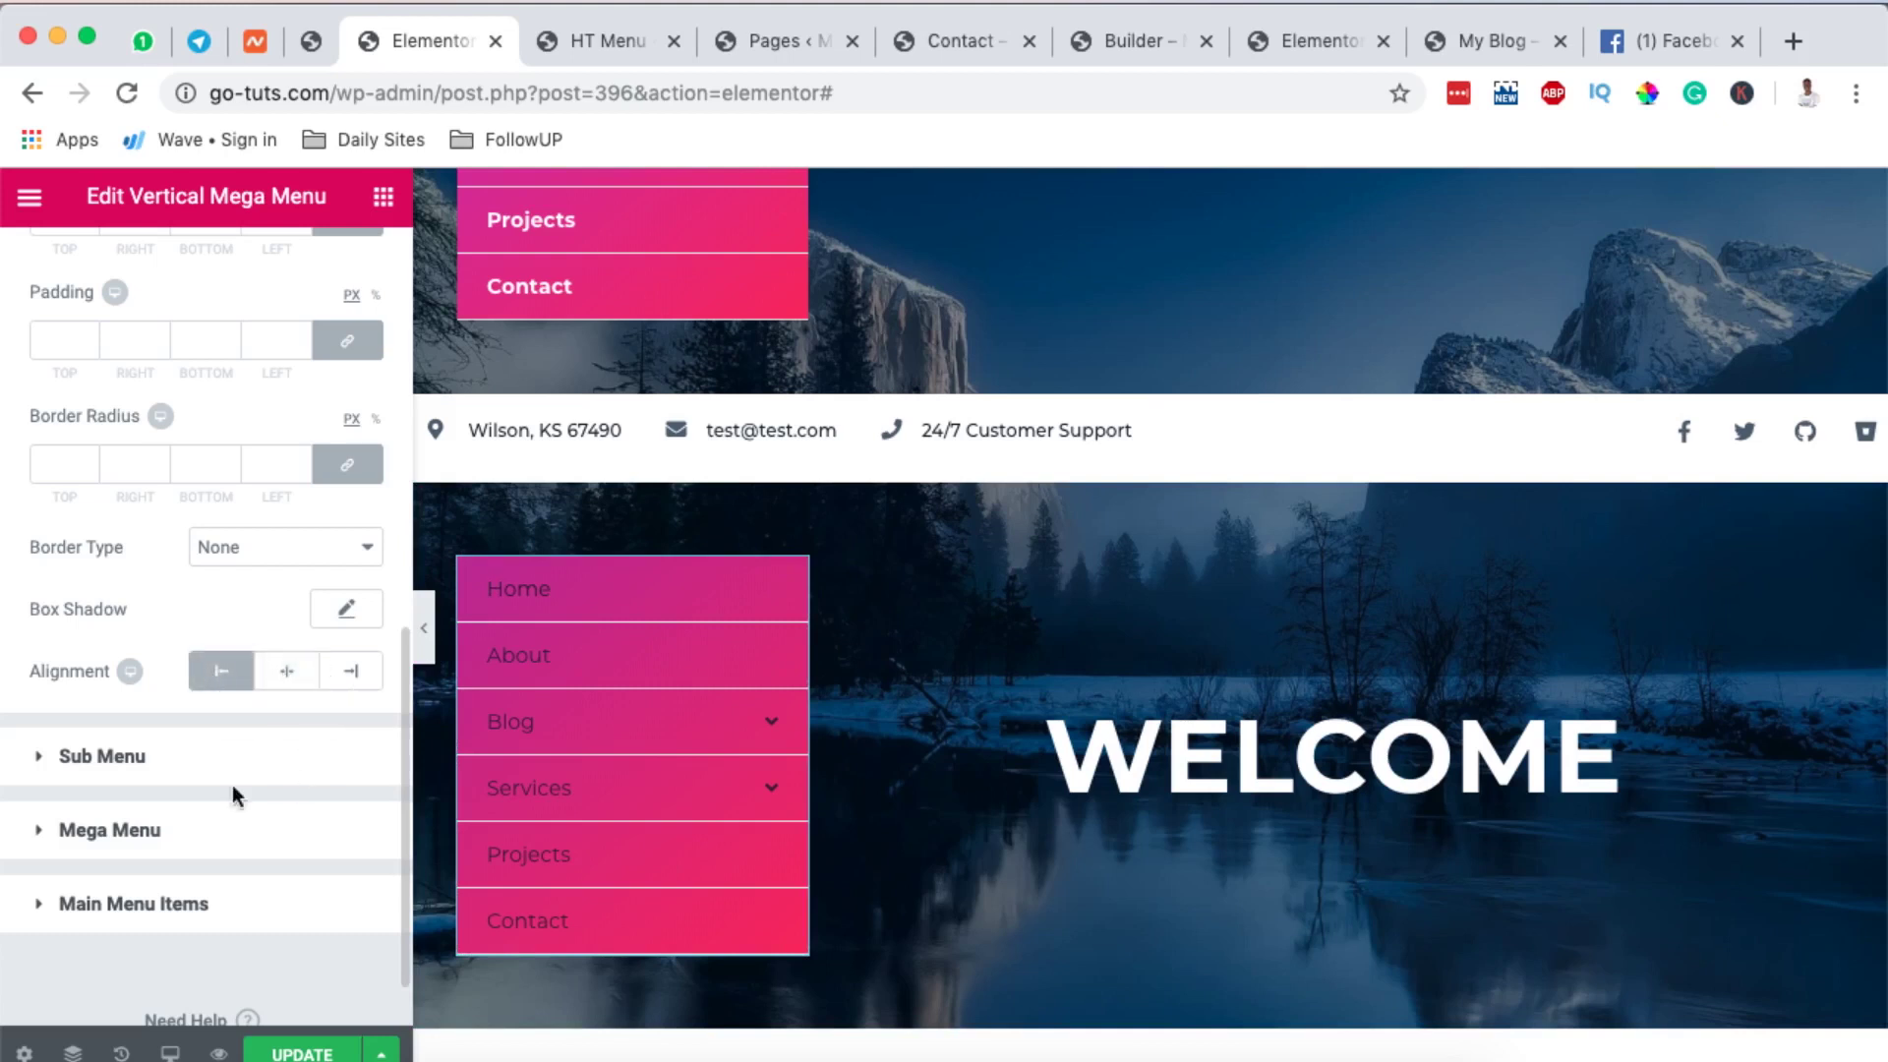
{"action": "scroll", "coordinate": [232, 795], "scroll_direction": "up", "scroll_amount": 10}
- Set the main menu item text colour to white
{"action": "left_click", "coordinate": [120, 370]}
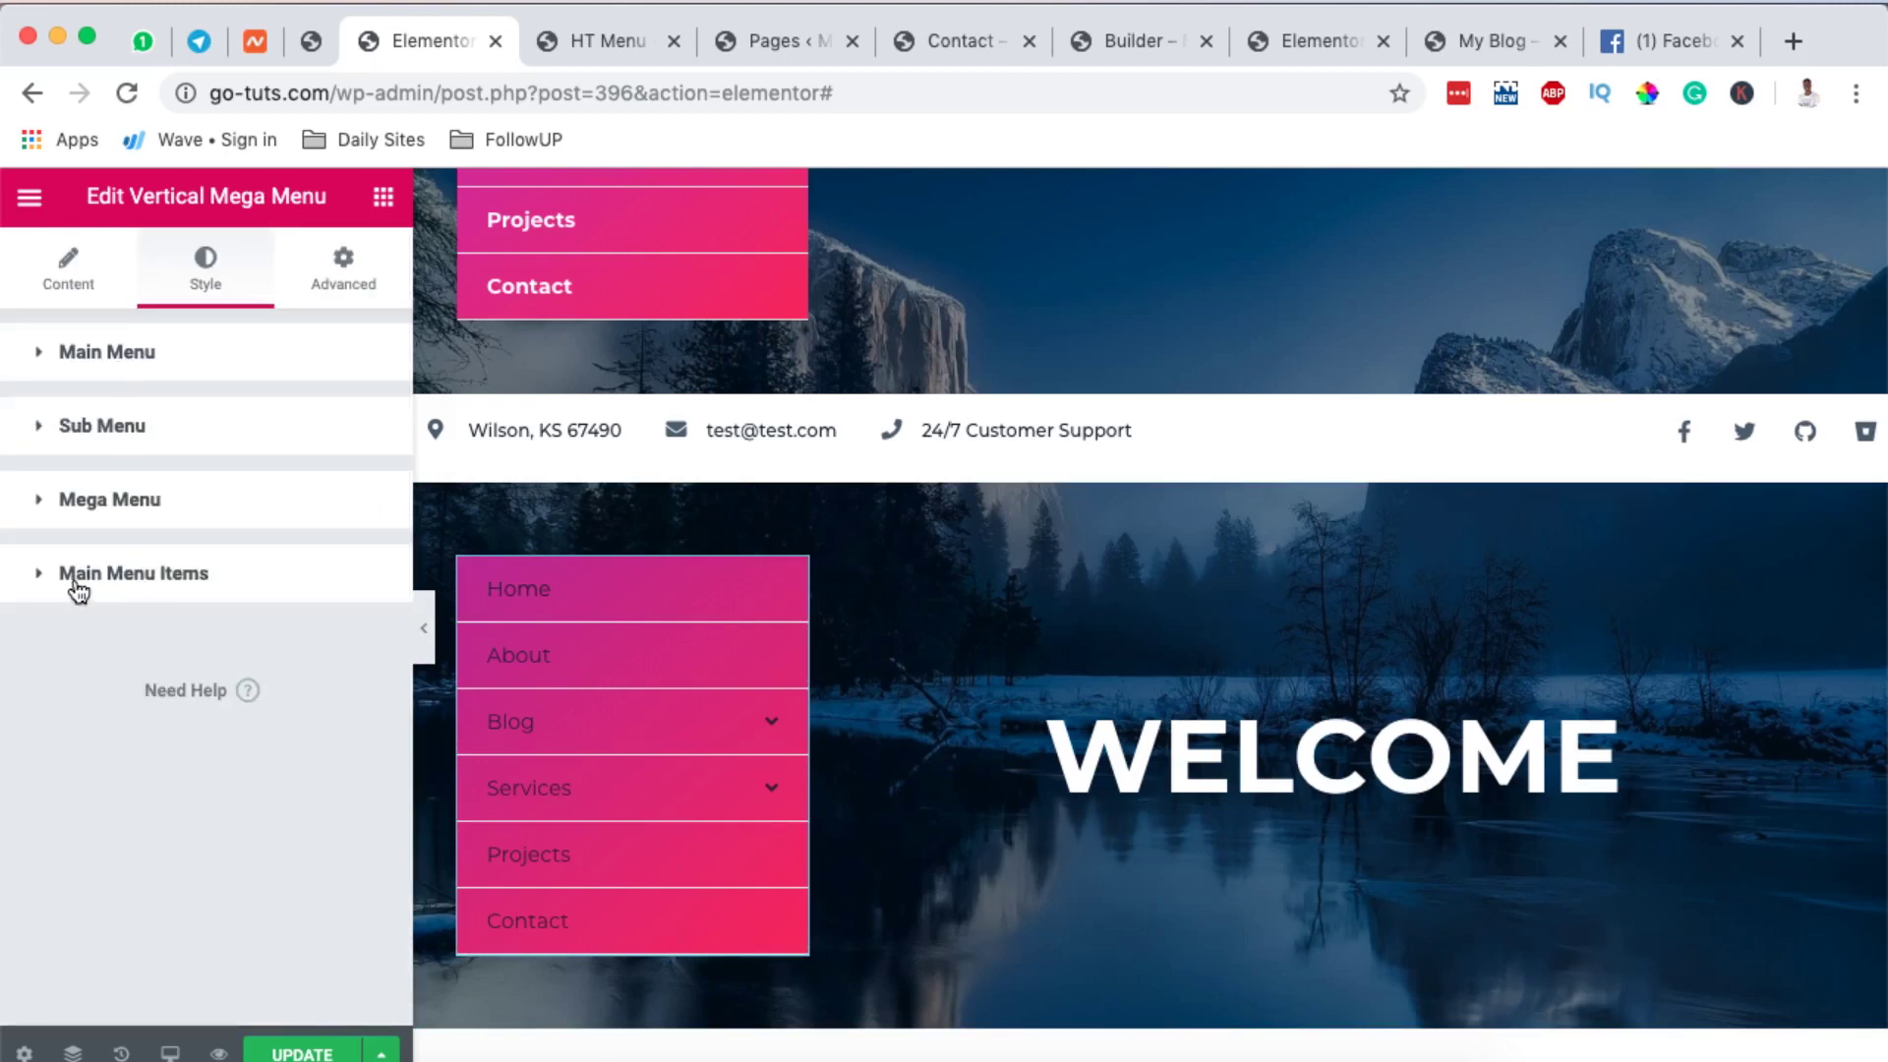
{"action": "left_click", "coordinate": [536, 612]}
{"action": "scroll", "coordinate": [239, 755], "scroll_direction": "down", "scroll_amount": 2}
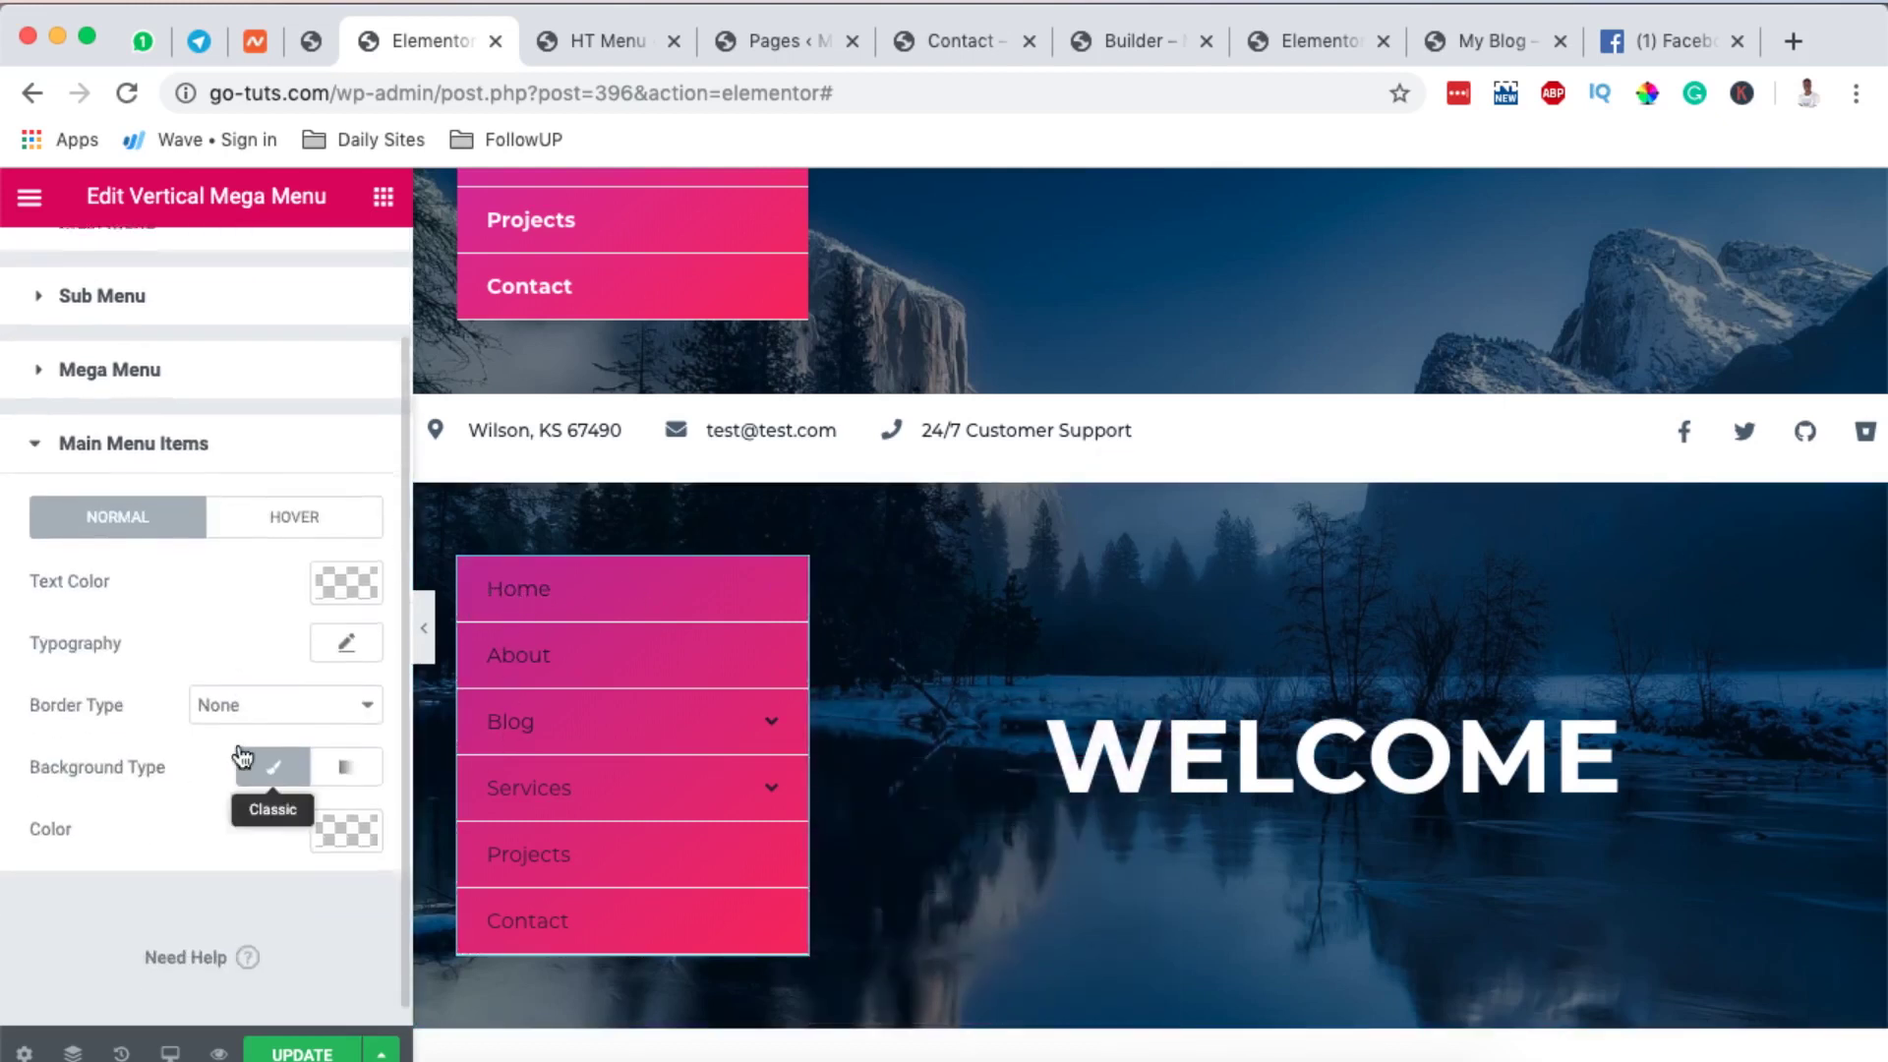
{"action": "left_click", "coordinate": [333, 580]}
{"action": "left_click", "coordinate": [67, 660]}
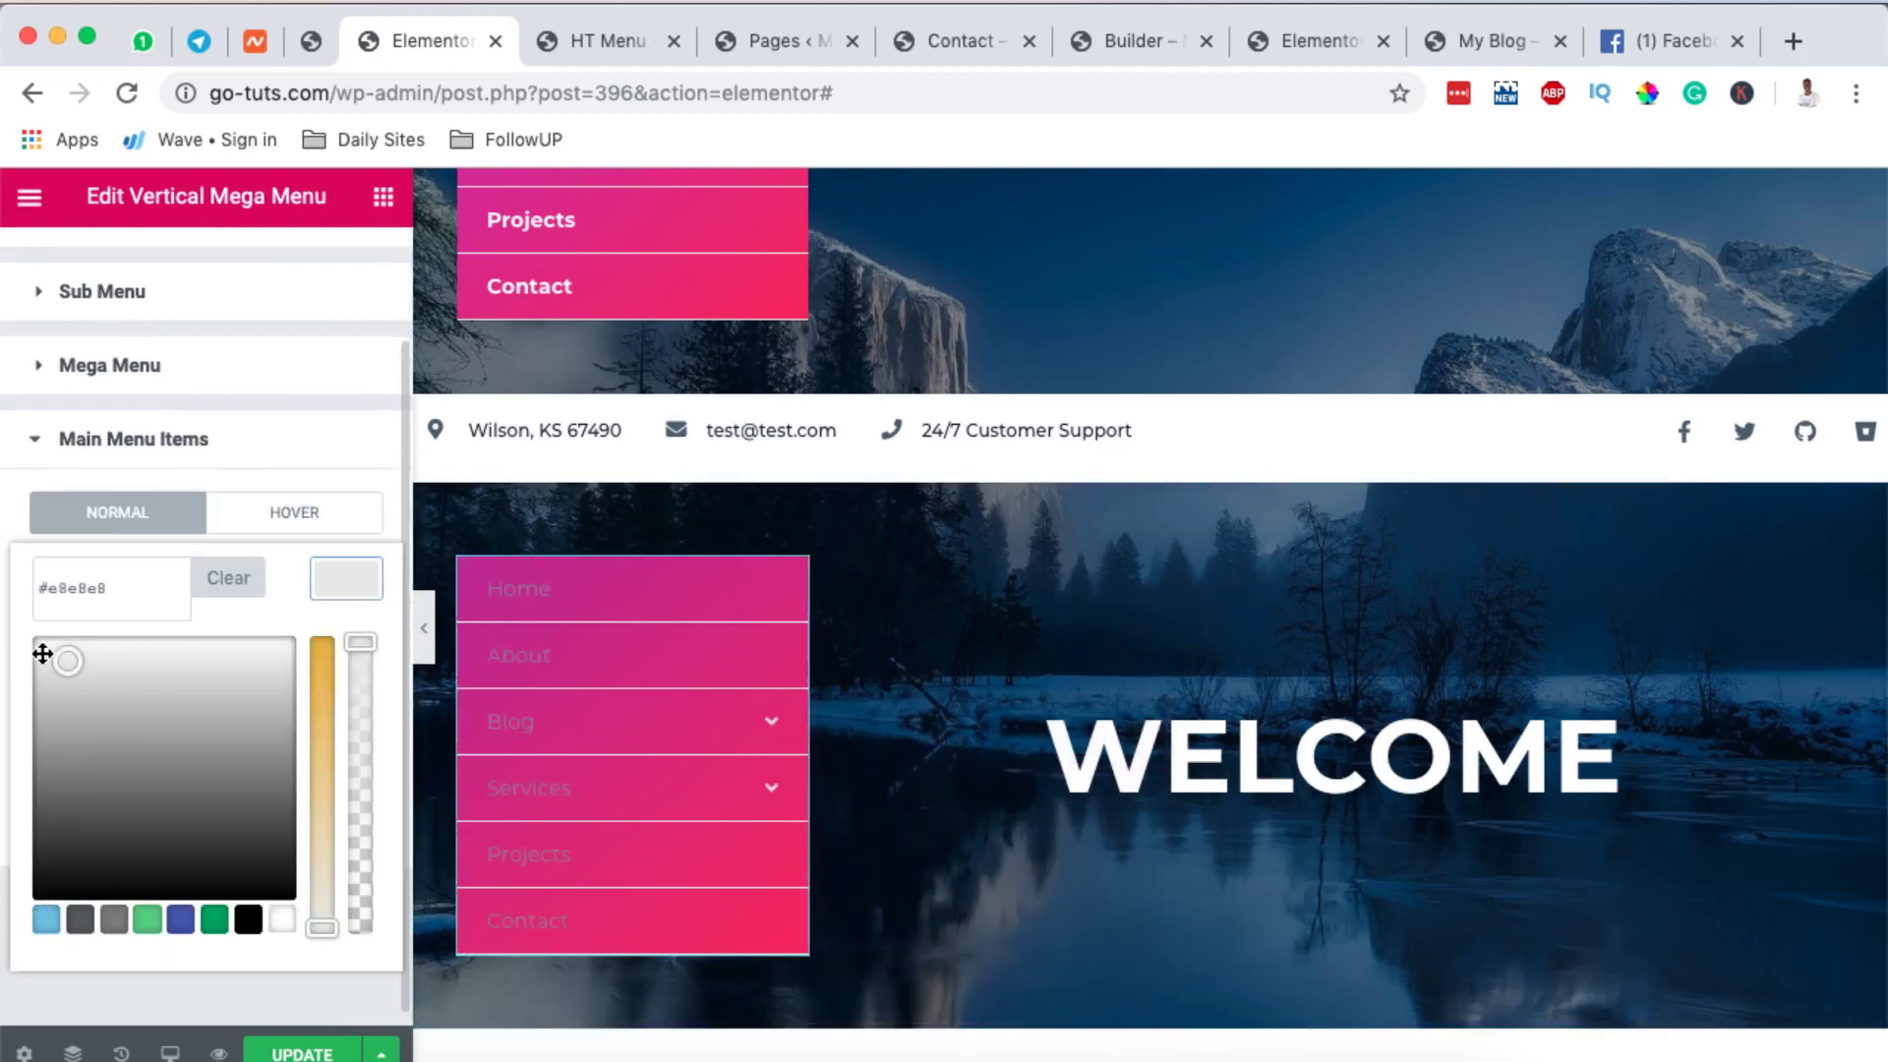
{"action": "left_click_drag", "start_coordinate": [43, 653], "coordinate": [9, 623]}
{"action": "left_click", "coordinate": [293, 568]}
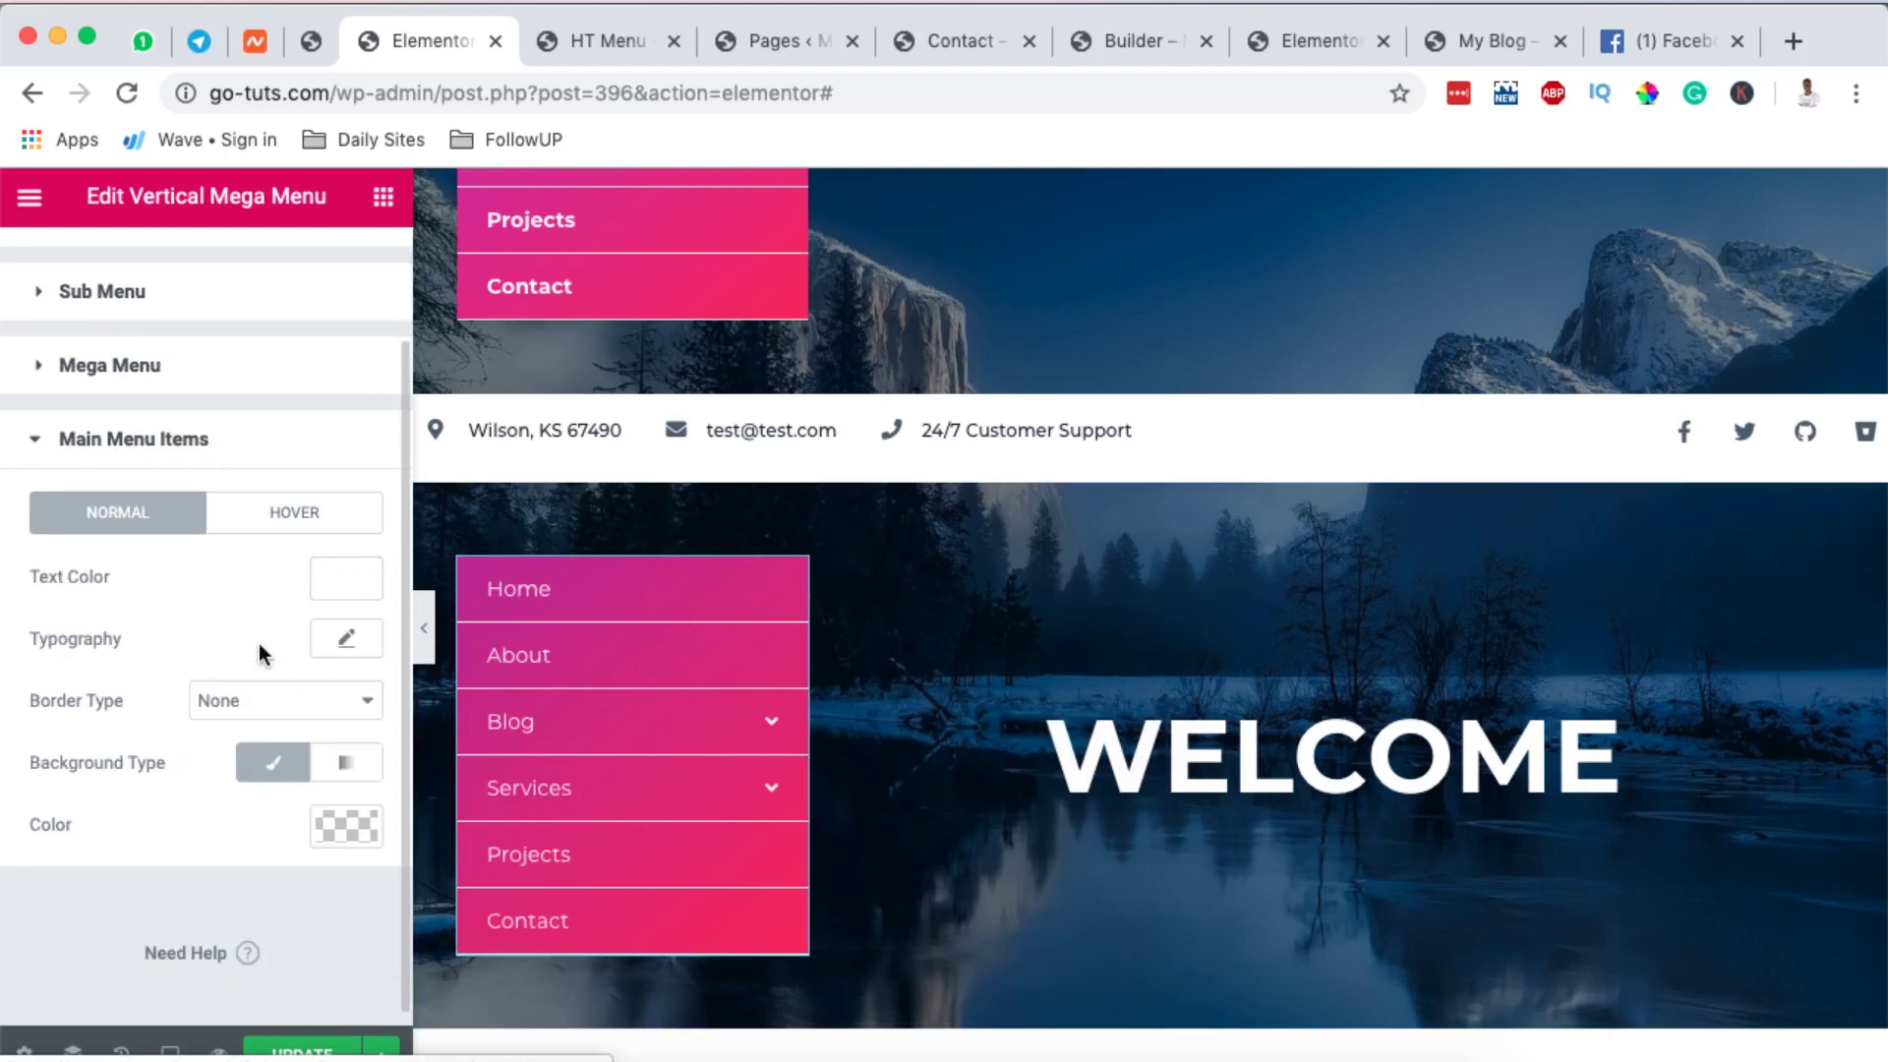
- Set the menu item typography font weight to 700
{"action": "left_click", "coordinate": [346, 641]}
{"action": "scroll", "coordinate": [234, 798], "scroll_direction": "down", "scroll_amount": 3}
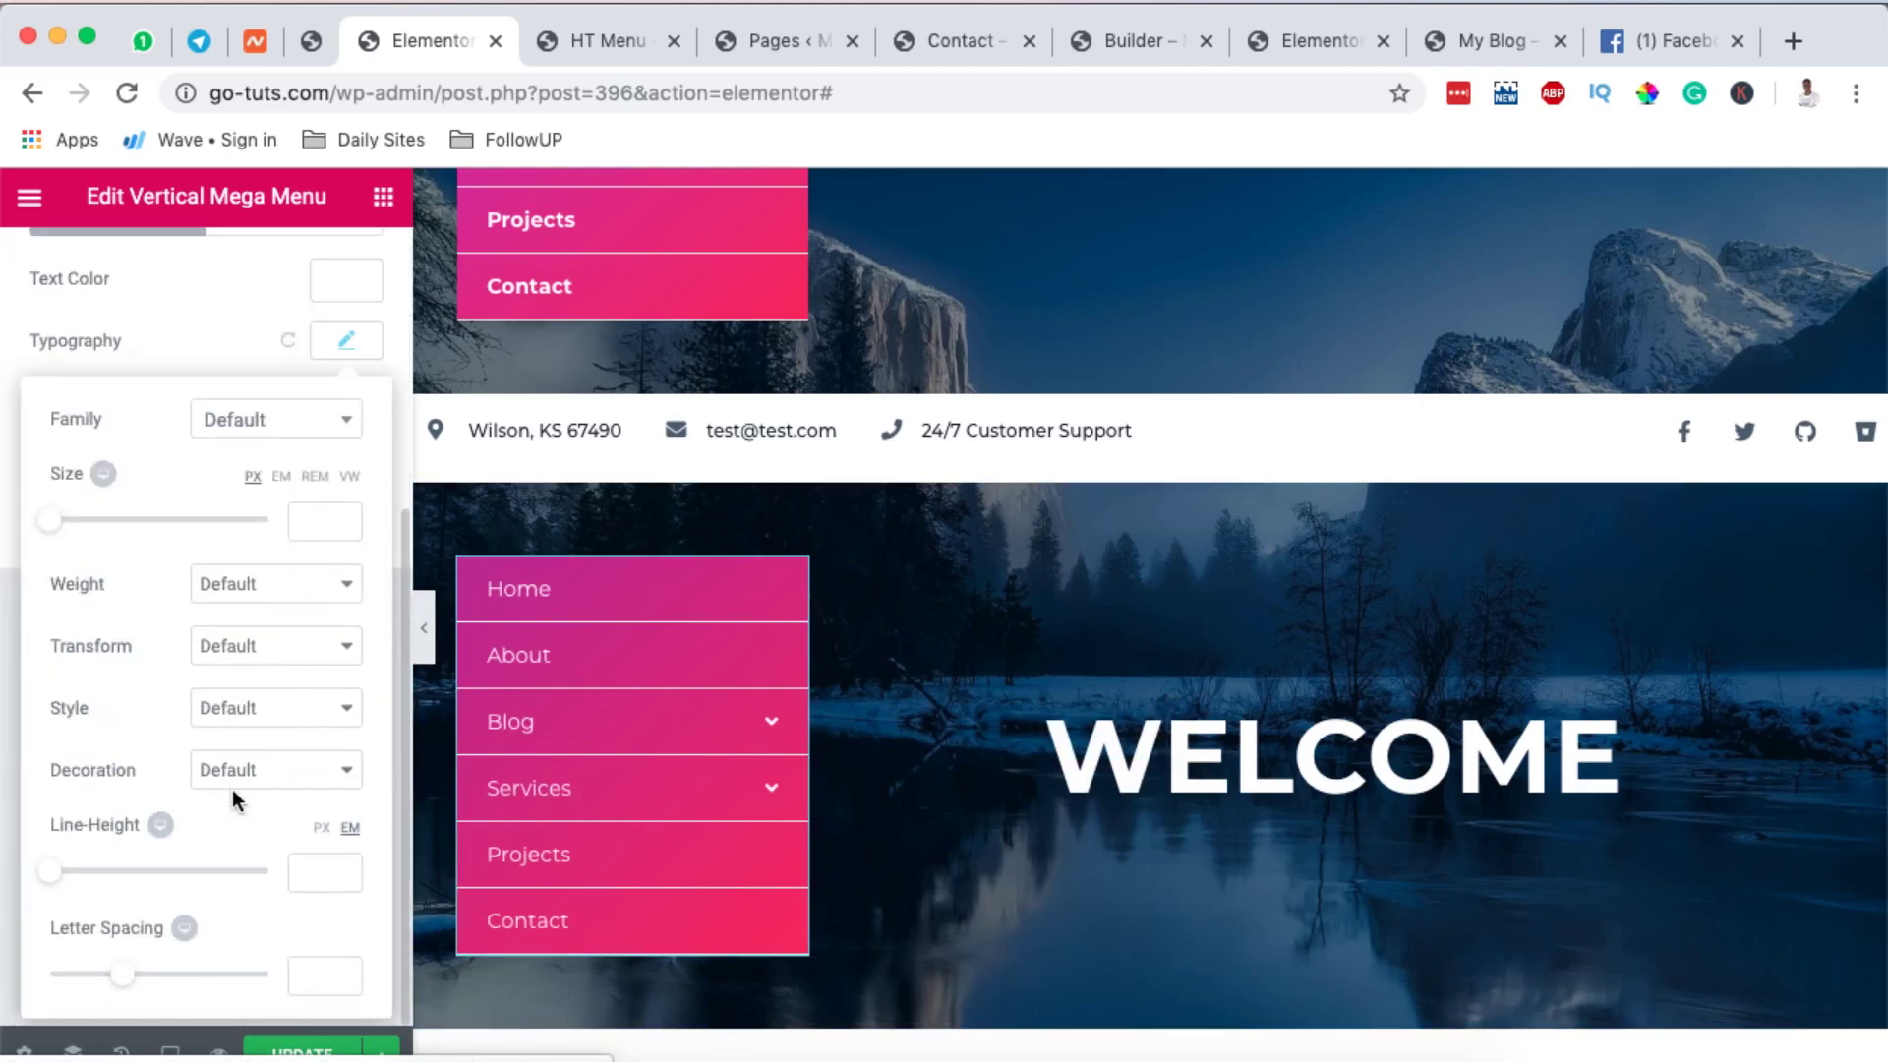
{"action": "left_click", "coordinate": [272, 611]}
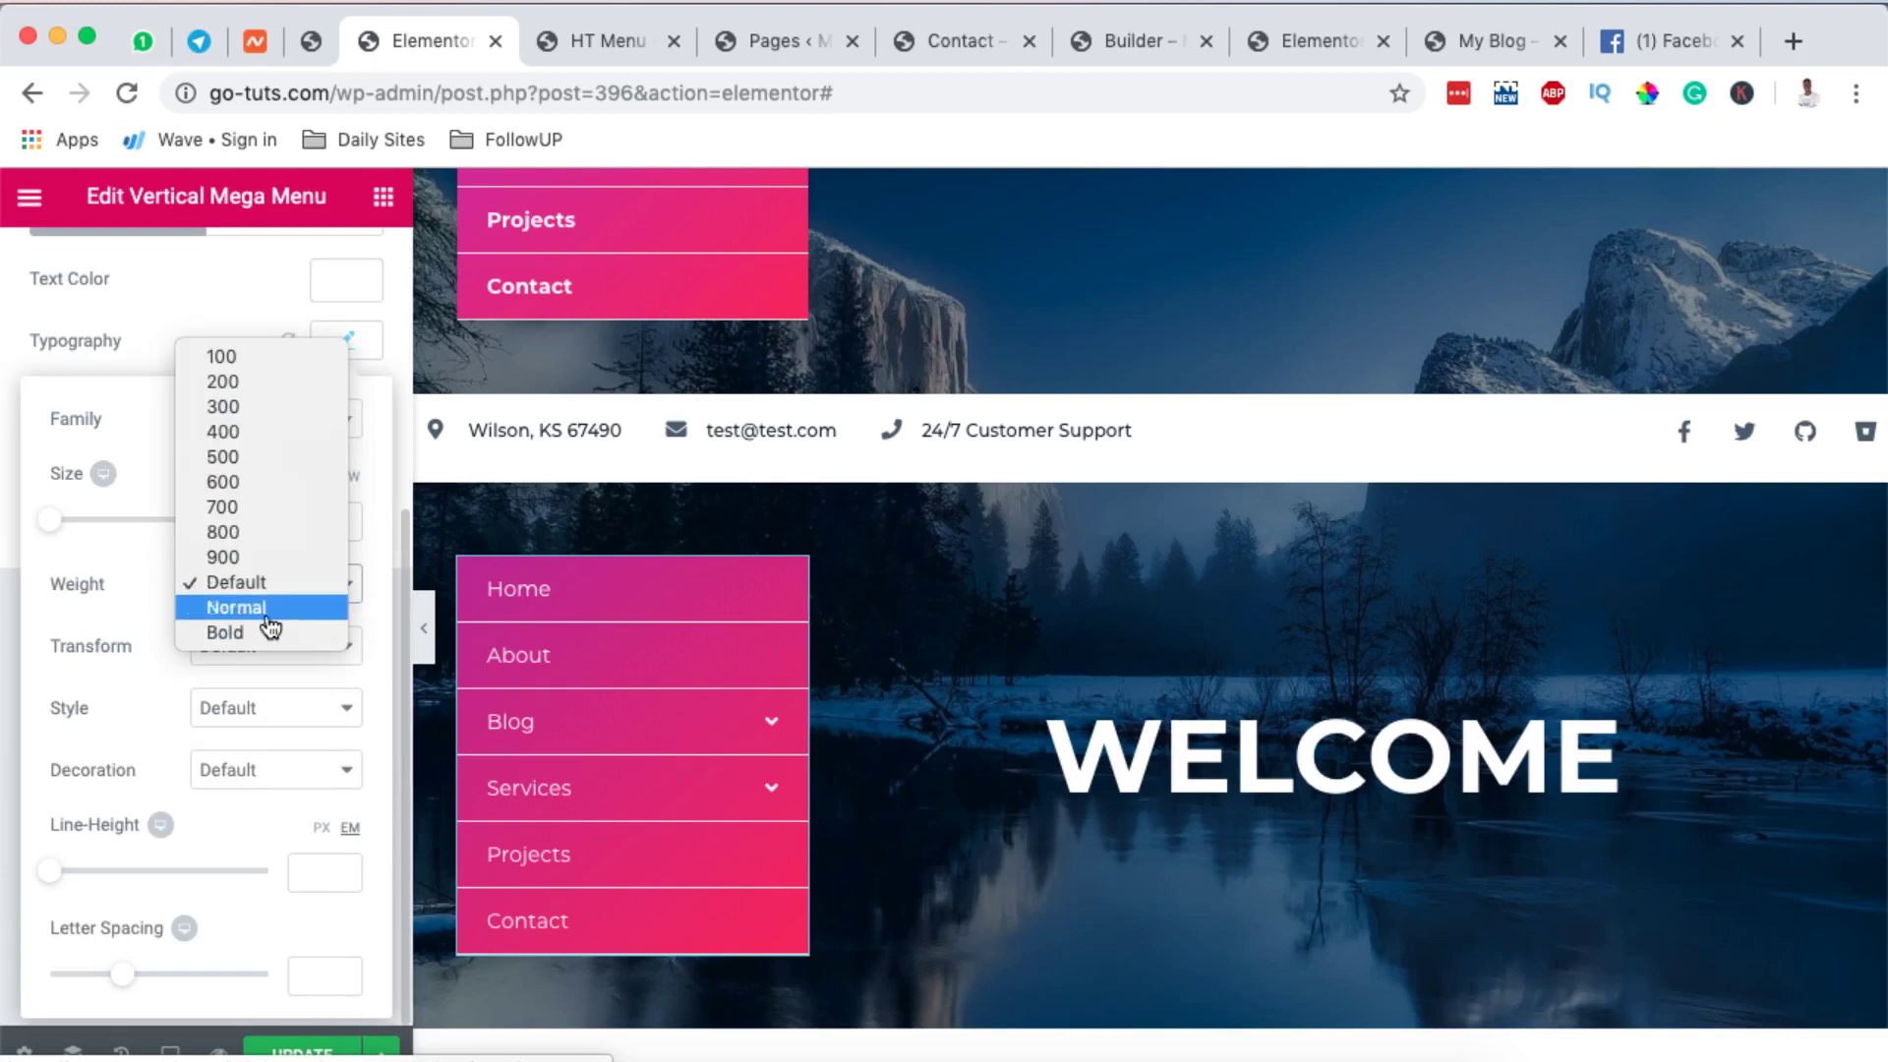
{"action": "left_click", "coordinate": [241, 461]}
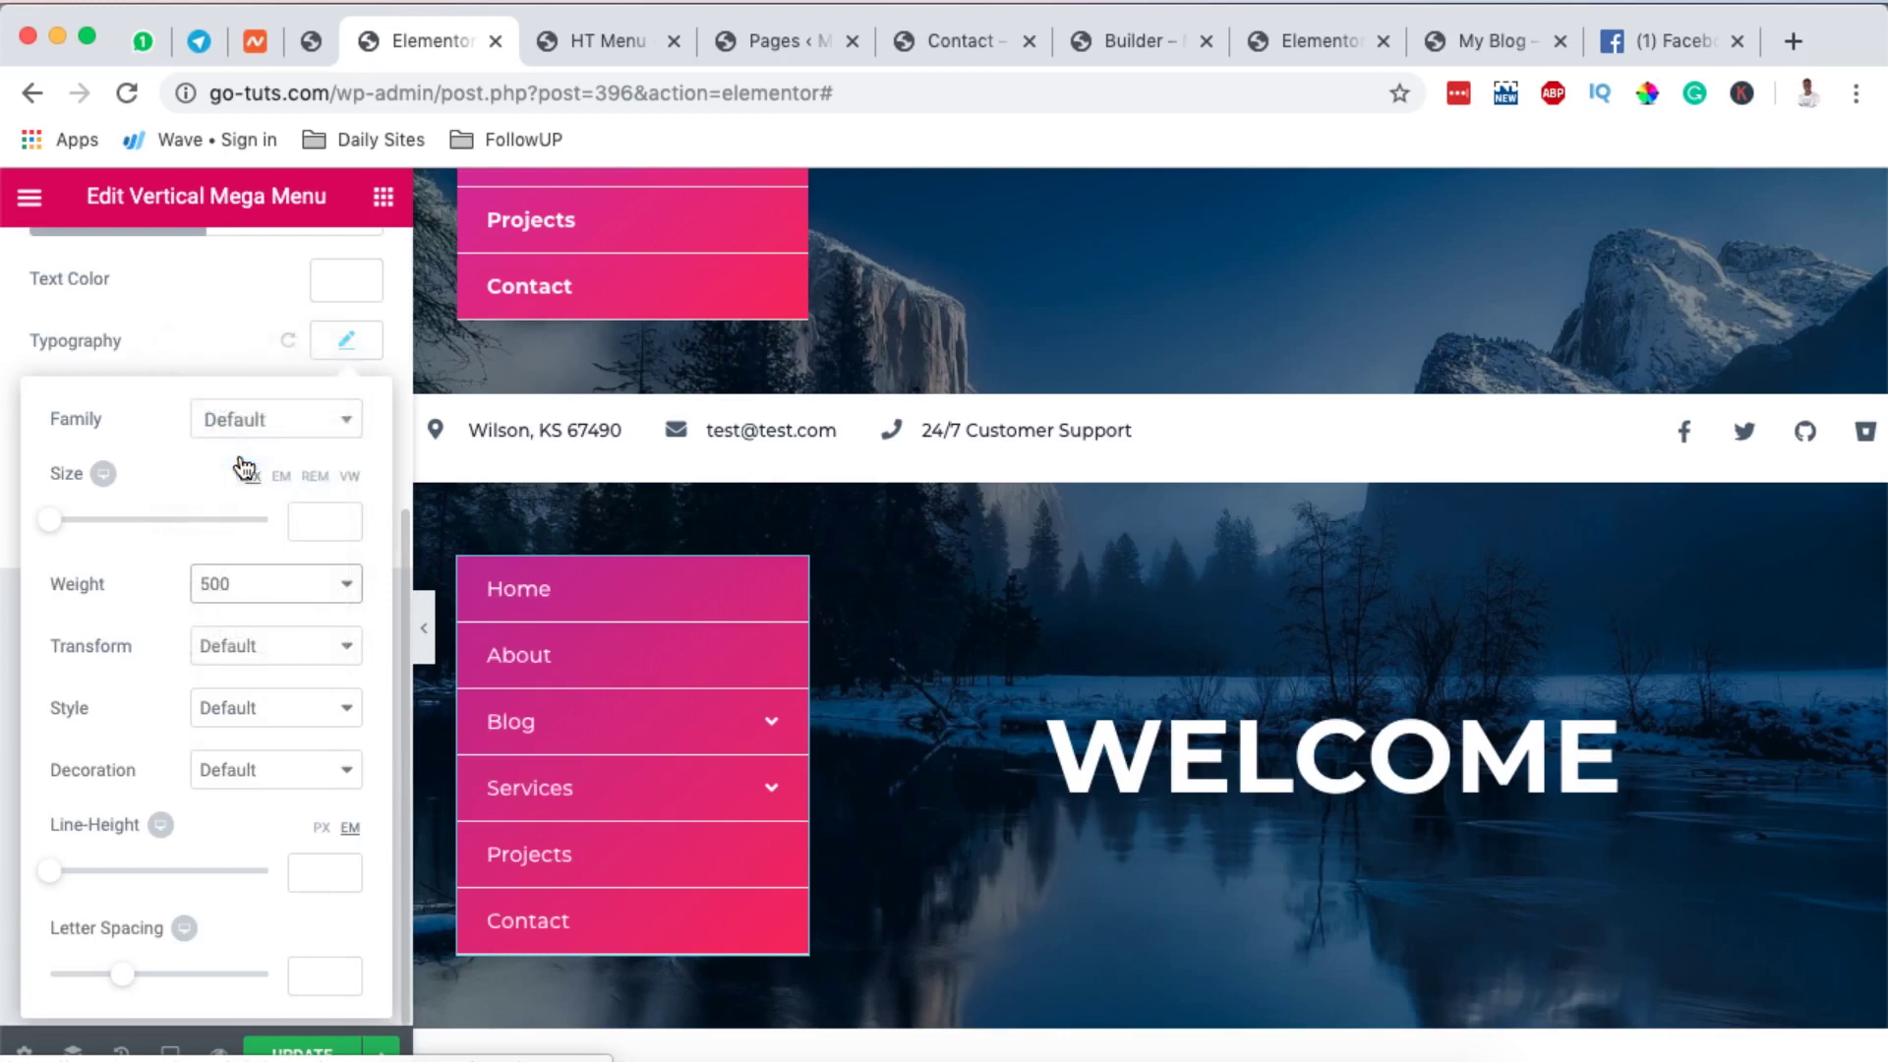
{"action": "left_click", "coordinate": [241, 580]}
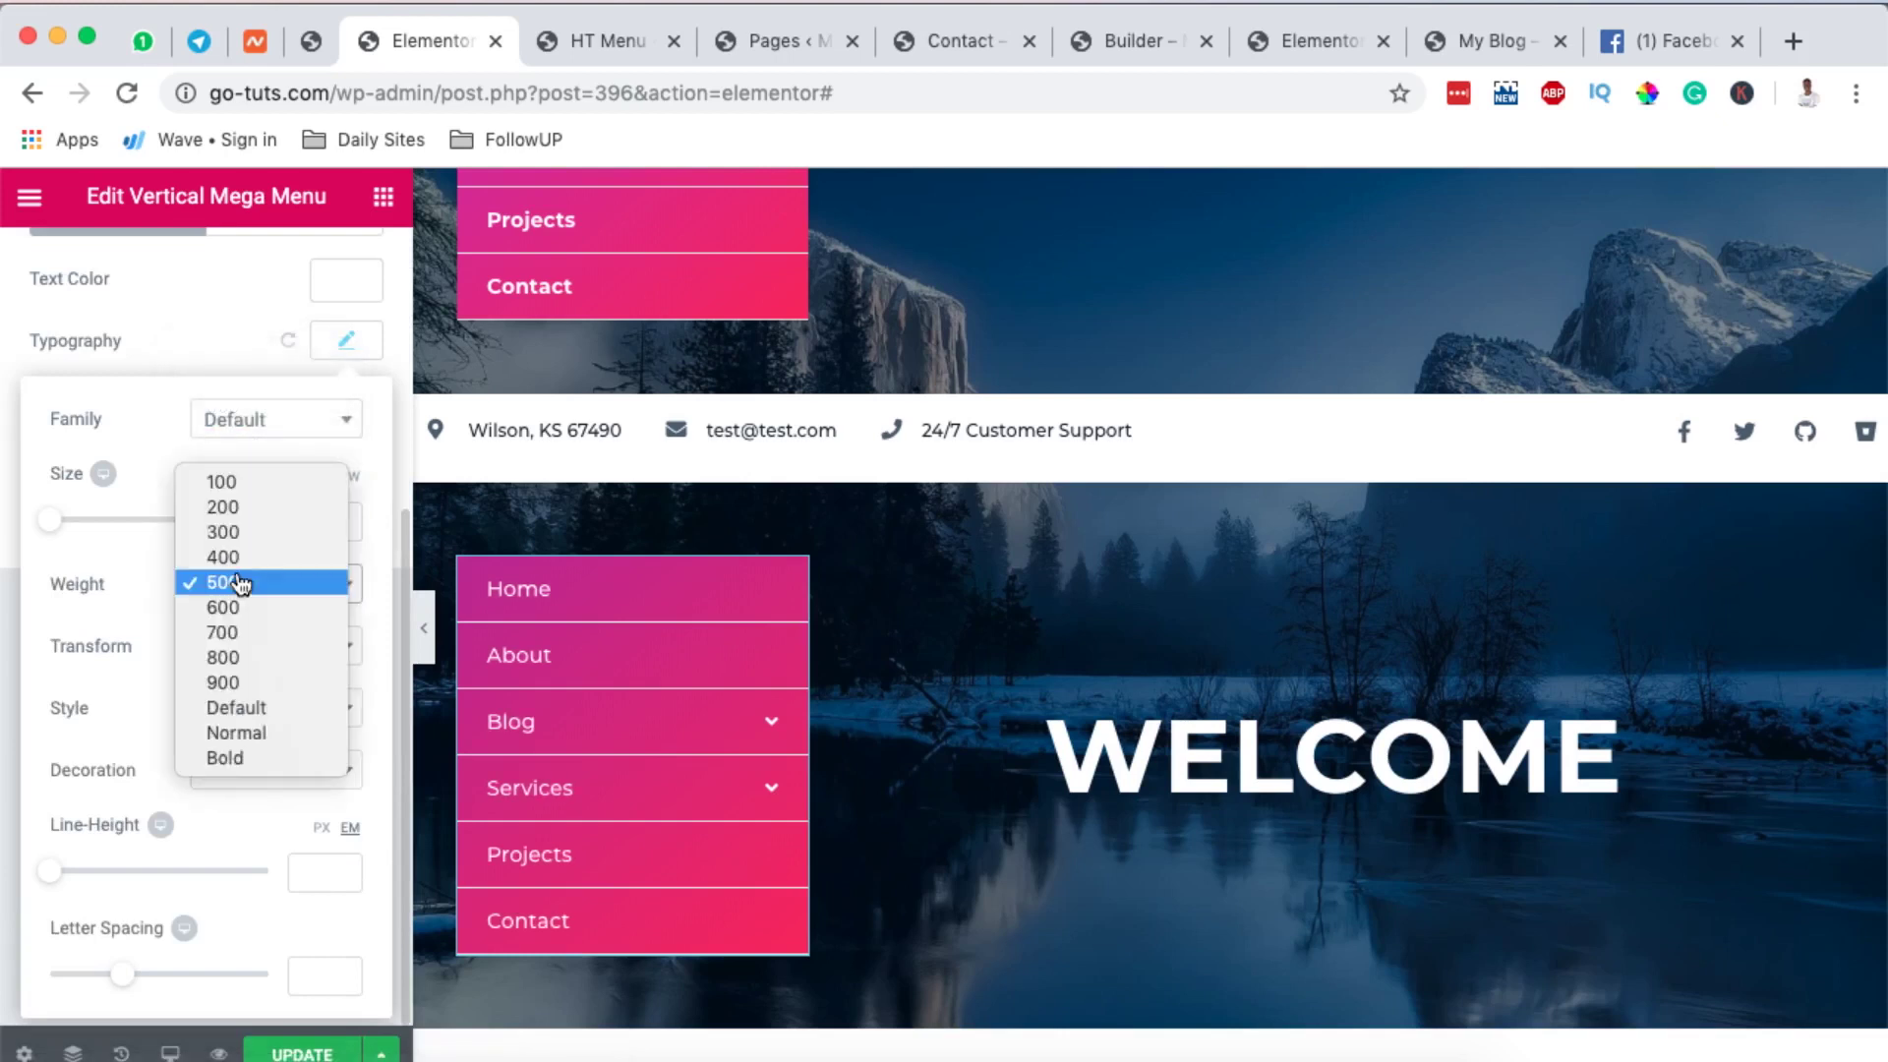
{"action": "left_click", "coordinate": [241, 640]}
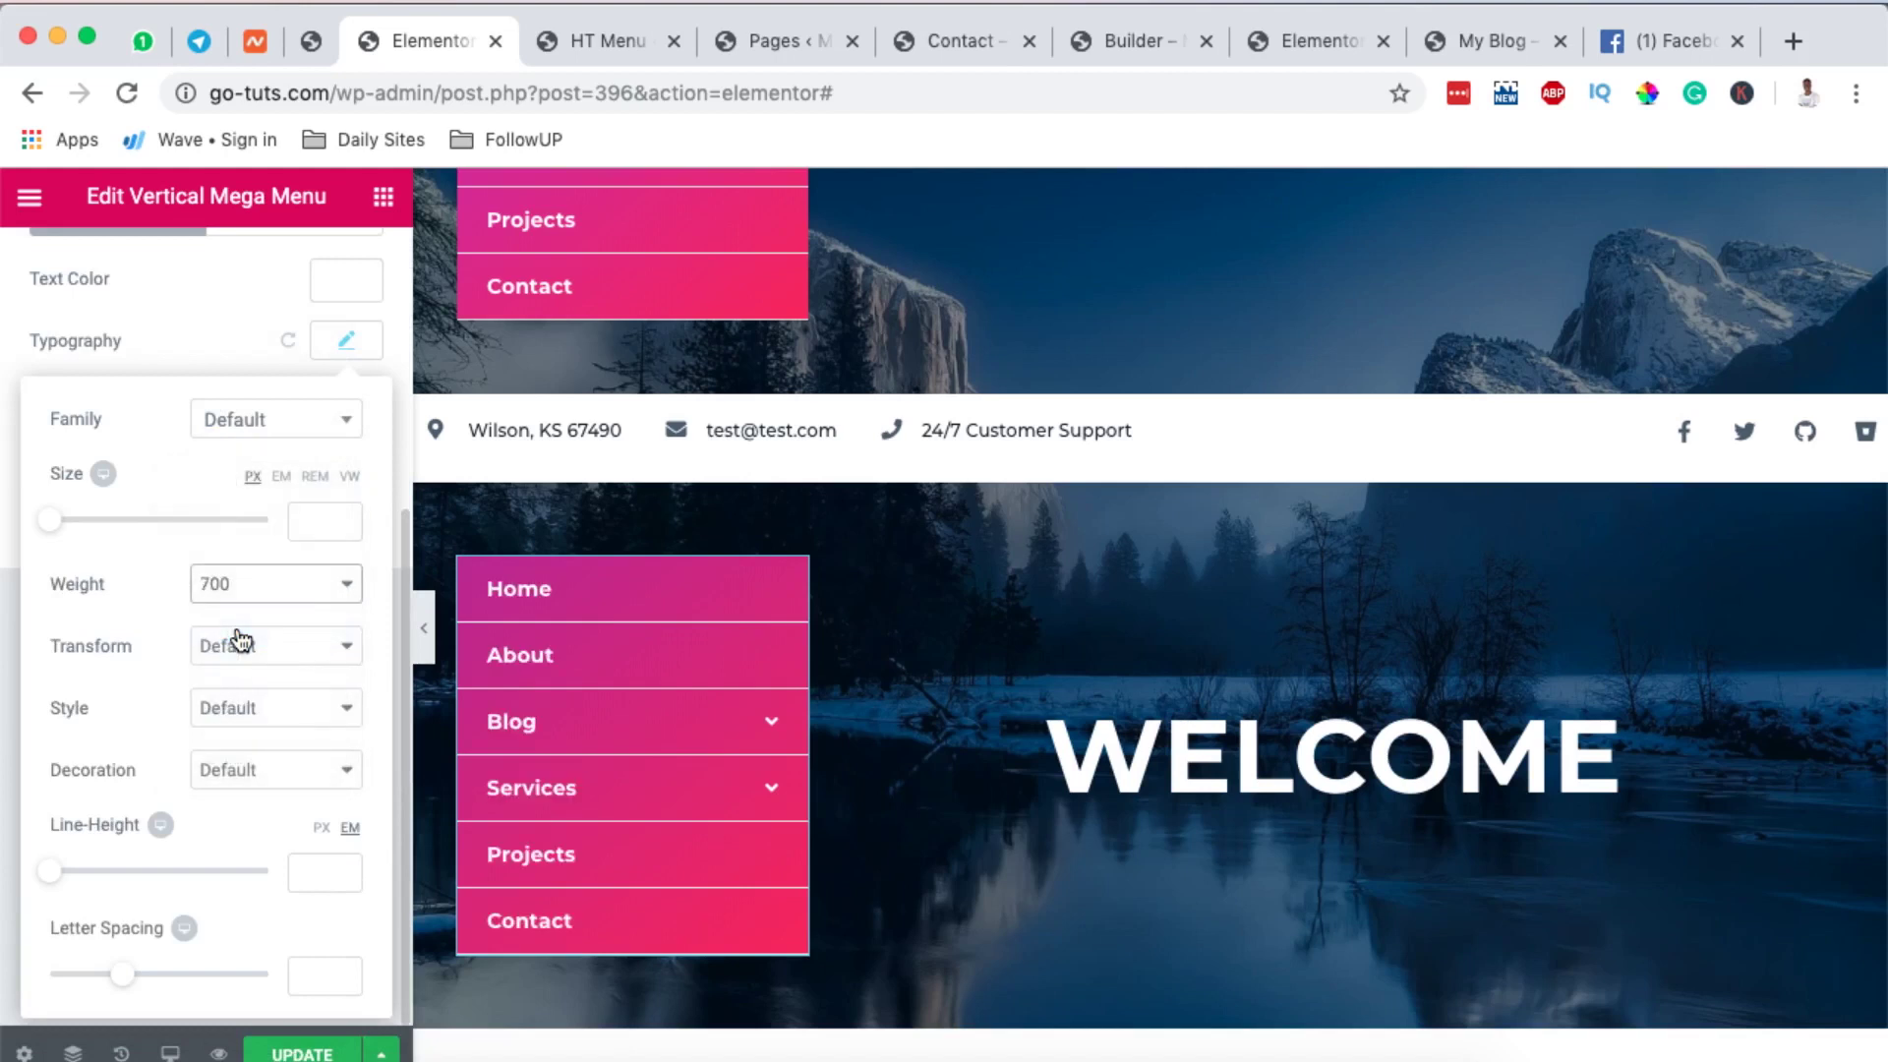
{"action": "mouse_move", "coordinate": [612, 733]}
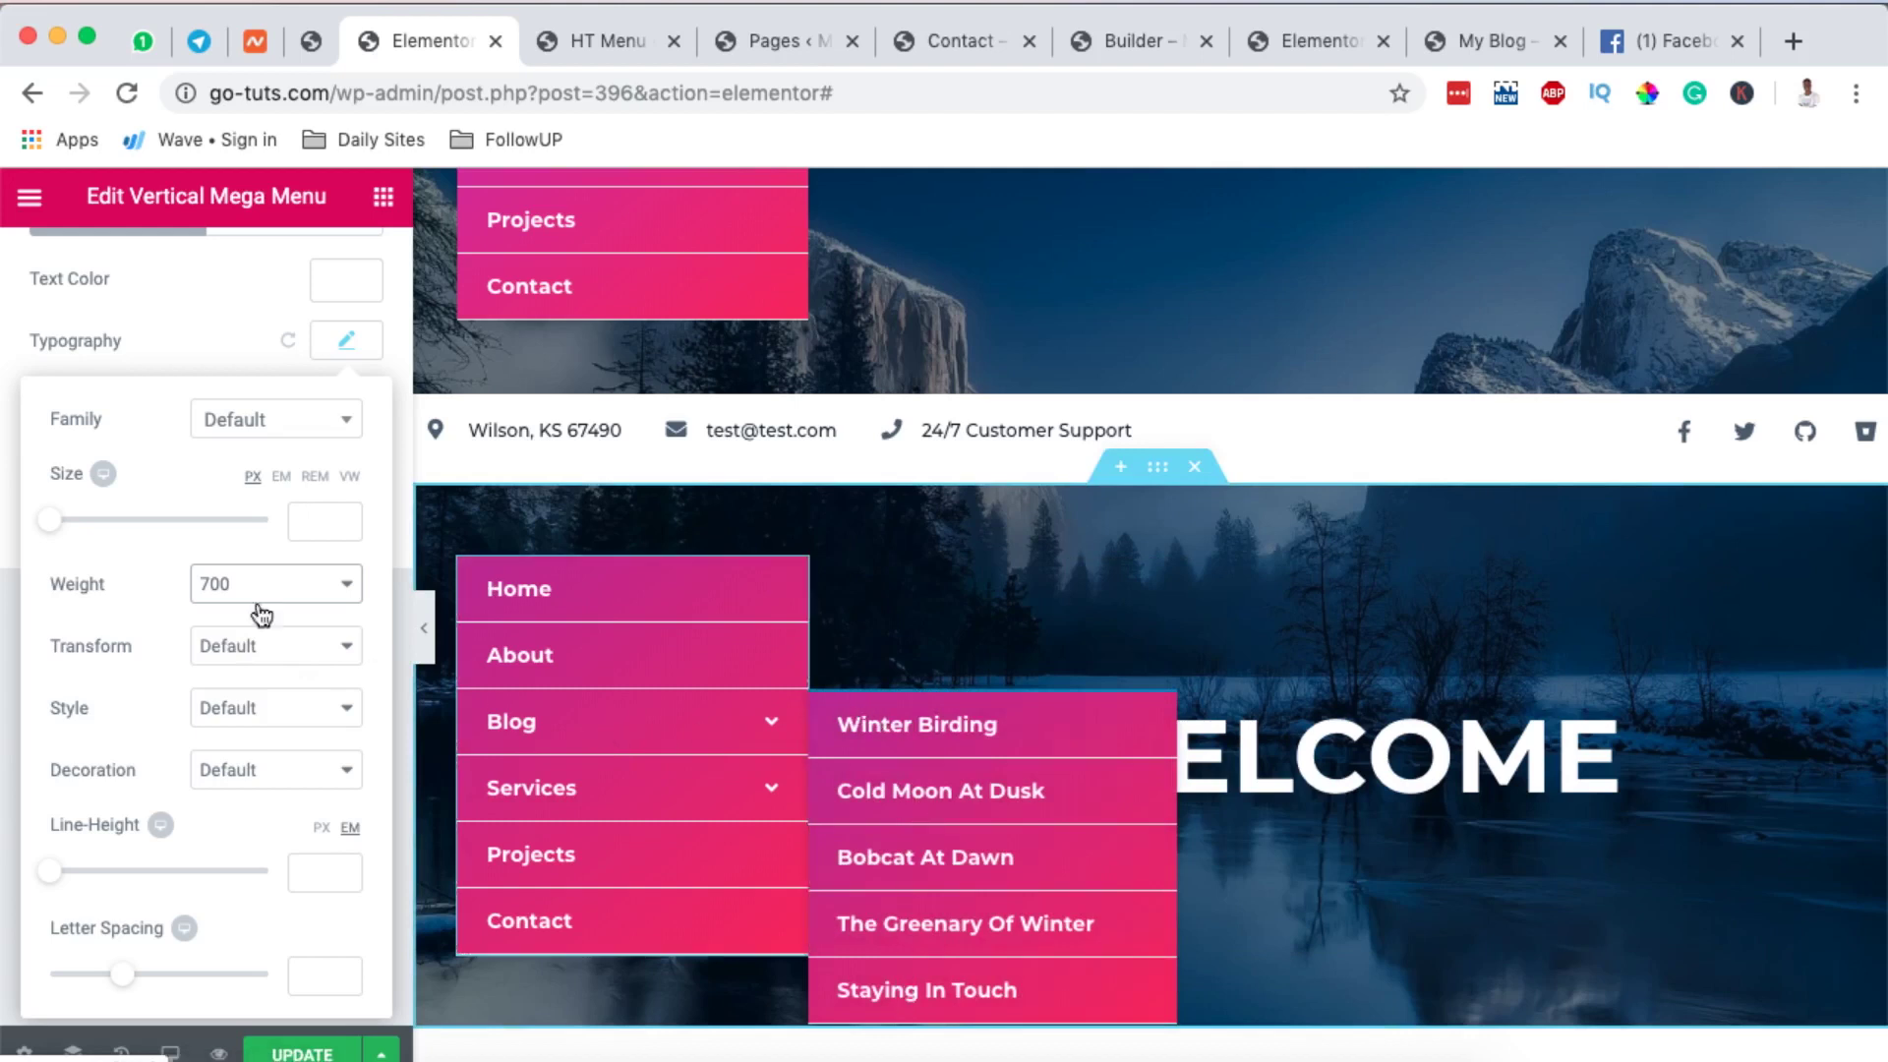
- Switch Main Menu Items to the Hover state with a Gradient background
{"action": "left_click", "coordinate": [349, 344]}
{"action": "scroll", "coordinate": [763, 468], "scroll_direction": "up", "scroll_amount": 4}
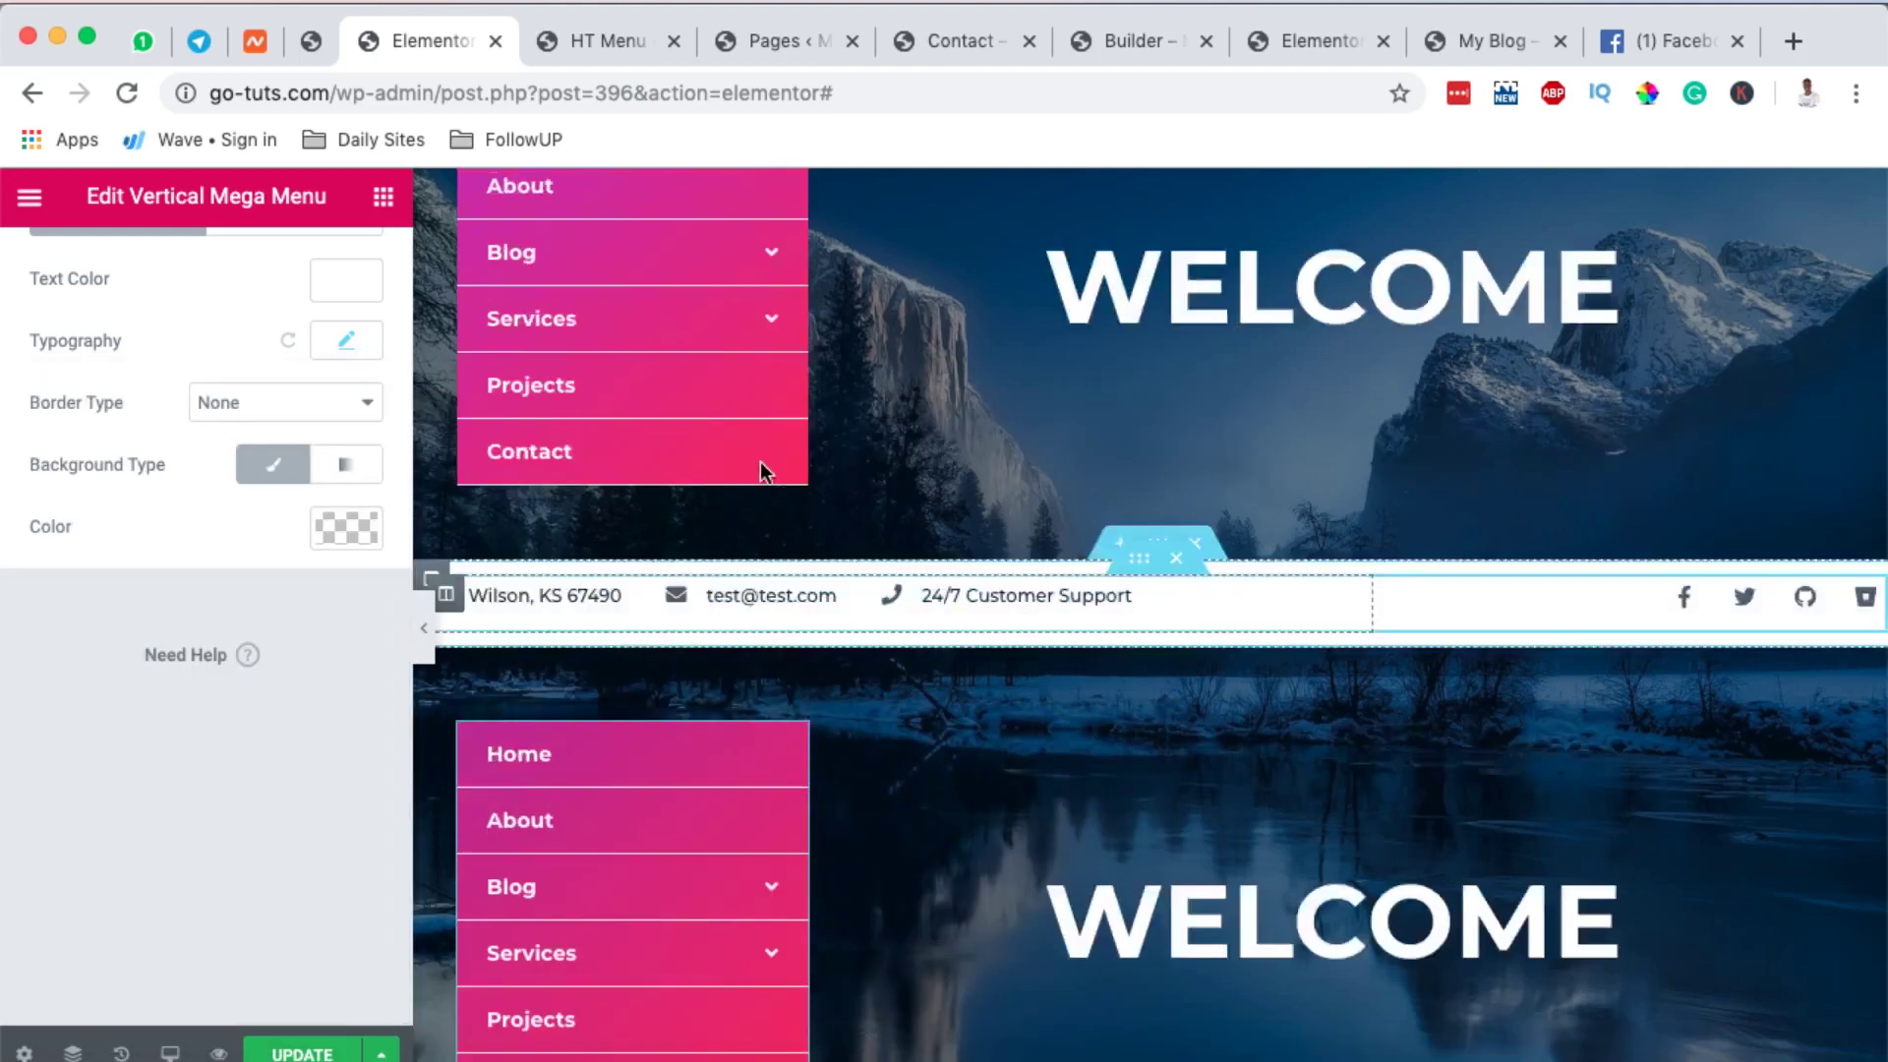
{"action": "mouse_move", "coordinate": [764, 474]}
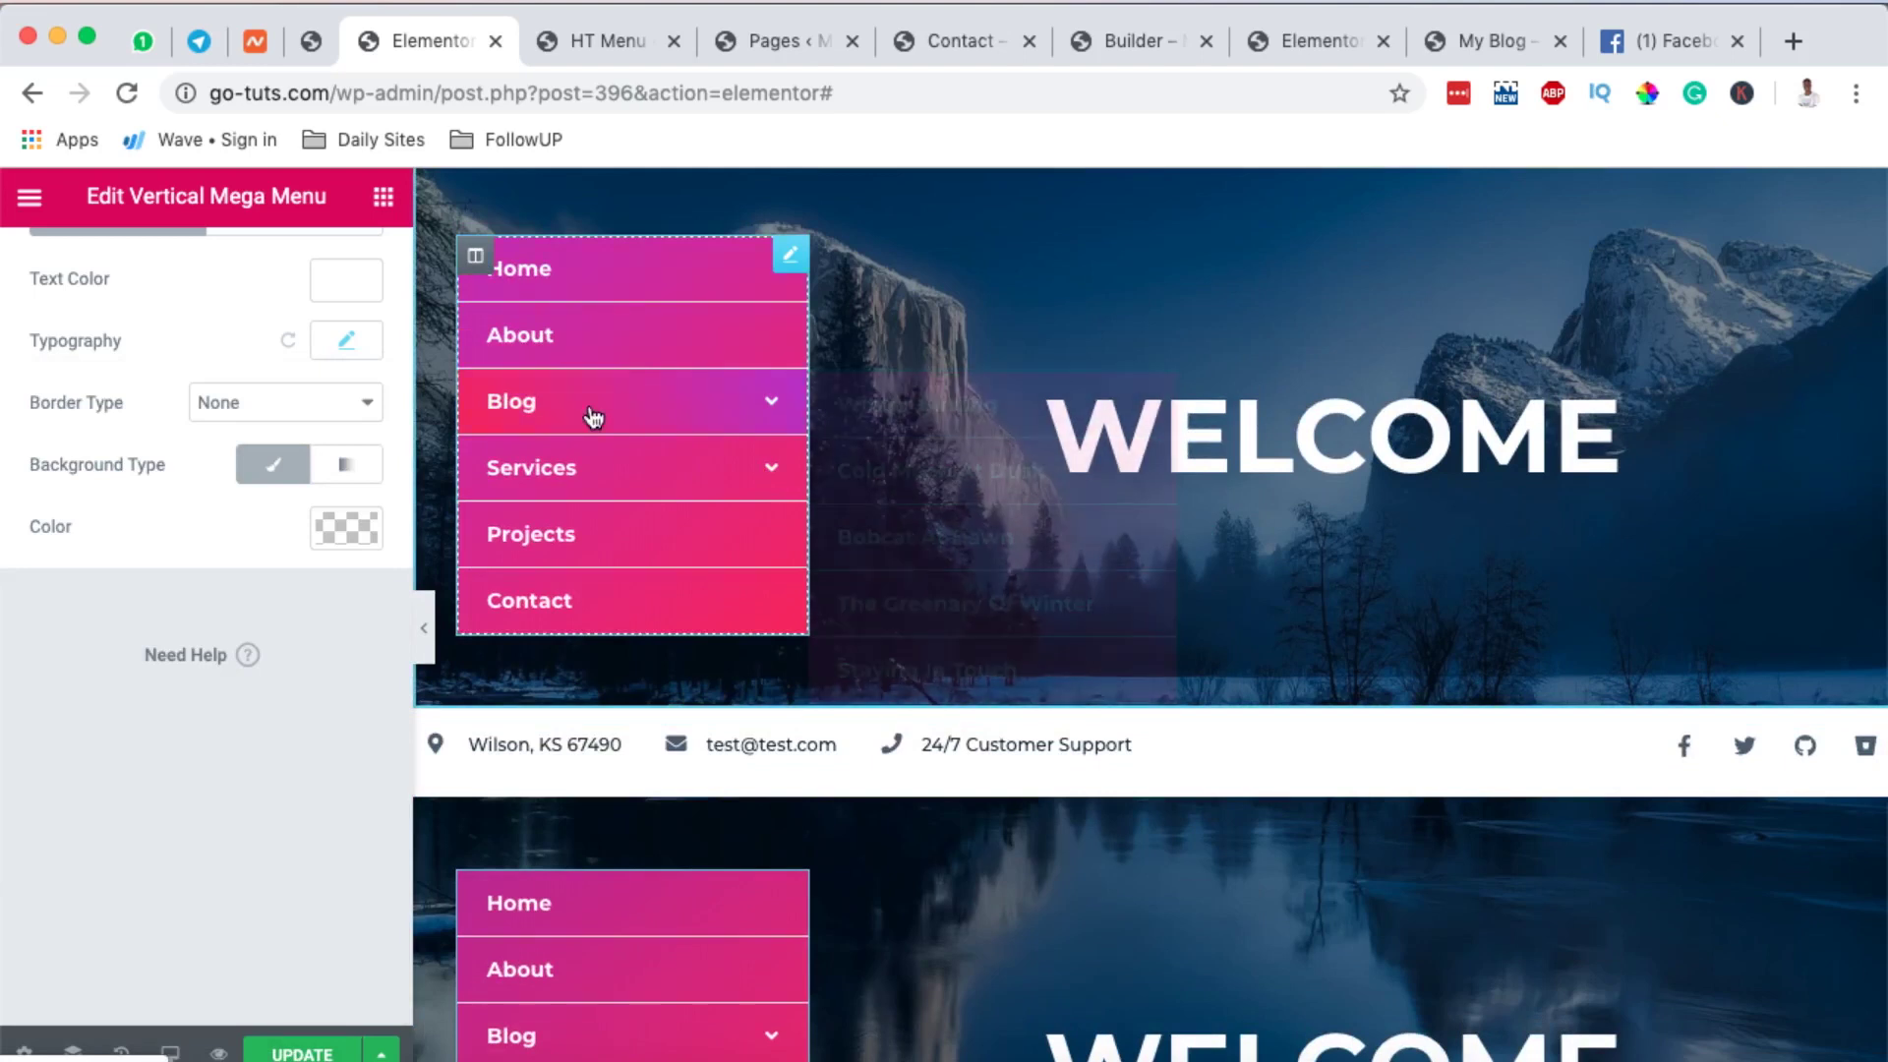
{"action": "scroll", "coordinate": [218, 568], "scroll_direction": "up", "scroll_amount": 2}
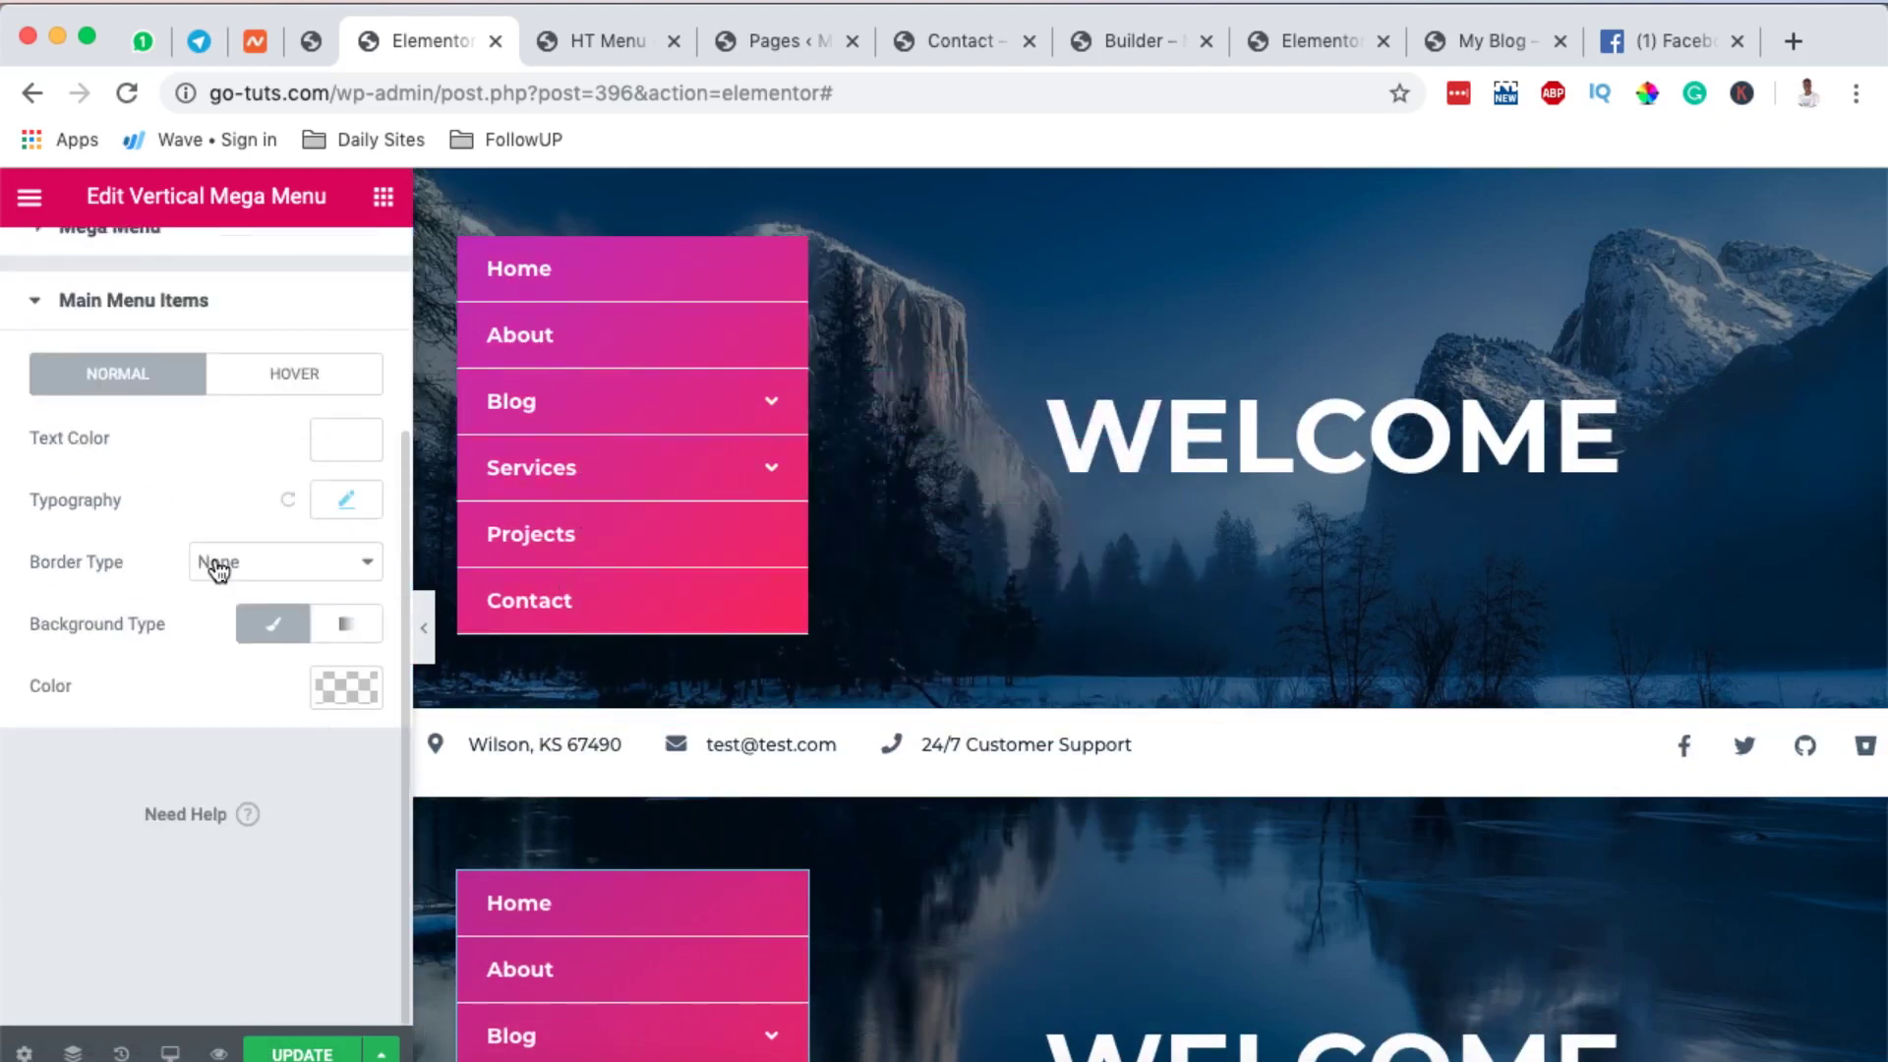
{"action": "scroll", "coordinate": [280, 387], "scroll_direction": "up", "scroll_amount": 2}
{"action": "left_click", "coordinate": [292, 565]}
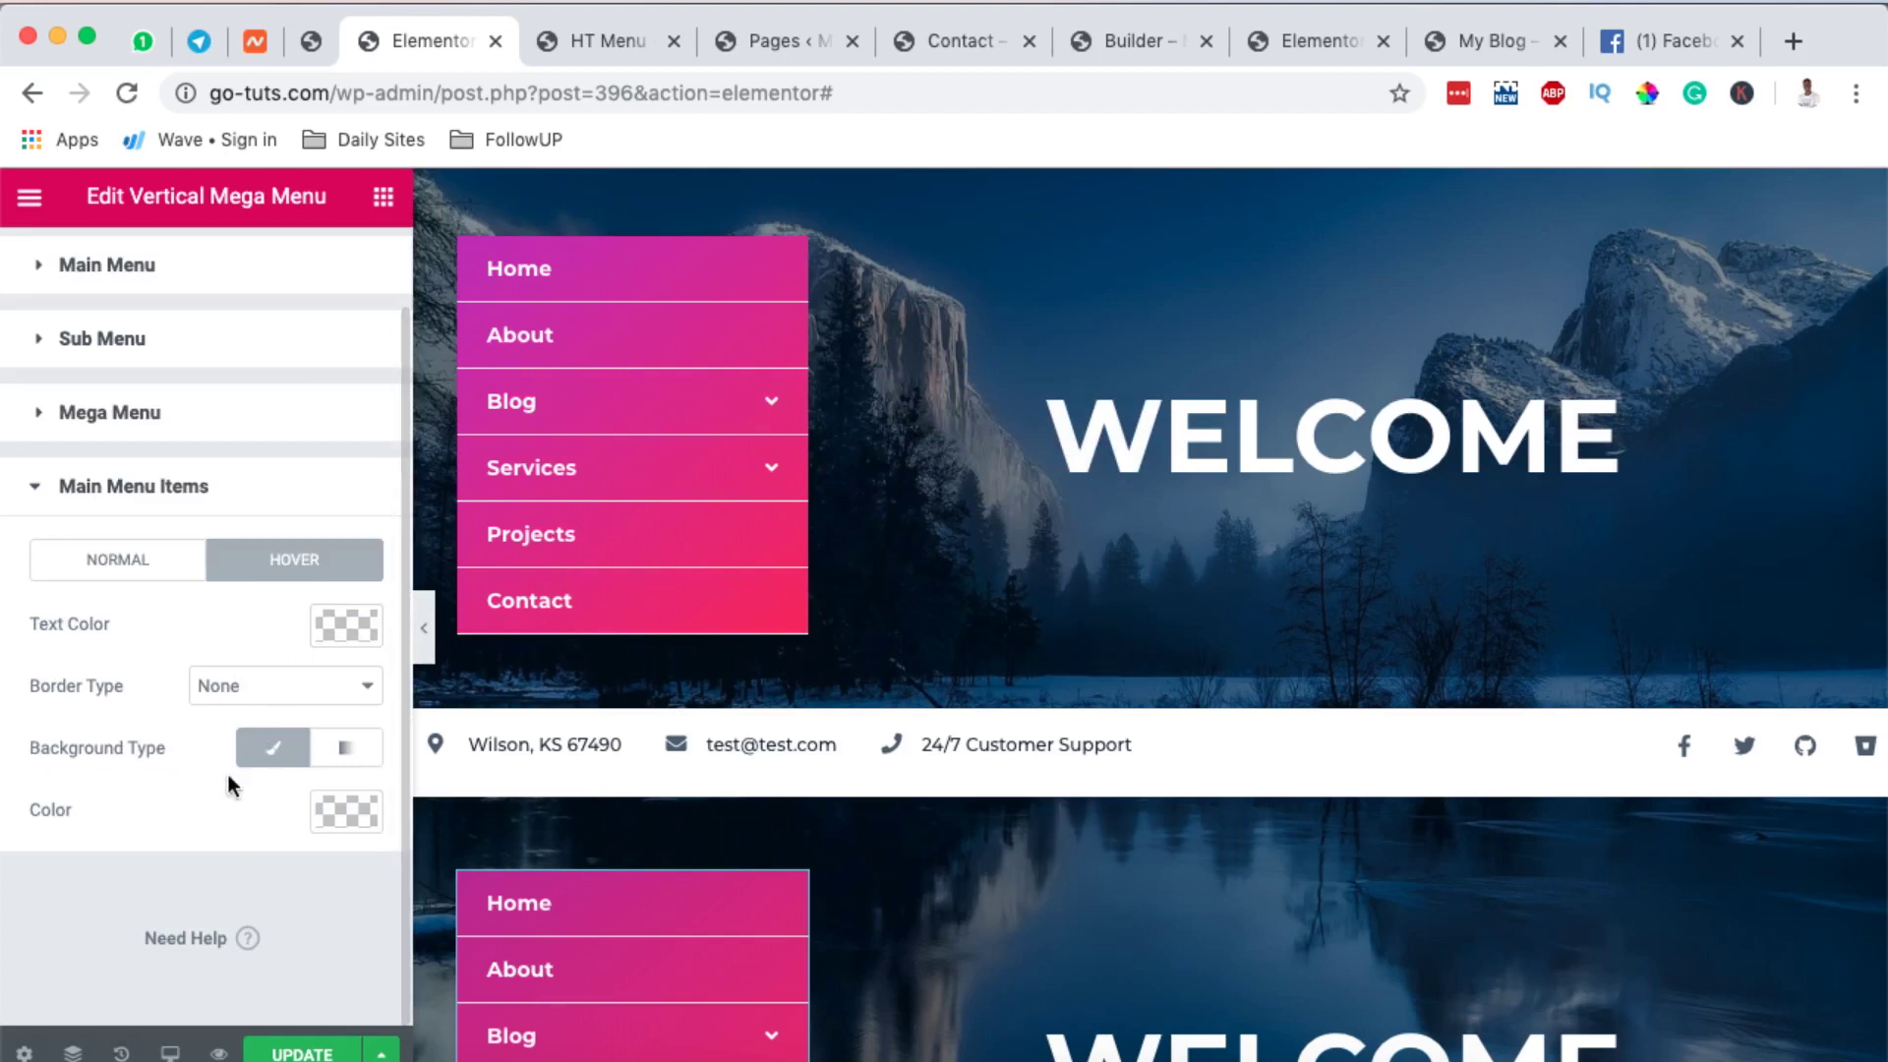
{"action": "left_click", "coordinate": [360, 756]}
{"action": "scroll", "coordinate": [255, 802], "scroll_direction": "down", "scroll_amount": 3}
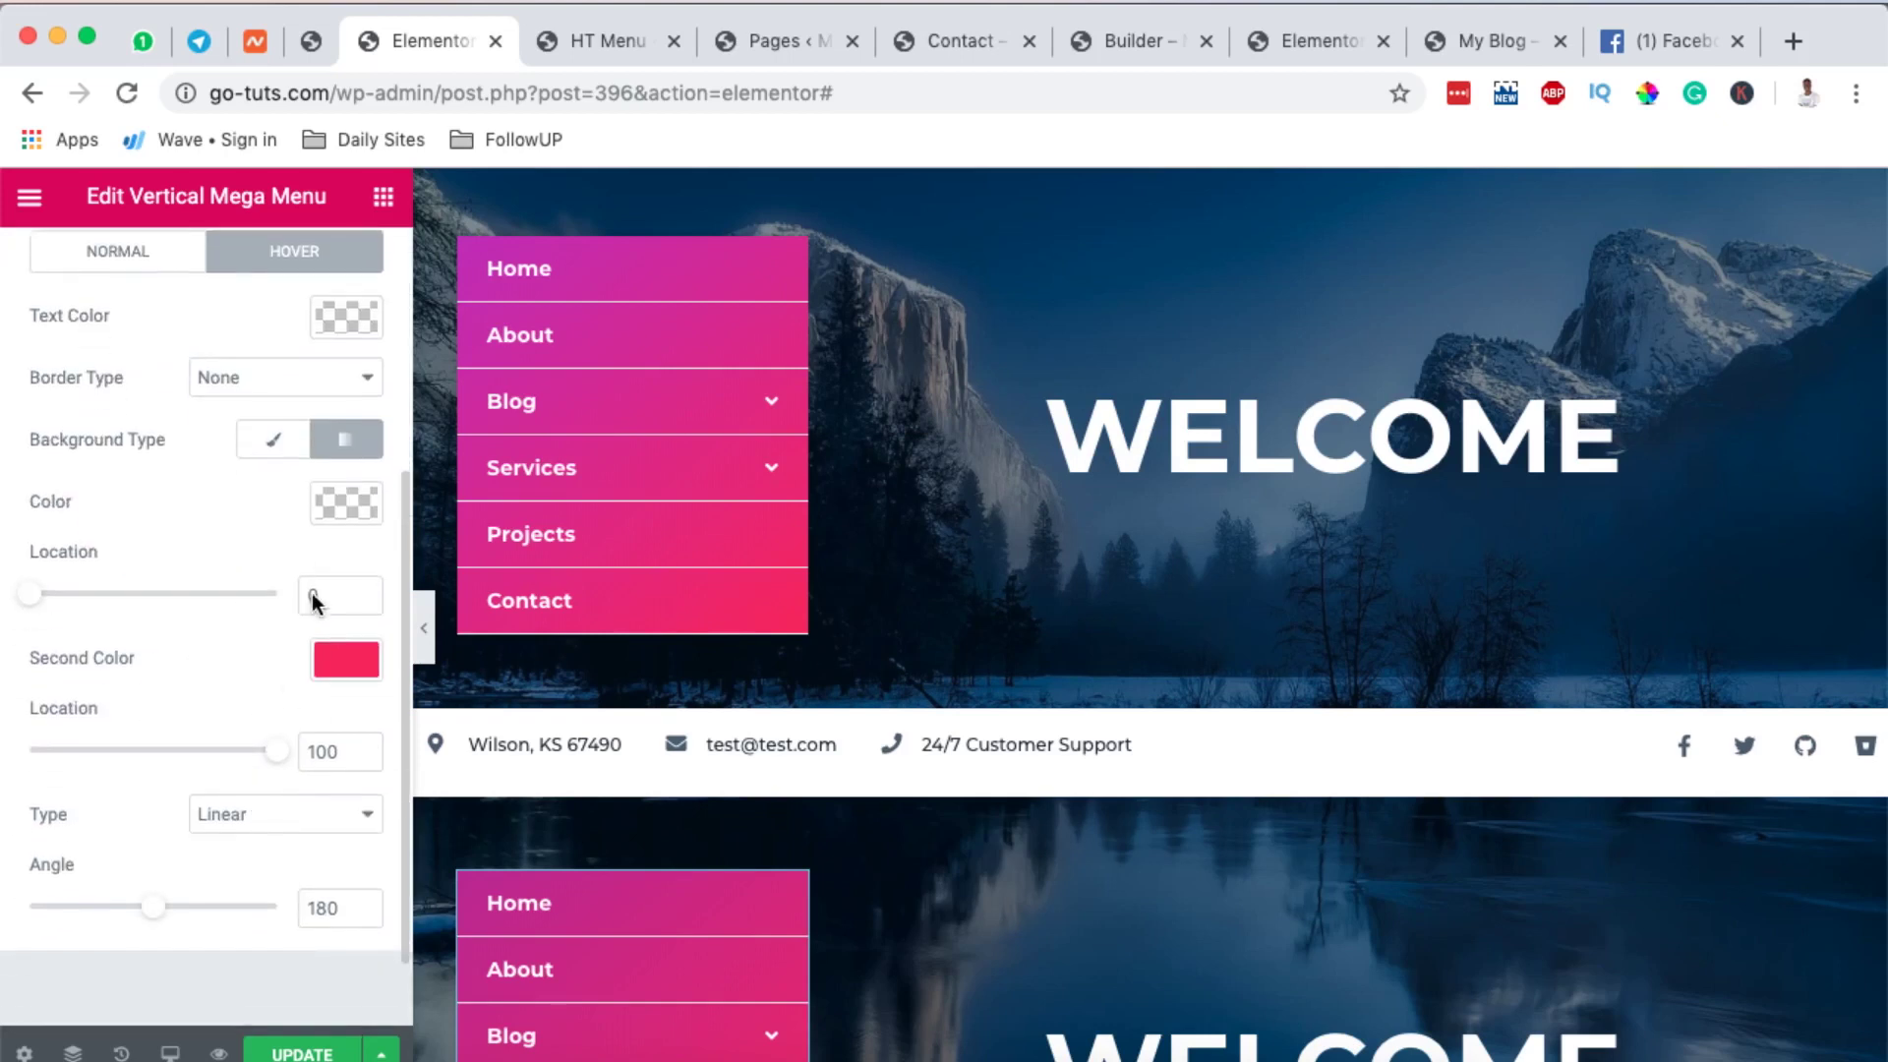
- Set the hover gradient's first colour to purple #6241b5
{"action": "left_click", "coordinate": [333, 493]}
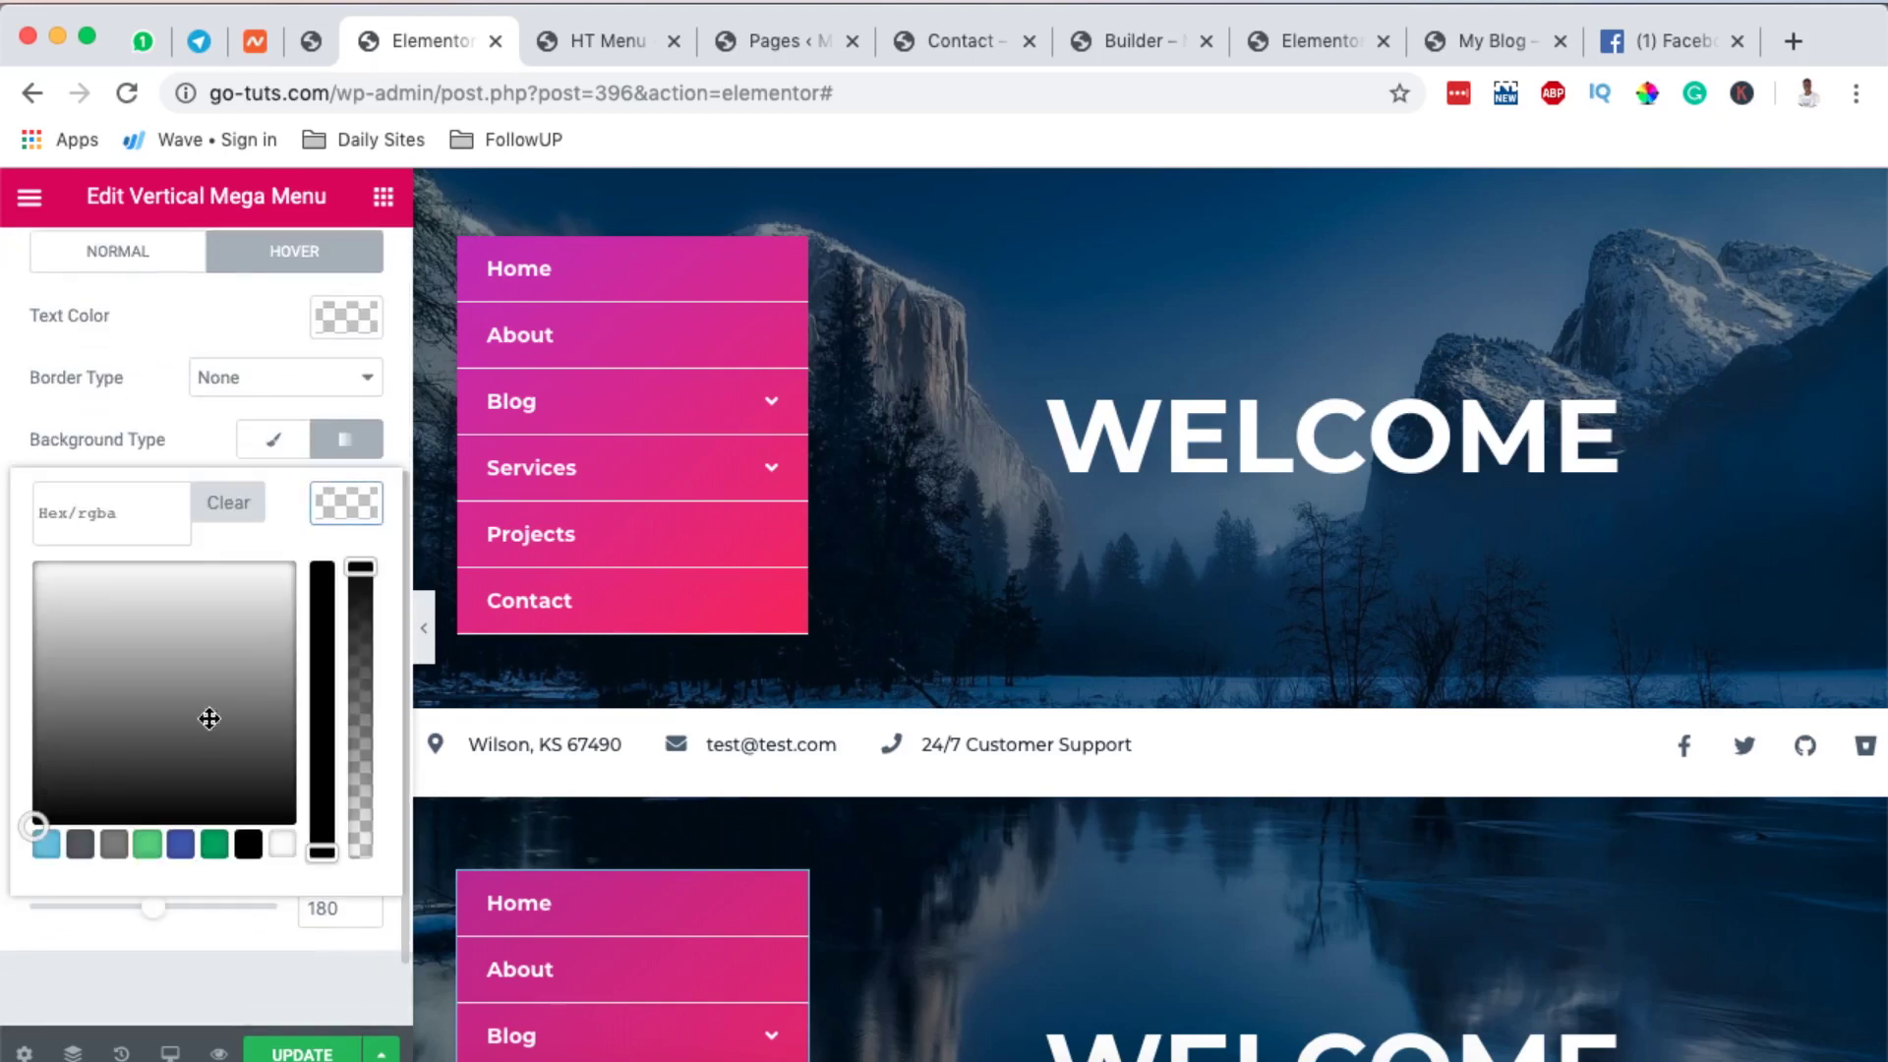
{"action": "left_click", "coordinate": [209, 719]}
{"action": "left_click", "coordinate": [181, 844]}
{"action": "left_click_drag", "start_coordinate": [203, 644], "coordinate": [225, 645]}
{"action": "left_click", "coordinate": [347, 506]}
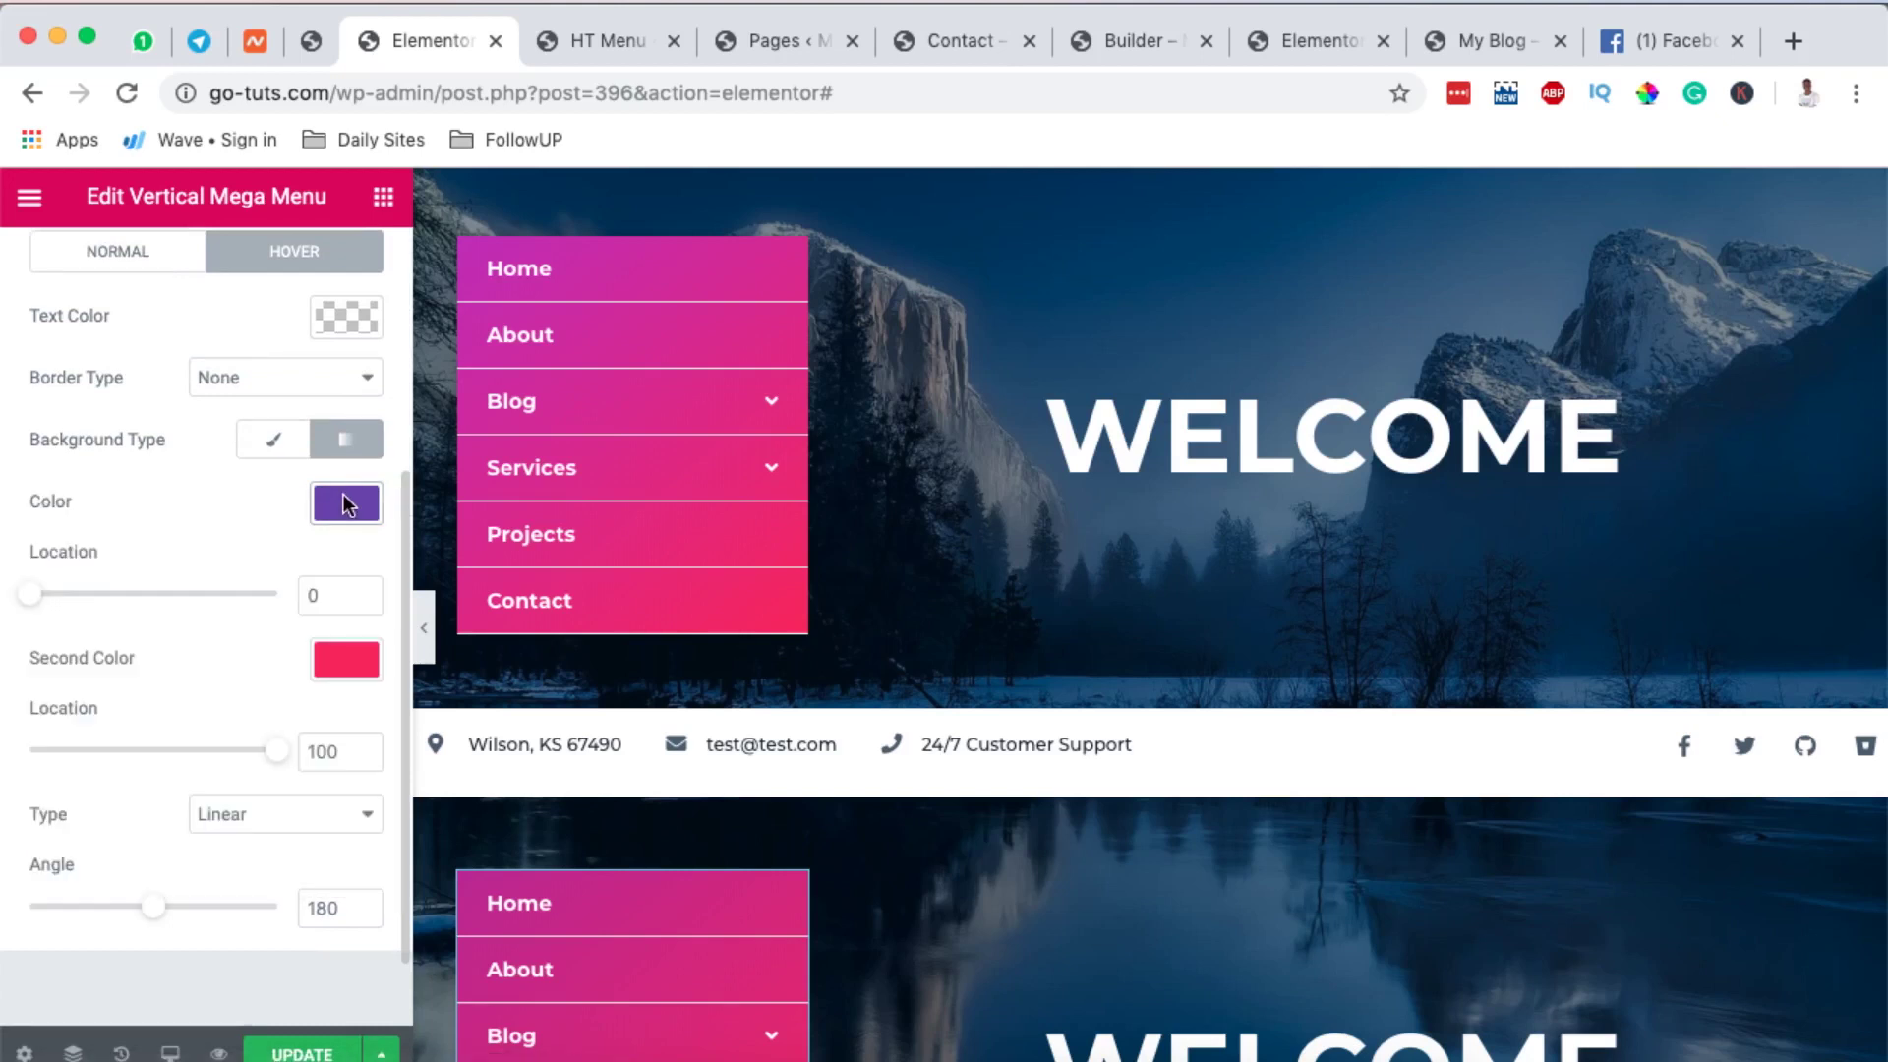
- Set the hover gradient's second colour to magenta #d123d1
{"action": "scroll", "coordinate": [283, 669], "scroll_direction": "down", "scroll_amount": 1}
{"action": "left_click", "coordinate": [344, 616]}
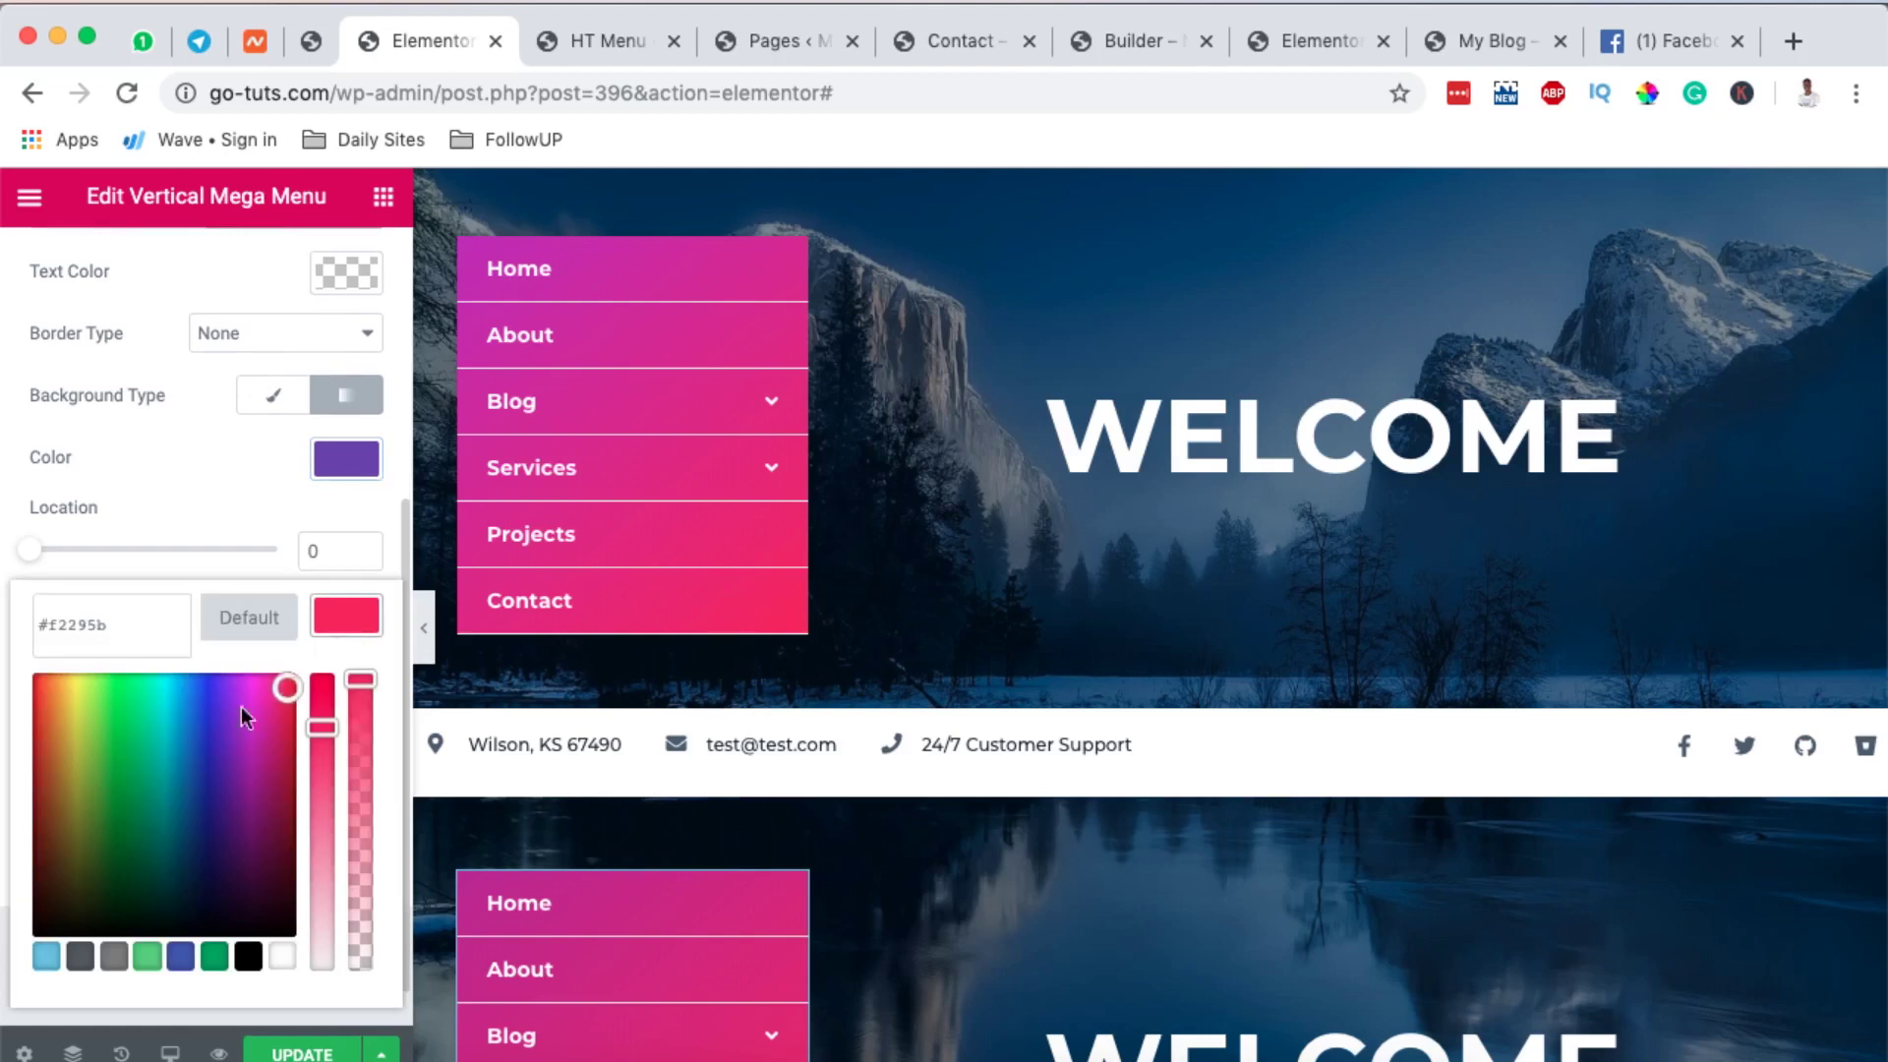
{"action": "left_click", "coordinate": [253, 724]}
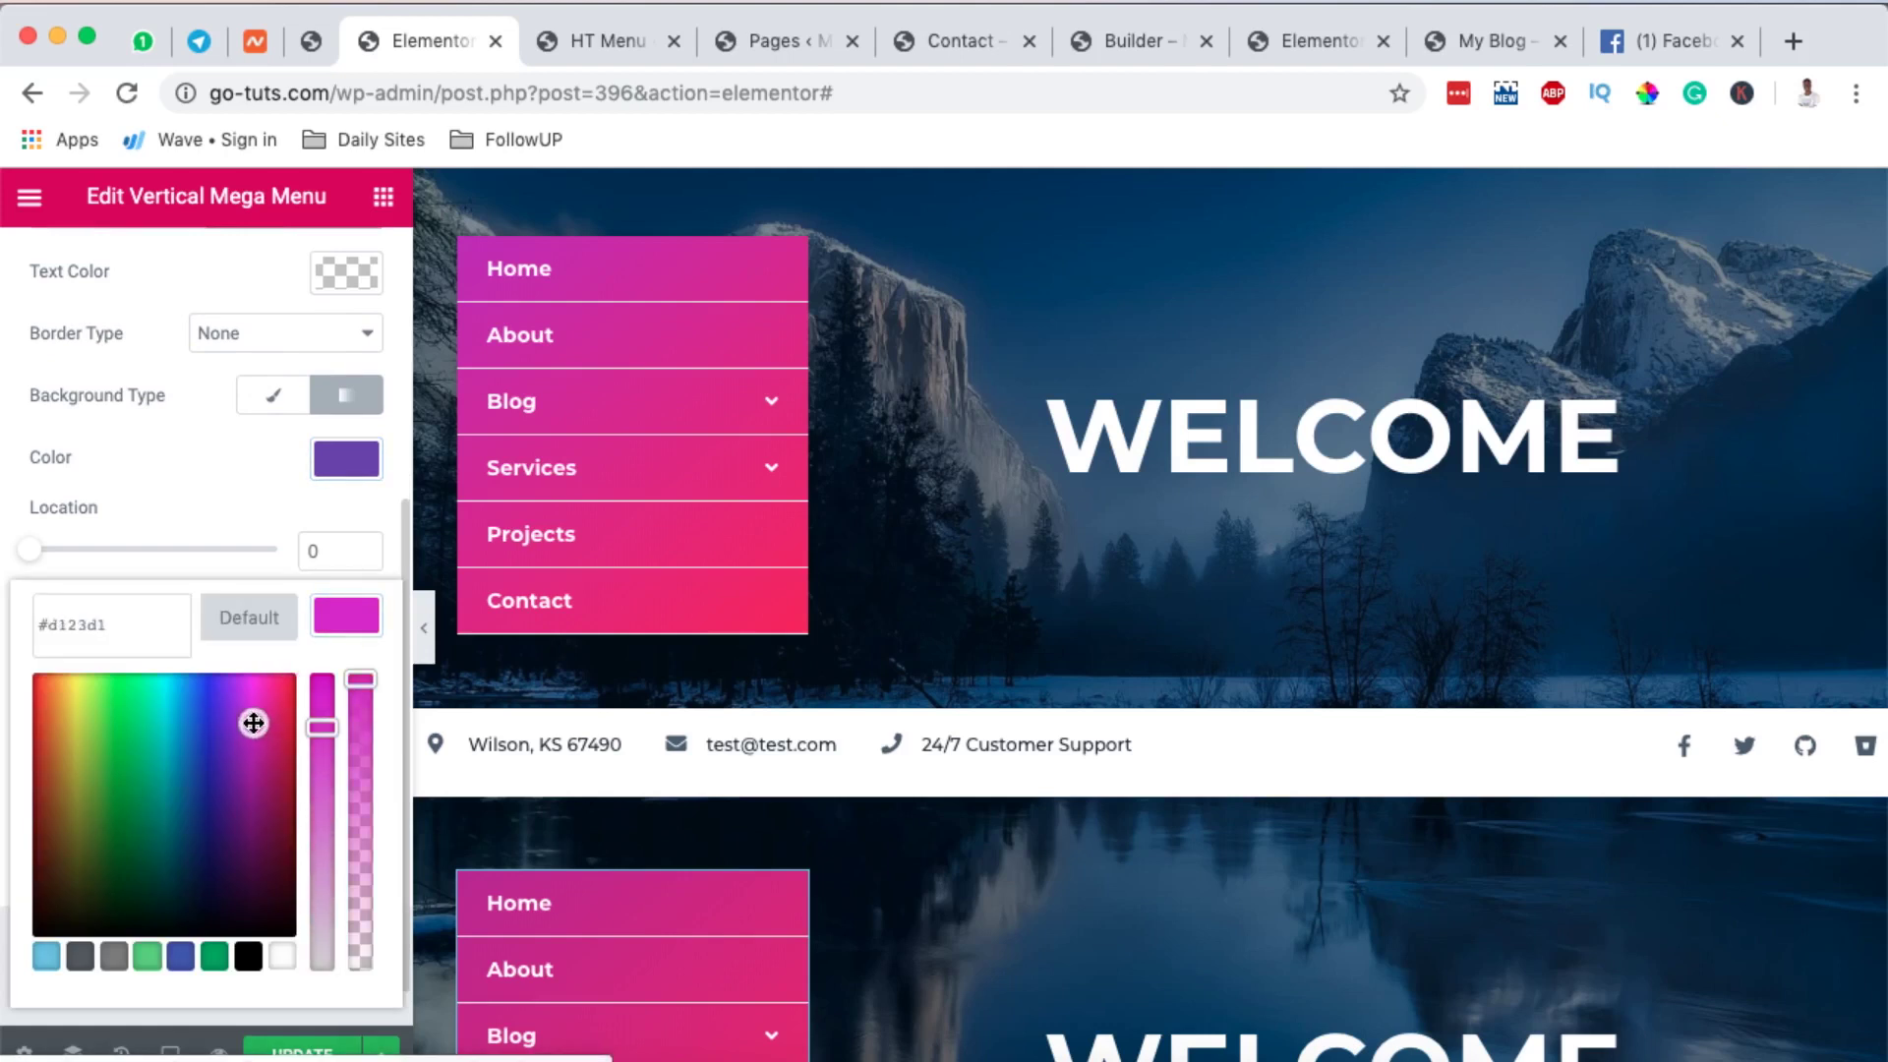
{"action": "scroll", "coordinate": [632, 758], "scroll_direction": "down", "scroll_amount": 5}
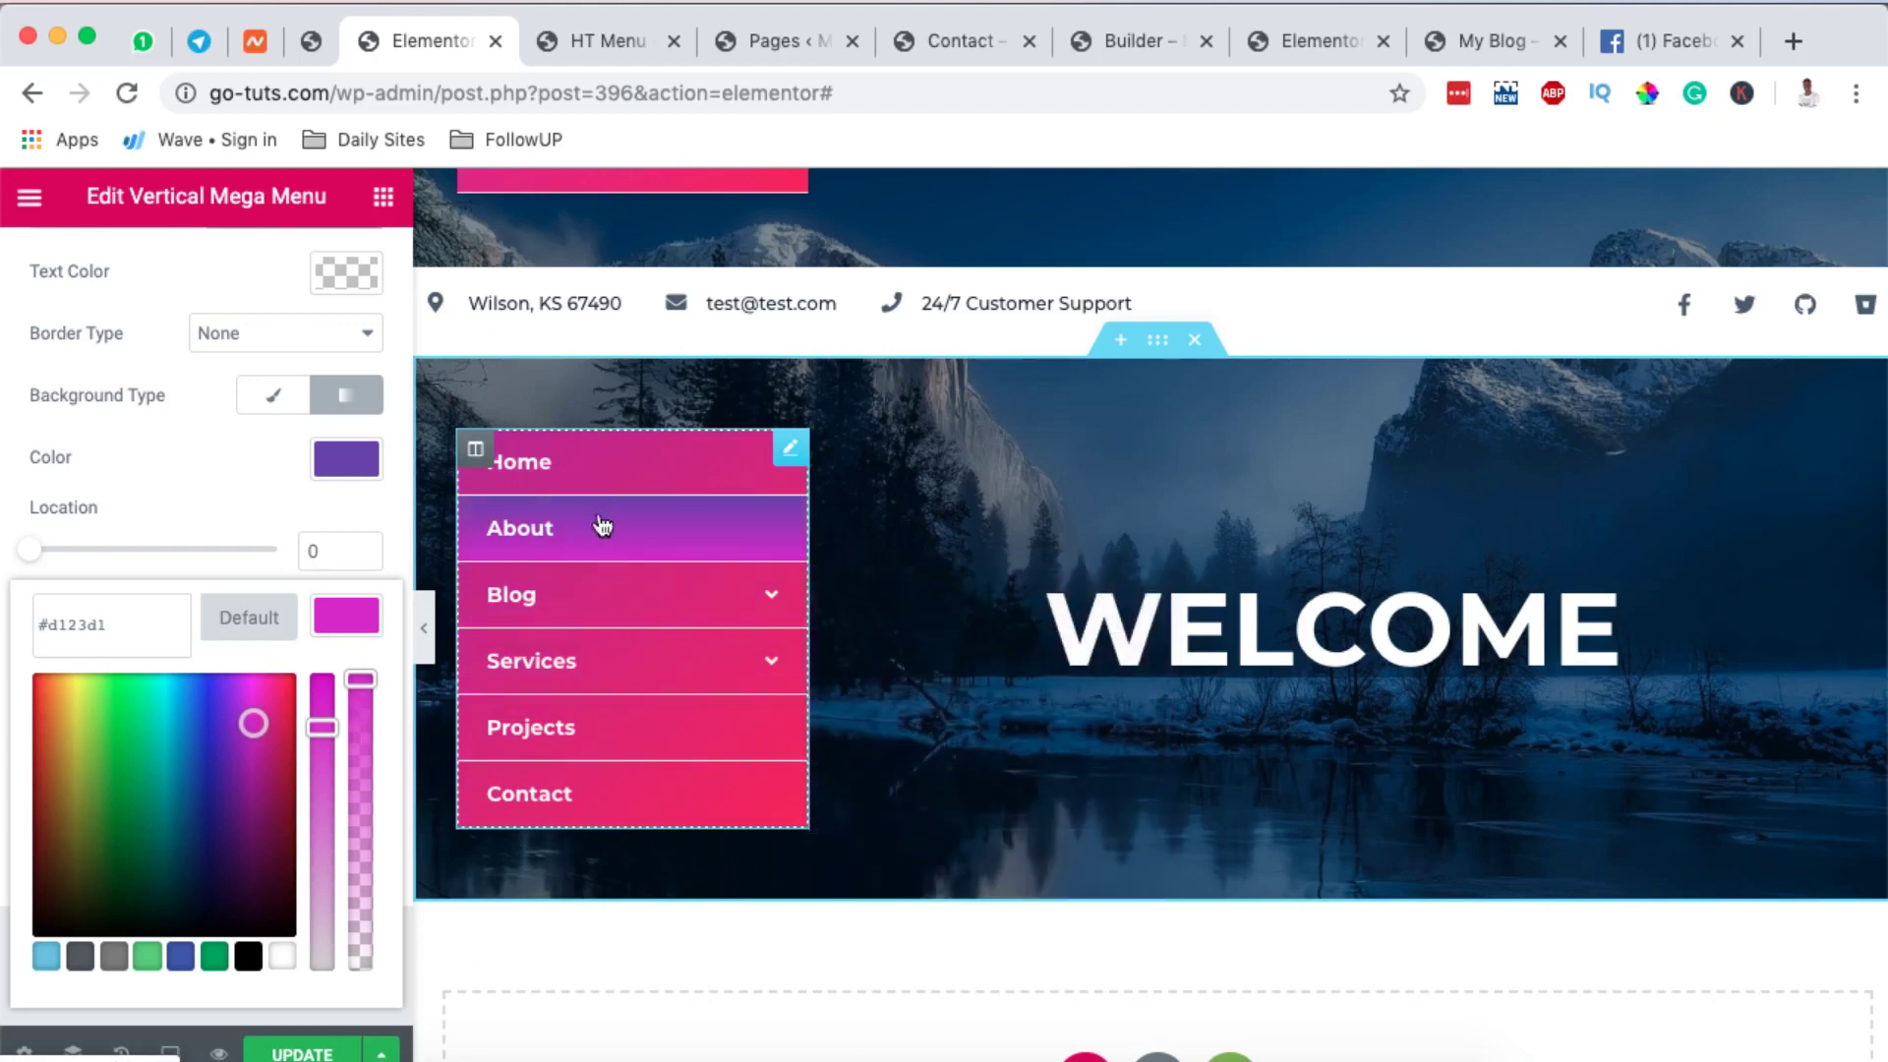
{"action": "mouse_move", "coordinate": [725, 595]}
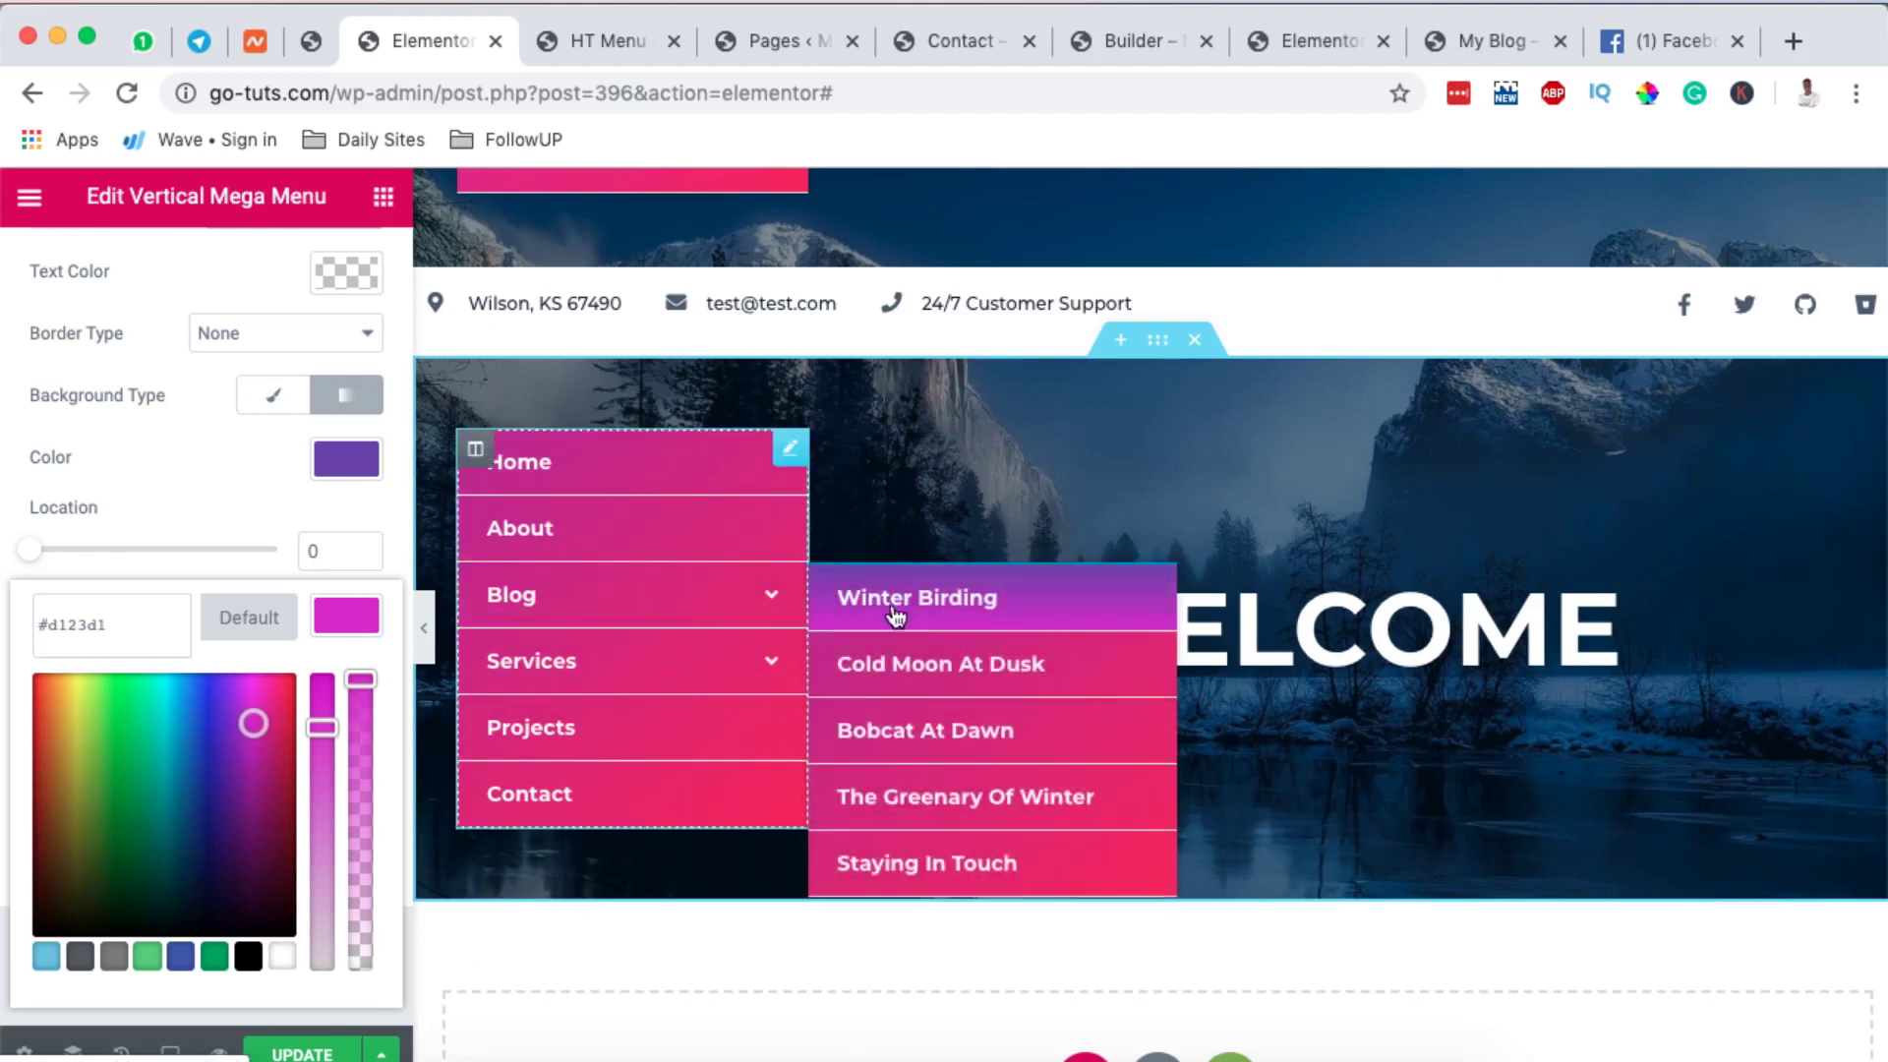
- Drag the hover gradient Angle to 50° and Second Color Location to 60
{"action": "left_click", "coordinate": [315, 536]}
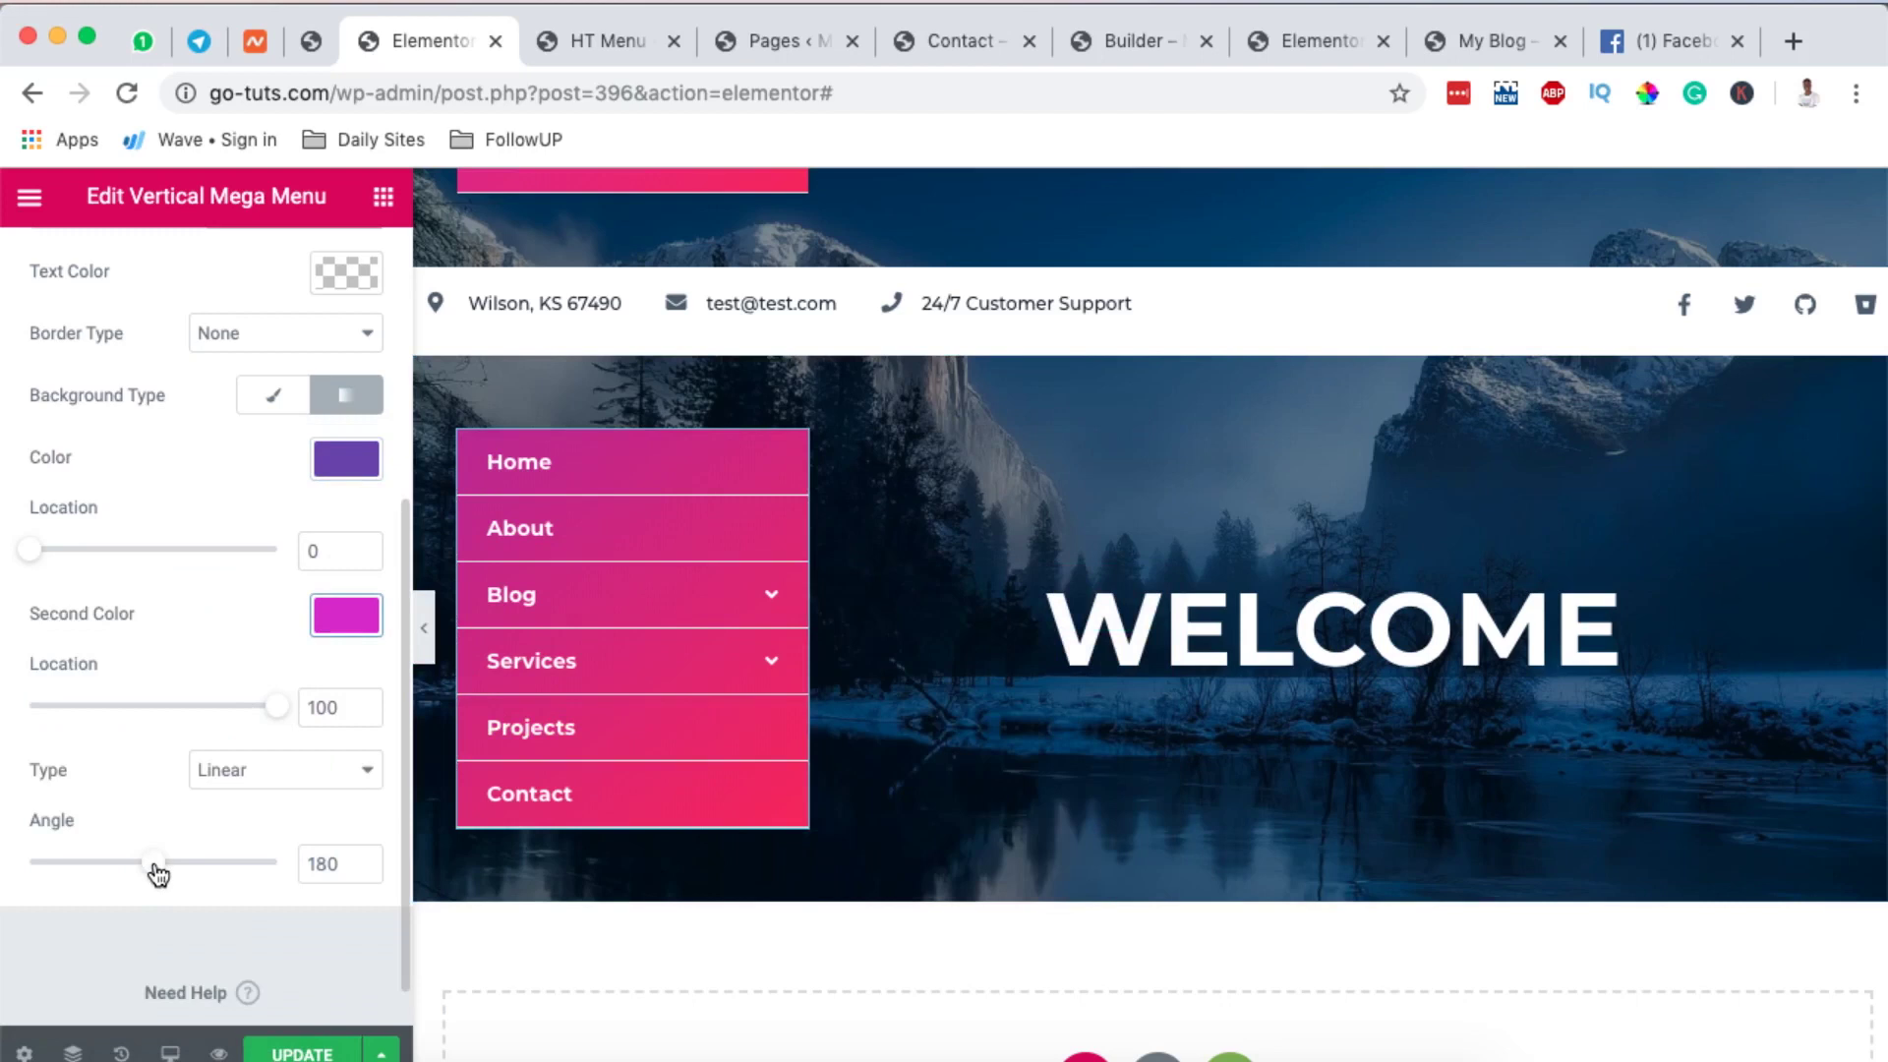
{"action": "left_click_drag", "start_coordinate": [157, 870], "coordinate": [91, 870]}
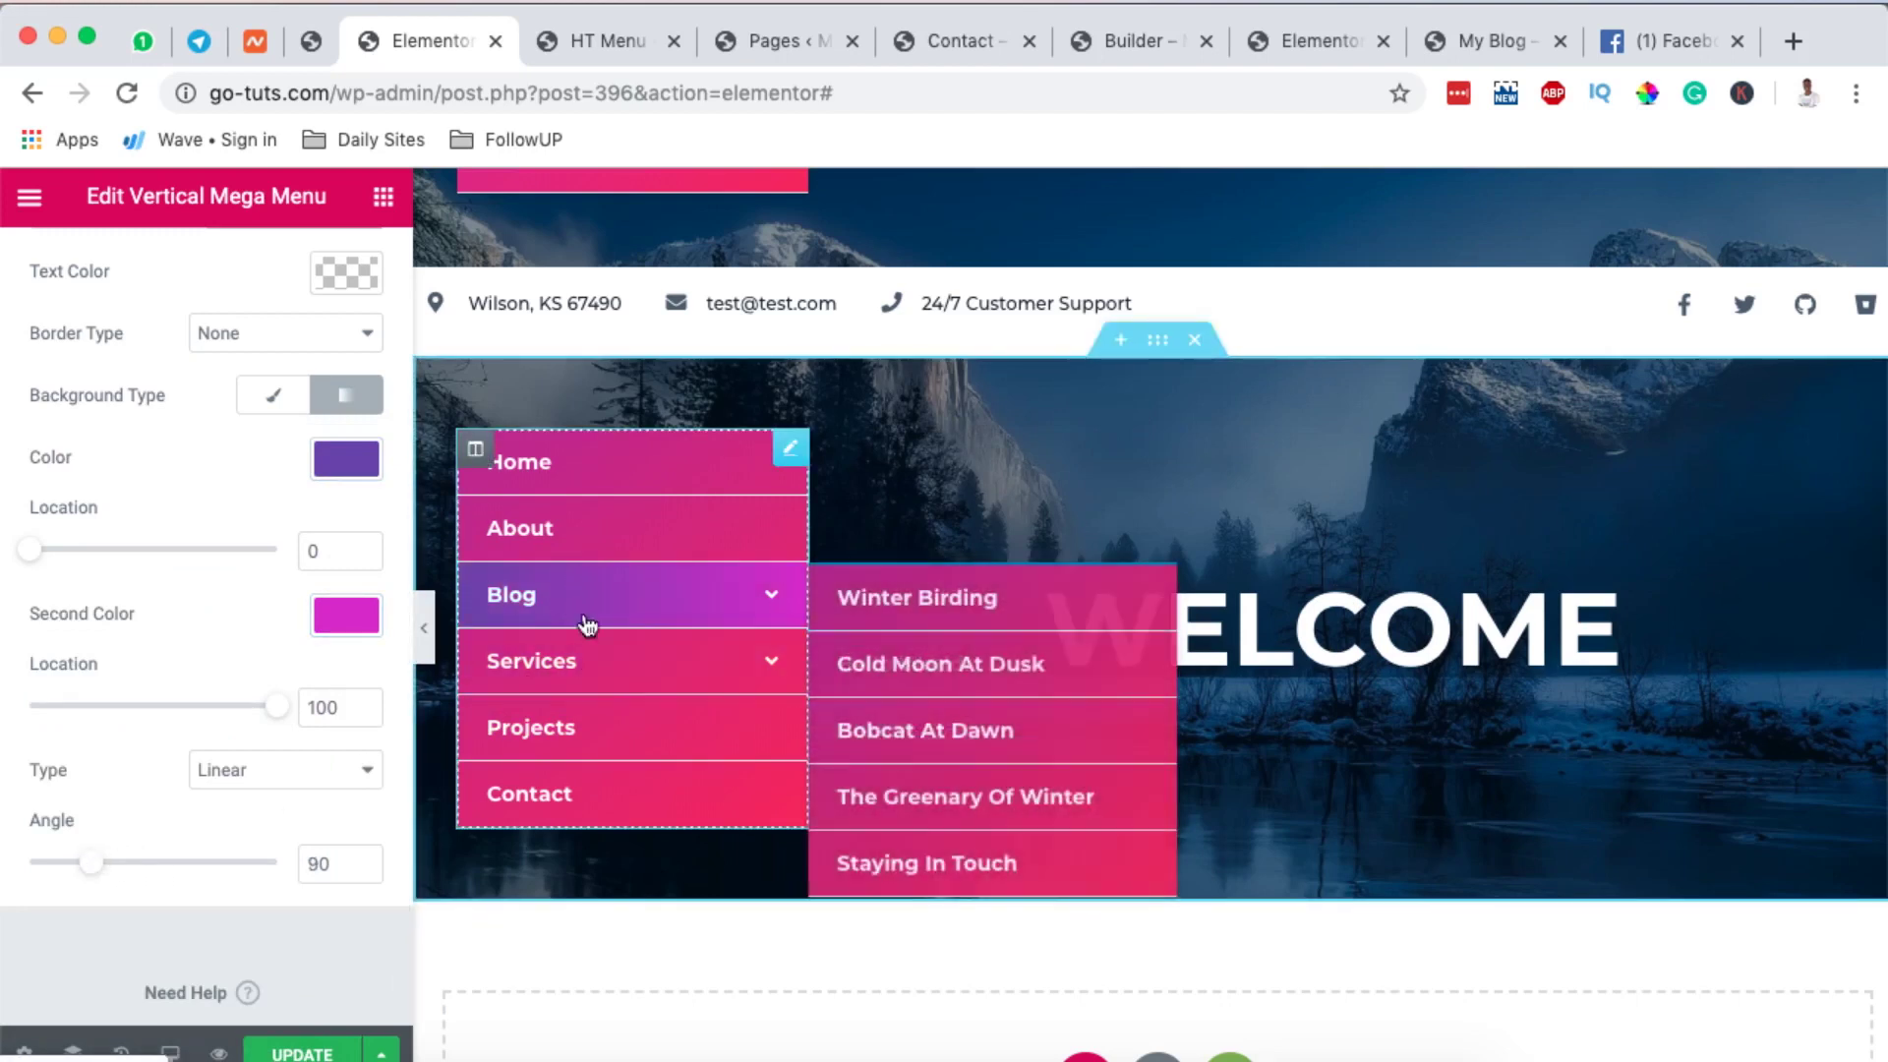
{"action": "left_click_drag", "start_coordinate": [86, 875], "coordinate": [61, 872]}
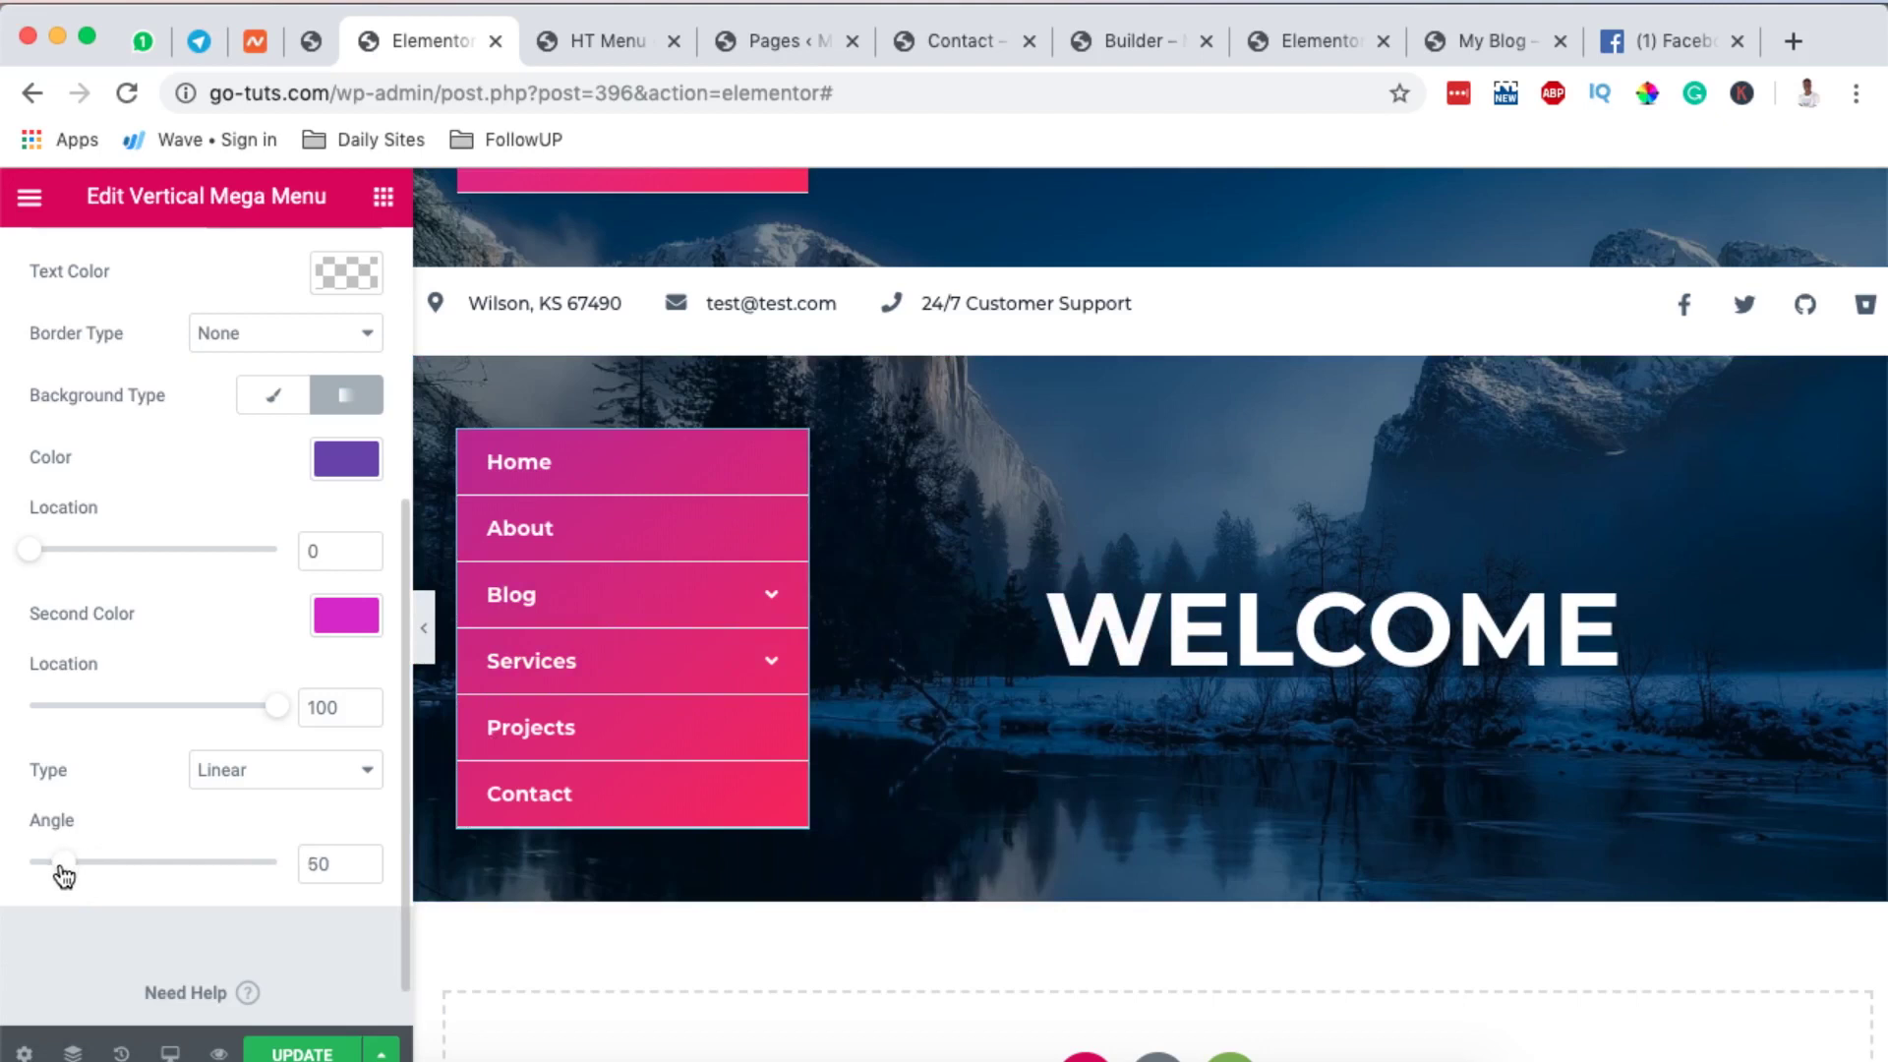
{"action": "mouse_move", "coordinate": [600, 686]}
{"action": "left_click_drag", "start_coordinate": [284, 716], "coordinate": [179, 710]}
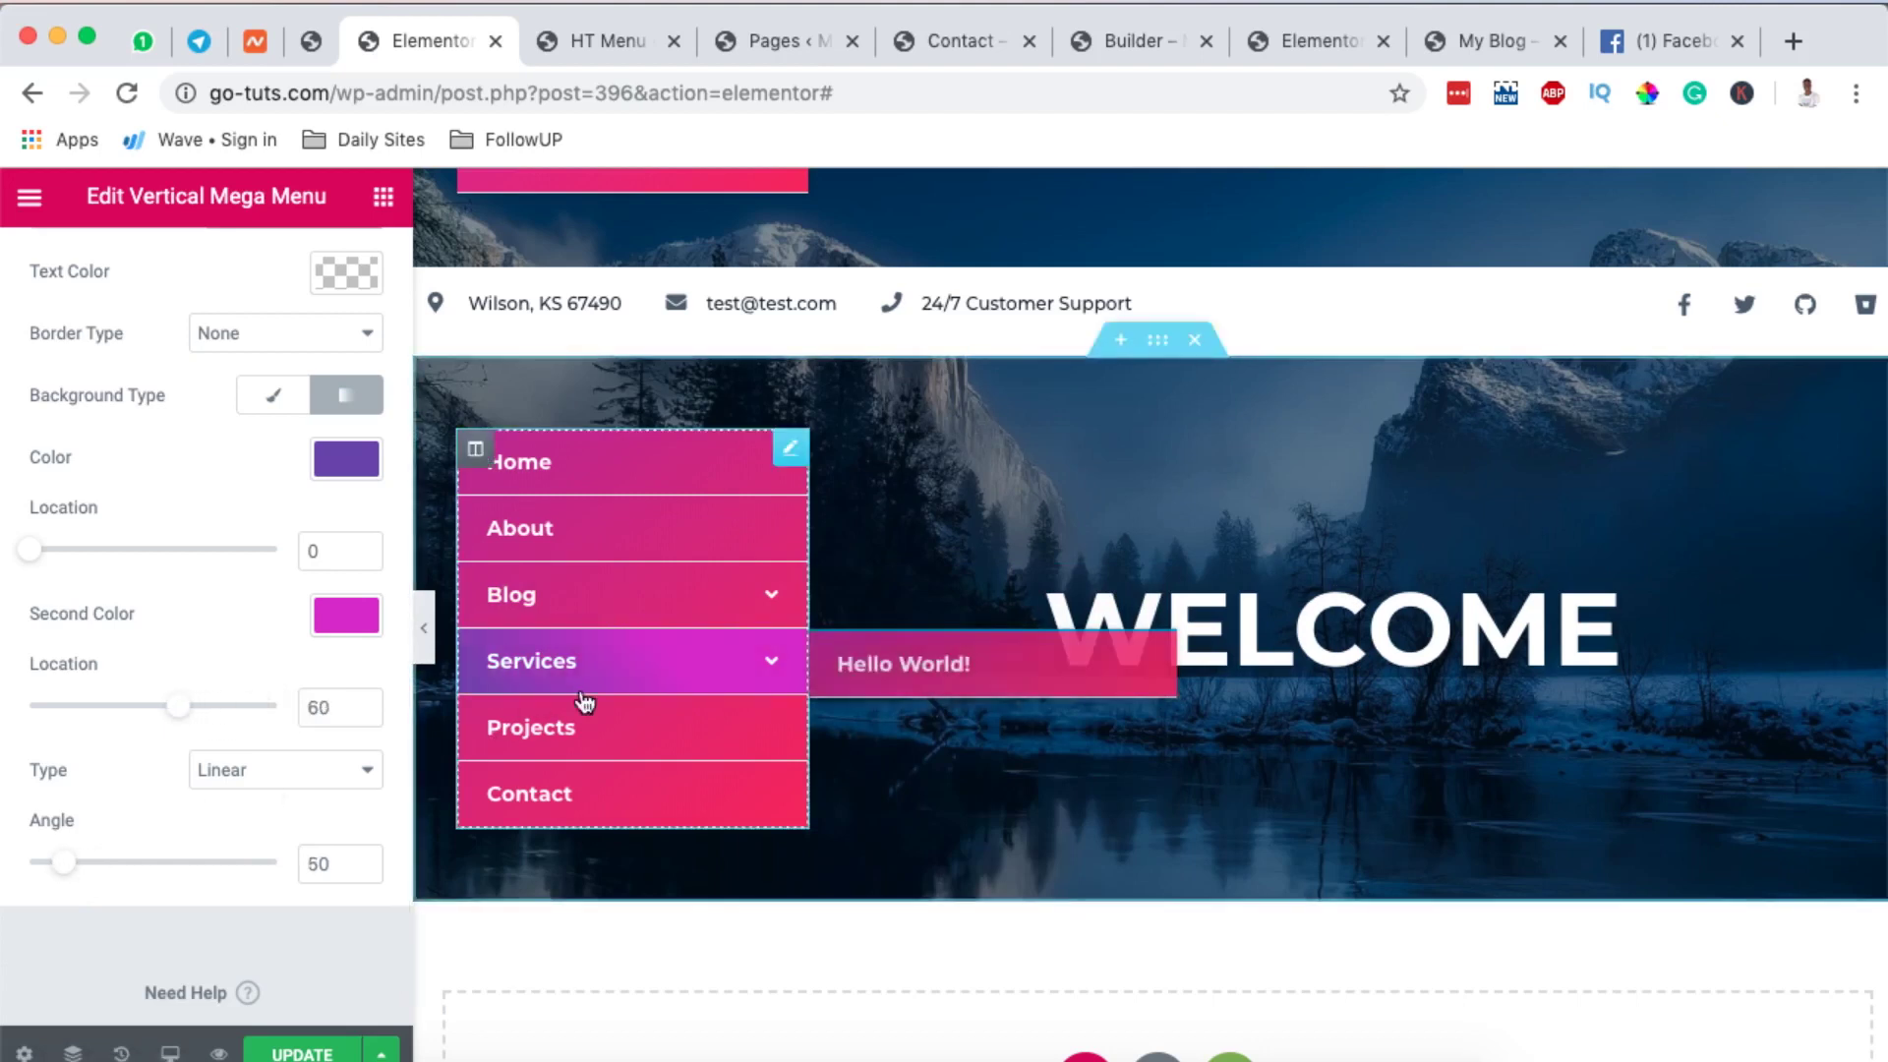
{"action": "scroll", "coordinate": [605, 491], "scroll_direction": "up", "scroll_amount": 3}
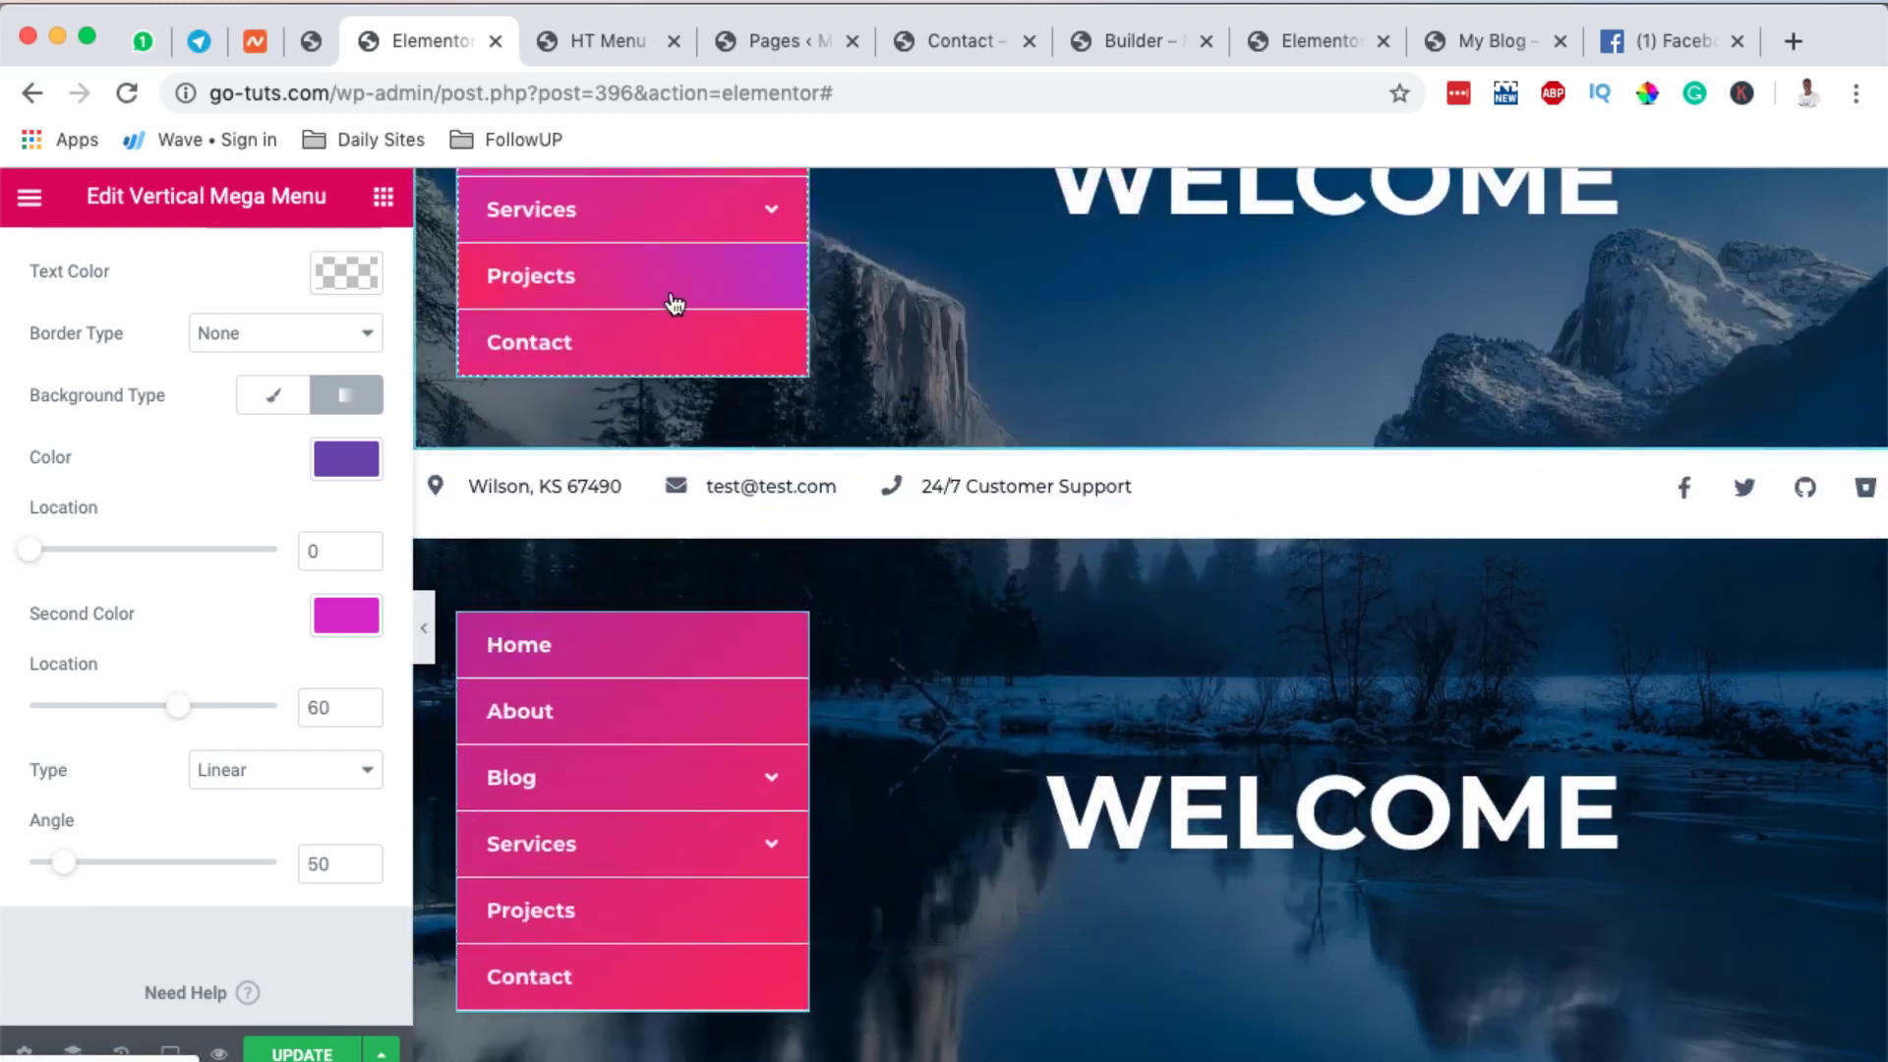
{"action": "scroll", "coordinate": [675, 300], "scroll_direction": "up", "scroll_amount": 2}
{"action": "mouse_move", "coordinate": [619, 970]}
{"action": "scroll", "coordinate": [619, 969], "scroll_direction": "down", "scroll_amount": 4}
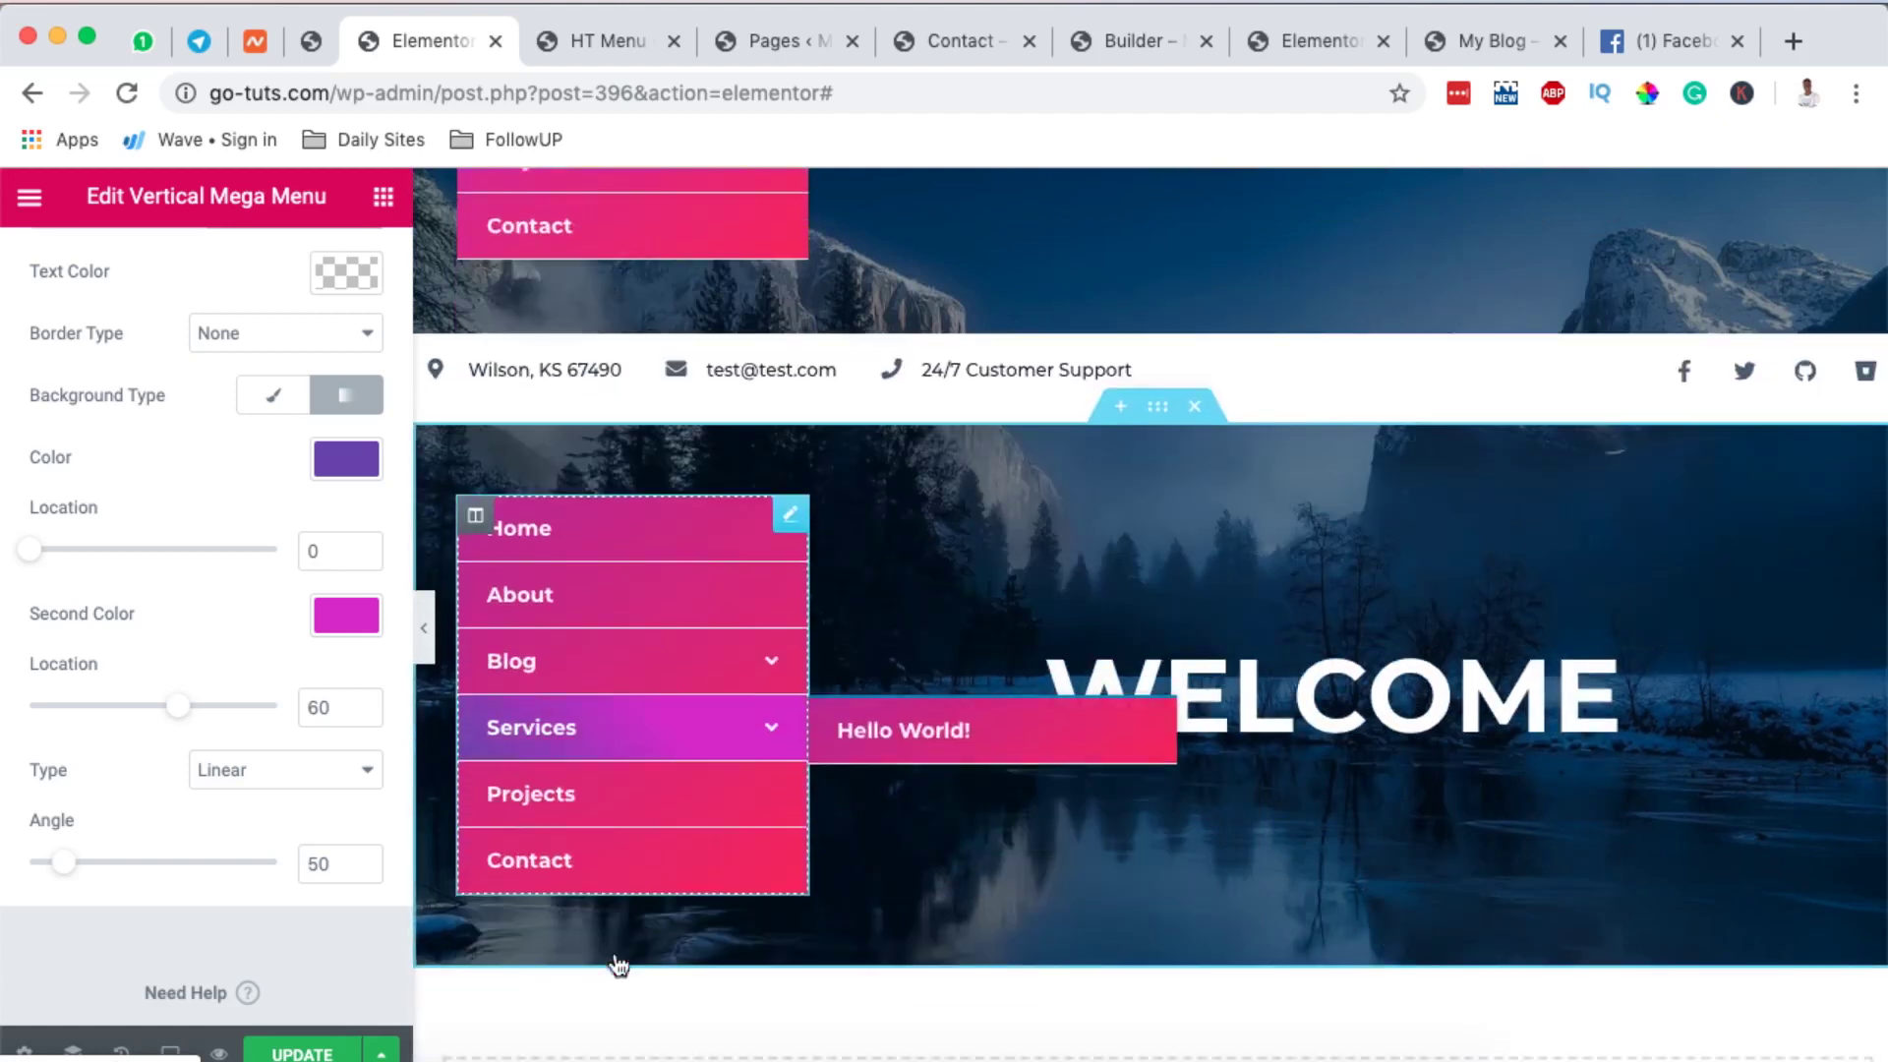
{"action": "scroll", "coordinate": [1066, 457], "scroll_direction": "down", "scroll_amount": 3}
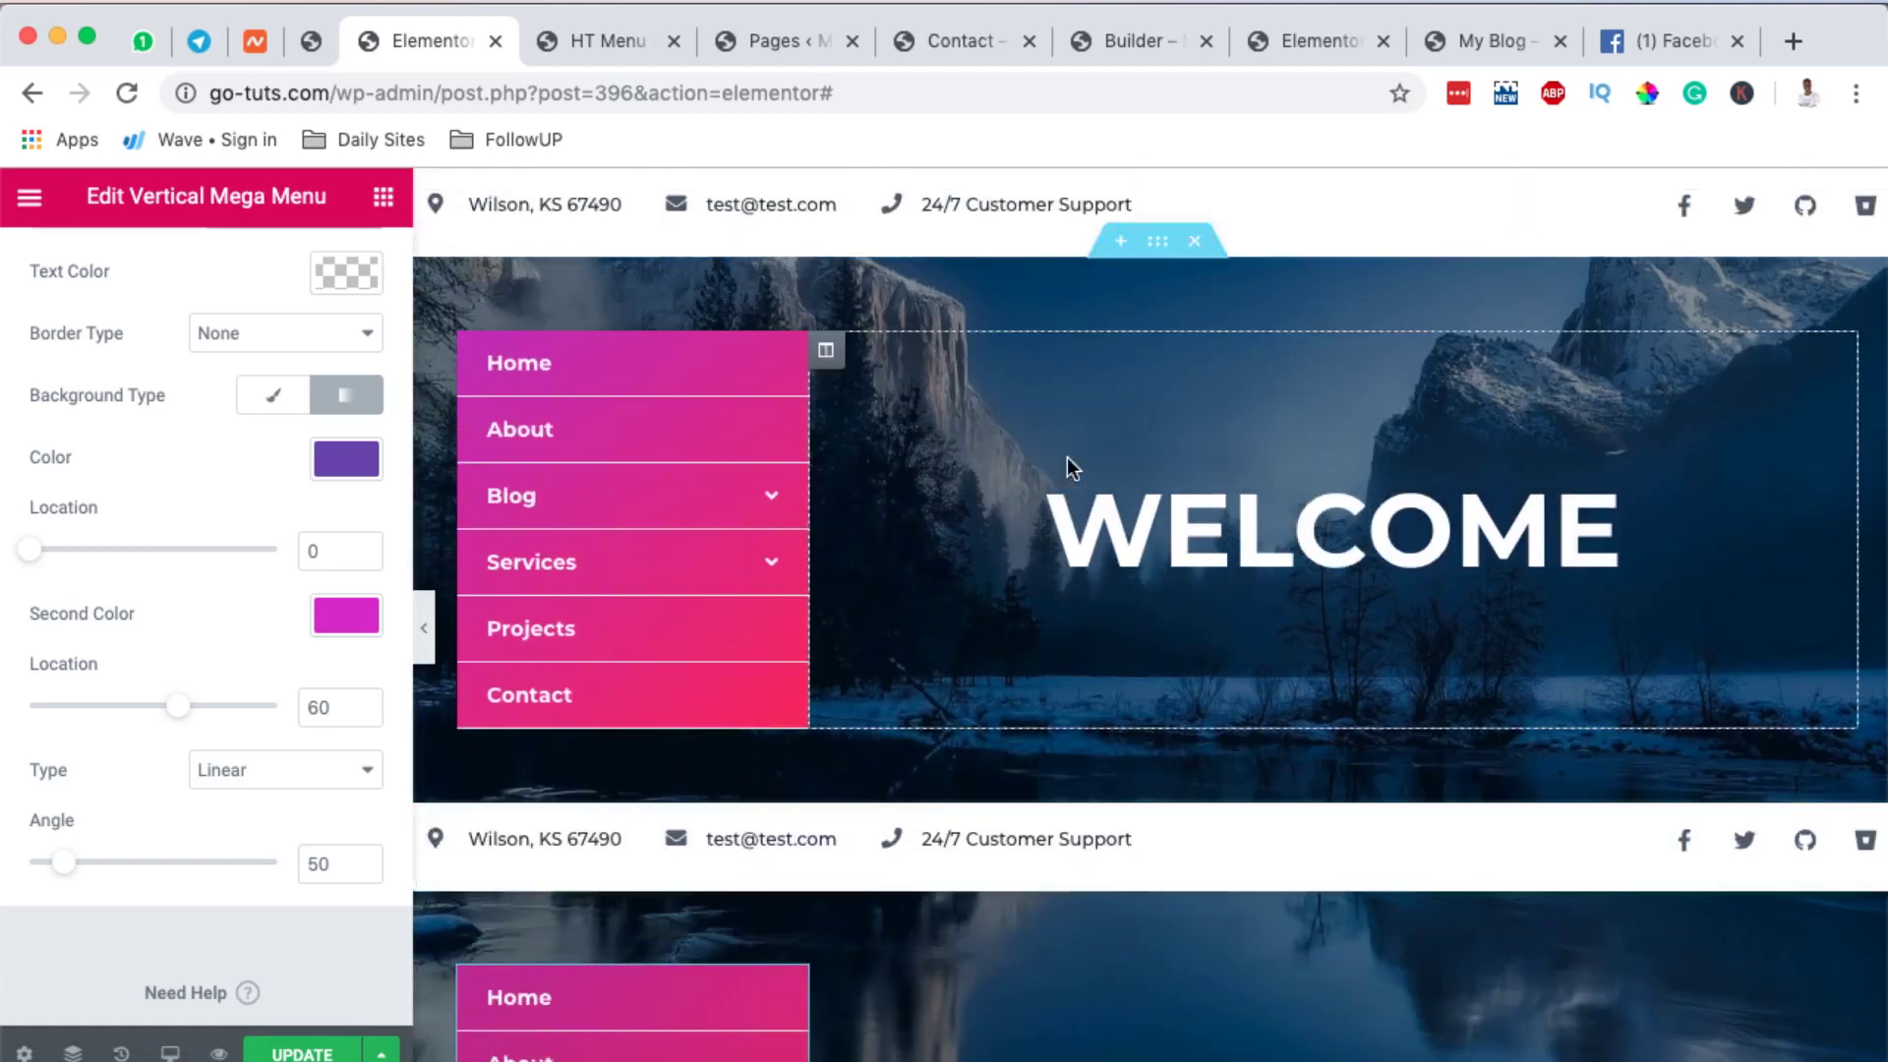
{"action": "scroll", "coordinate": [1066, 457], "scroll_direction": "up", "scroll_amount": 5}
- Delete the extra header section and duplicate hero section, then update the page
{"action": "scroll", "coordinate": [1057, 531], "scroll_direction": "down", "scroll_amount": 5}
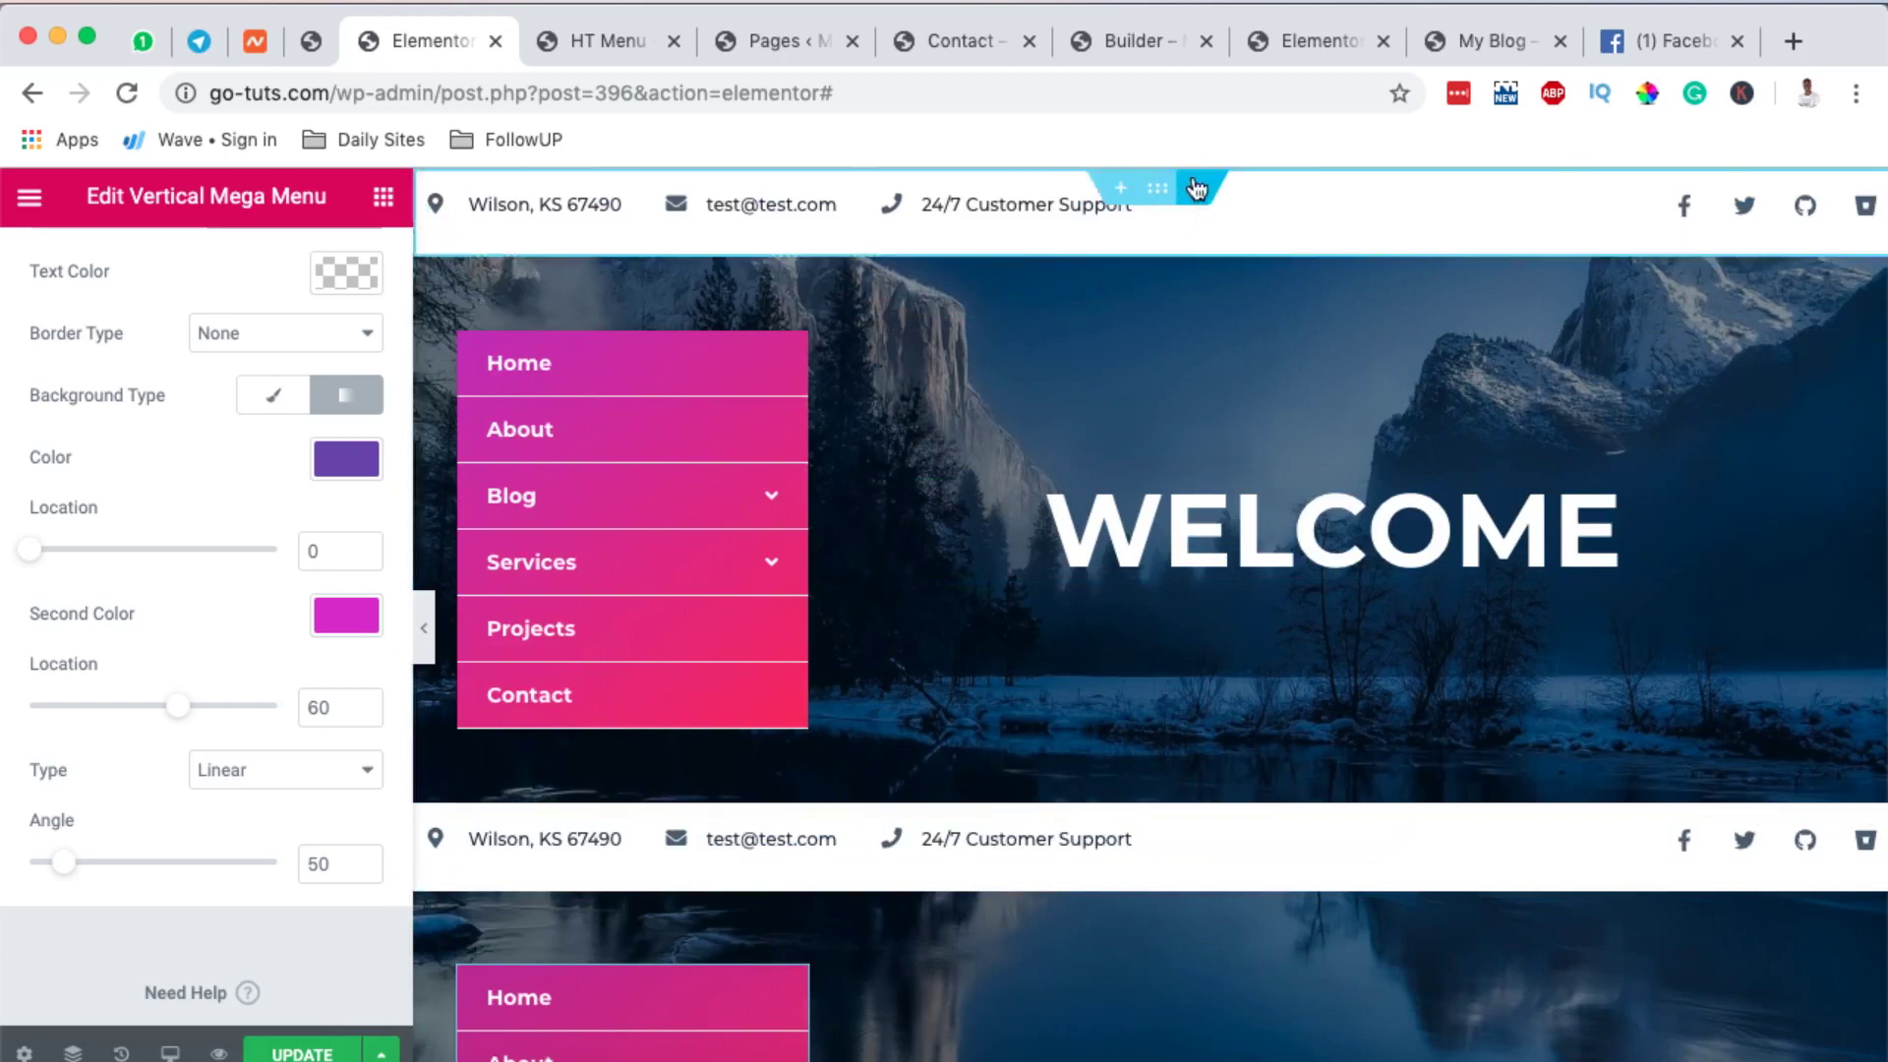
{"action": "left_click", "coordinate": [1198, 189]}
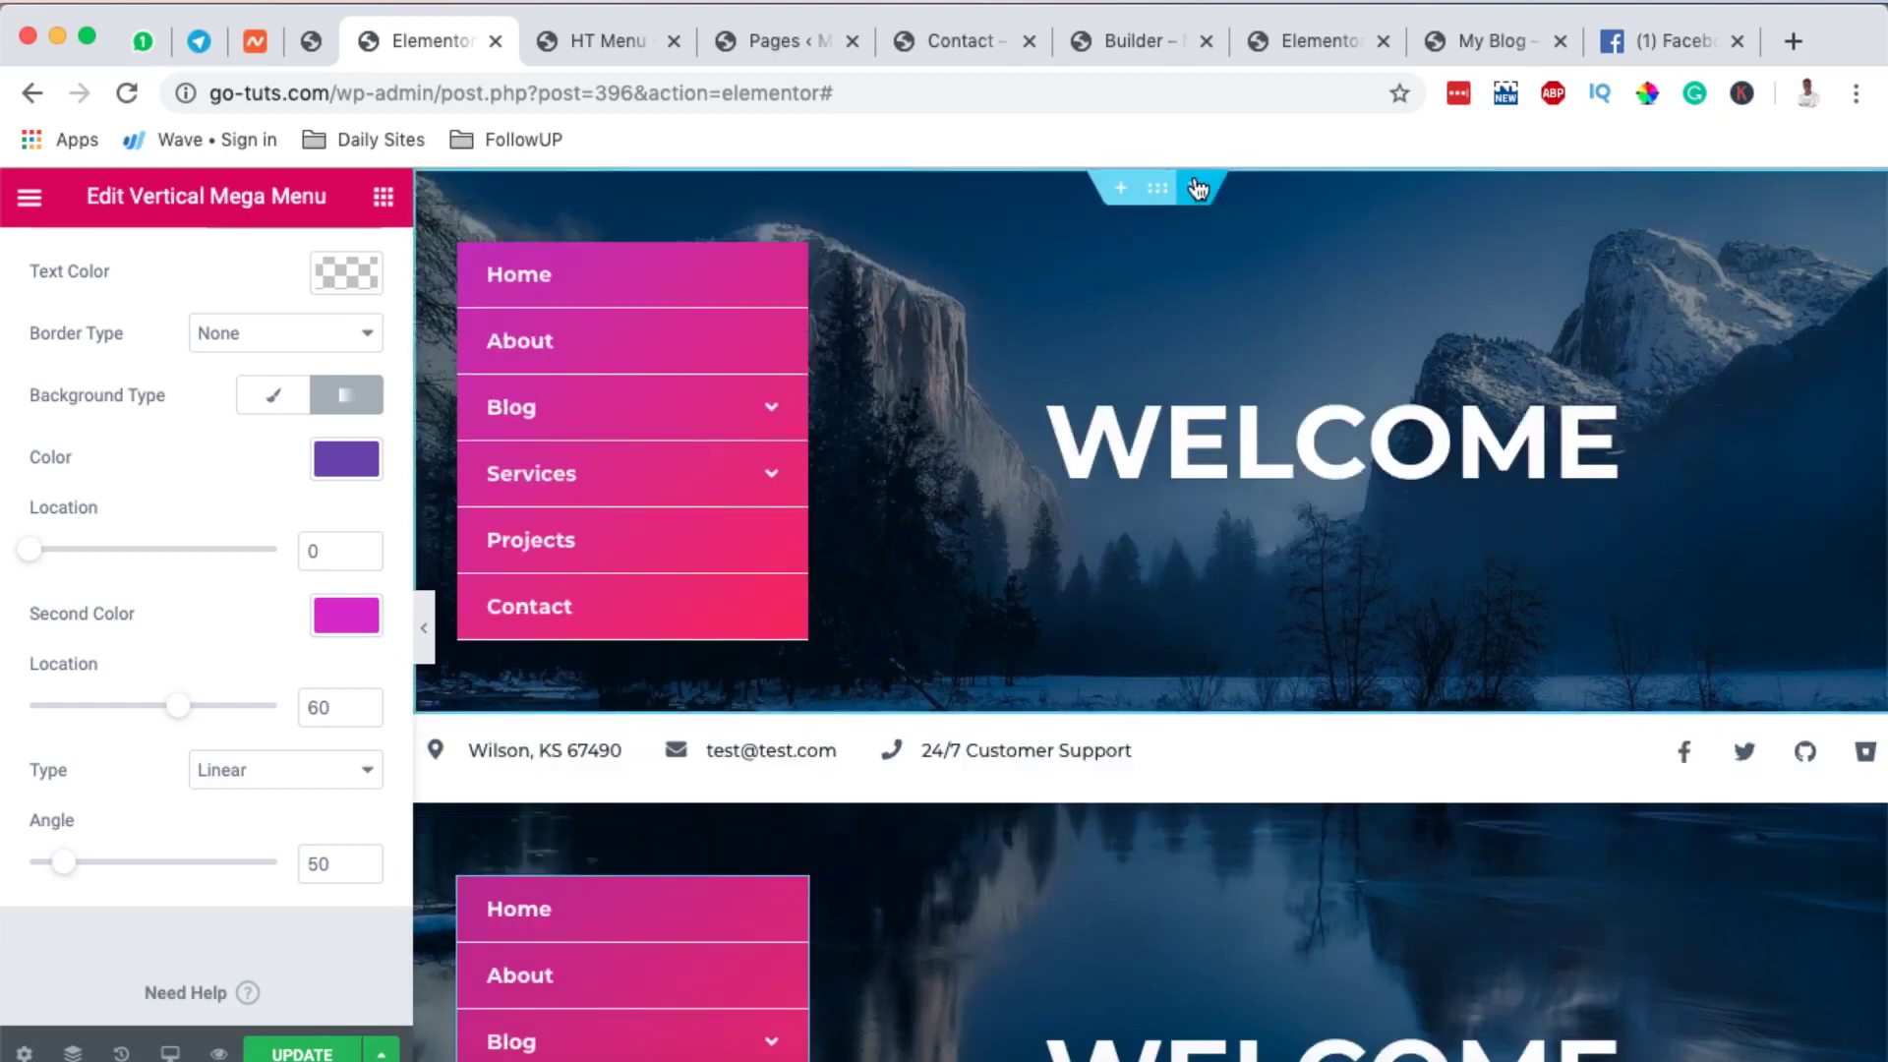
{"action": "left_click", "coordinate": [1198, 189]}
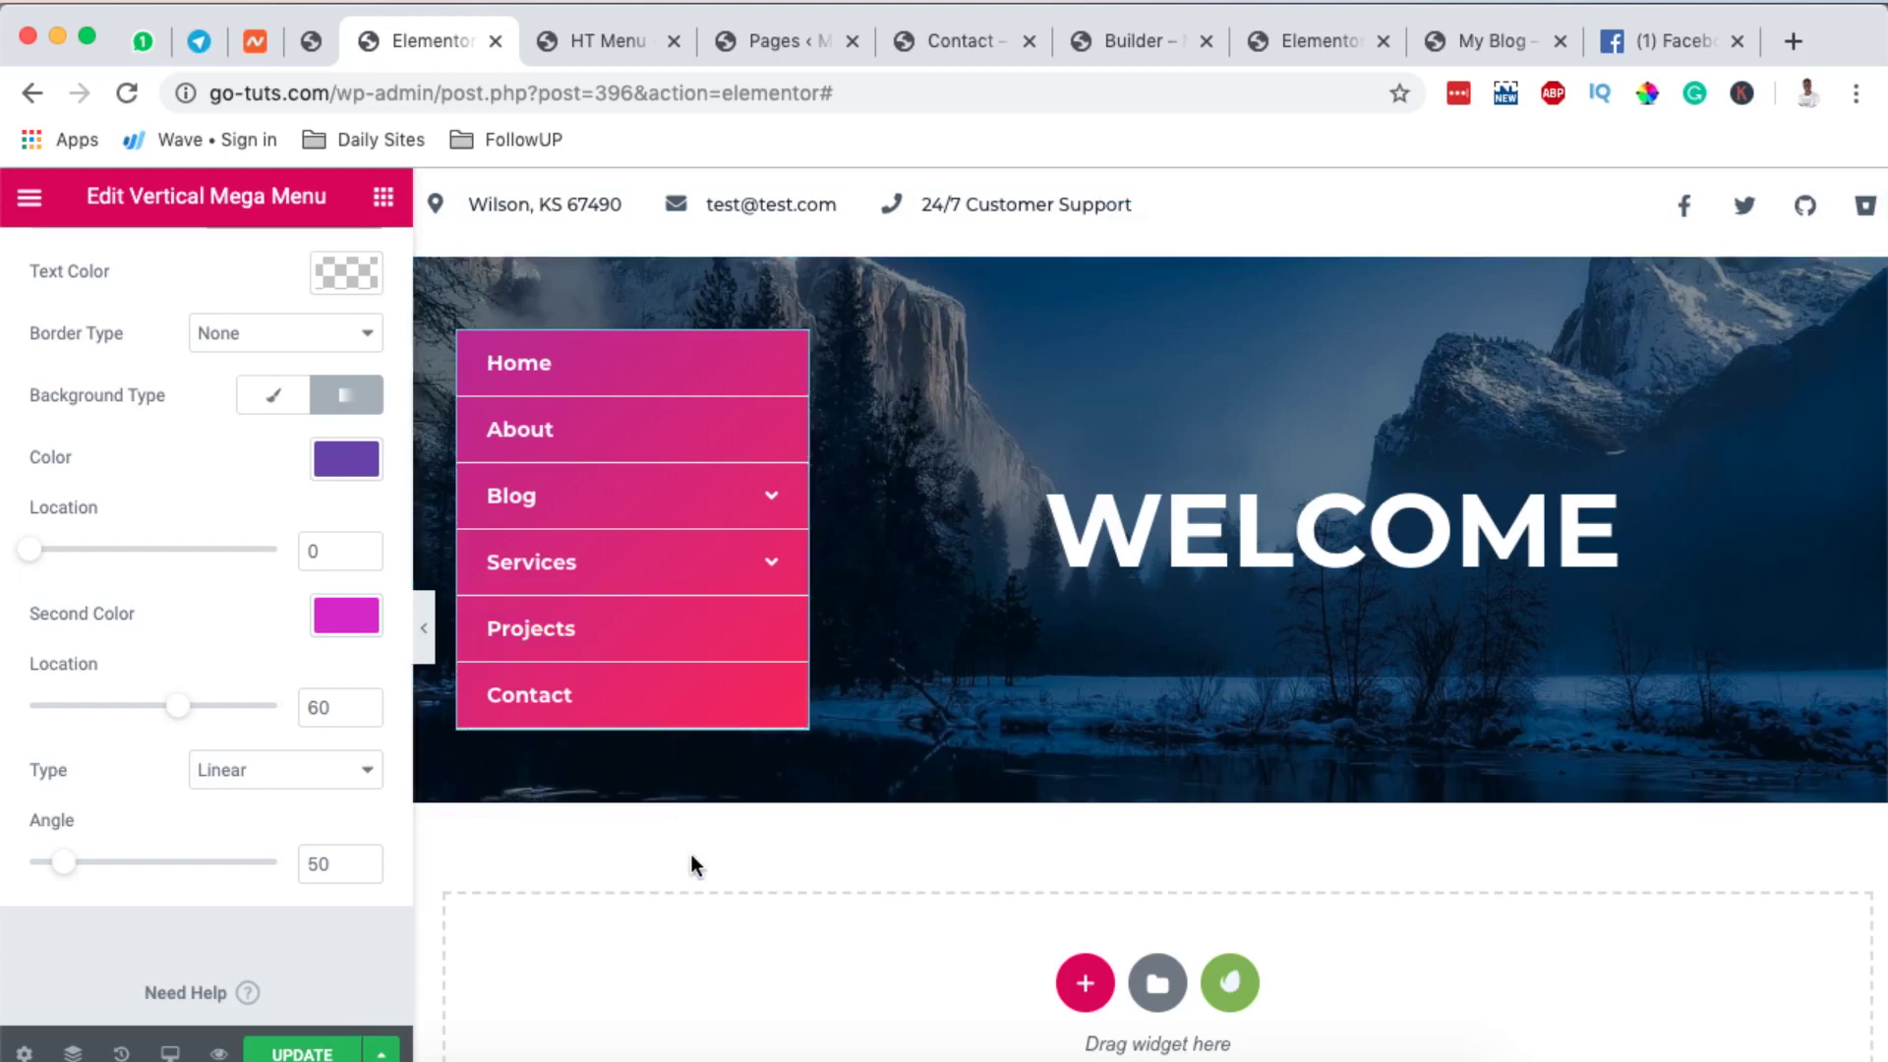
{"action": "left_click", "coordinate": [292, 1052]}
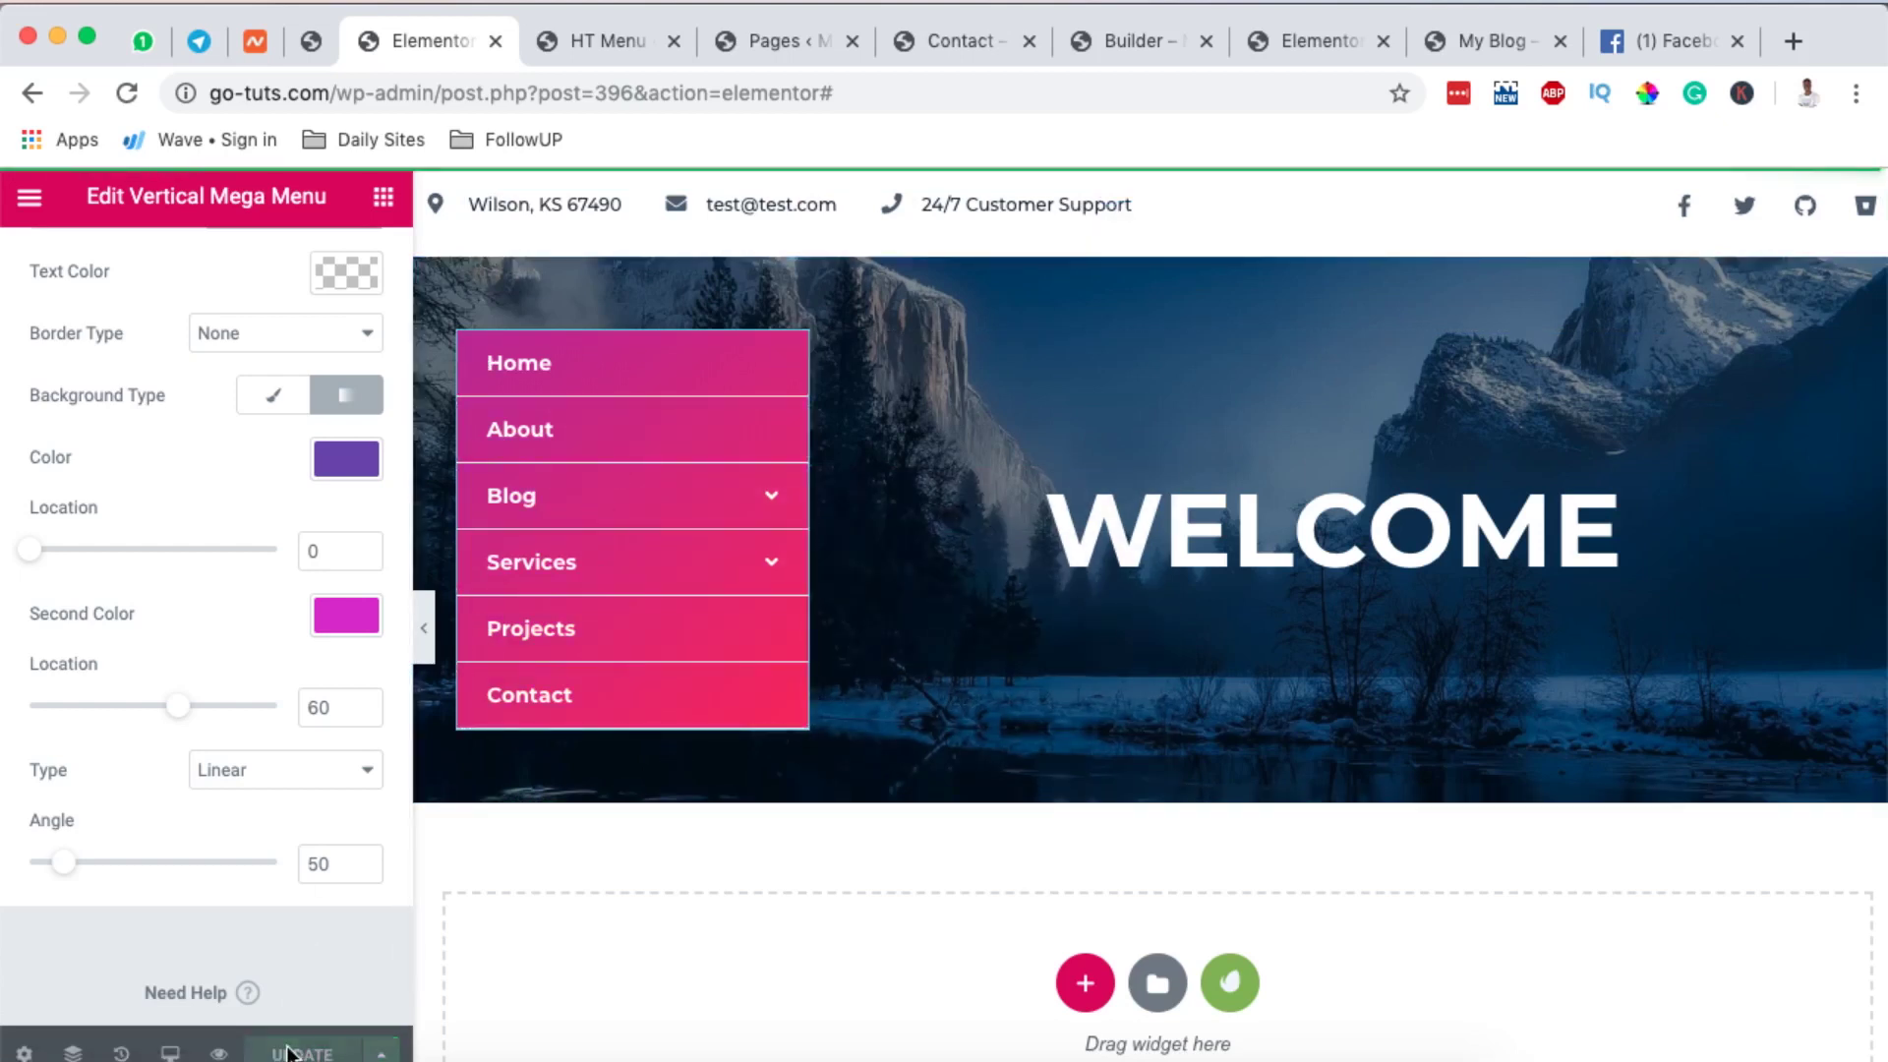
- Open the live Builder page from the WordPress Pages list
{"action": "left_click", "coordinate": [772, 37]}
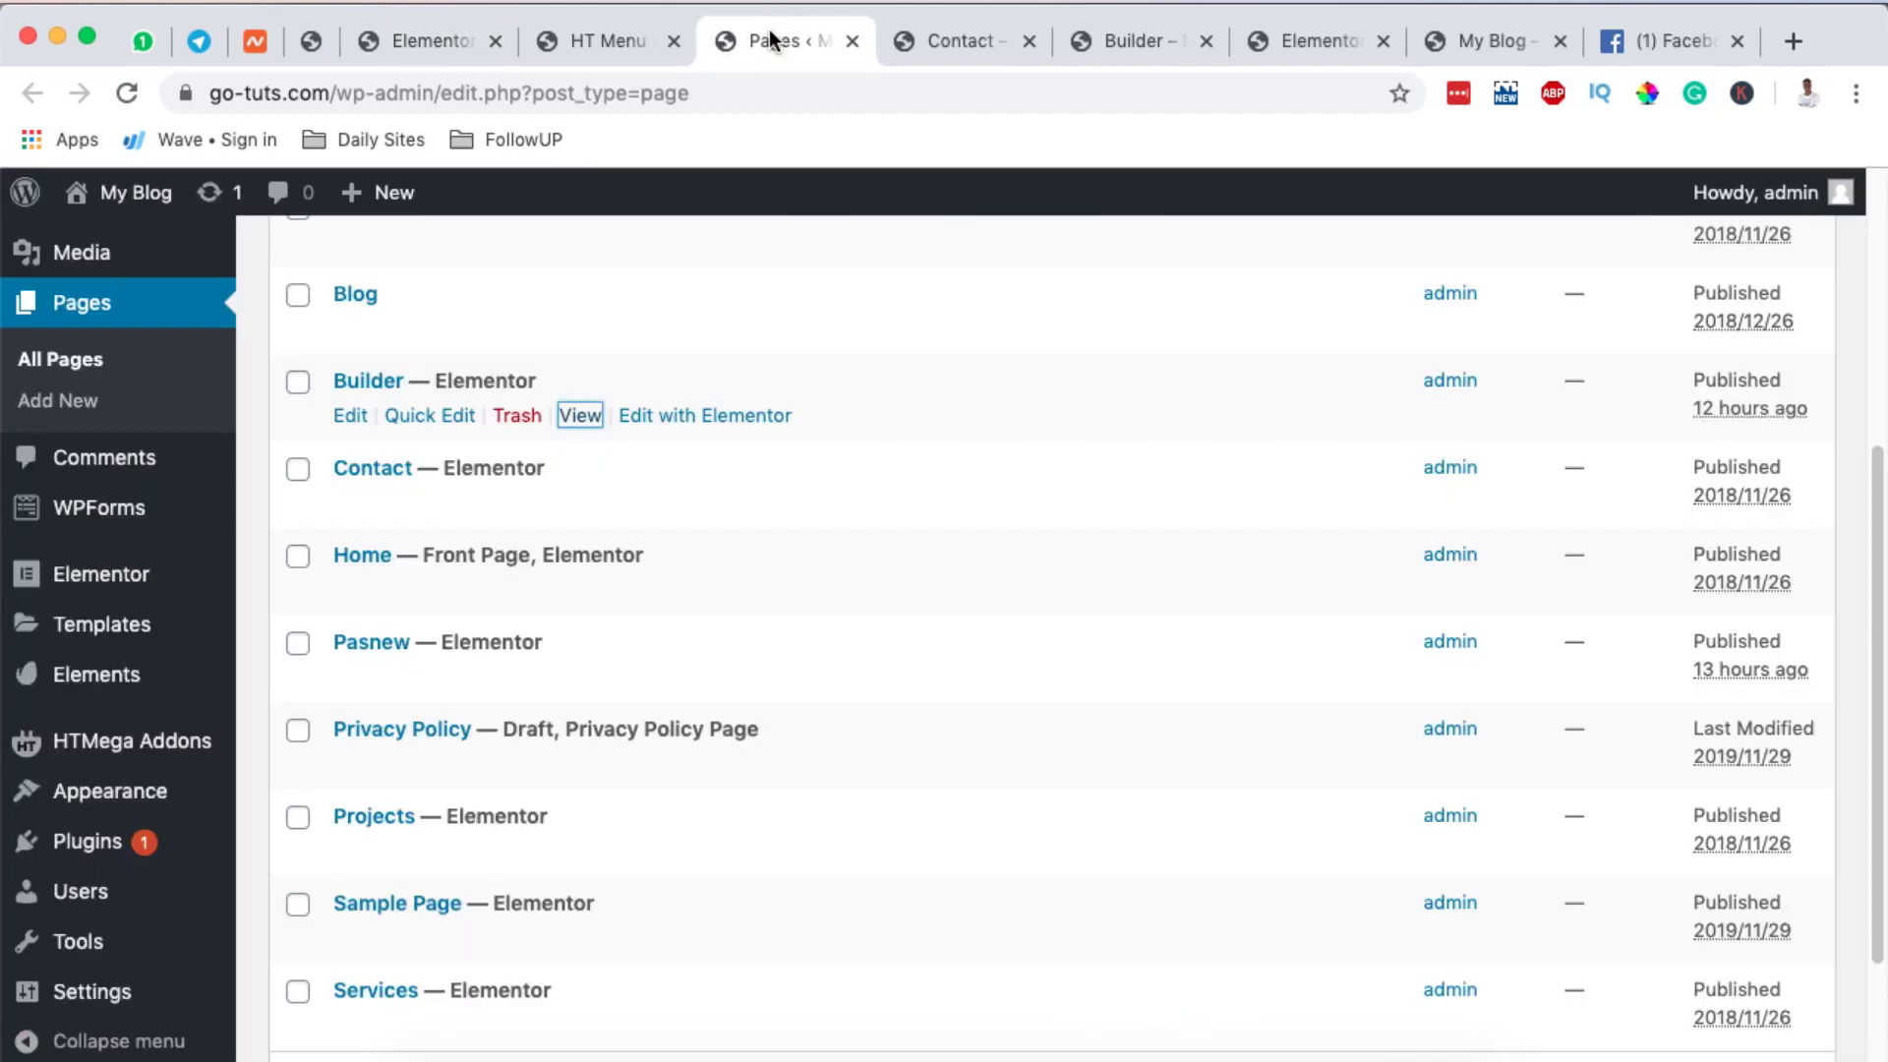
{"action": "left_click", "coordinate": [580, 415], "text": "super"}
{"action": "left_click_drag", "start_coordinate": [1213, 35], "coordinate": [905, 36]}
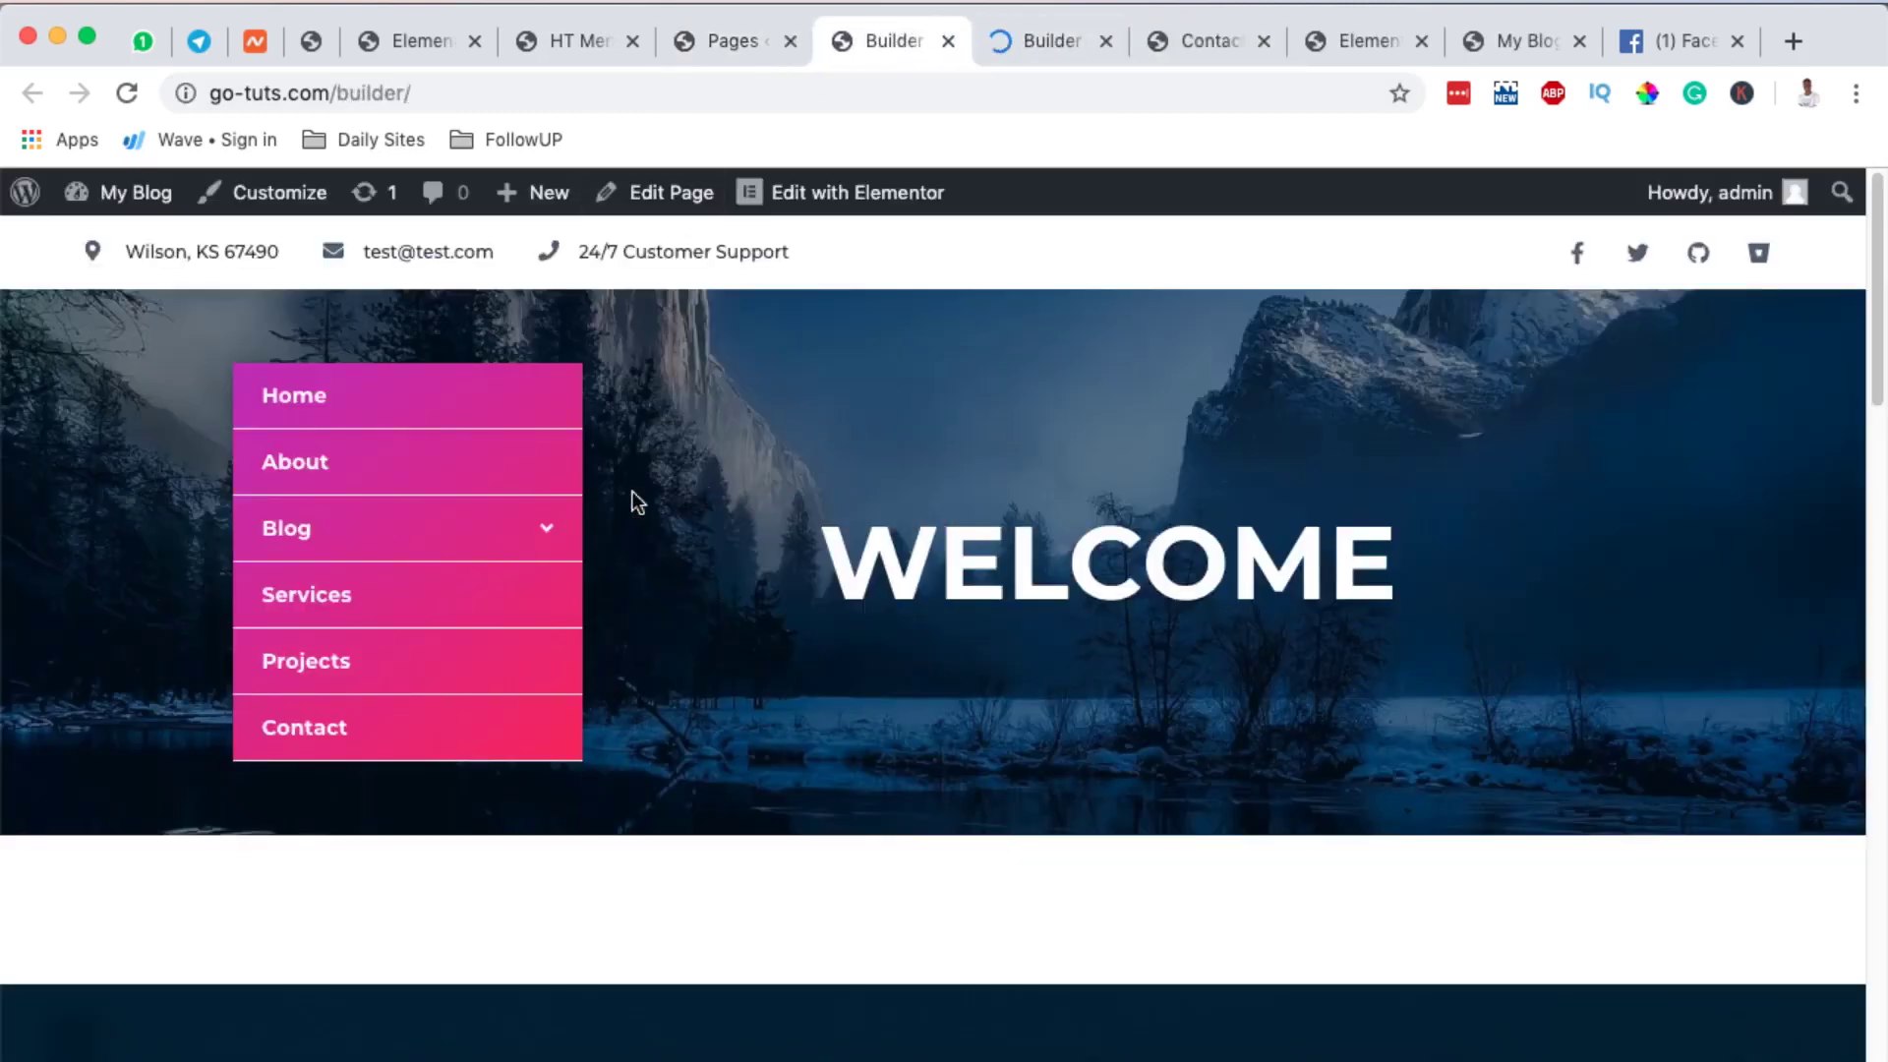
{"action": "mouse_move", "coordinate": [468, 562]}
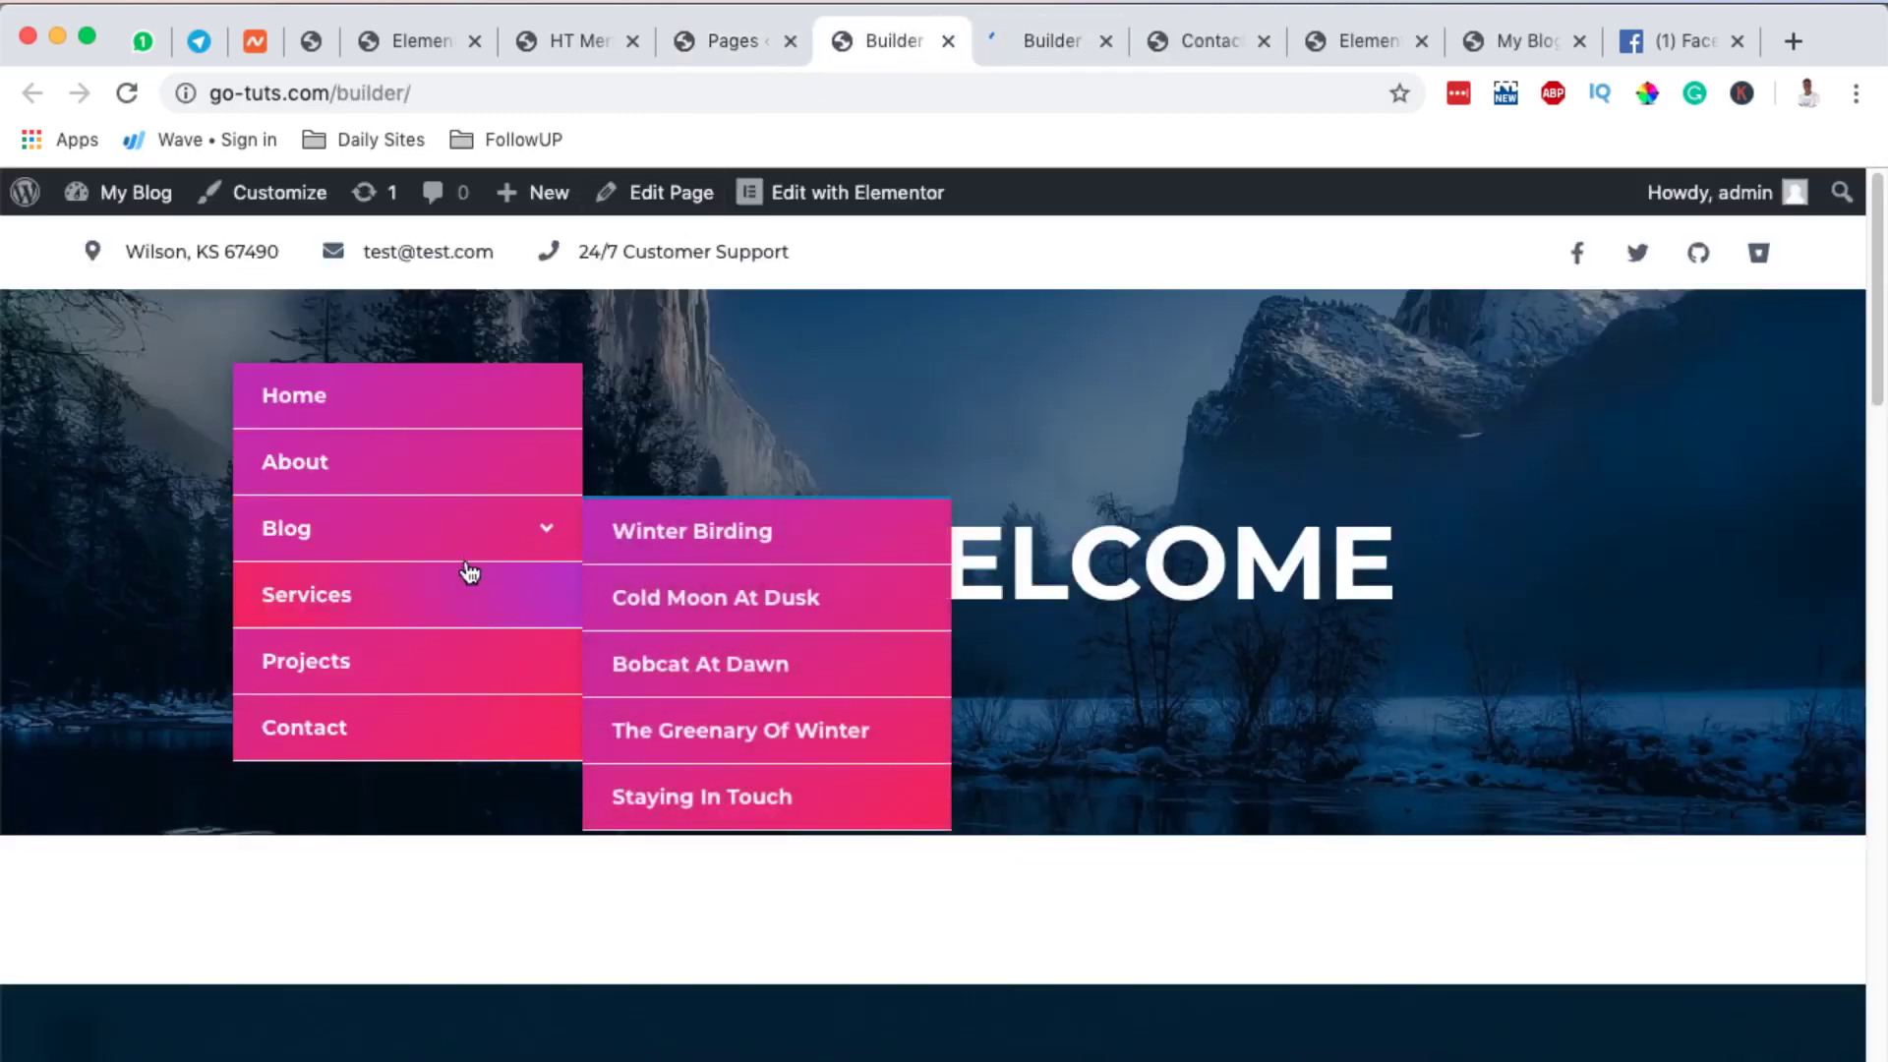
{"action": "left_click", "coordinate": [1030, 44]}
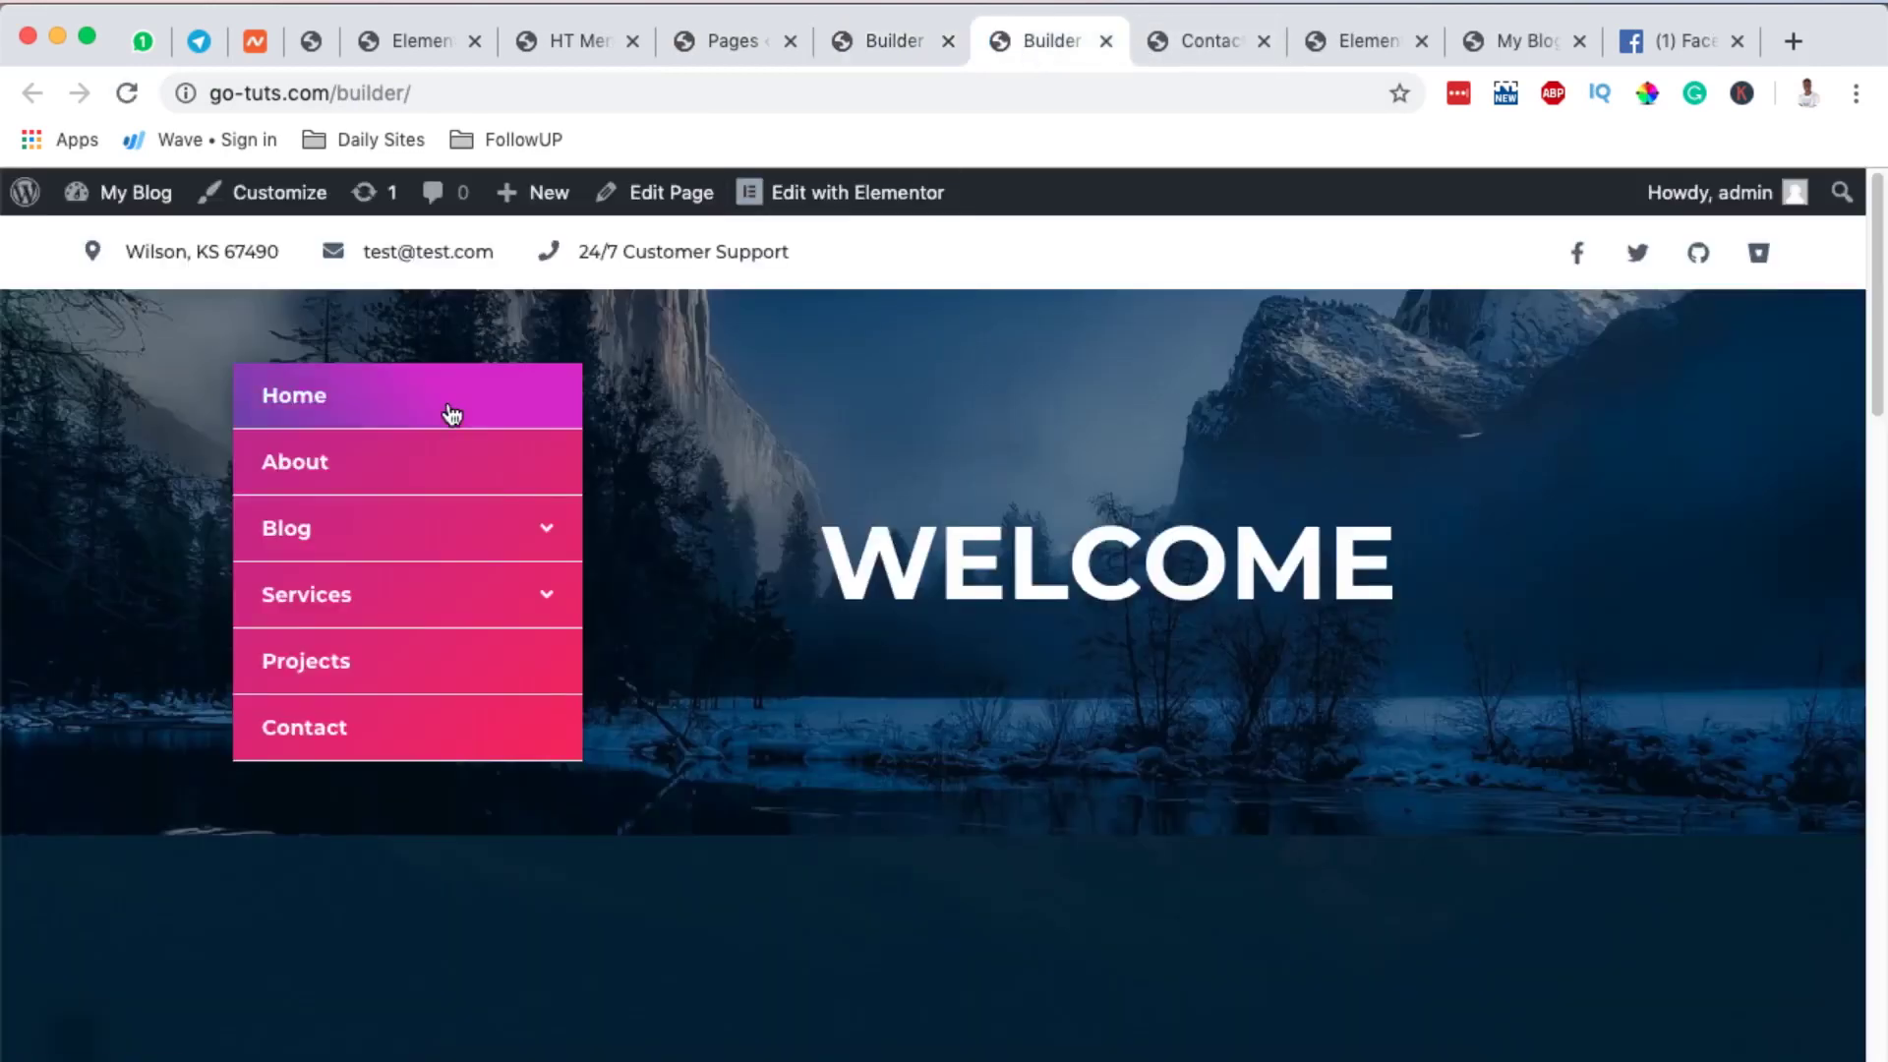
- Use the gradient menu to visit Home, Projects and 'The Greenary Of Winter', then return to Builder
{"action": "mouse_move", "coordinate": [425, 535]}
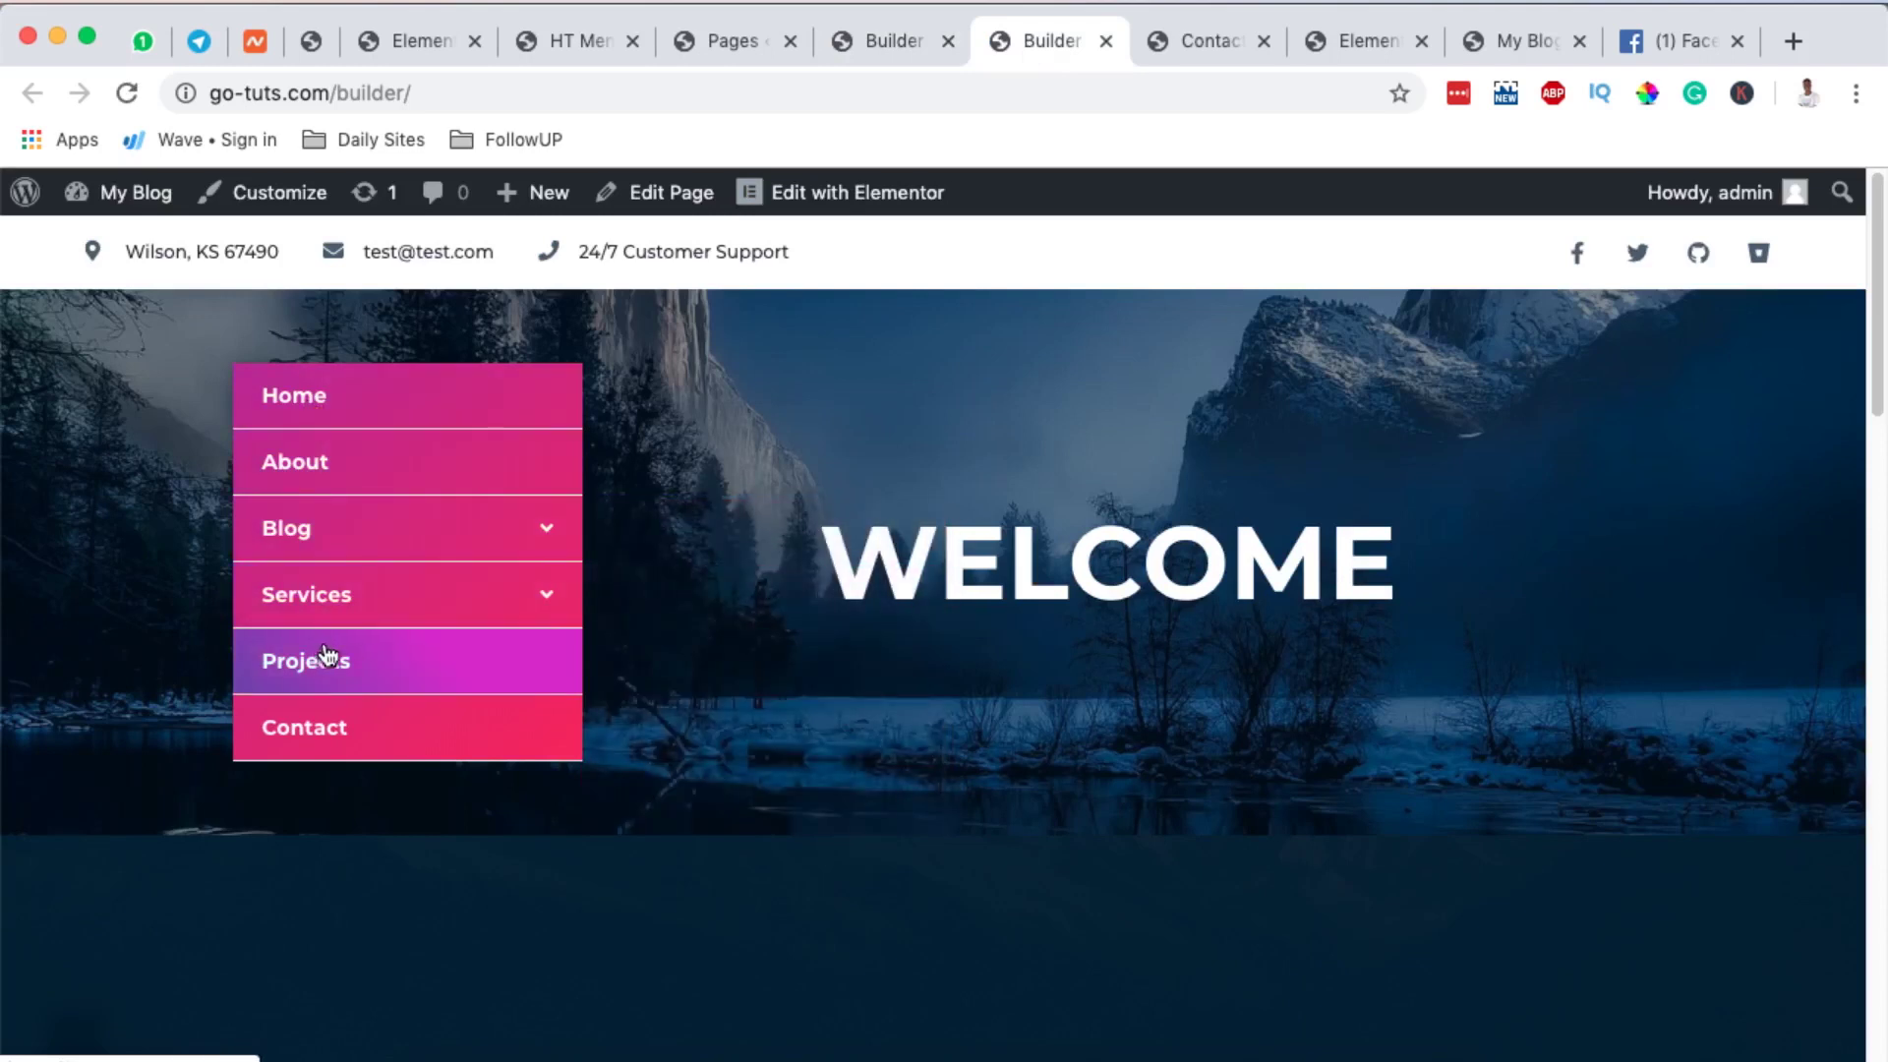
{"action": "left_click", "coordinate": [318, 413]}
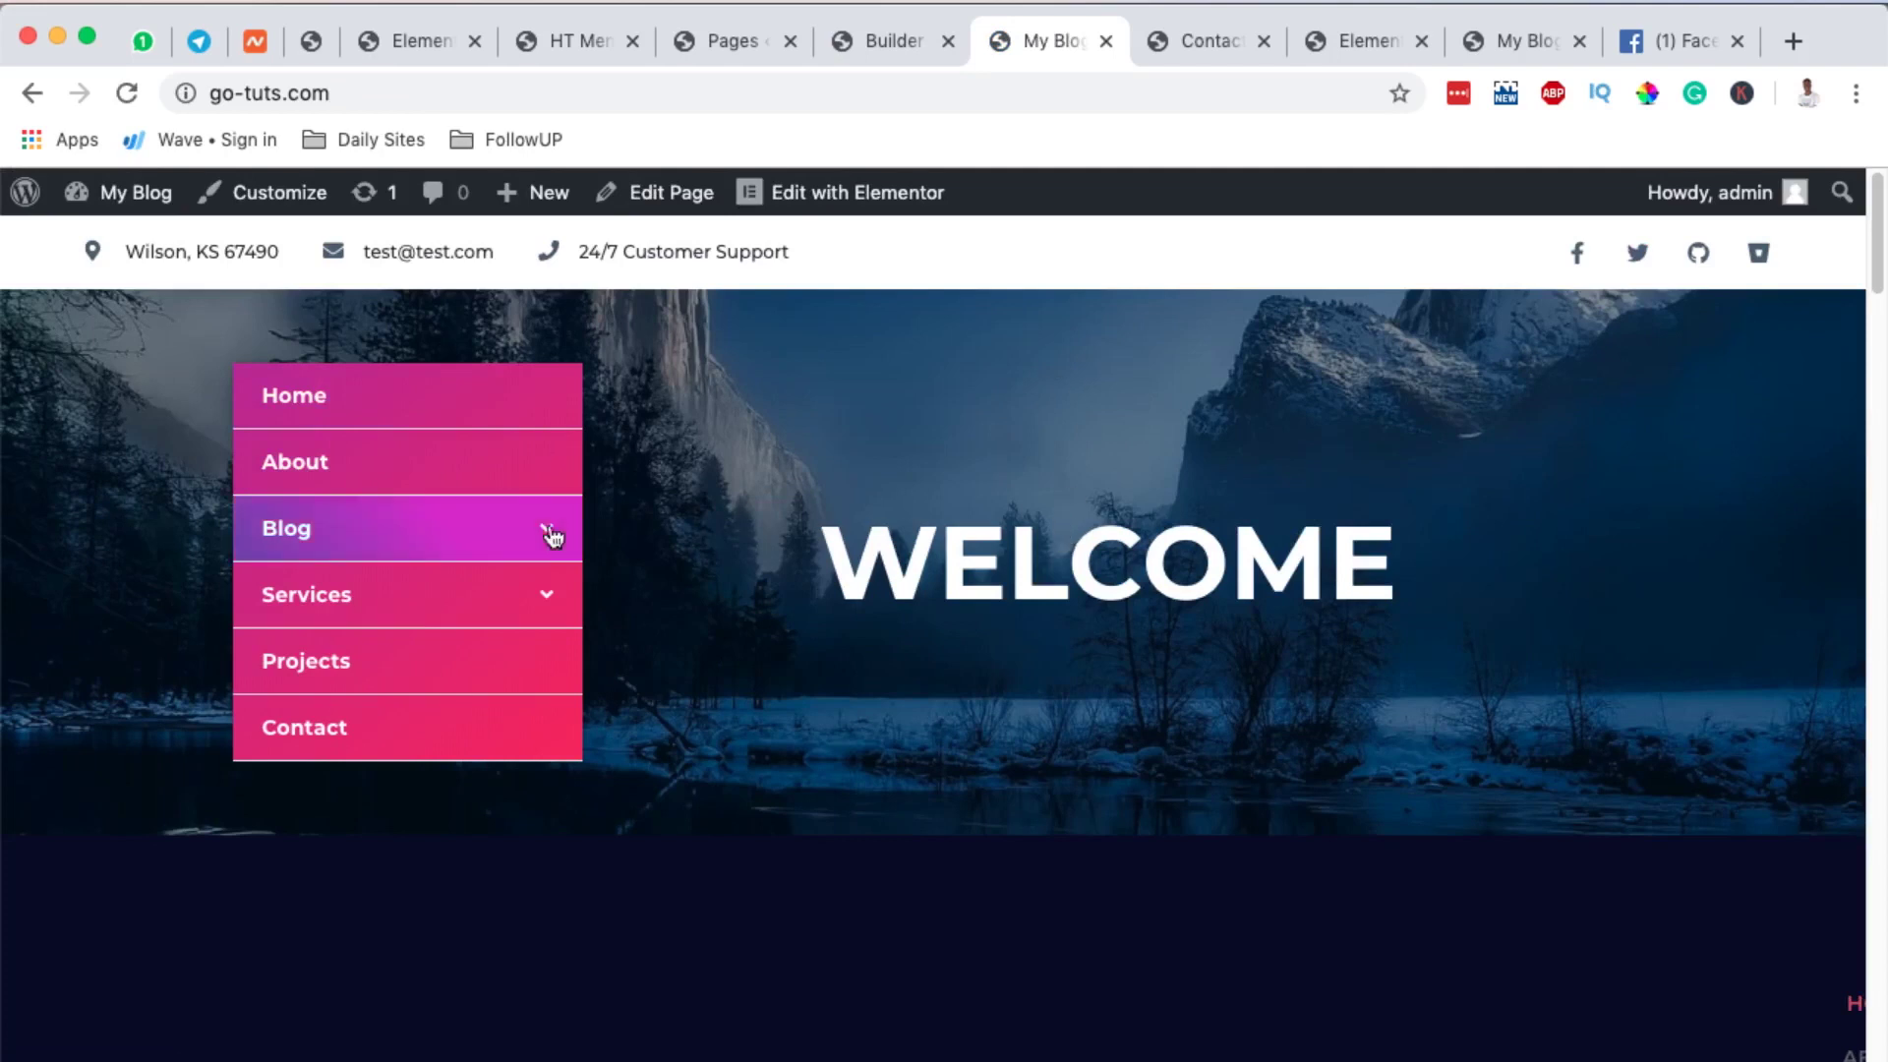
{"action": "left_click", "coordinate": [421, 659]}
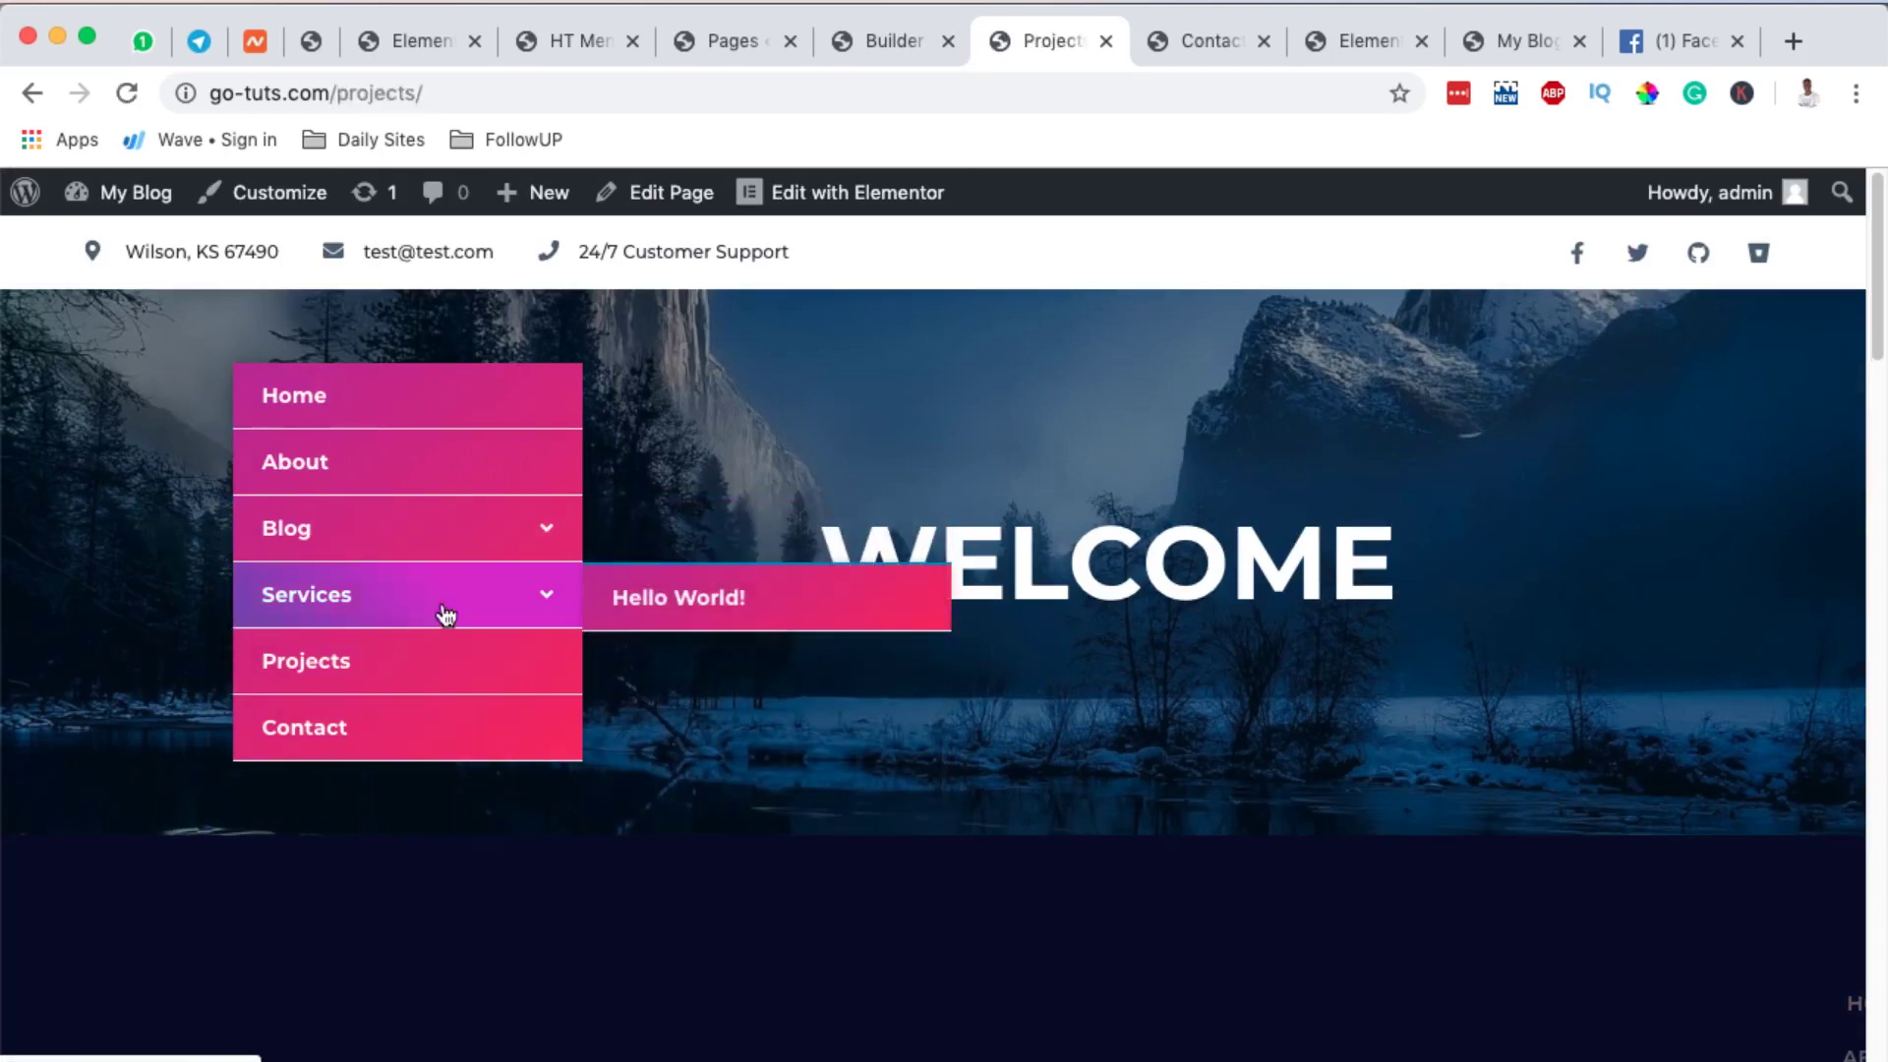
{"action": "mouse_move", "coordinate": [309, 534]}
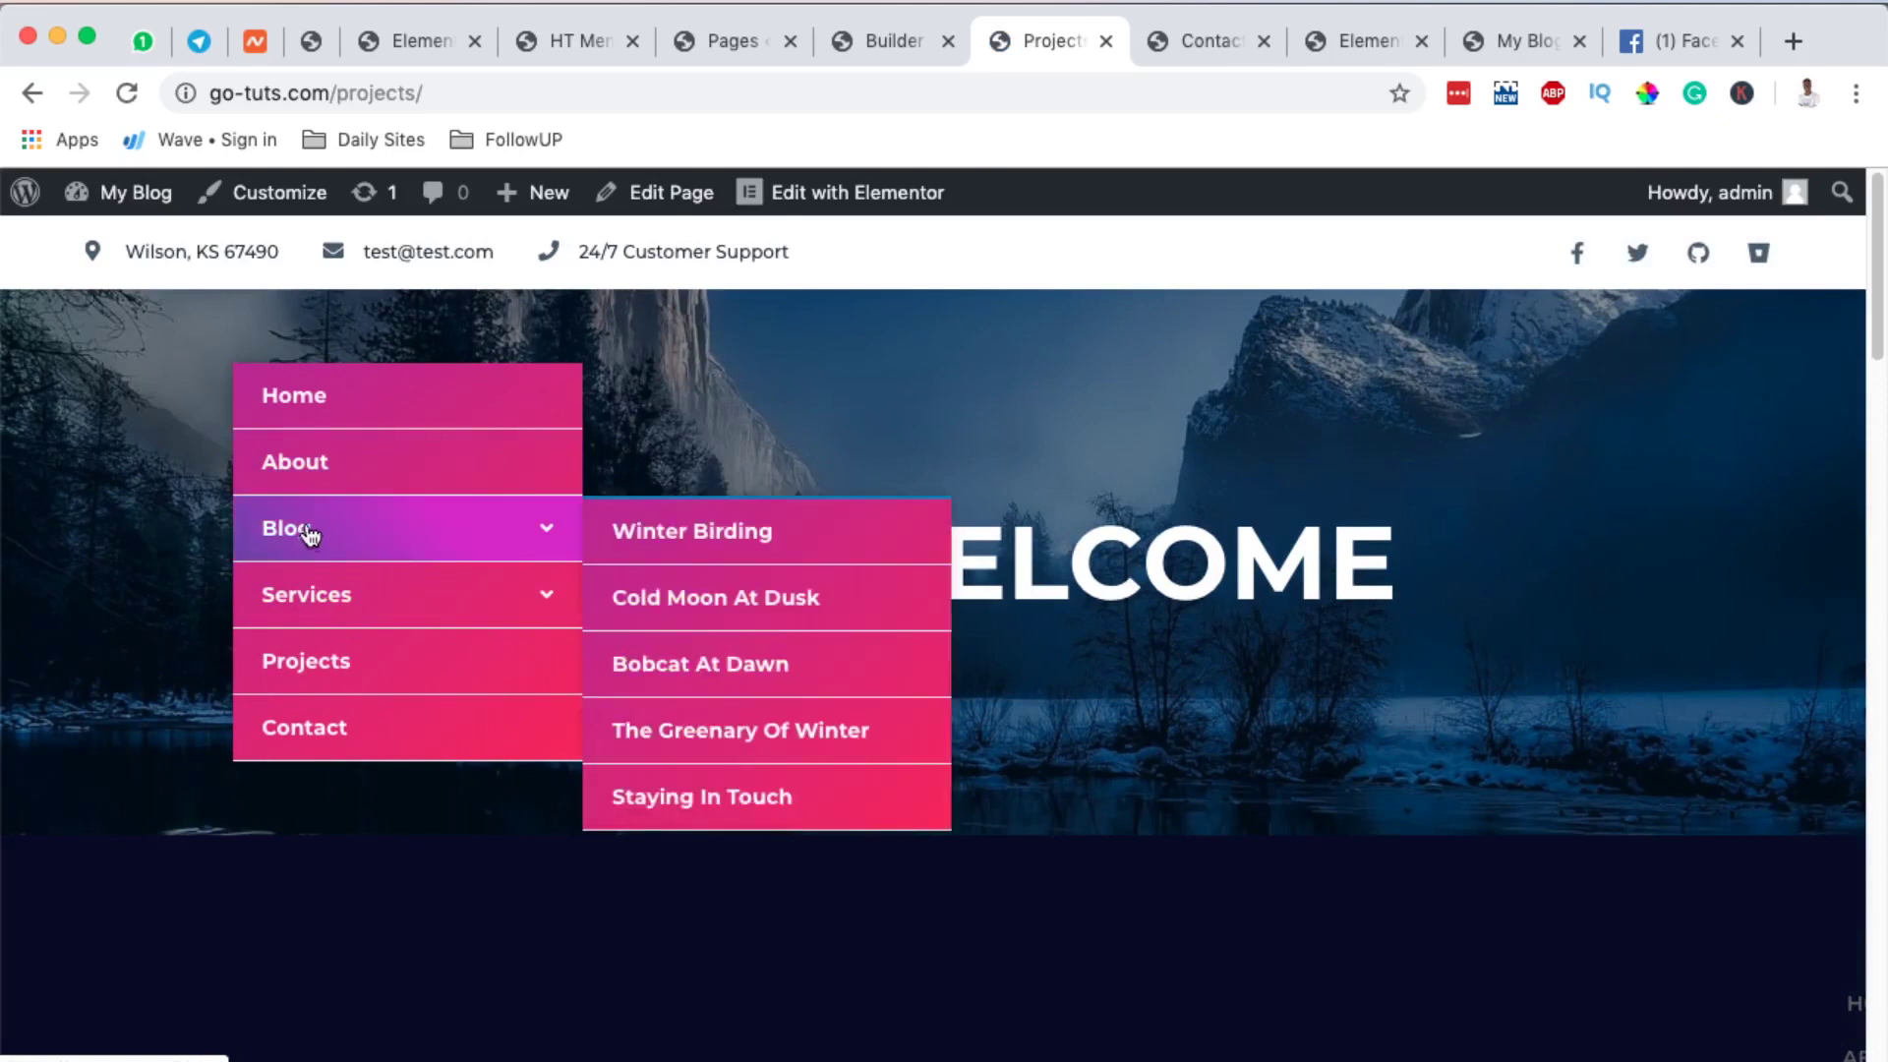
{"action": "left_click", "coordinate": [676, 740]}
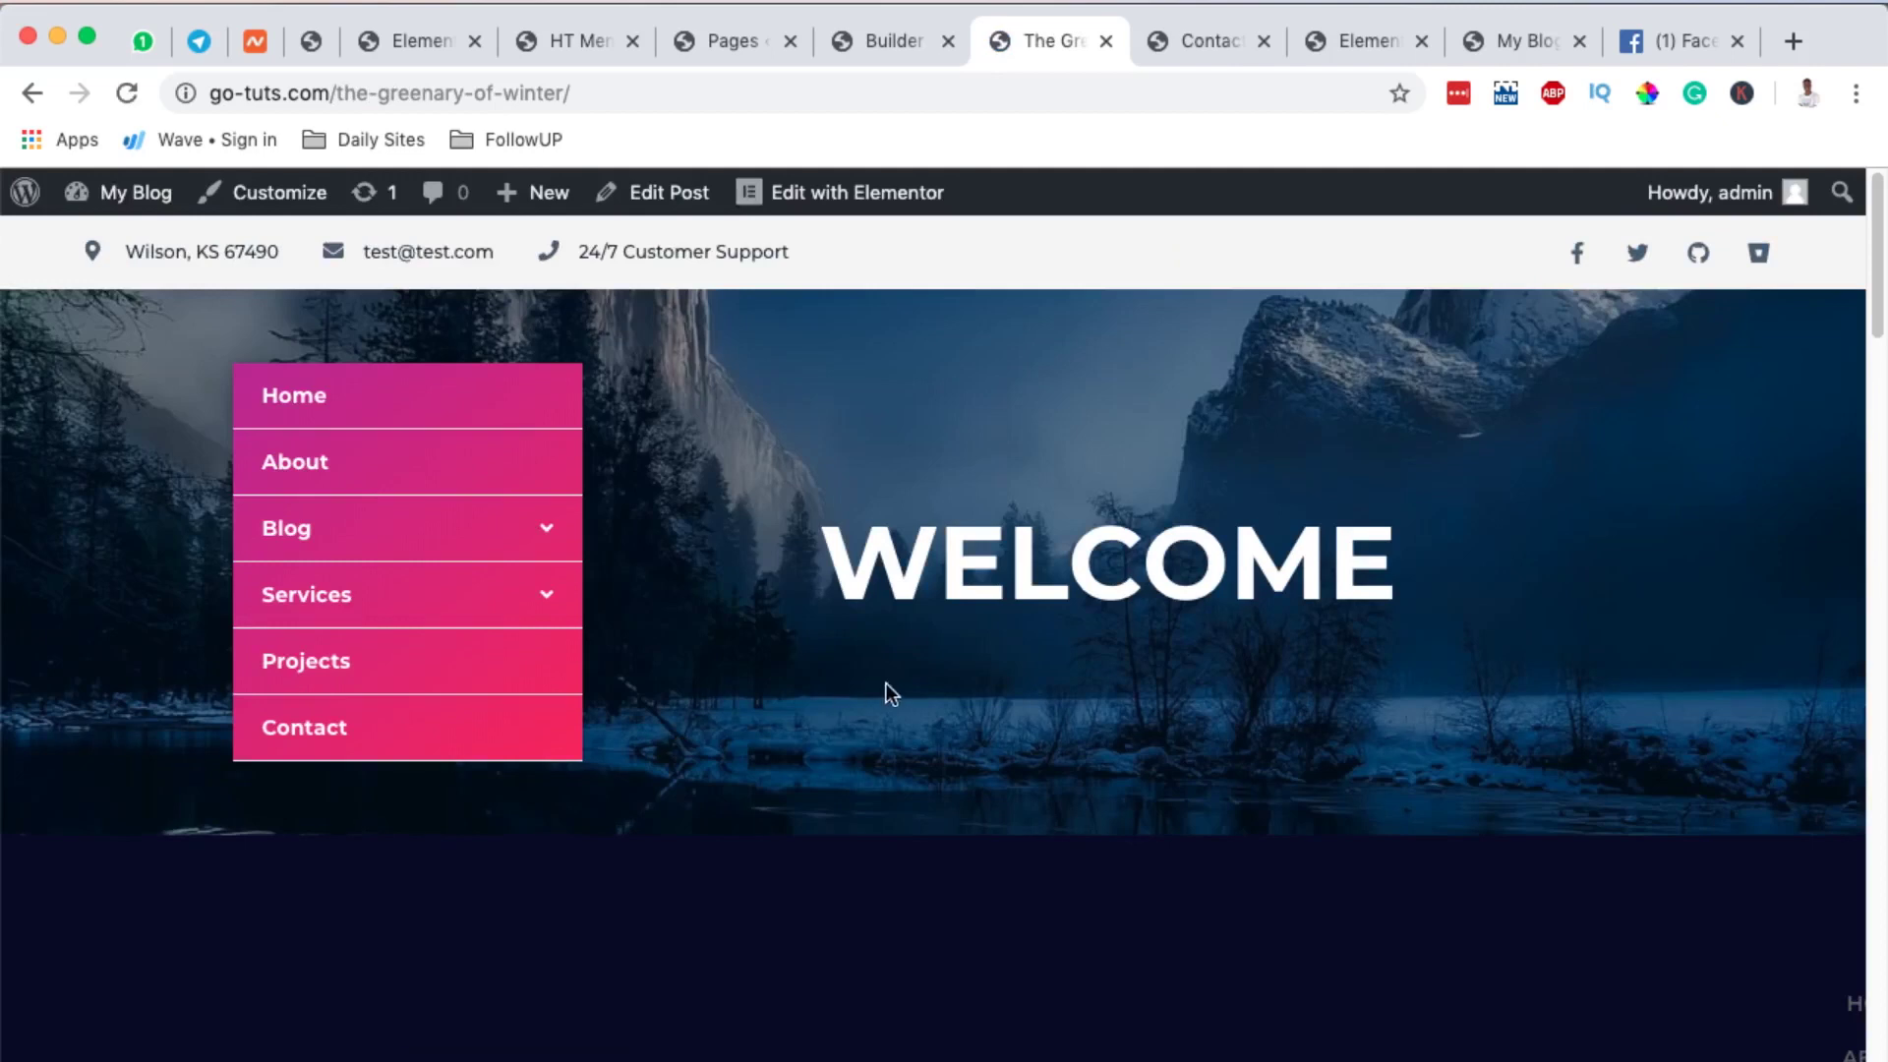
{"action": "scroll", "coordinate": [885, 691], "scroll_direction": "down", "scroll_amount": 3}
{"action": "left_click", "coordinate": [890, 41]}
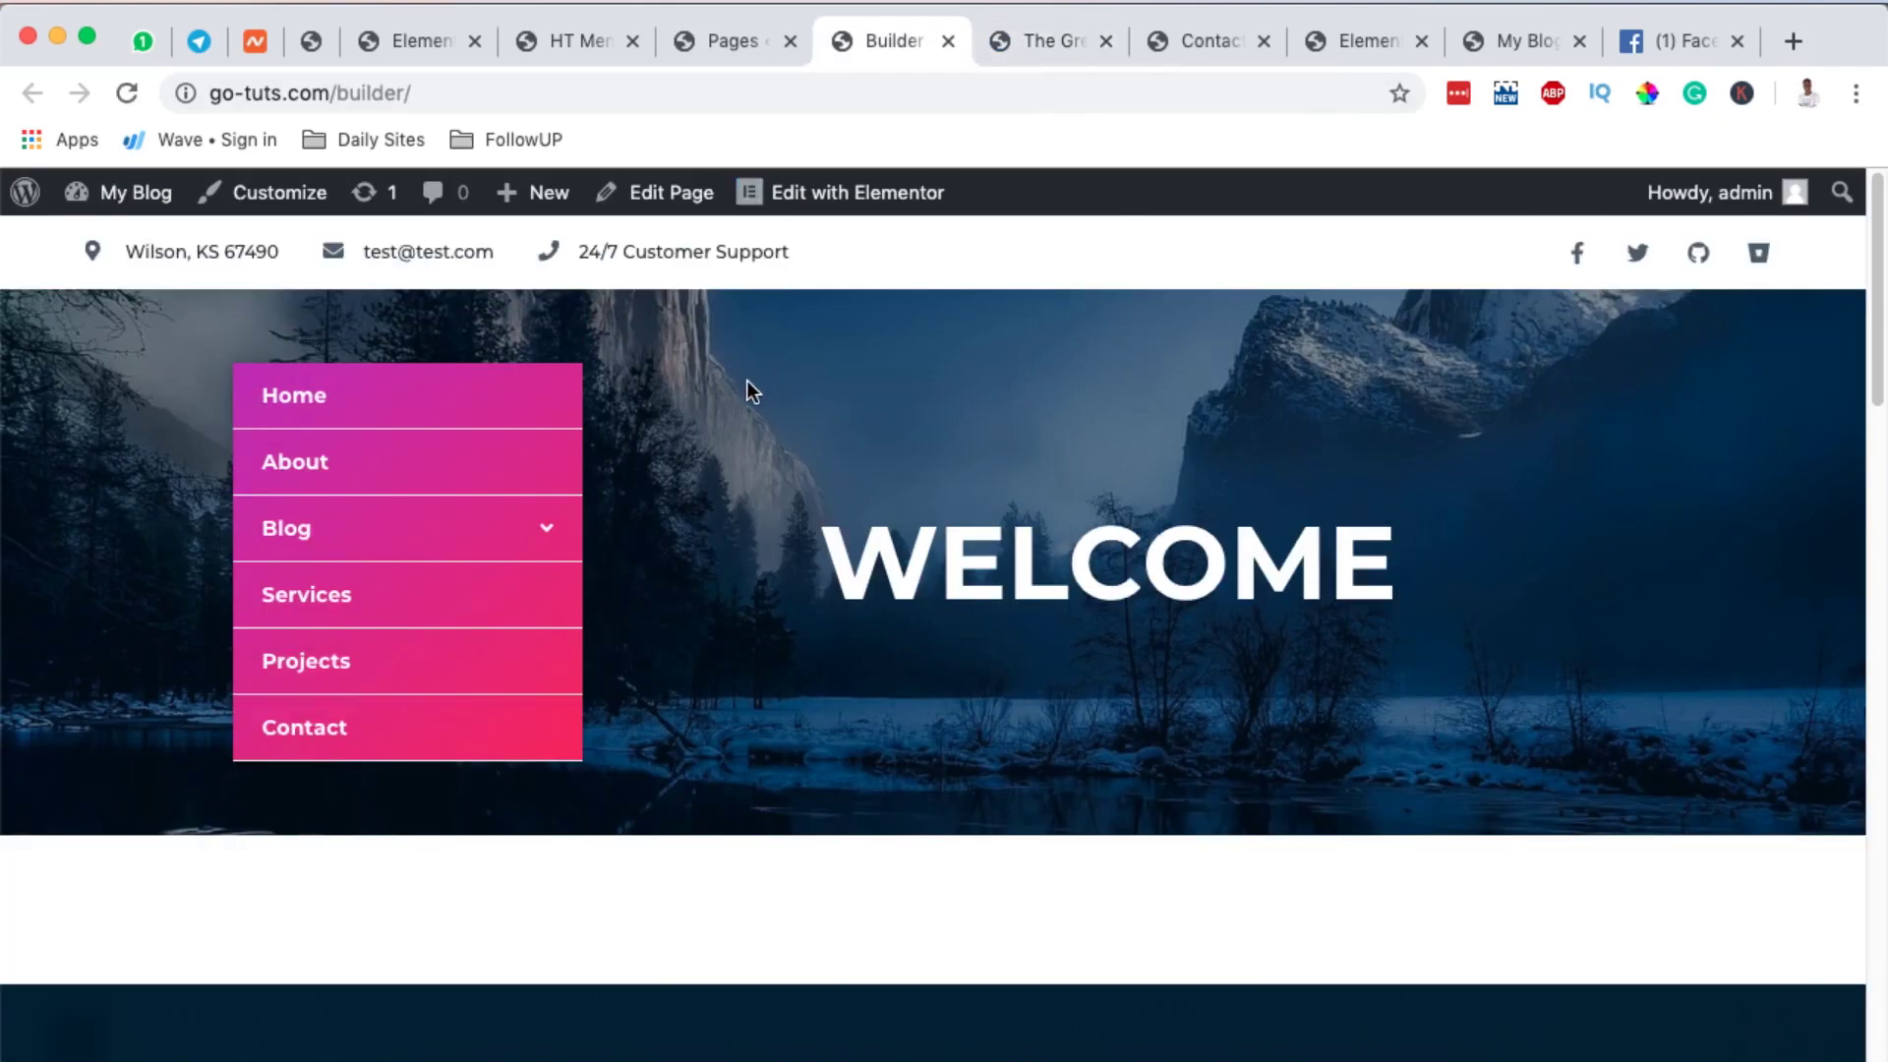
- Go to HTMega Addons Settings, confirming Leave on the Menus page
{"action": "left_click", "coordinate": [401, 39]}
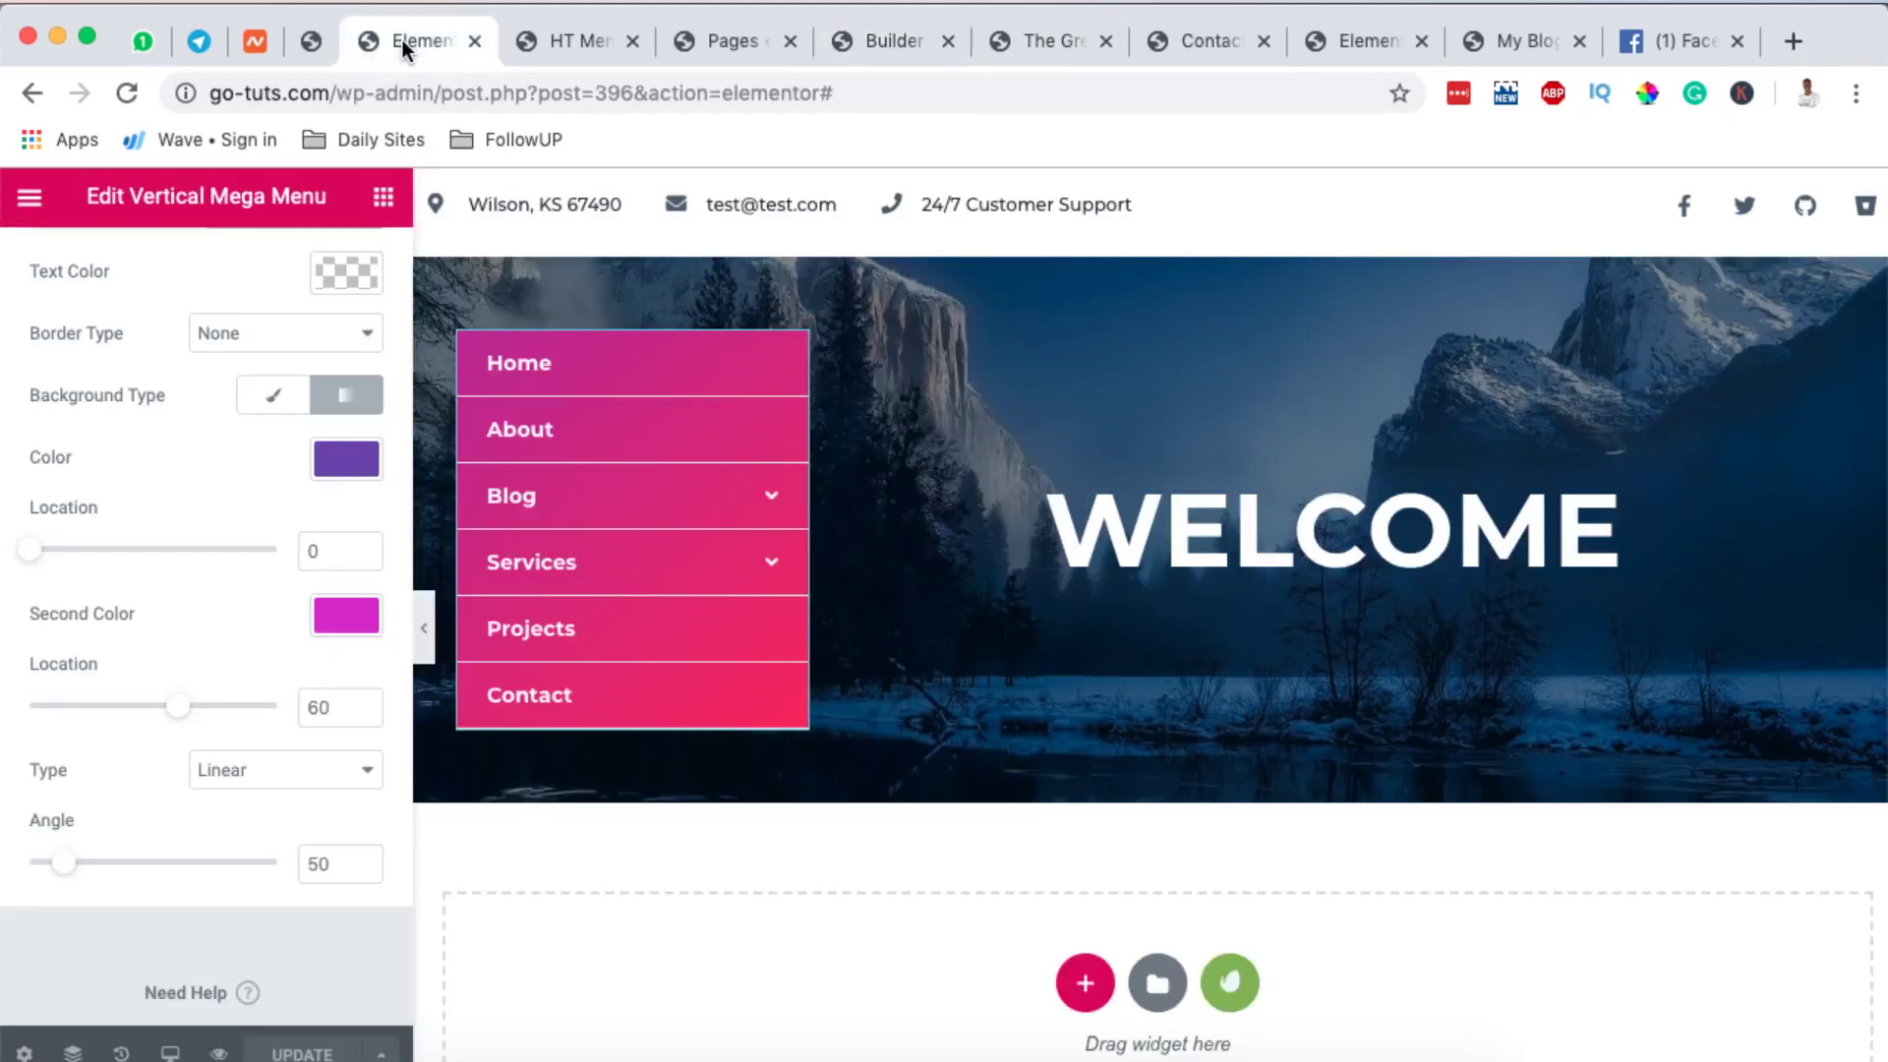
{"action": "left_click", "coordinate": [334, 45]}
{"action": "mouse_move", "coordinate": [119, 591]}
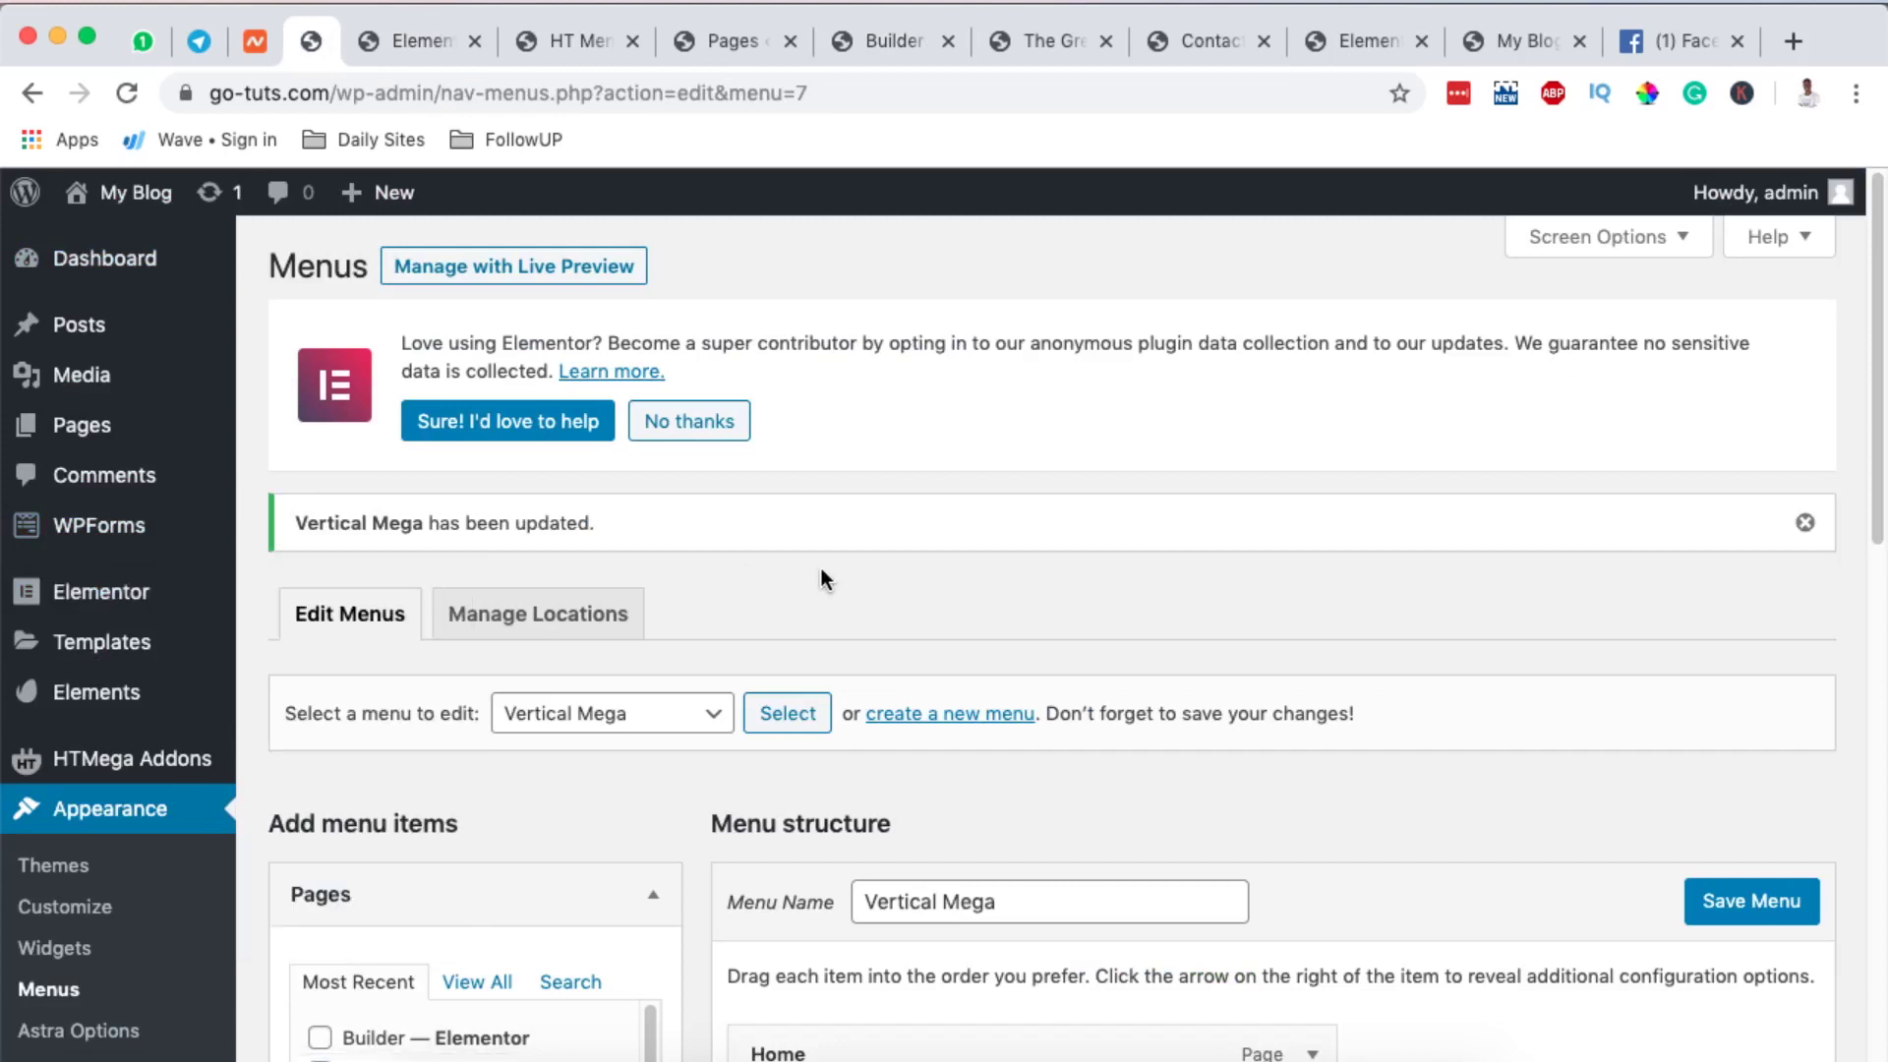
{"action": "mouse_move", "coordinate": [63, 763]}
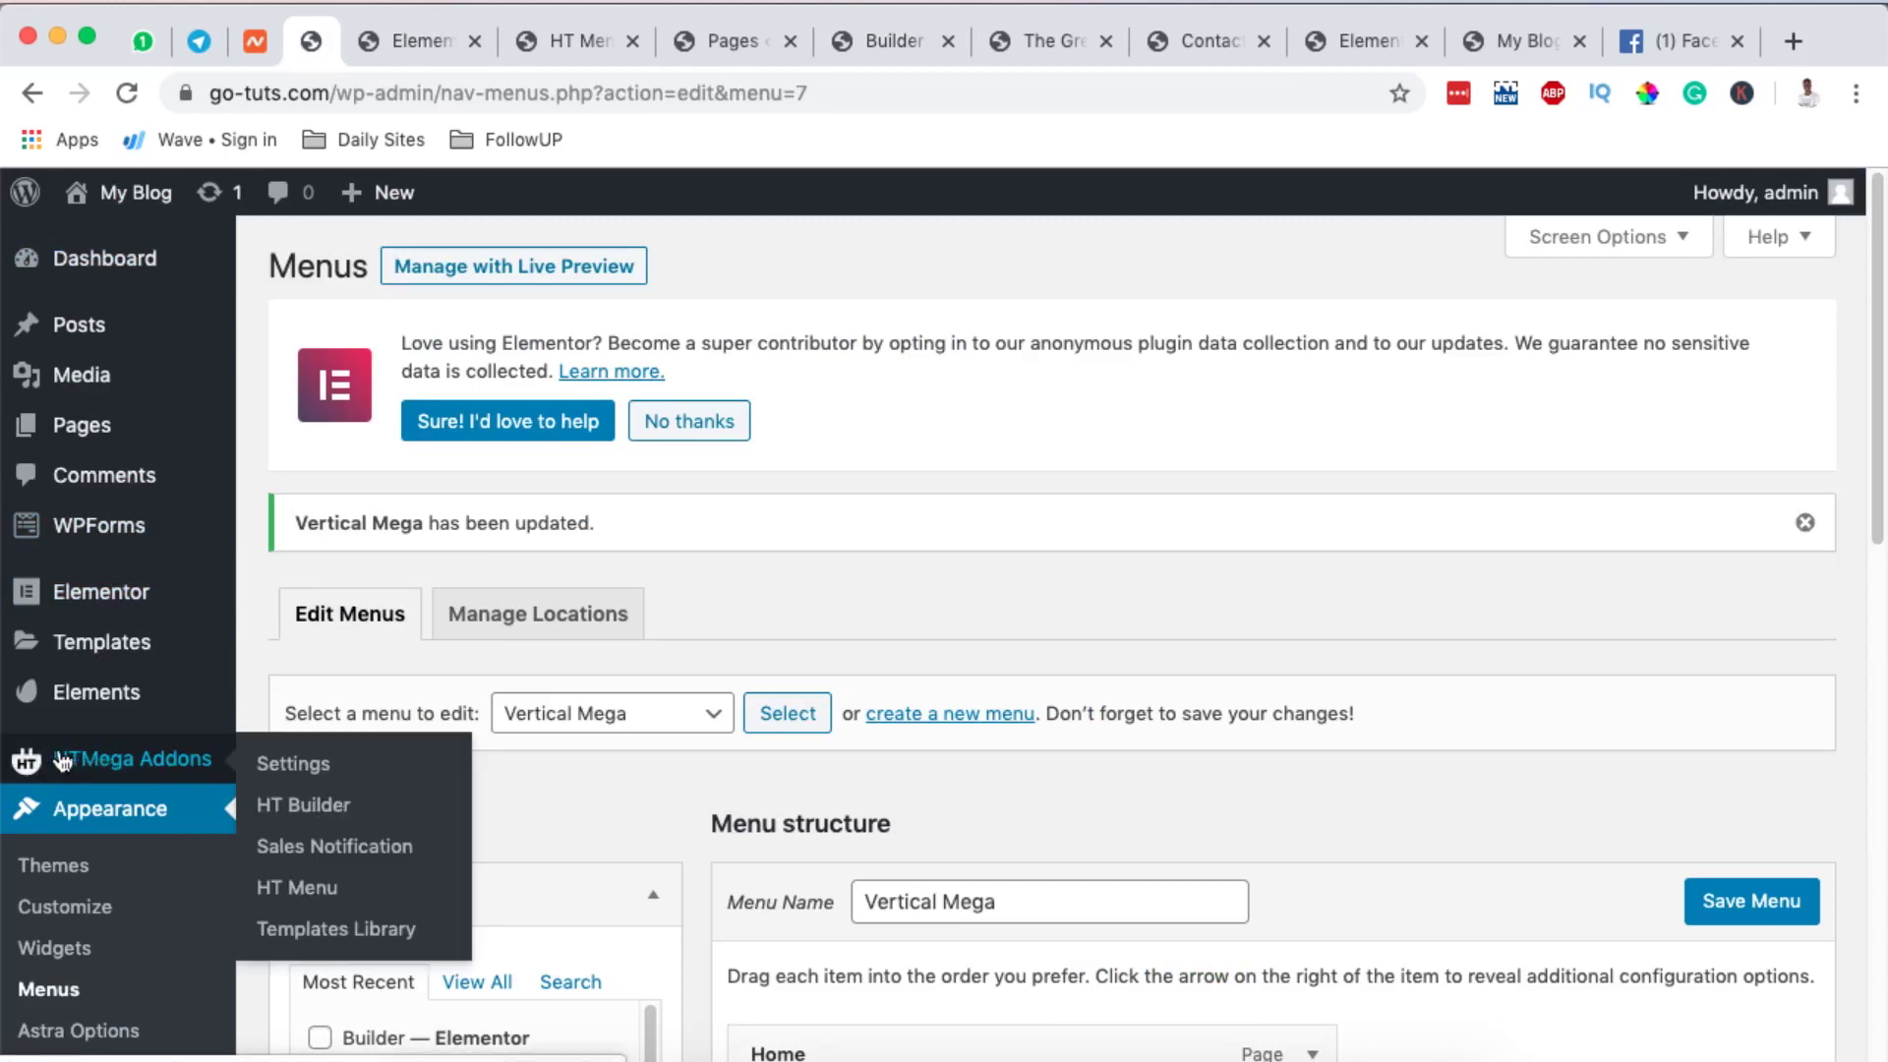
{"action": "left_click", "coordinate": [291, 764]}
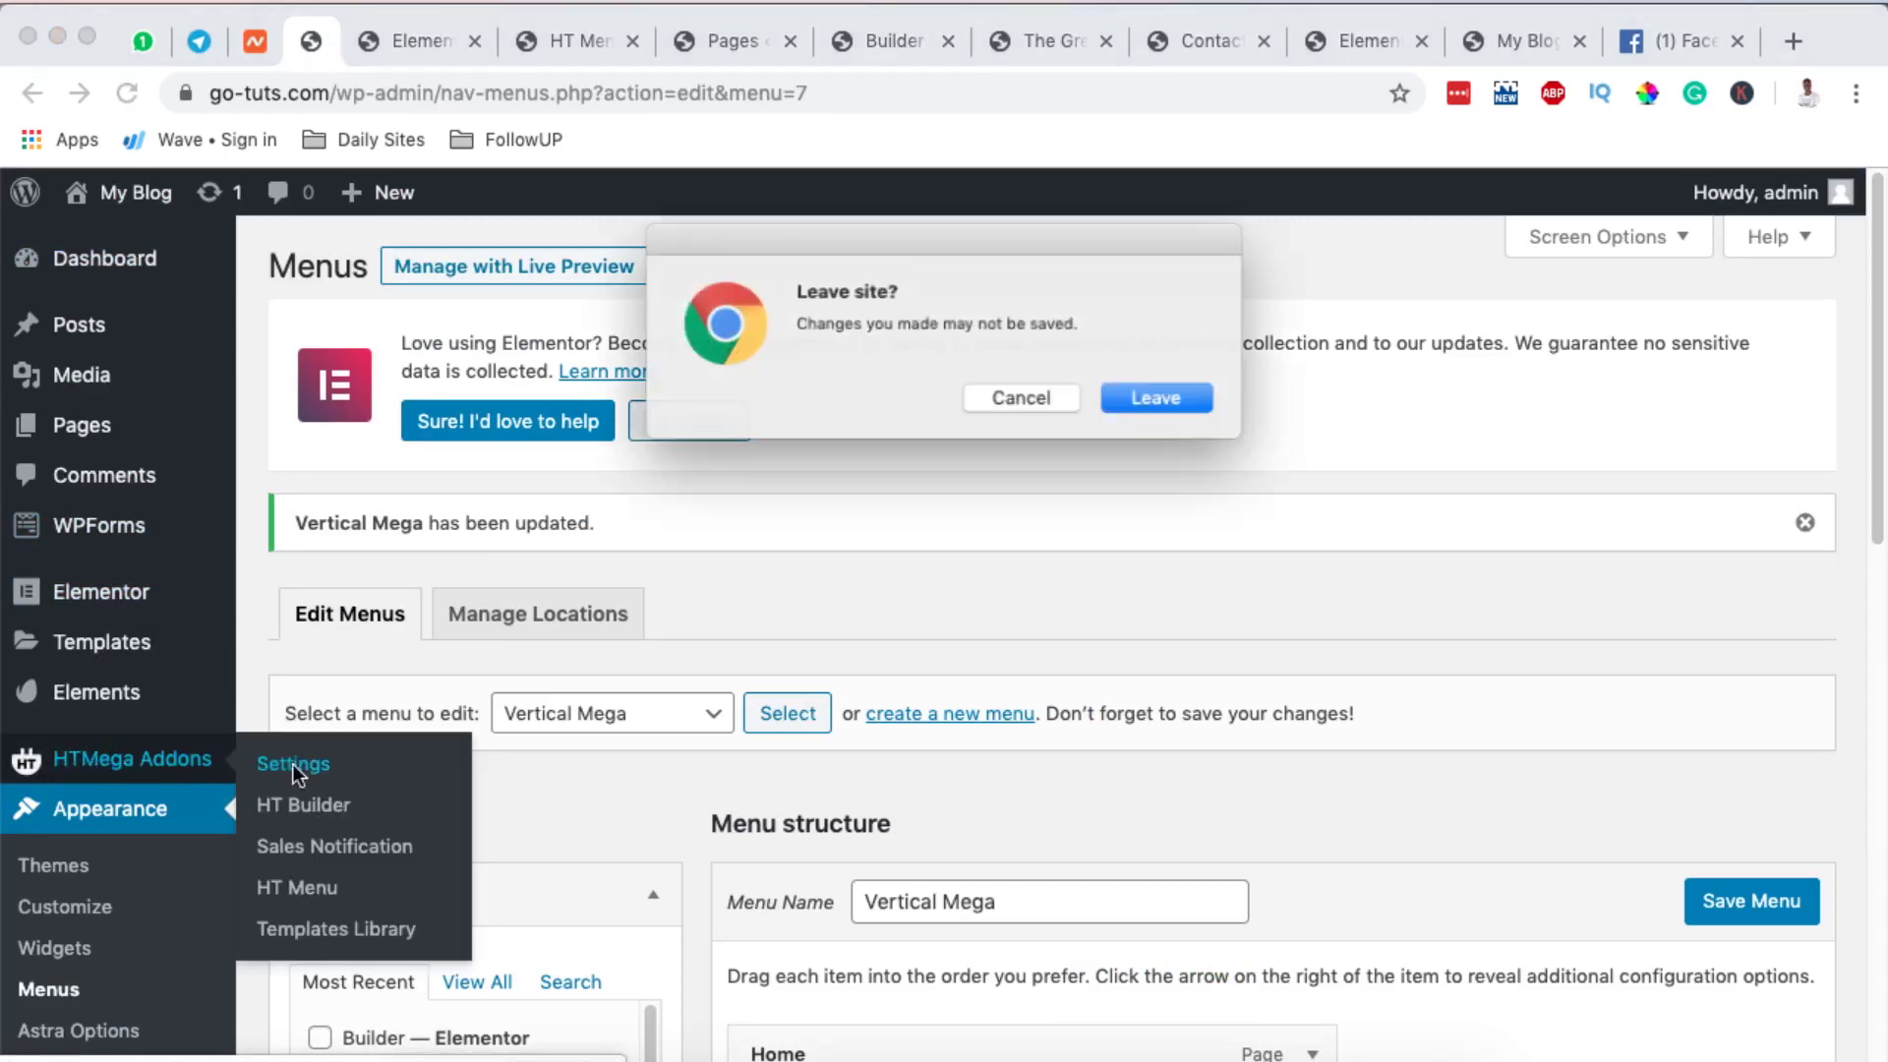
{"action": "left_click", "coordinate": [1163, 403]}
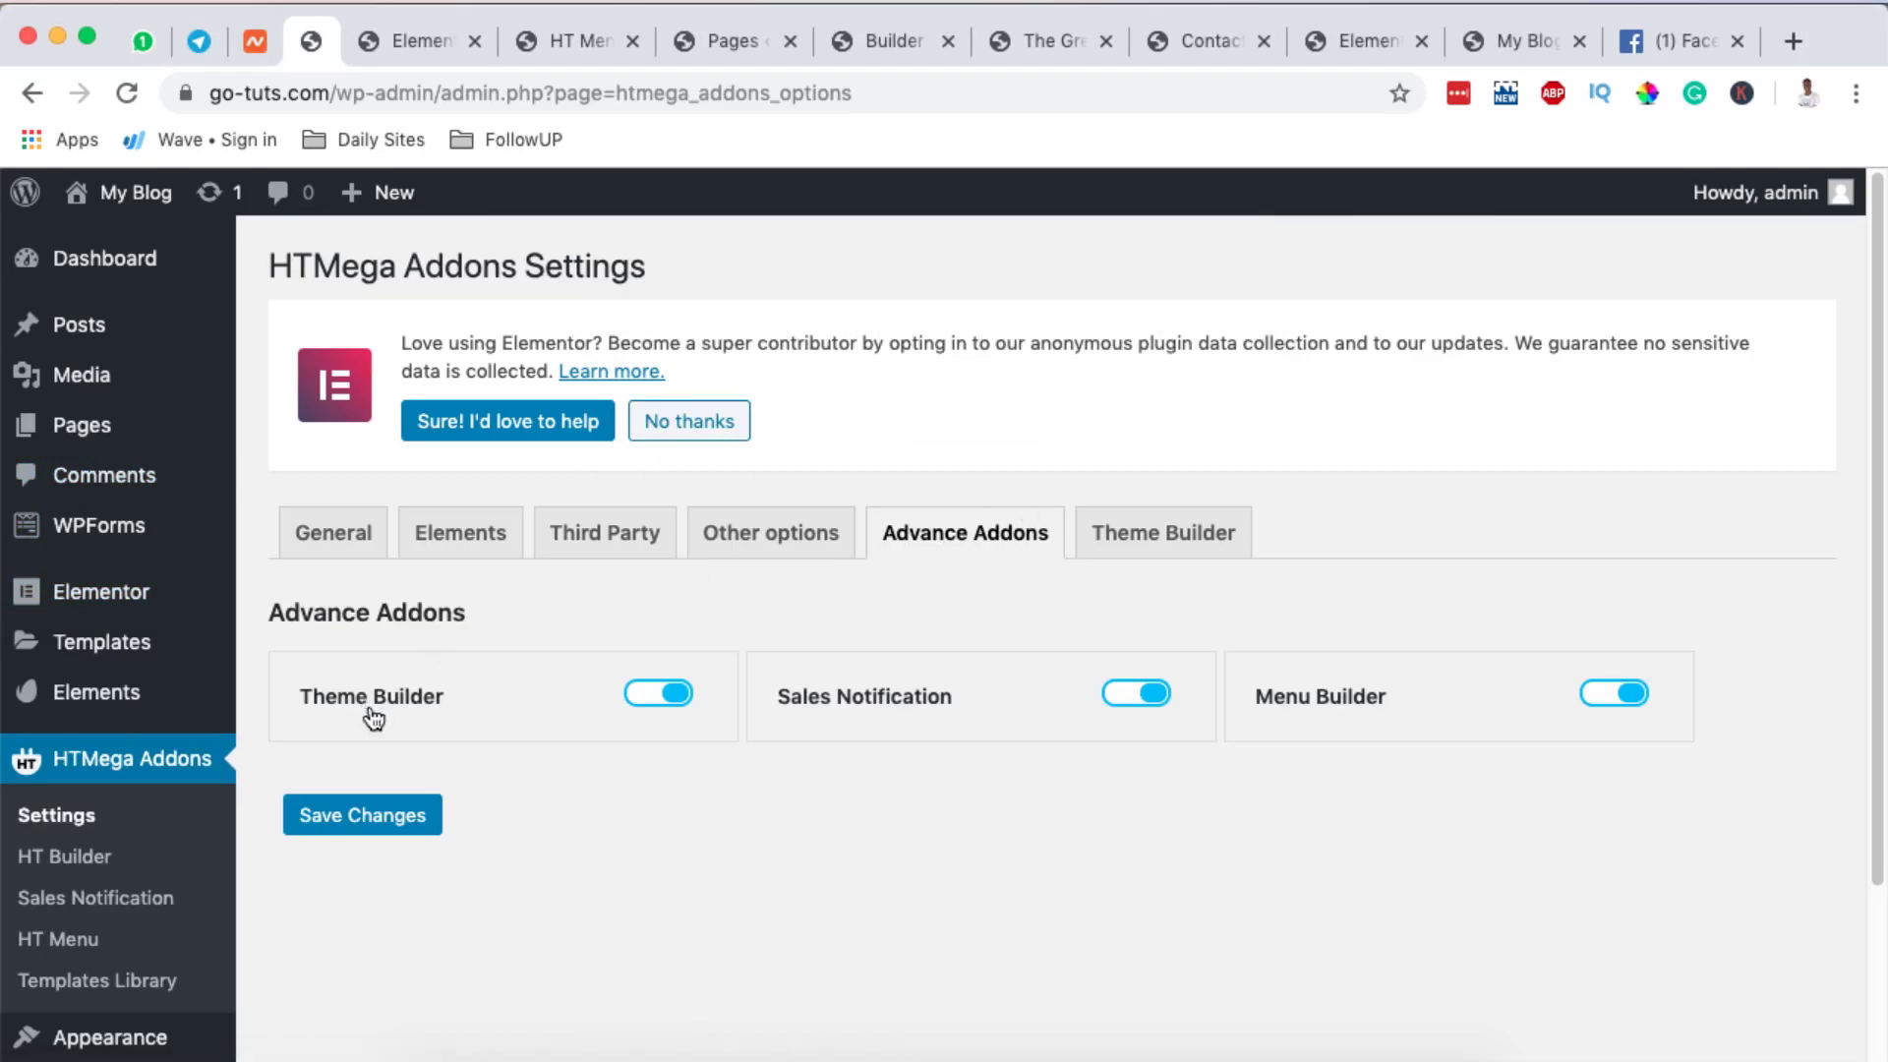
- Toggle the Theme Builder addon off and back on, then save changes
{"action": "left_click", "coordinate": [639, 699]}
{"action": "left_click", "coordinate": [676, 700]}
{"action": "left_click", "coordinate": [337, 820]}
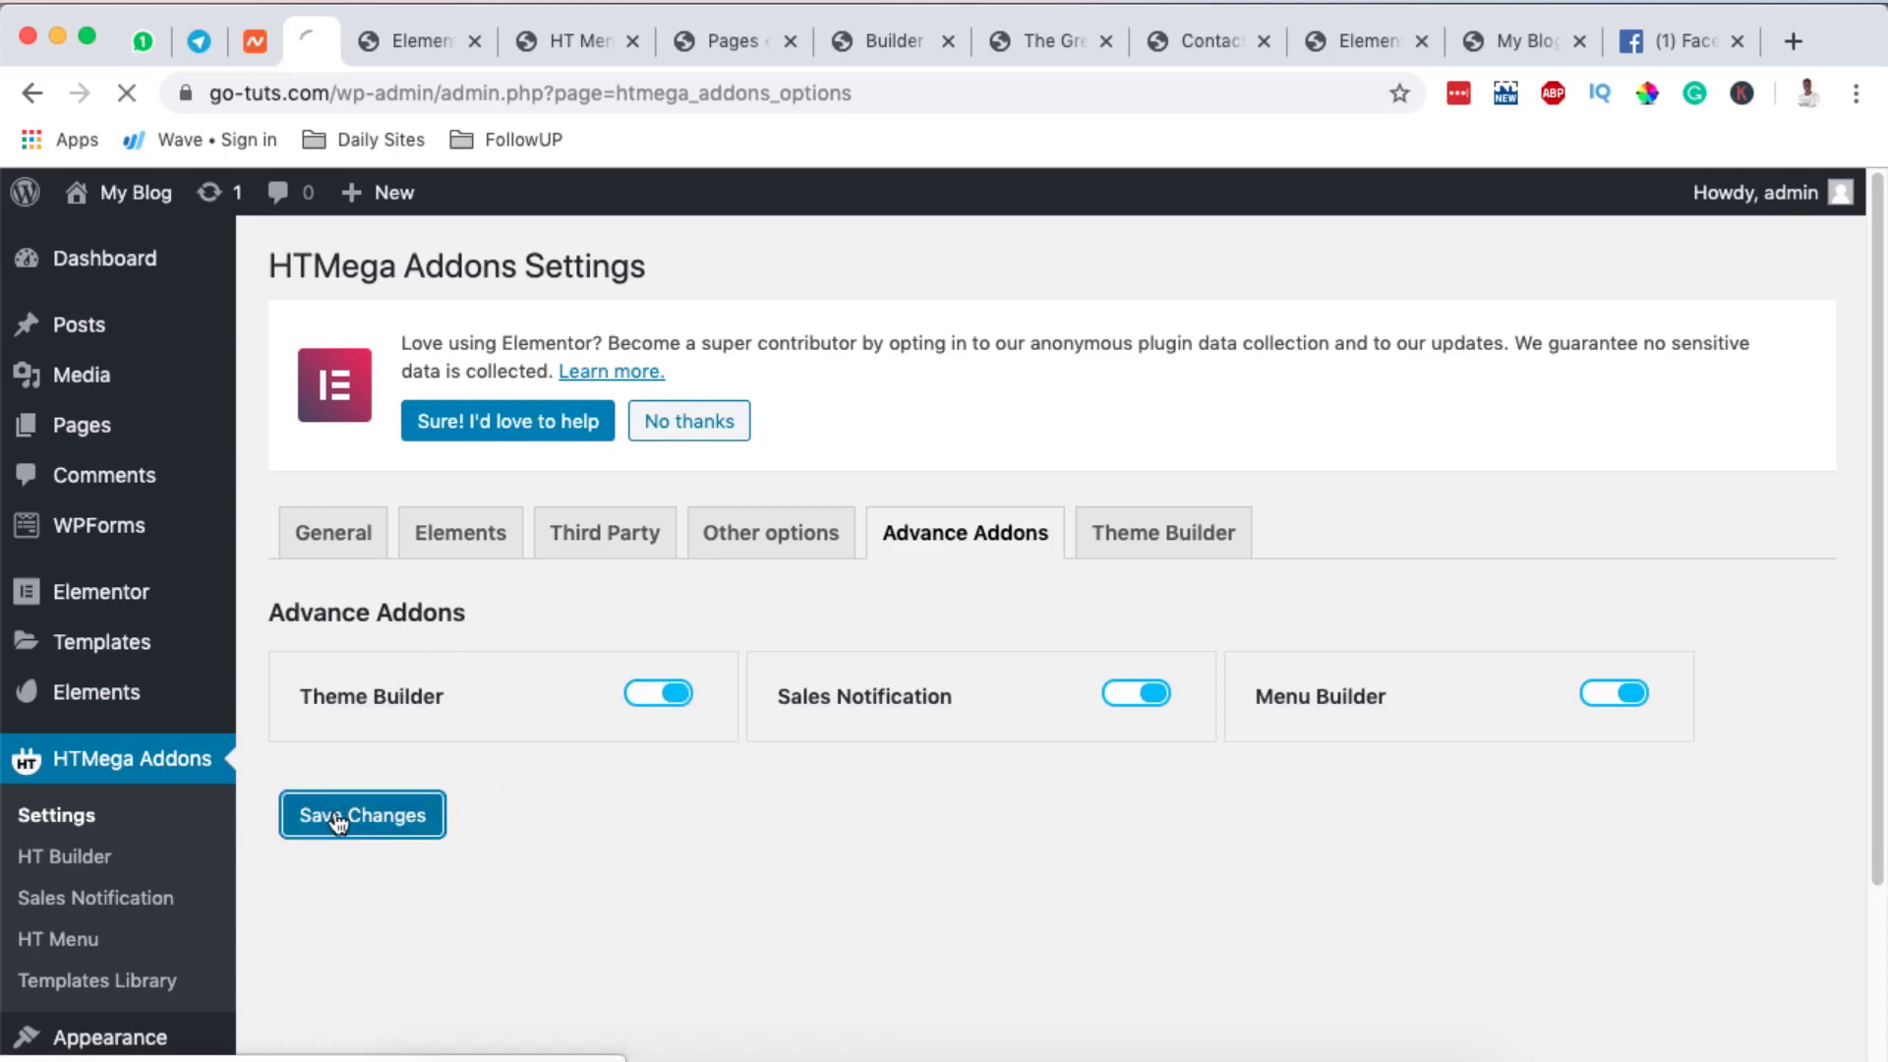
- In HT Builder, keep 'Header (with Nav) (page)' as the header template and save changes
{"action": "scroll", "coordinate": [337, 822], "scroll_direction": "down", "scroll_amount": 2}
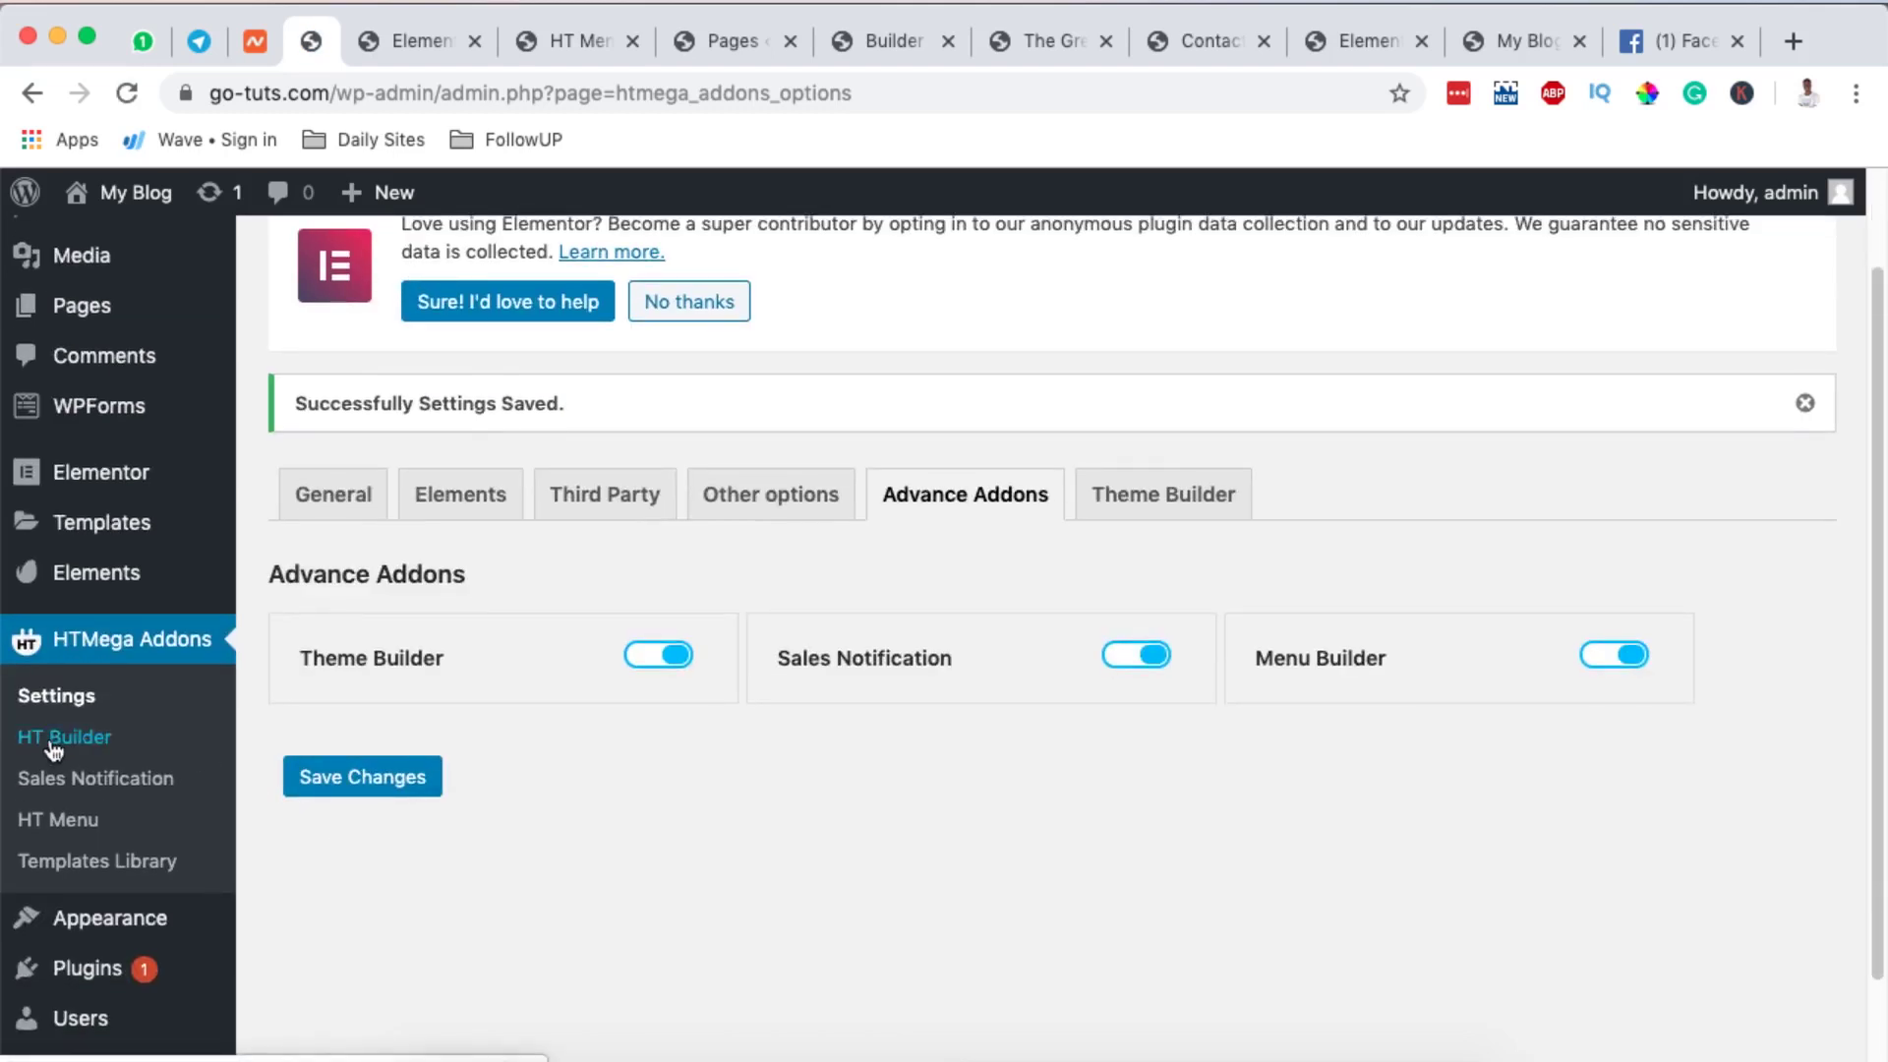
{"action": "left_click", "coordinate": [51, 744]}
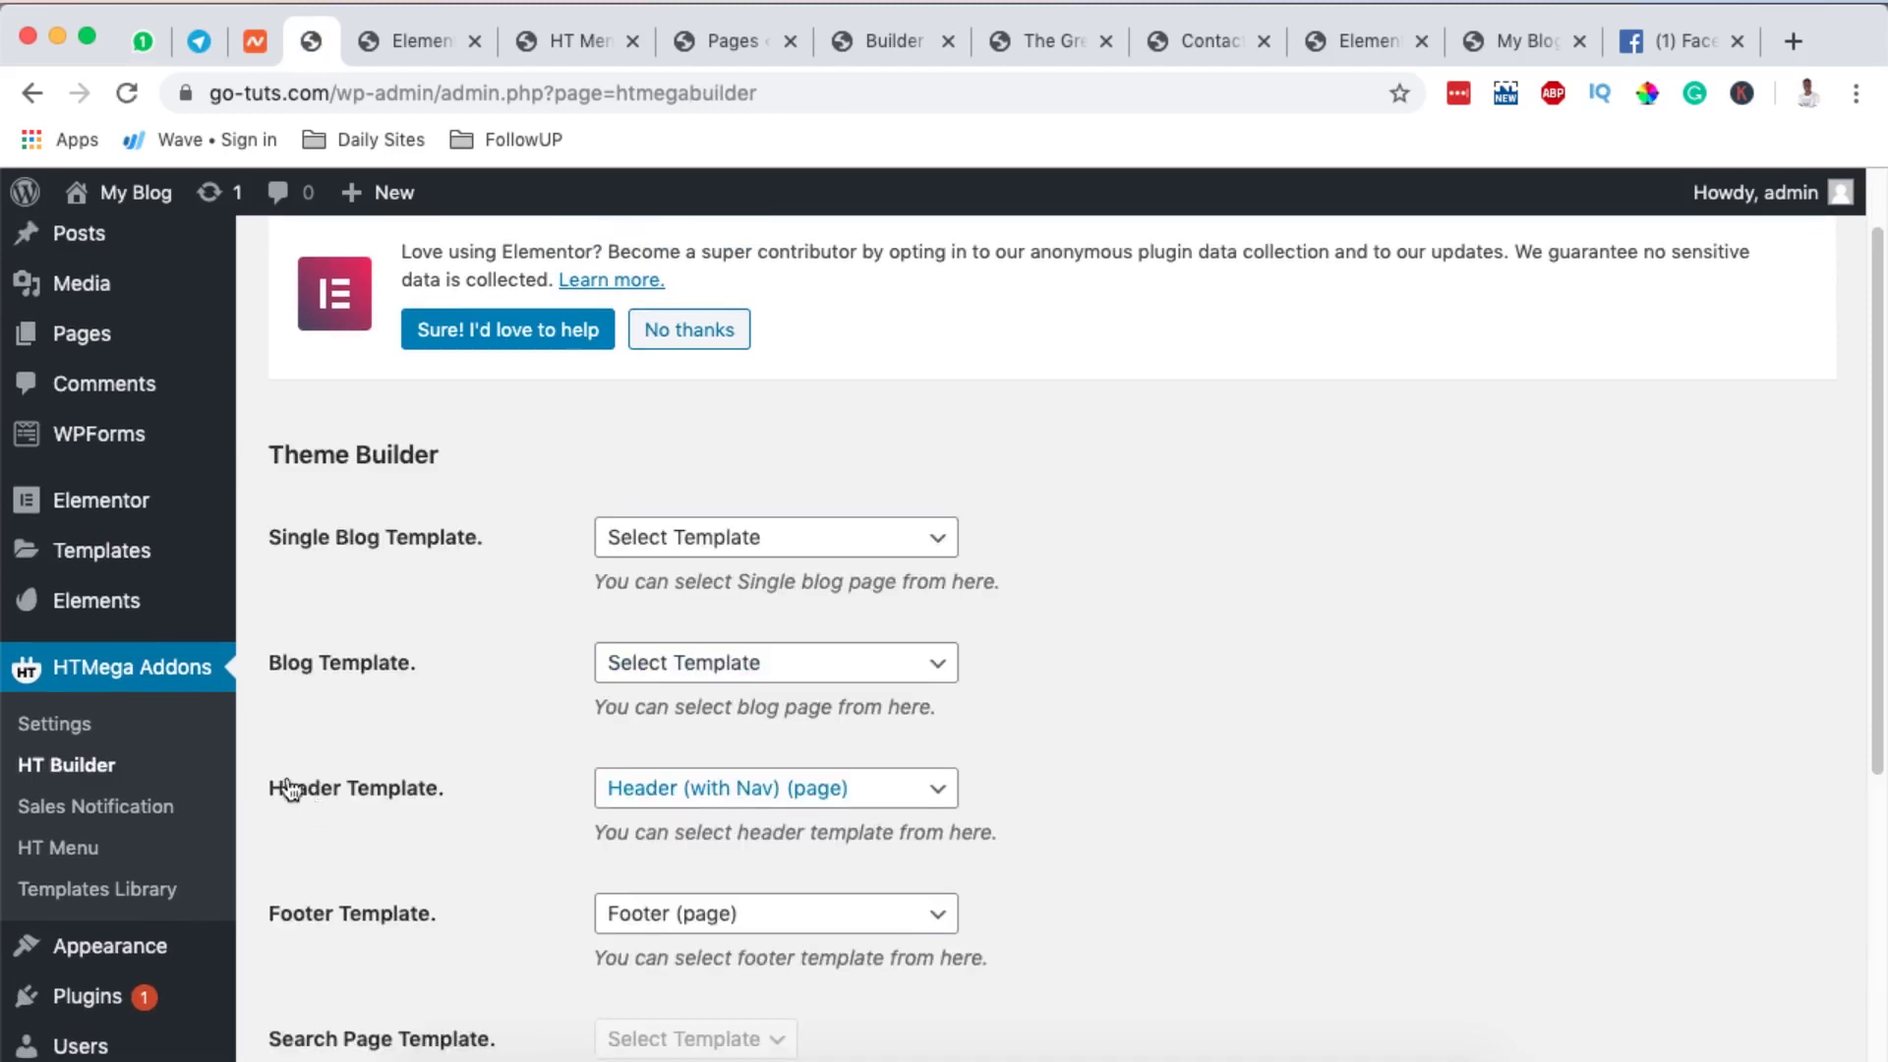
{"action": "left_click", "coordinate": [683, 787]}
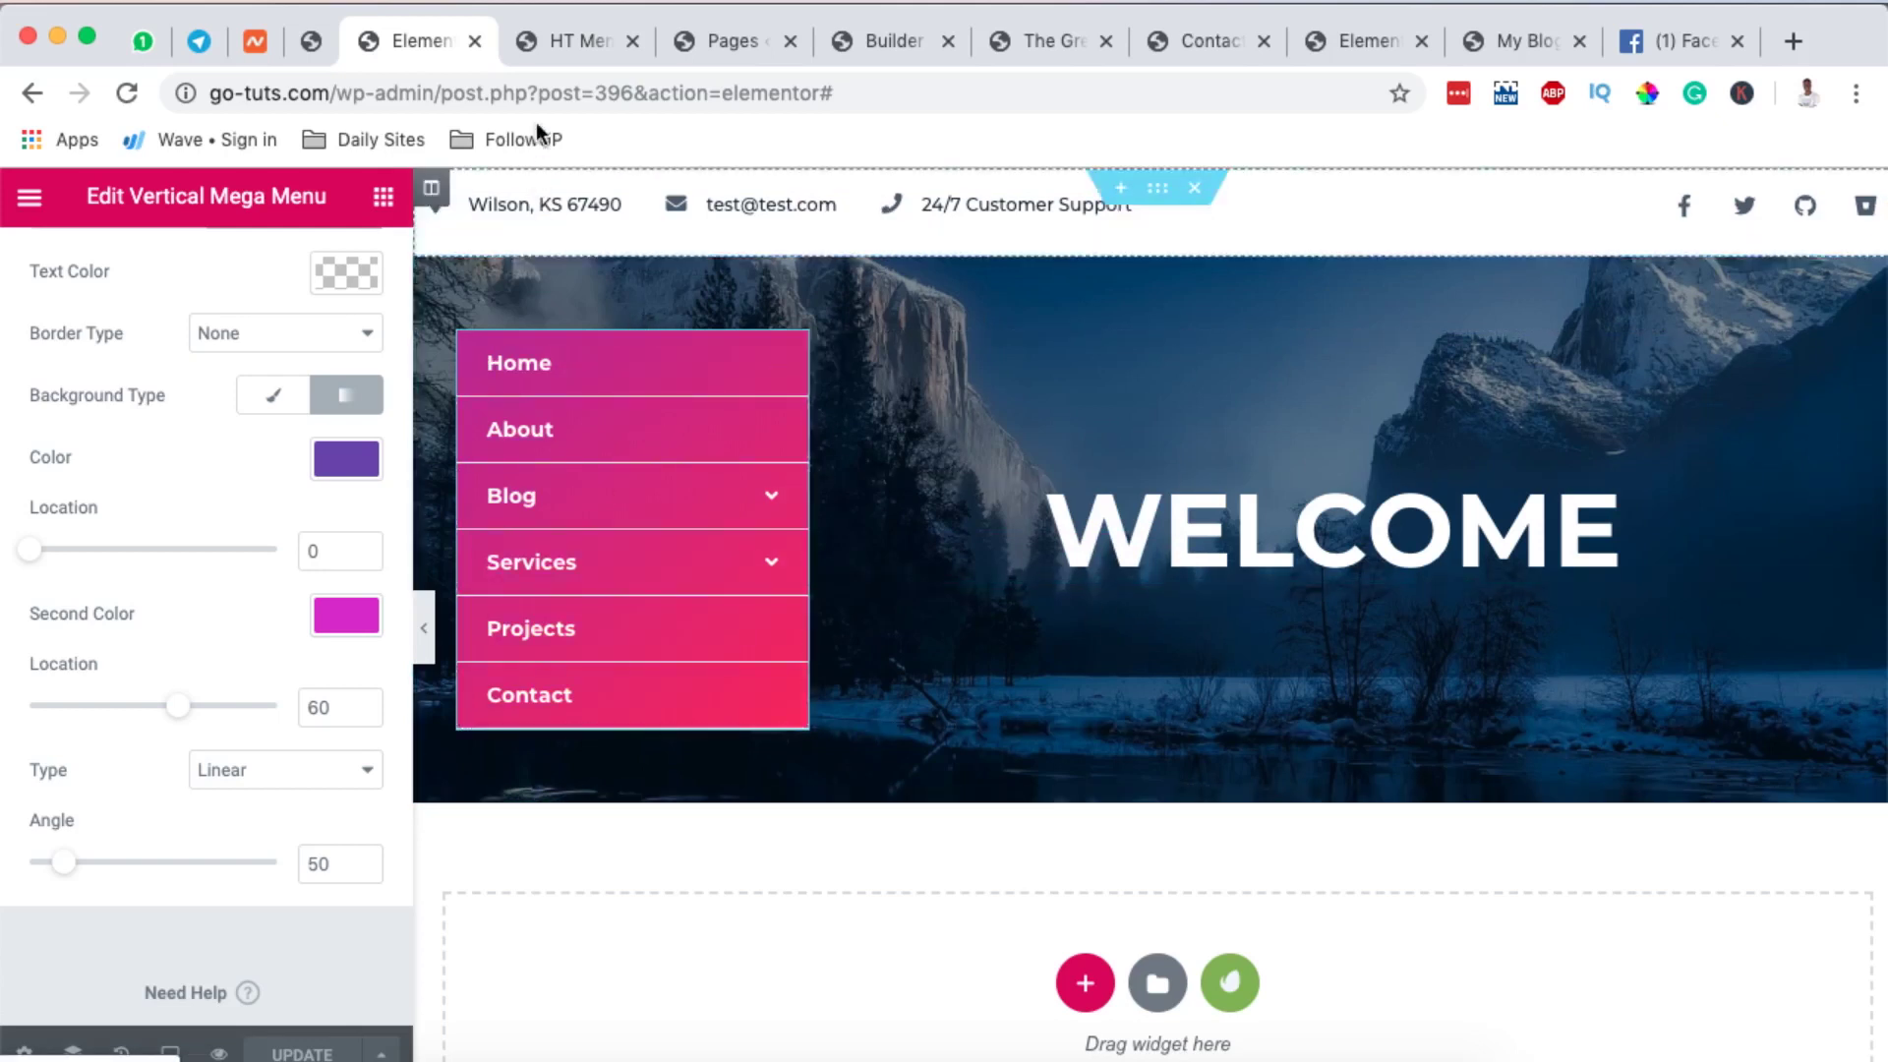
{"action": "left_click", "coordinate": [311, 40]}
{"action": "left_click", "coordinate": [713, 802]}
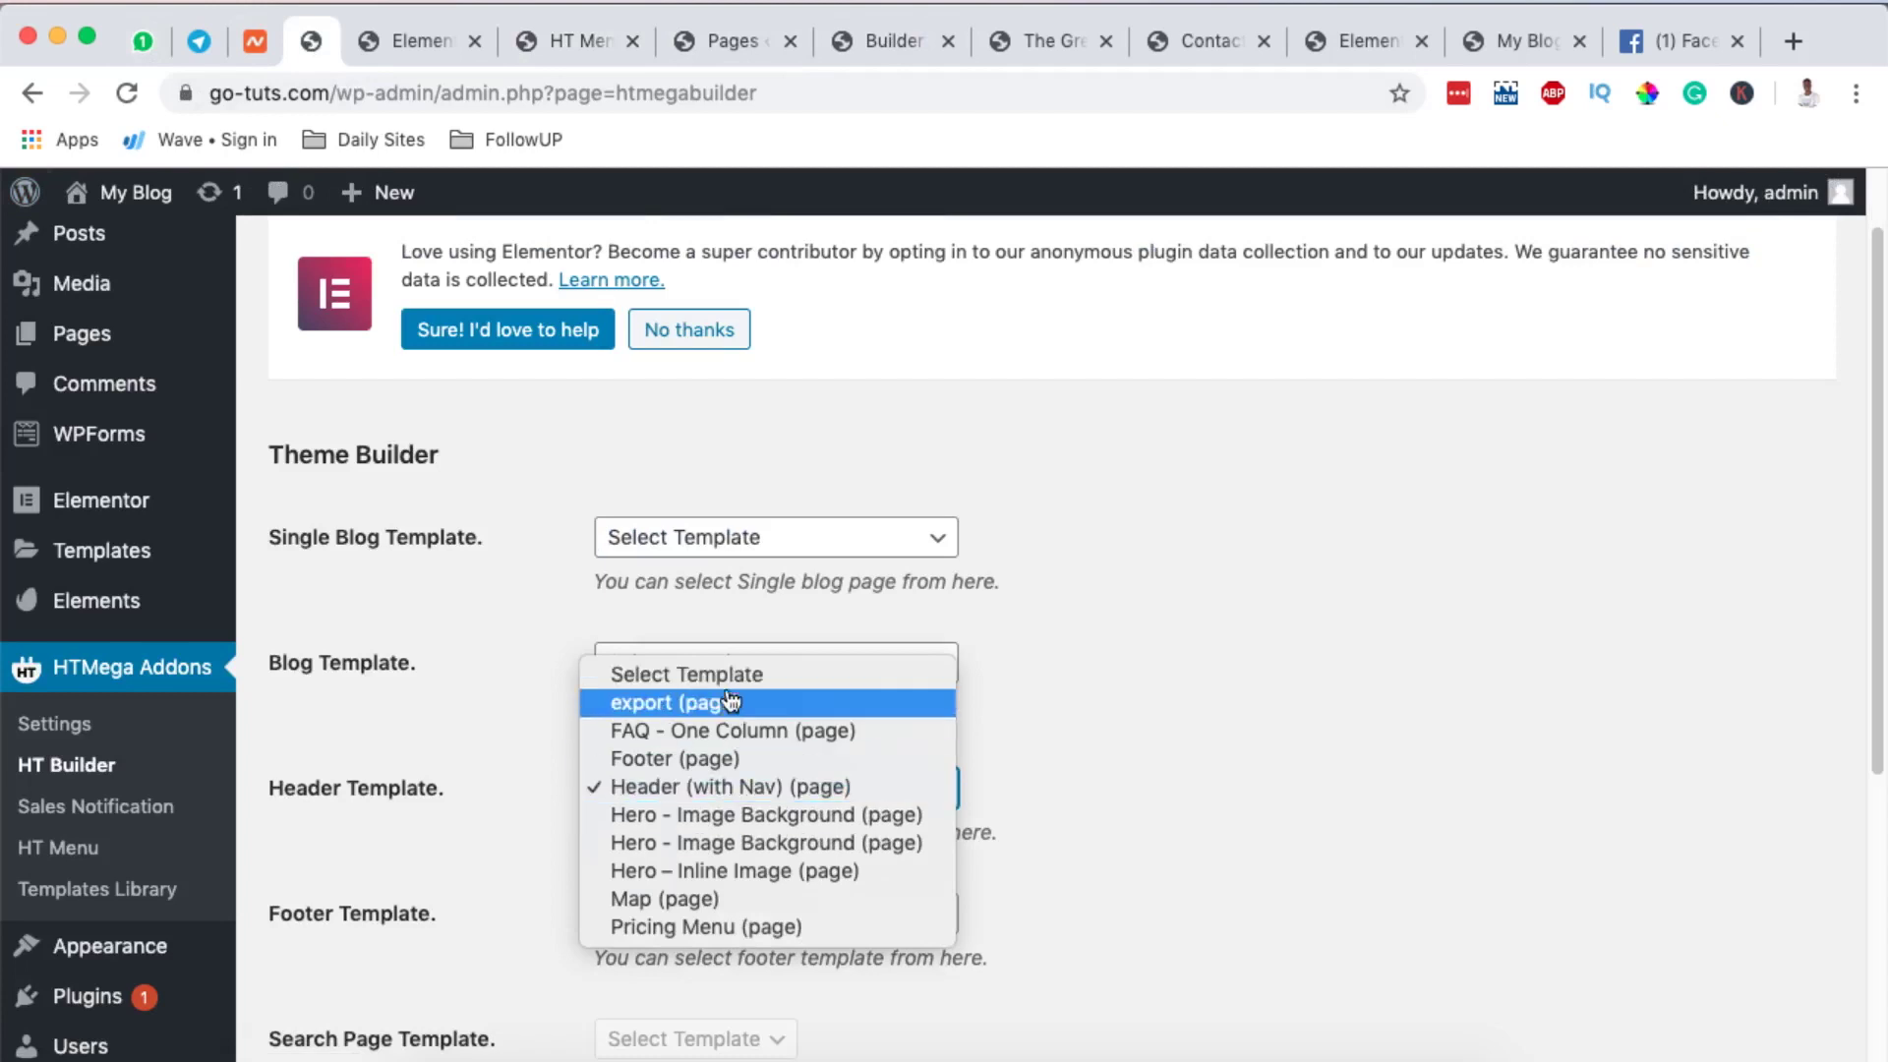
{"action": "left_click", "coordinate": [1076, 796]}
{"action": "left_click", "coordinate": [776, 790]}
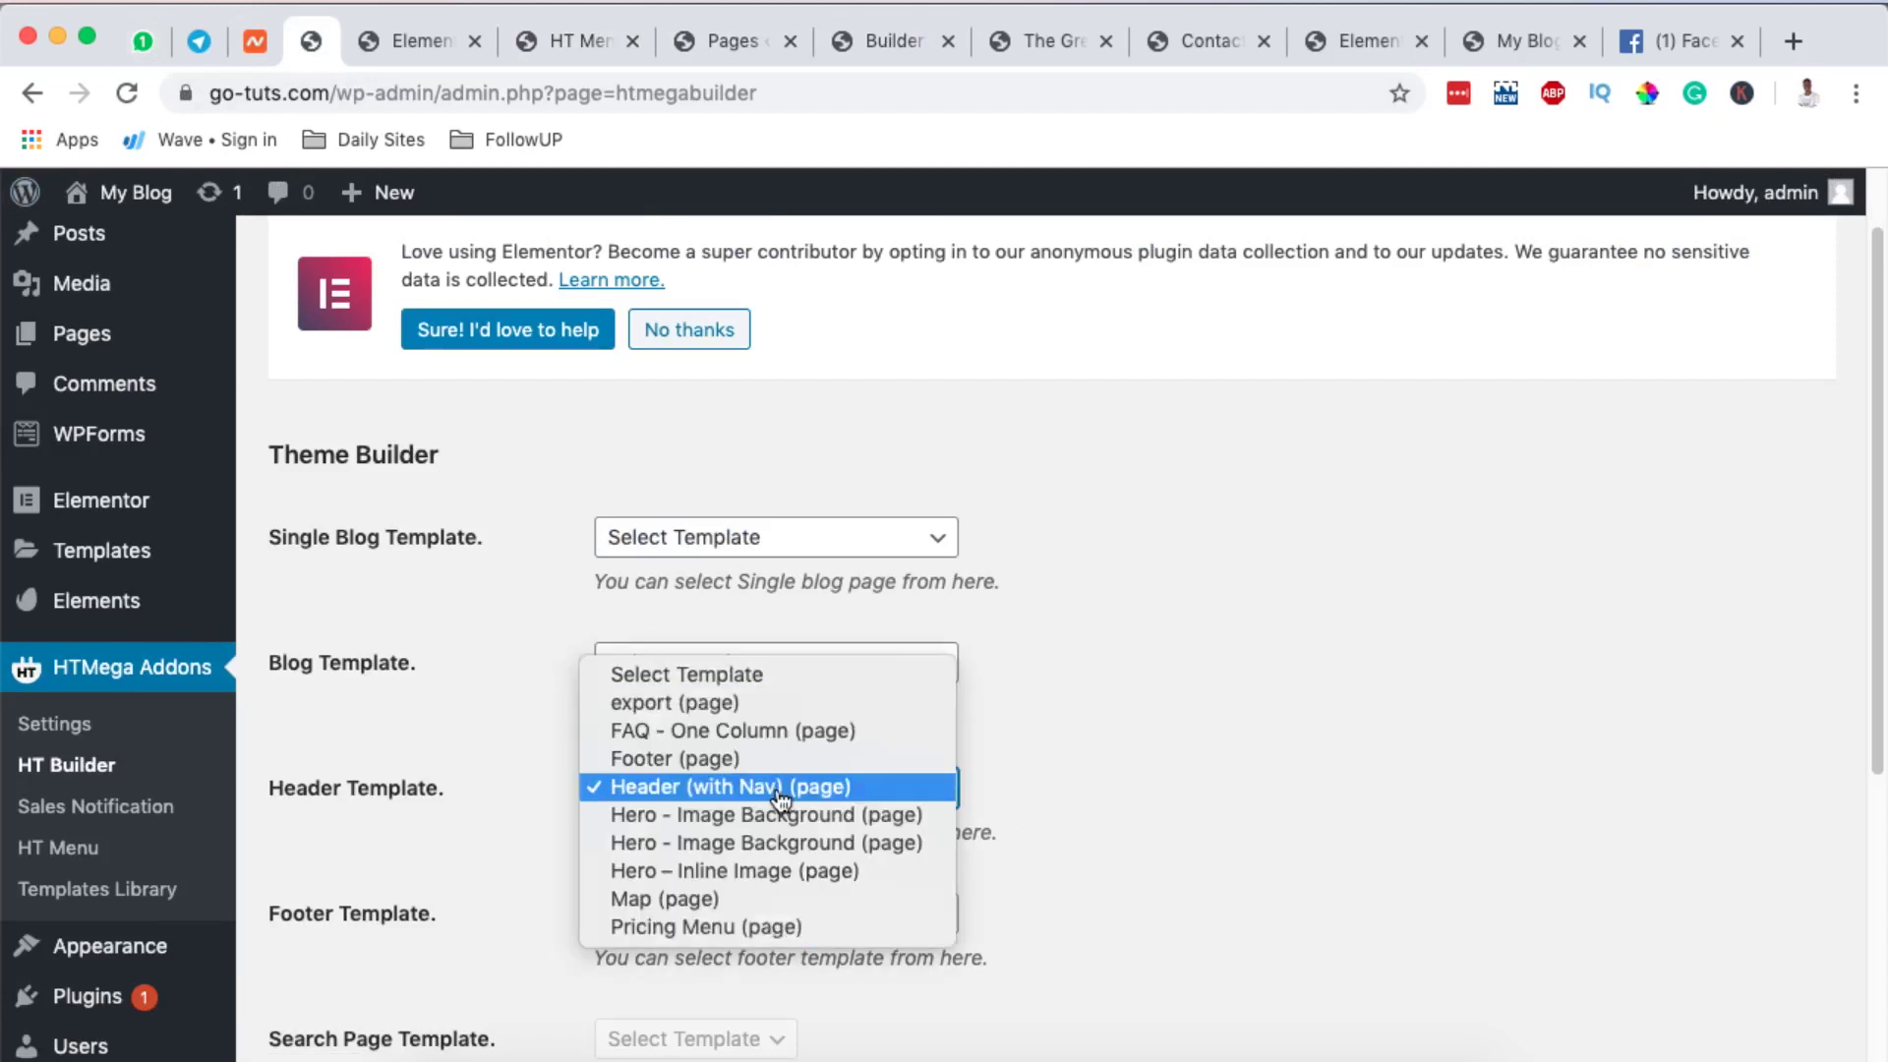
{"action": "left_click", "coordinate": [1180, 725]}
{"action": "scroll", "coordinate": [1246, 578], "scroll_direction": "down", "scroll_amount": 5}
{"action": "scroll", "coordinate": [1247, 590], "scroll_direction": "up", "scroll_amount": 3}
{"action": "scroll", "coordinate": [1248, 527], "scroll_direction": "down", "scroll_amount": 3}
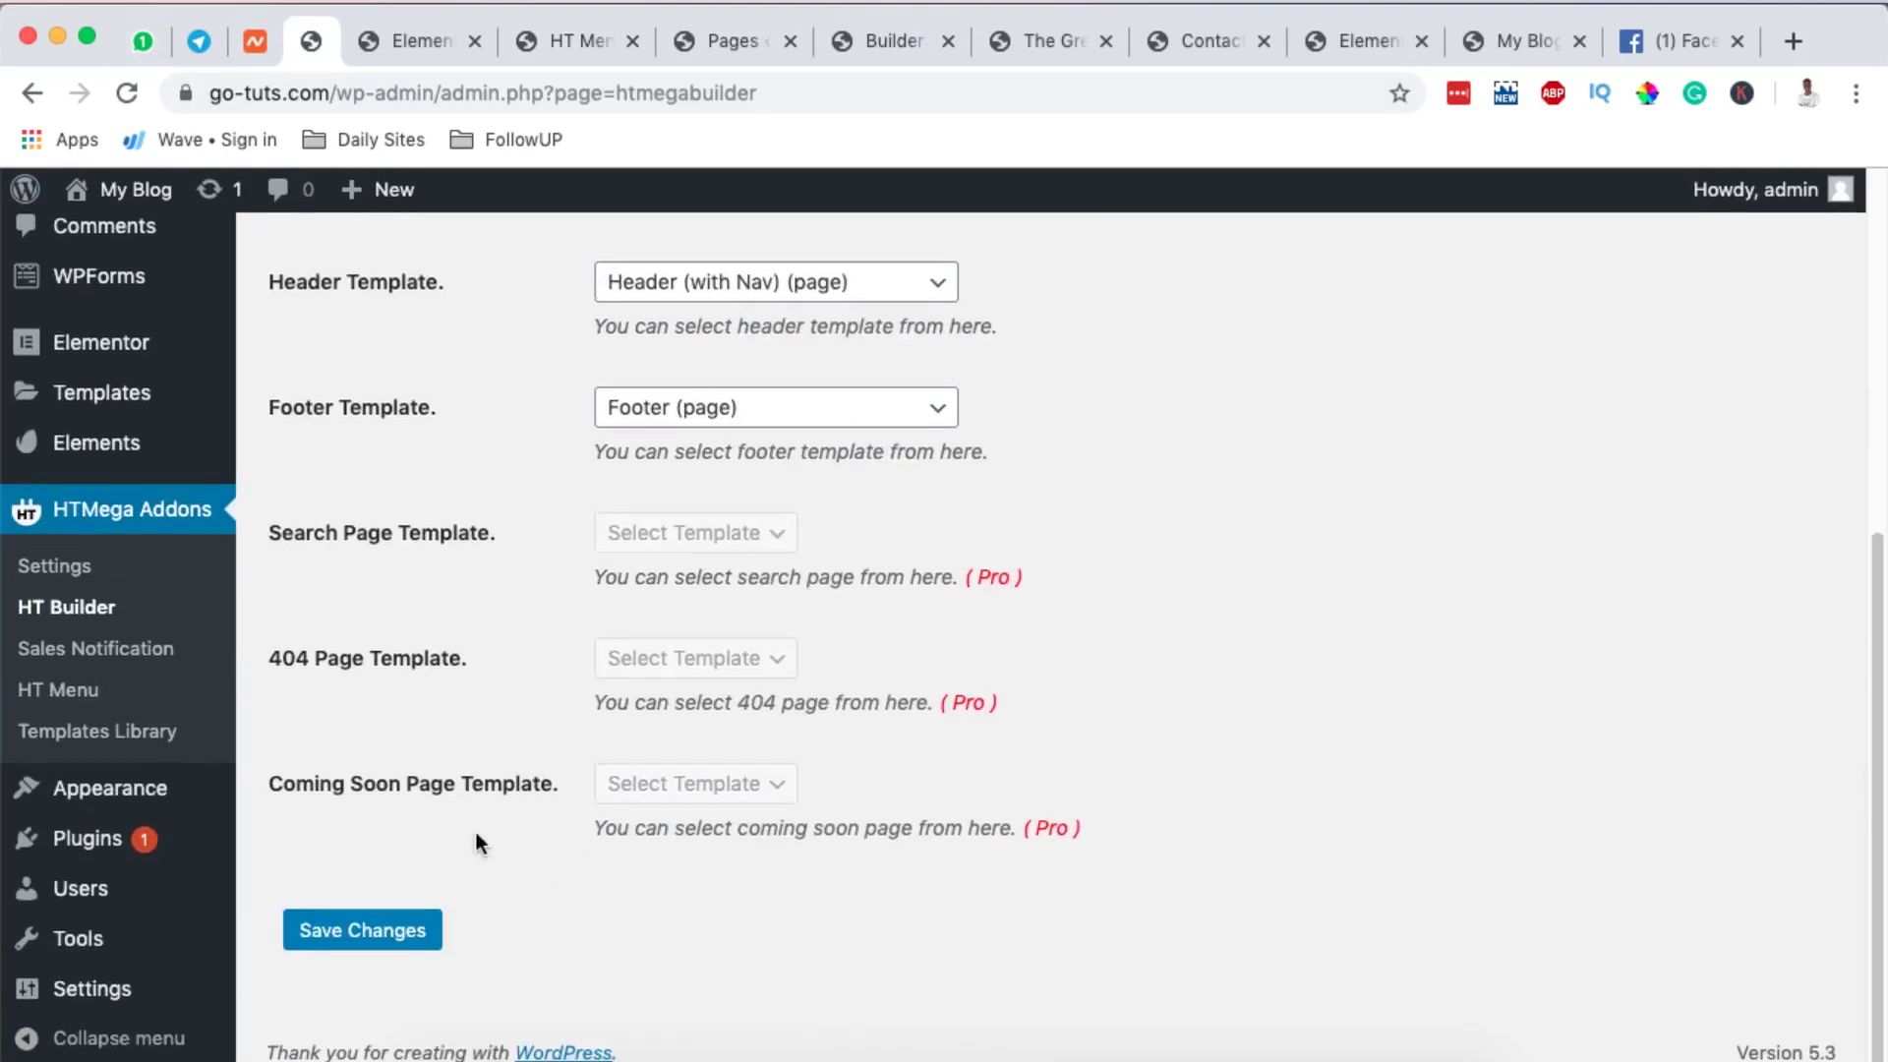
{"action": "left_click", "coordinate": [349, 941]}
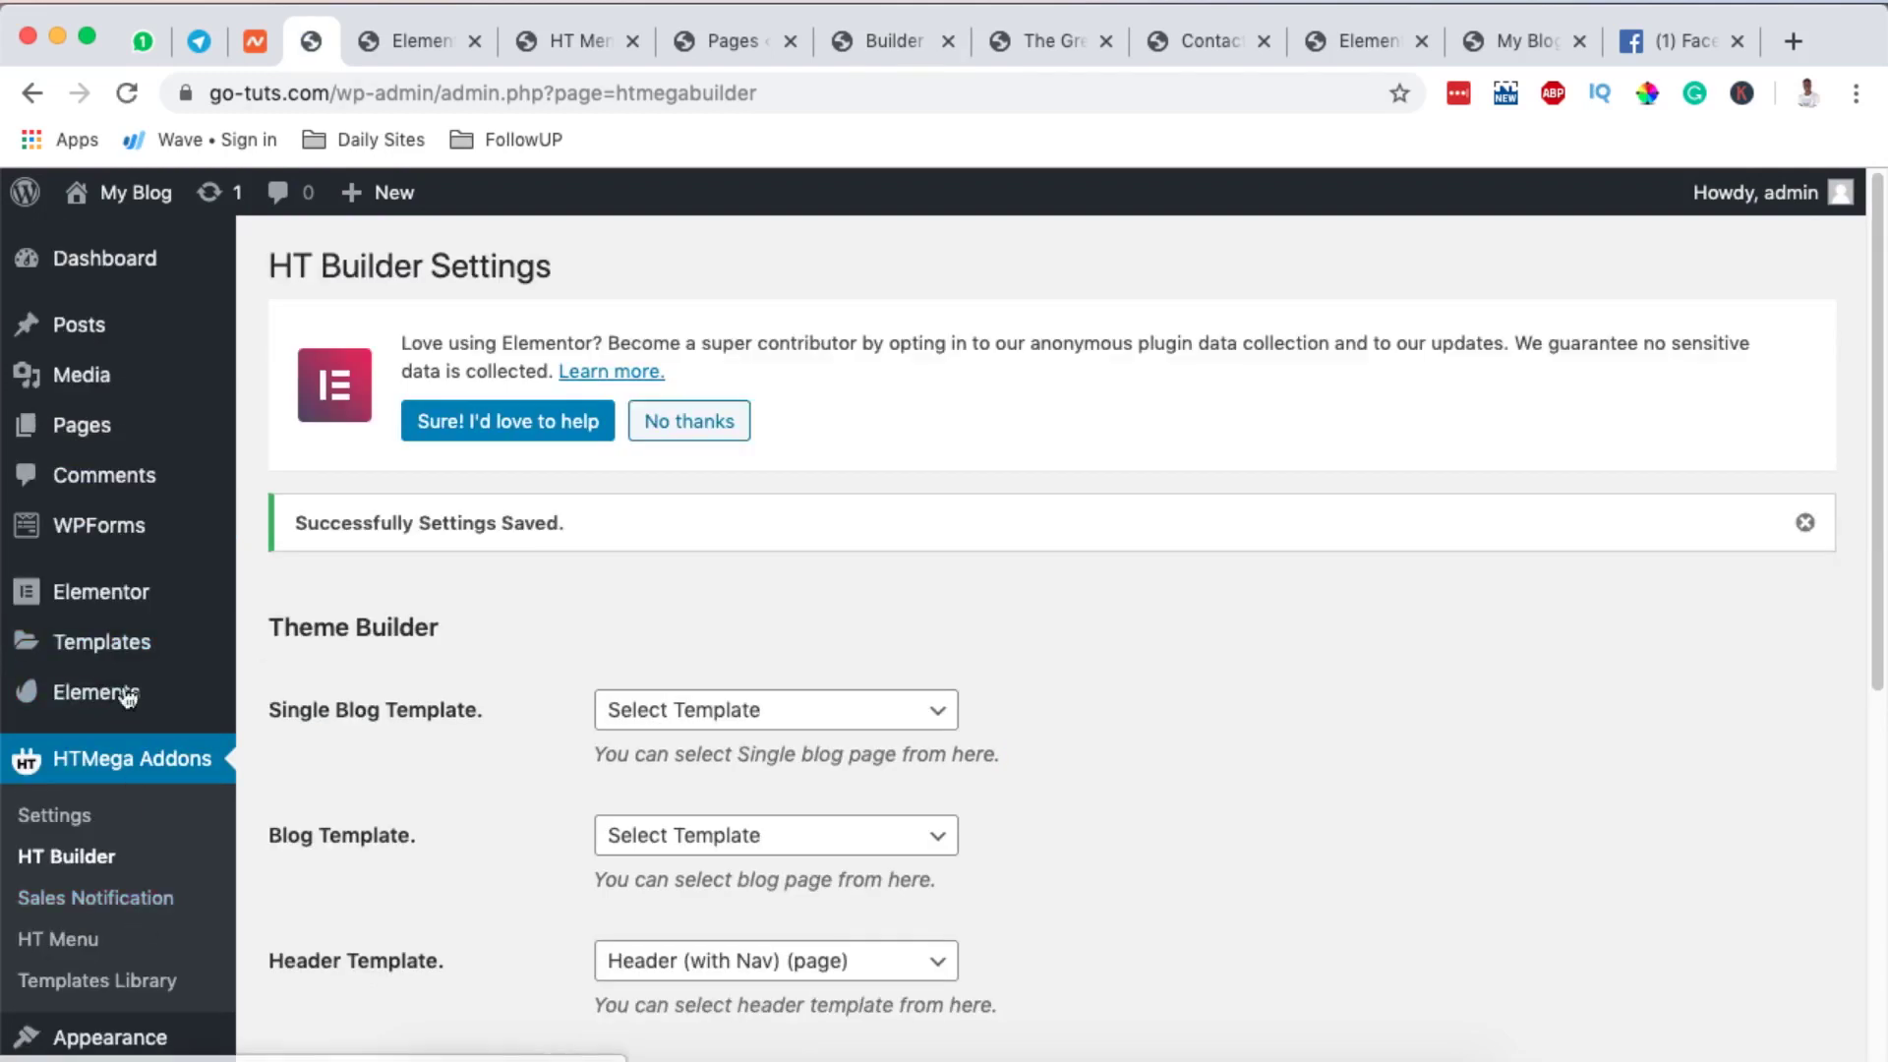
- Find HT Mega - Absolute Addons in Installed Plugins, then switch back to the live Builder tab
{"action": "scroll", "coordinate": [105, 521], "scroll_direction": "down", "scroll_amount": 3}
{"action": "left_click", "coordinate": [61, 843]}
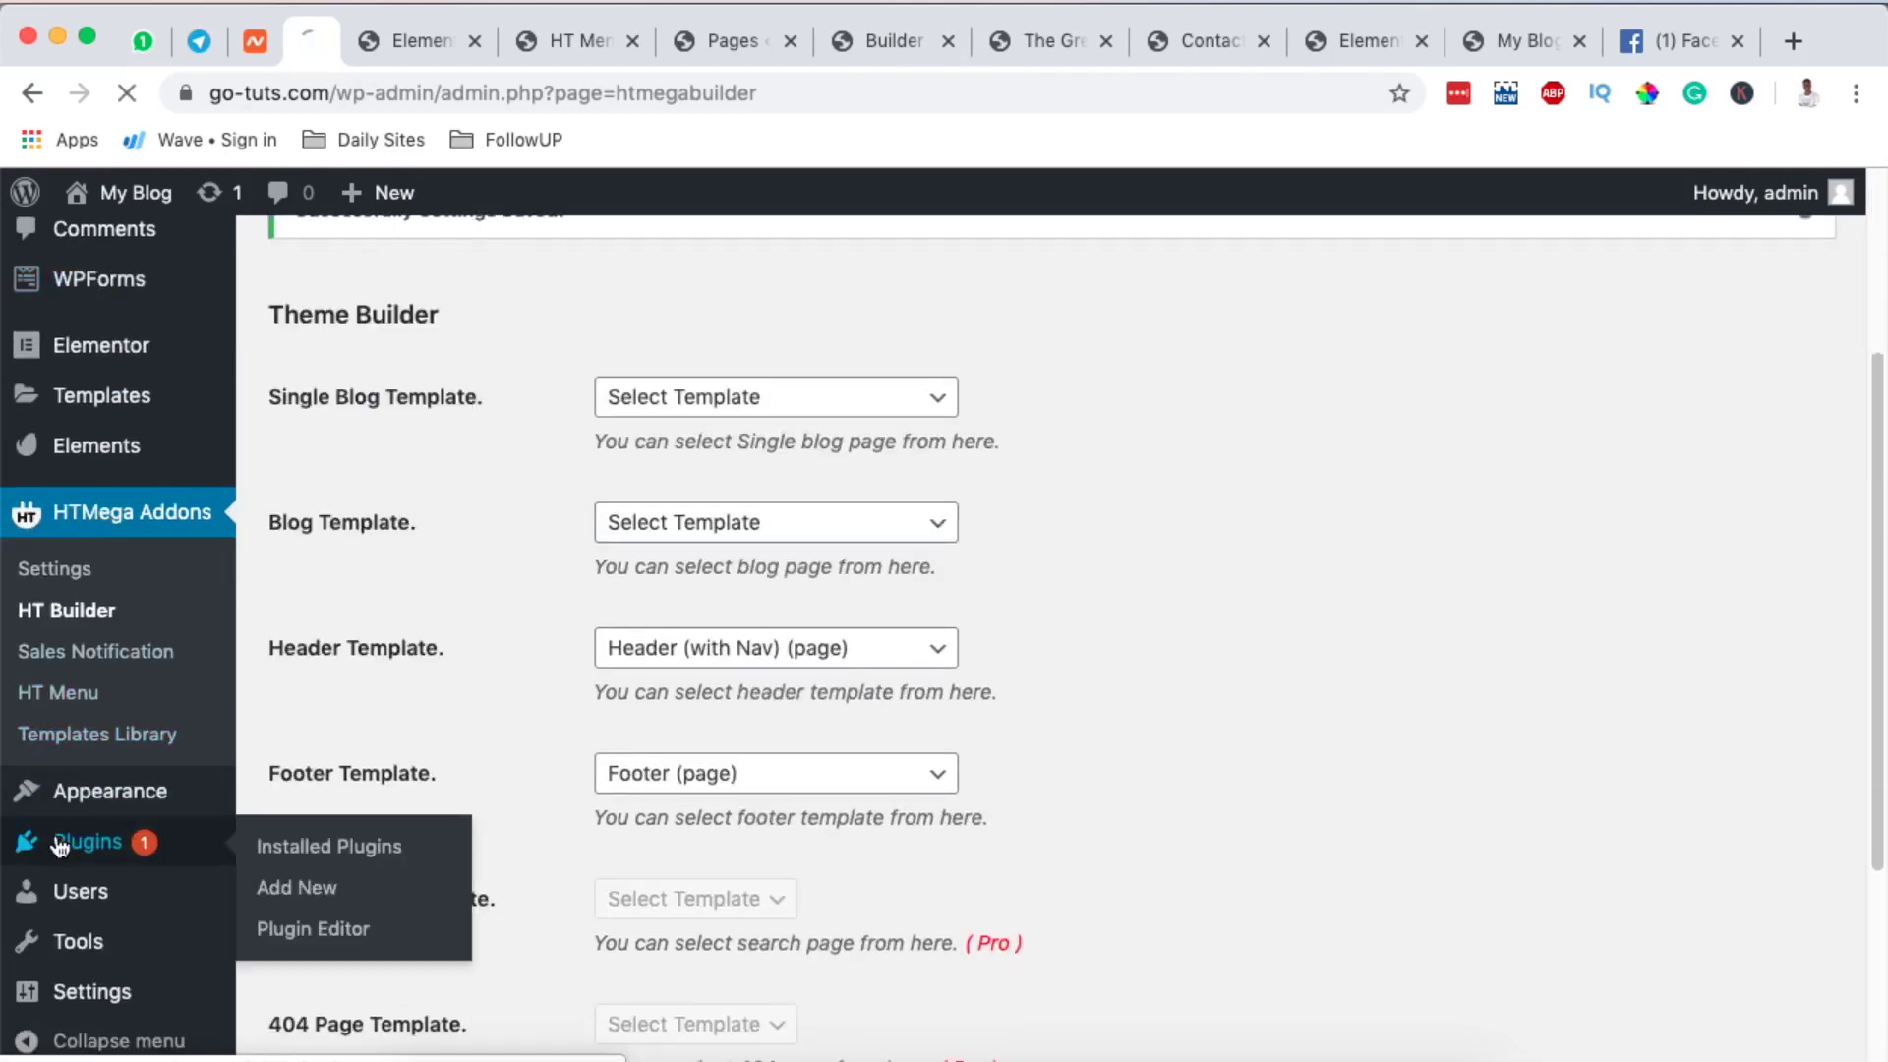
{"action": "scroll", "coordinate": [720, 649], "scroll_direction": "down", "scroll_amount": 5}
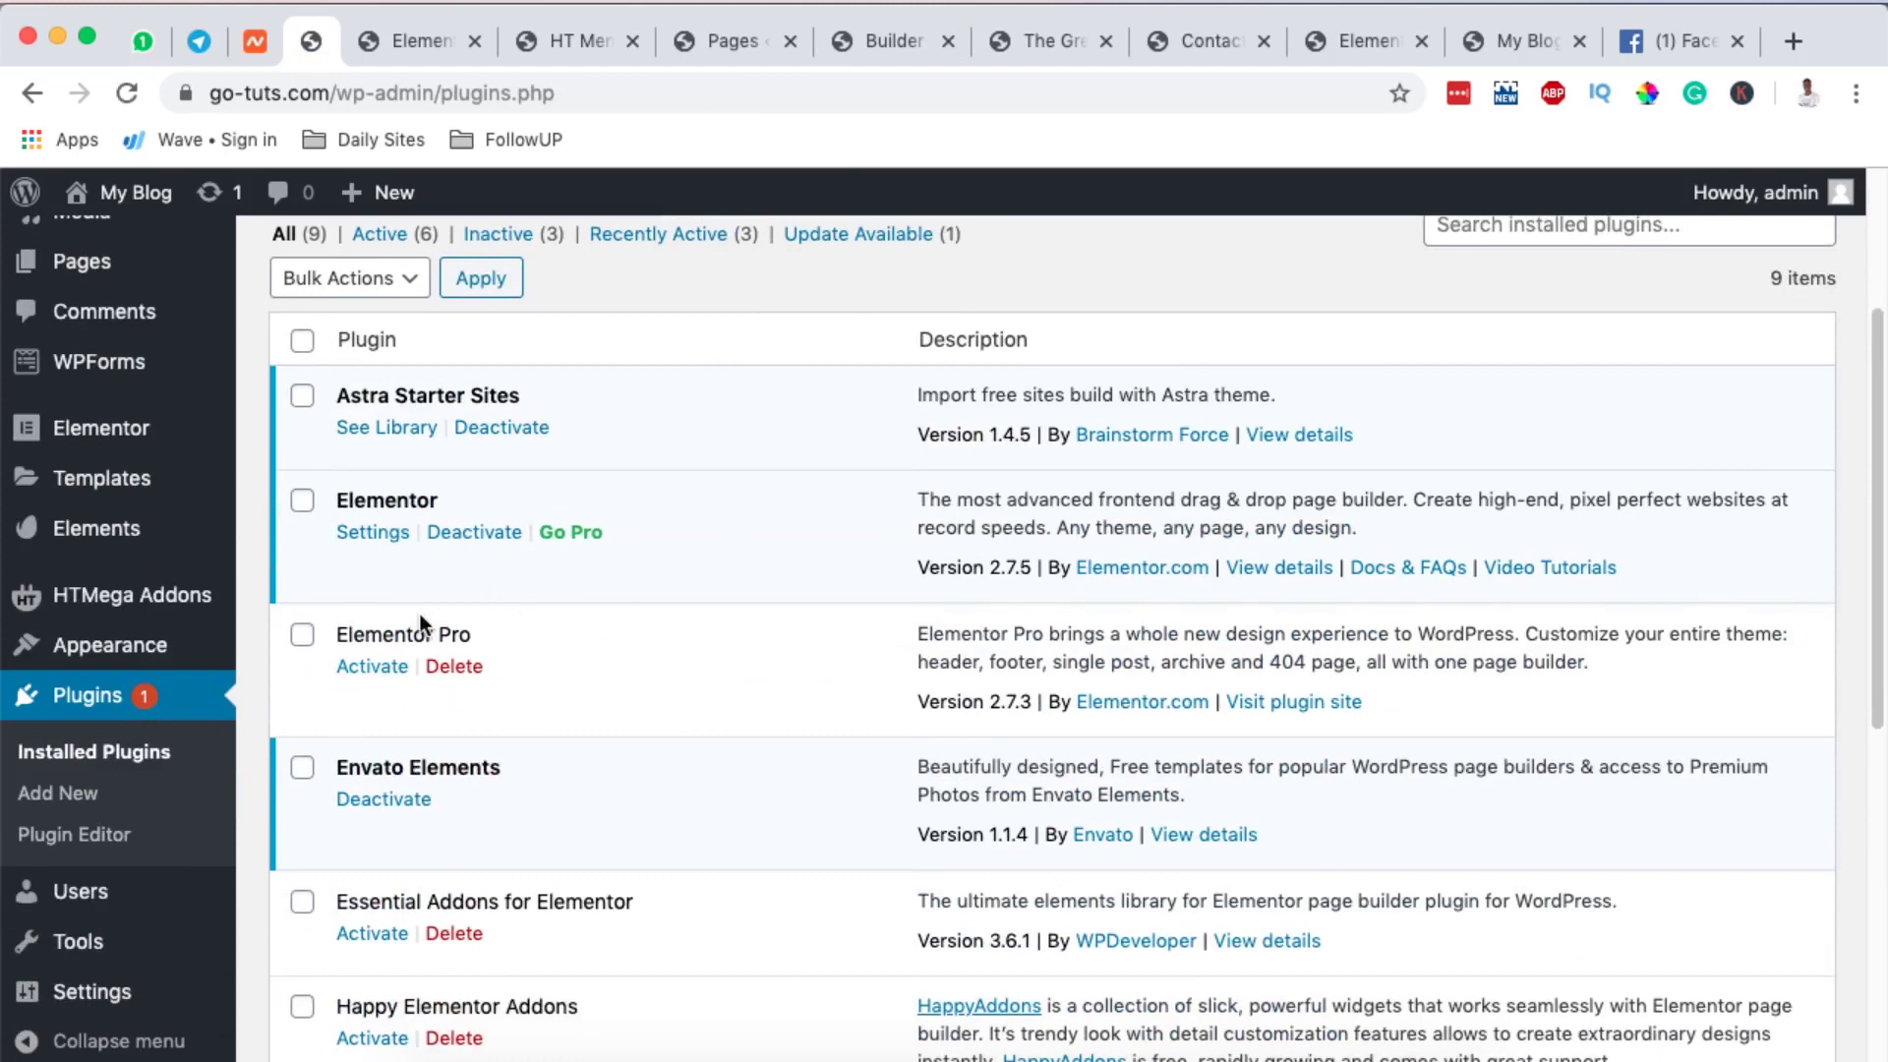
{"action": "scroll", "coordinate": [421, 614], "scroll_direction": "down", "scroll_amount": 5}
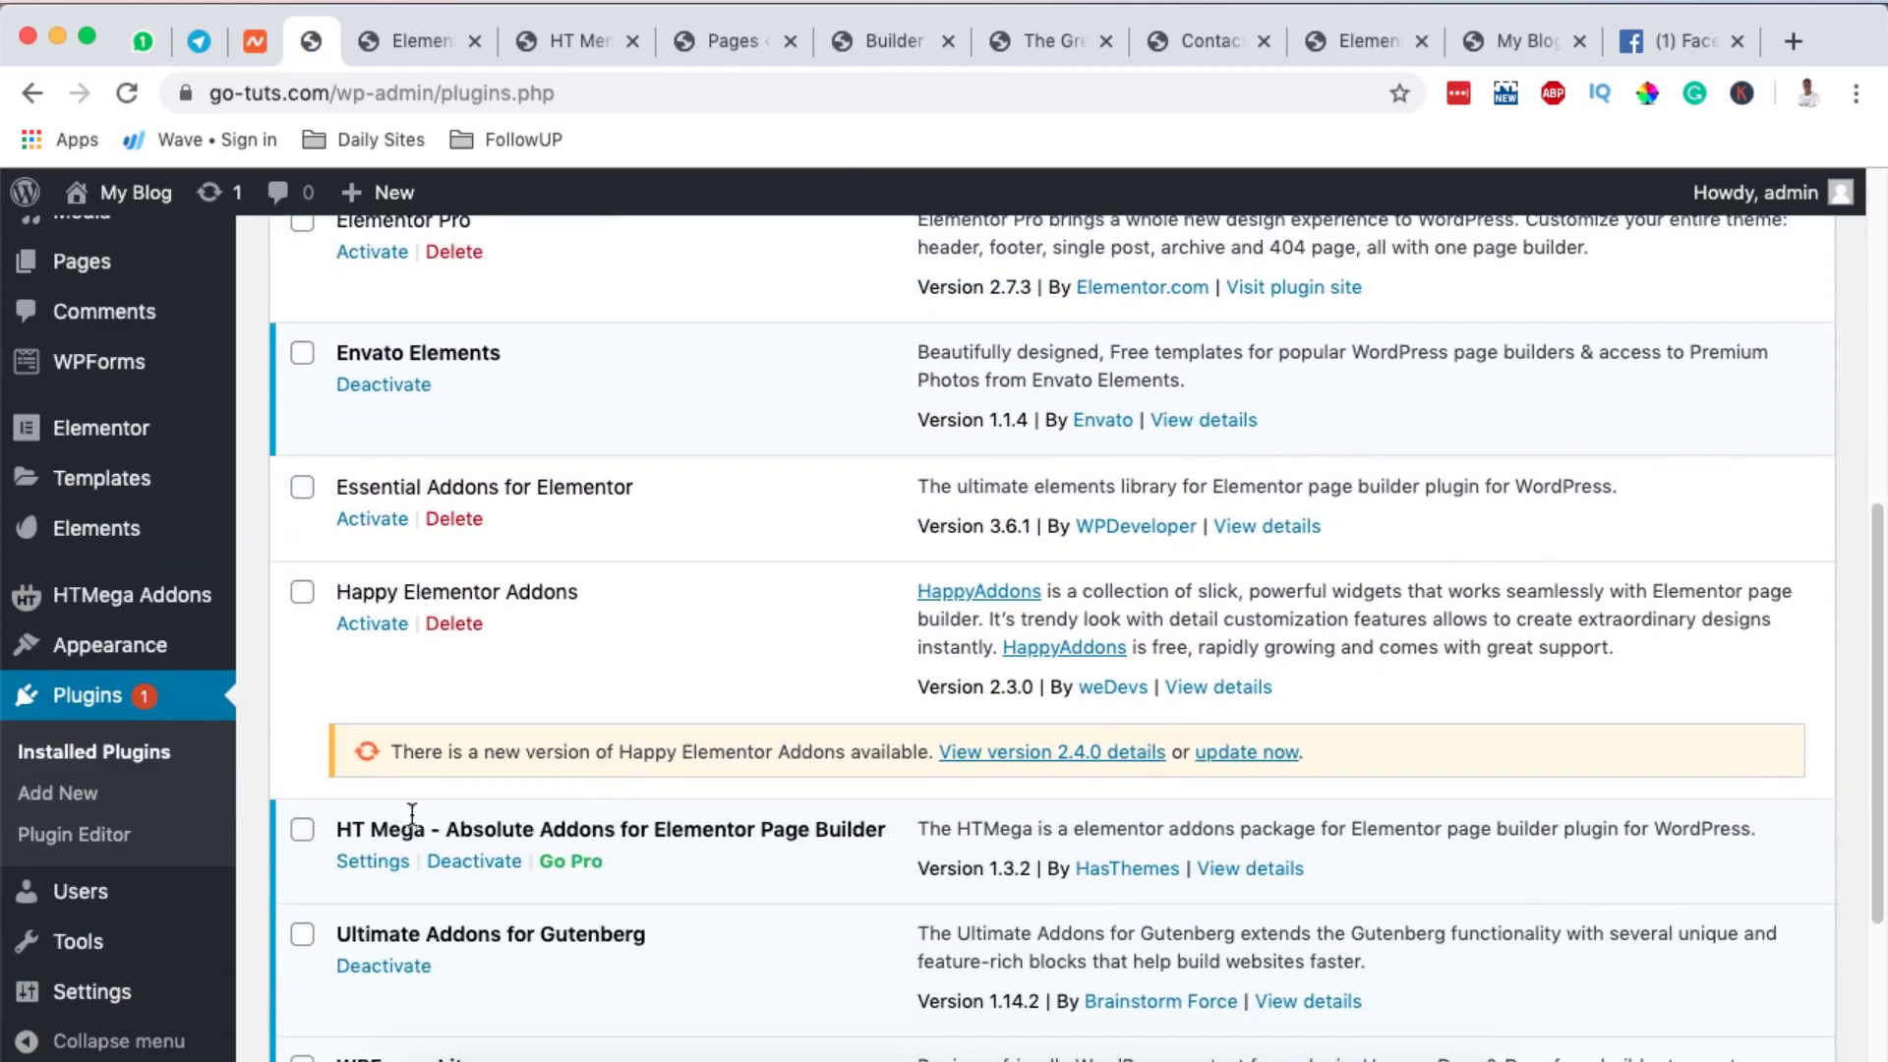
{"action": "double_click", "coordinate": [481, 827]}
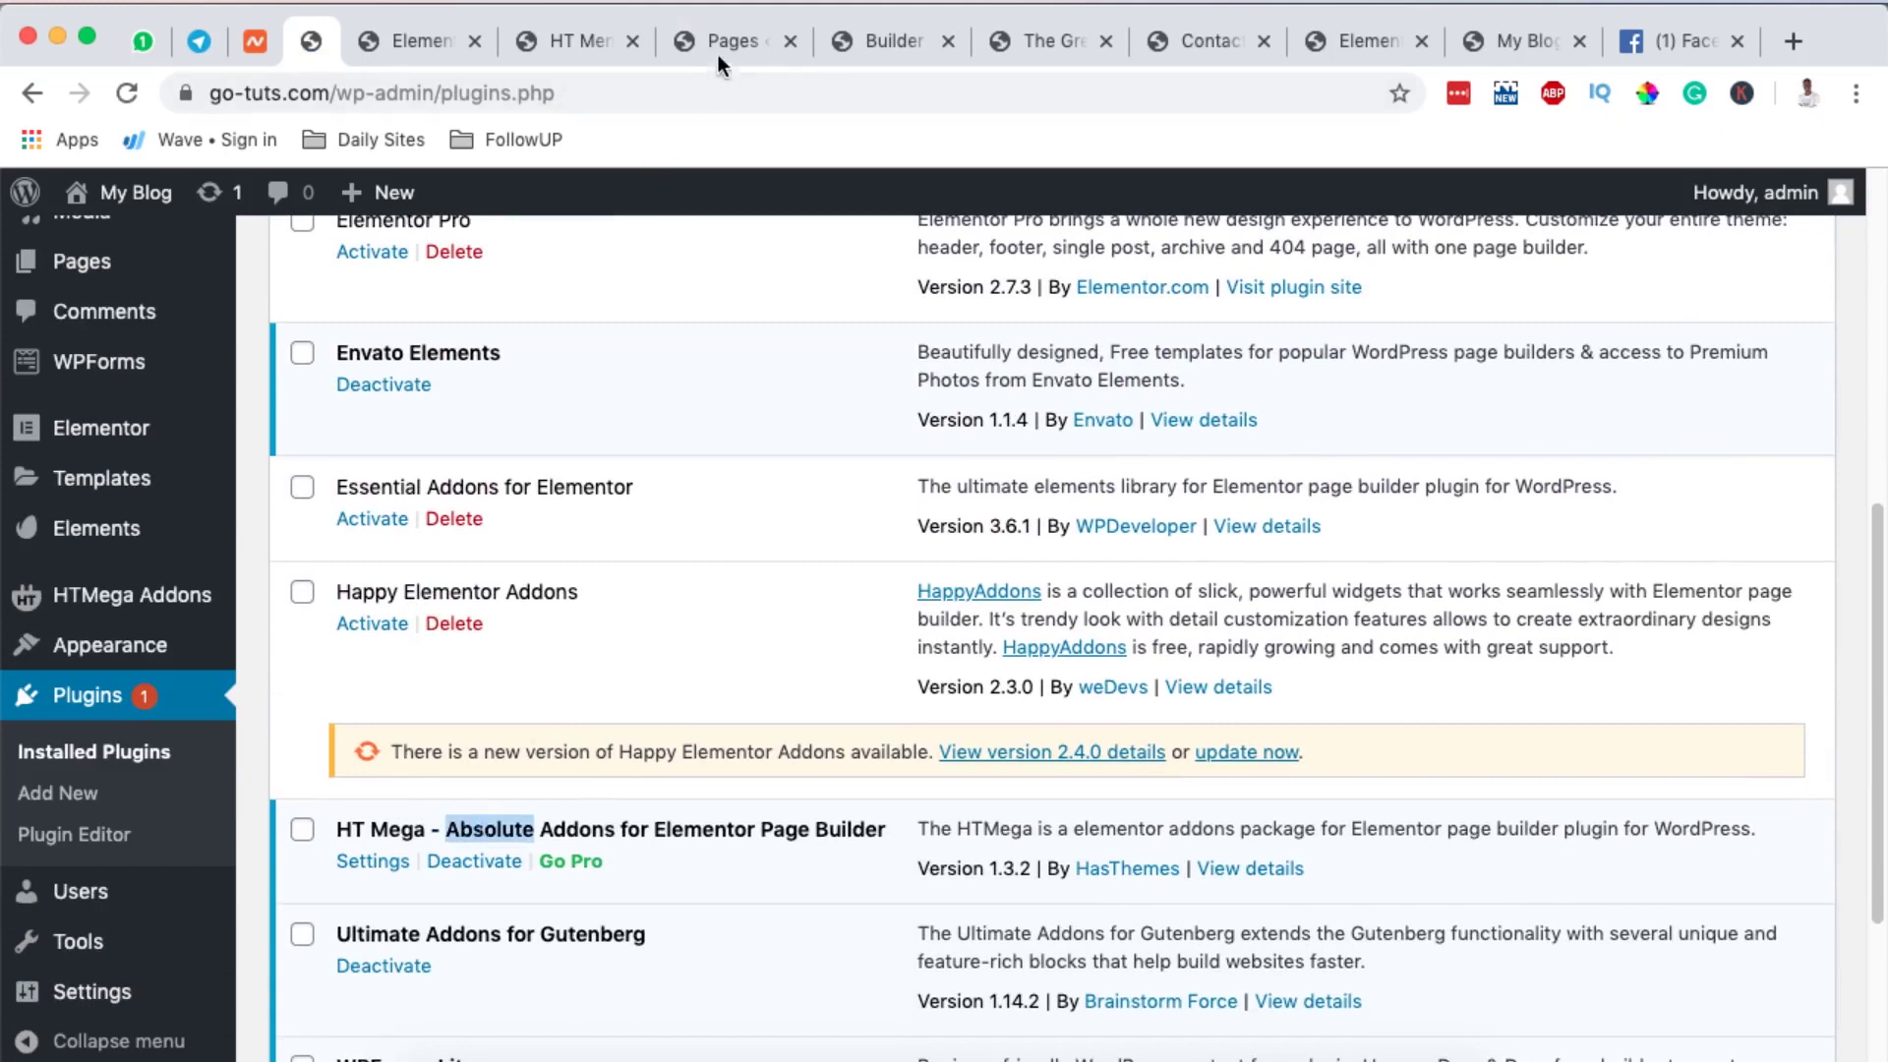
{"action": "left_click", "coordinate": [883, 39]}
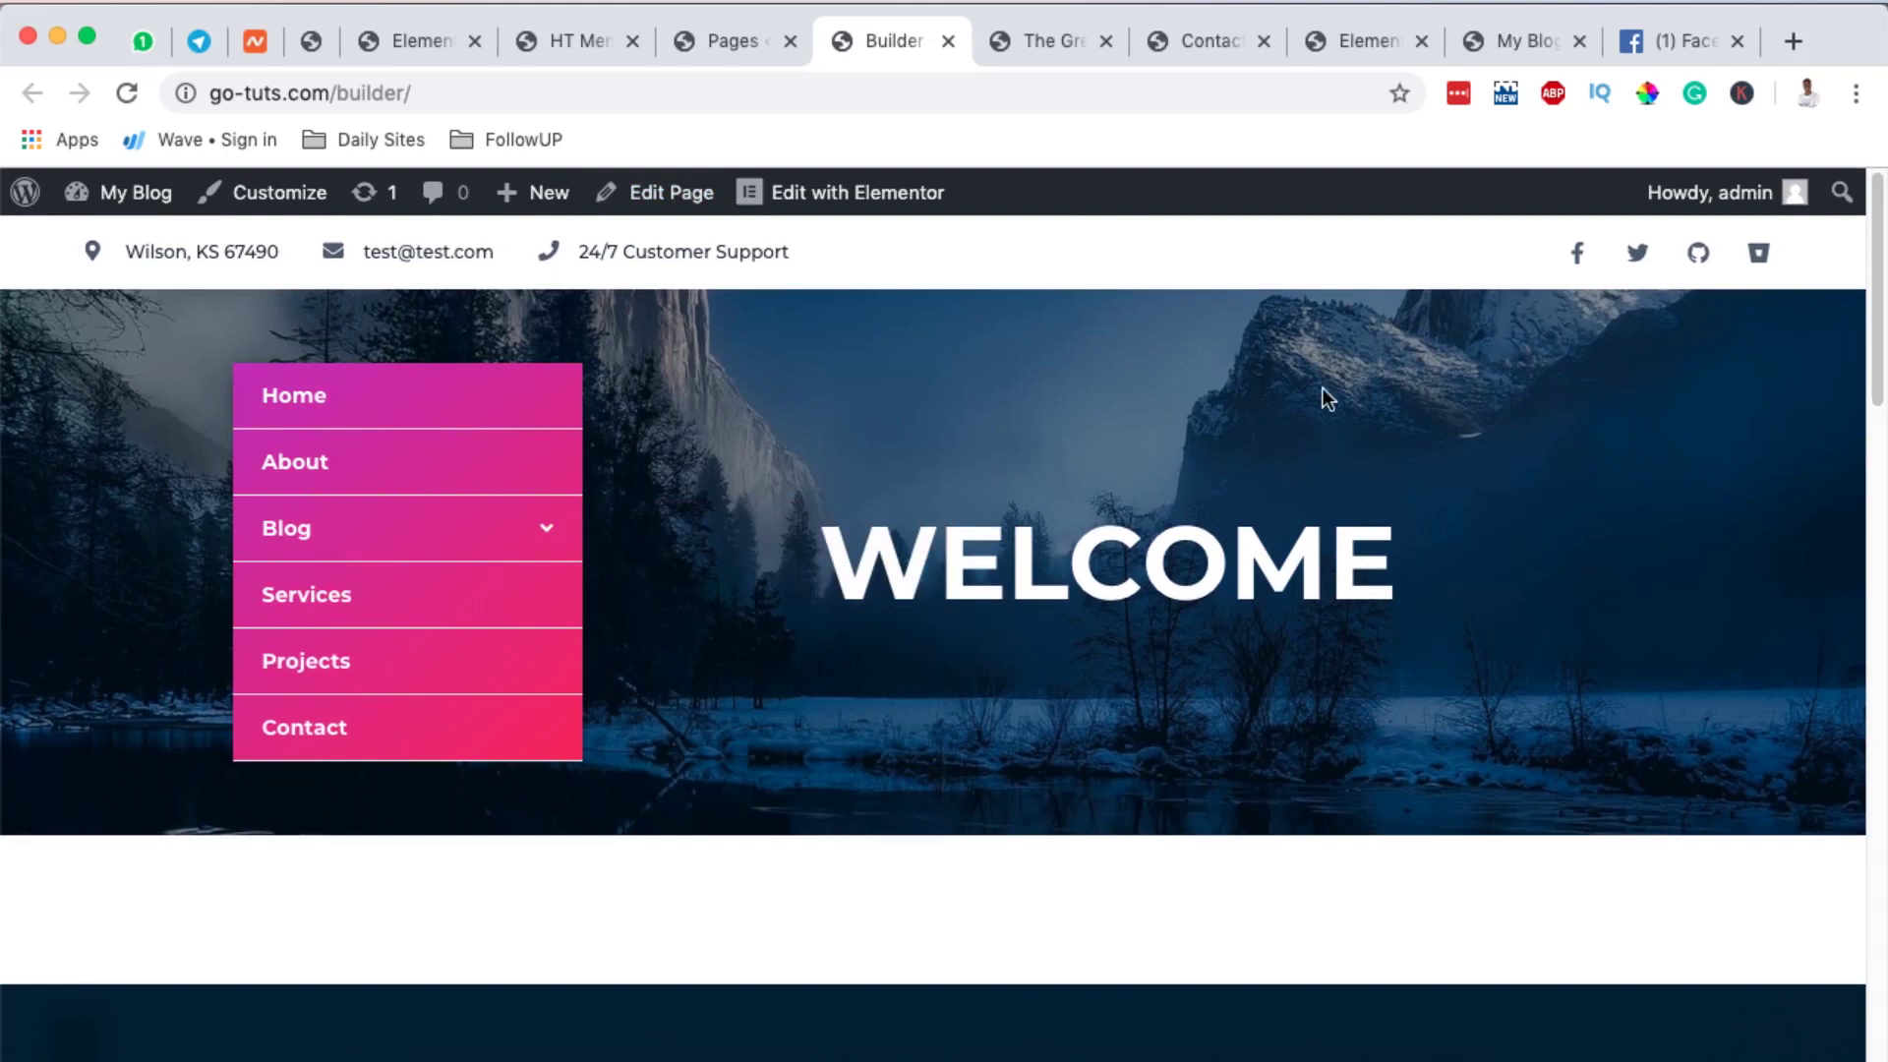
- Review the gradient menu on the About, Greenary Of Winter and Contact pages, then show HT Menu Settings
{"action": "left_click", "coordinate": [304, 472]}
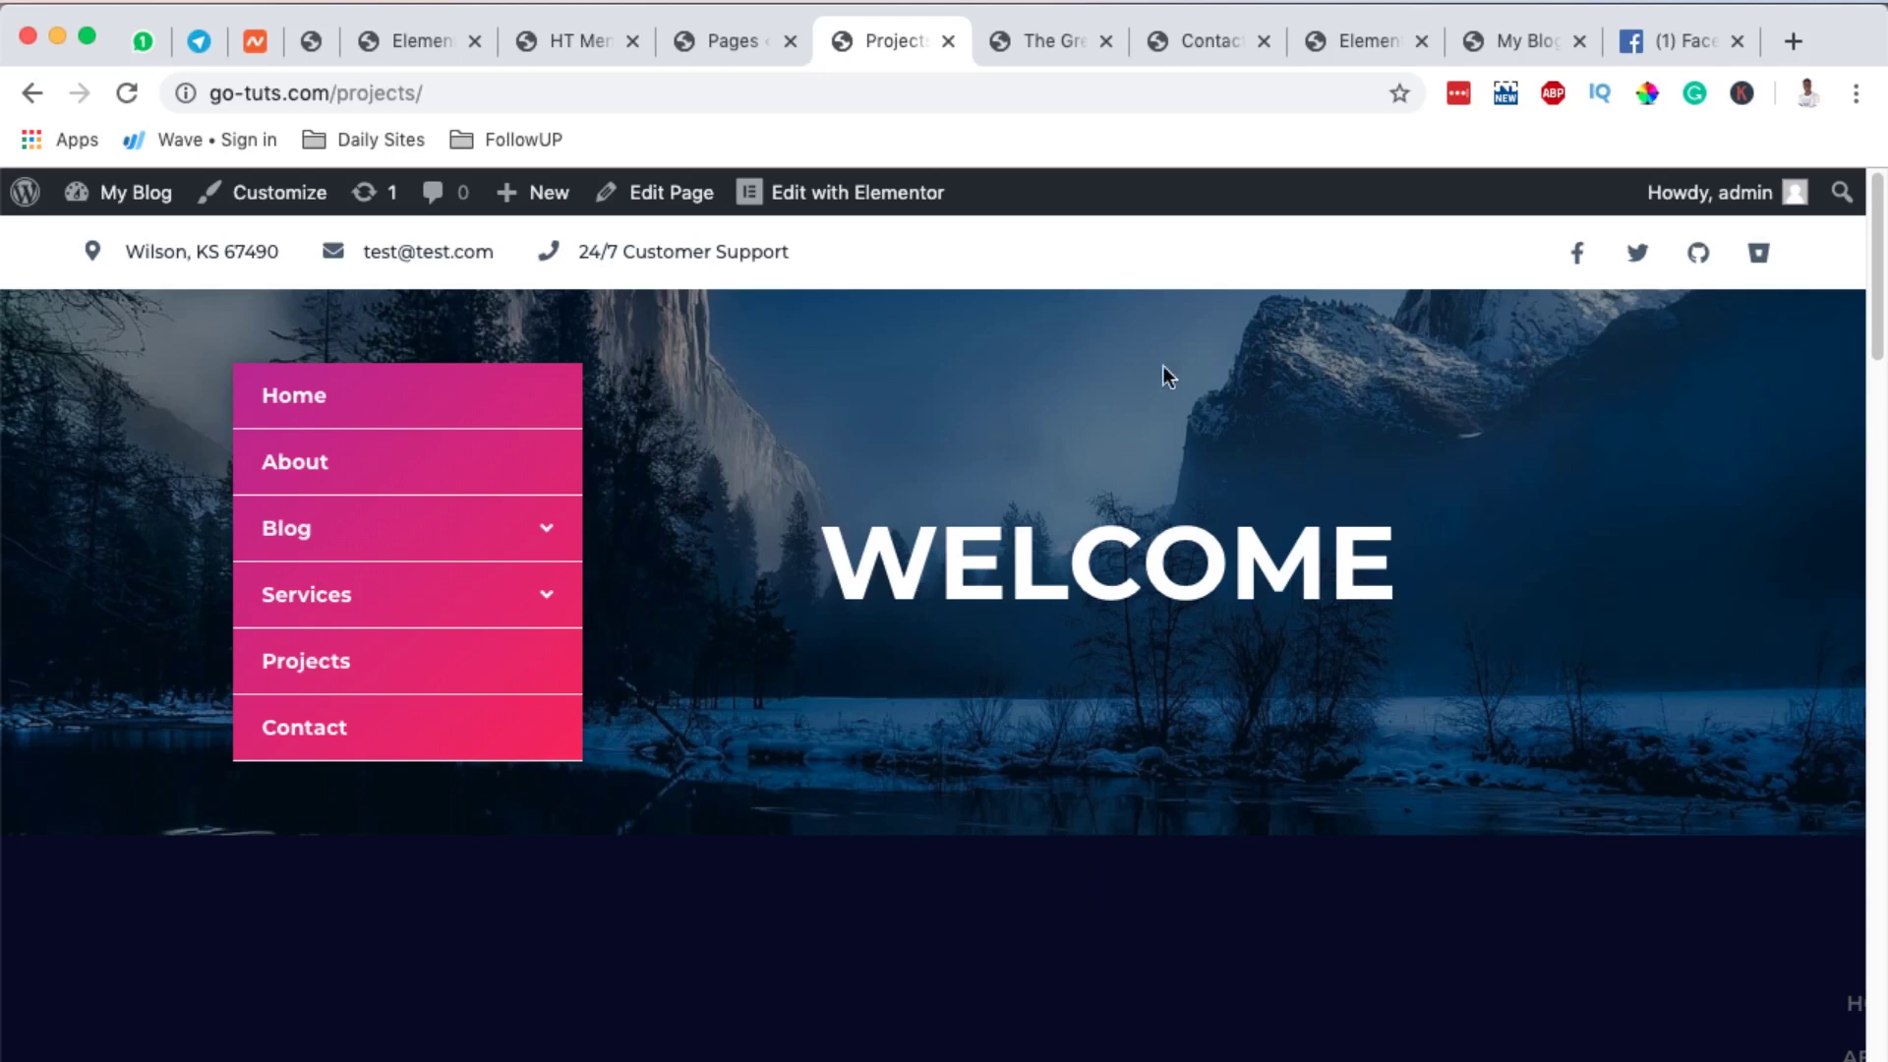
{"action": "left_click", "coordinate": [1036, 49]}
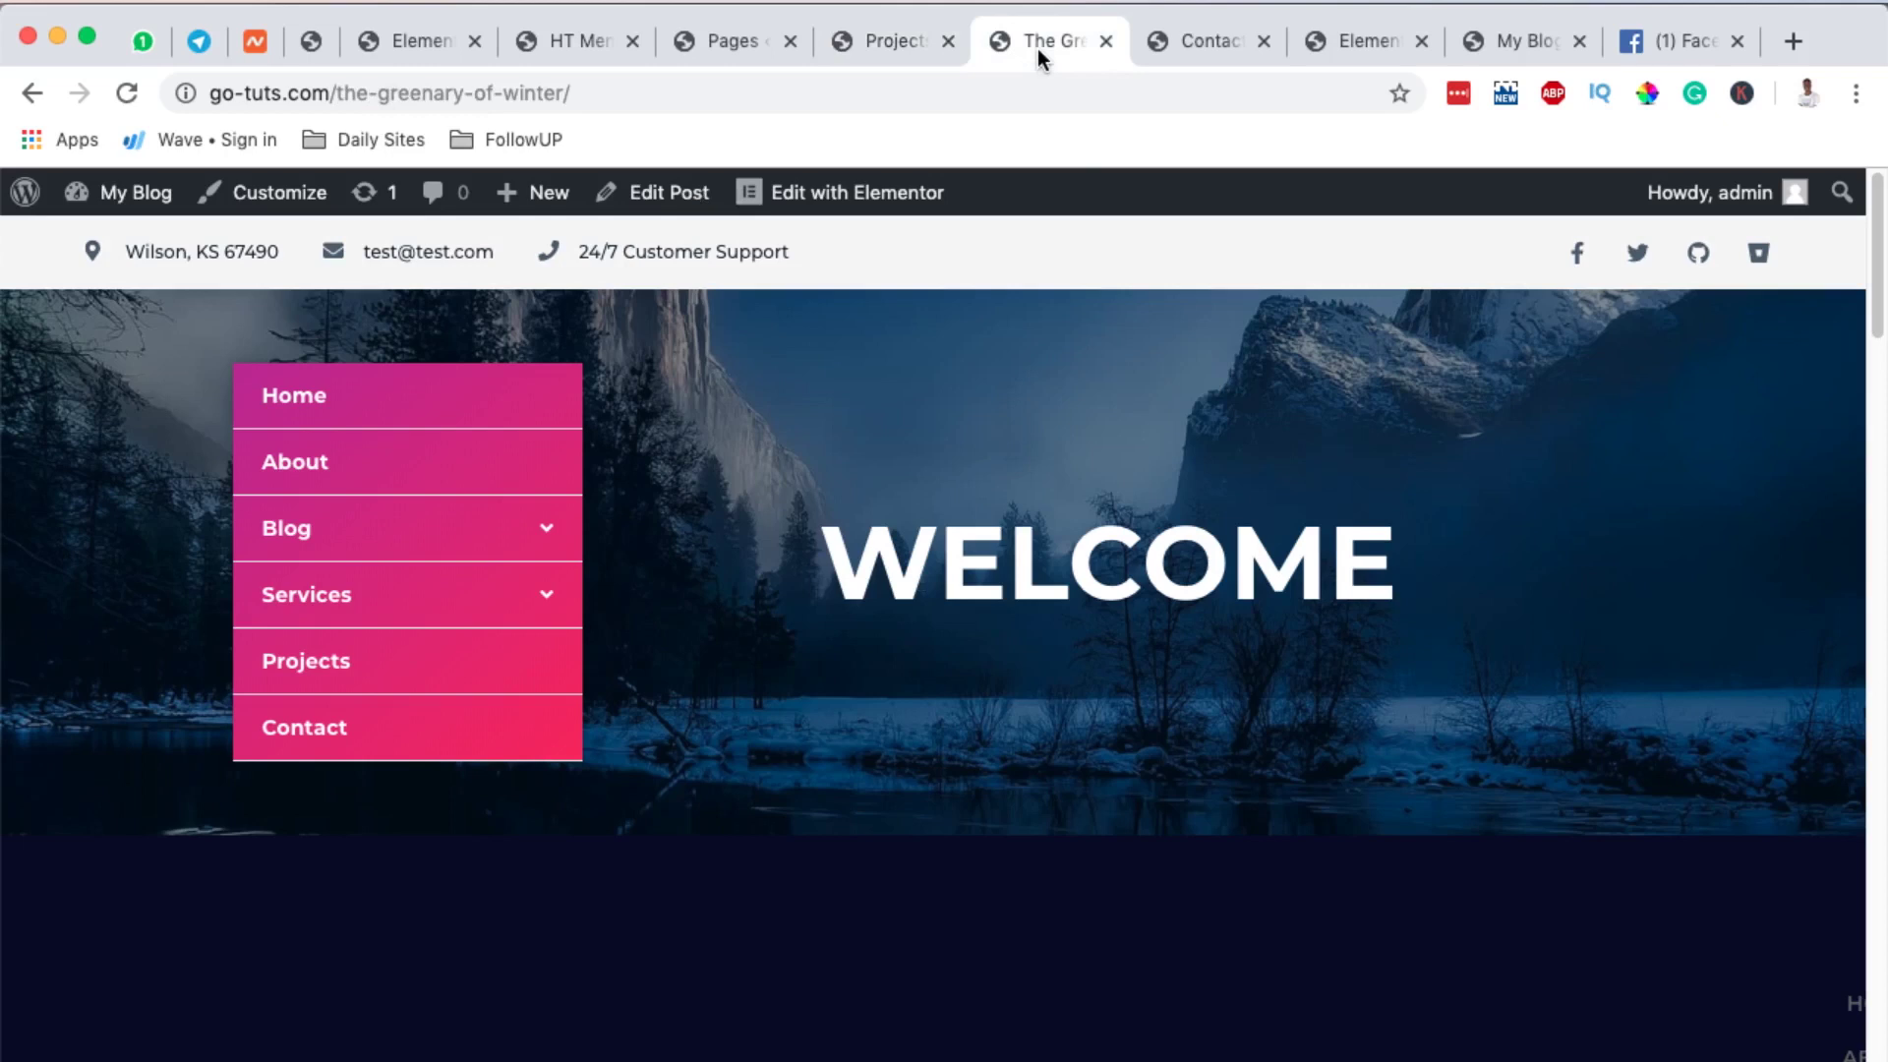
{"action": "left_click", "coordinate": [1188, 51]}
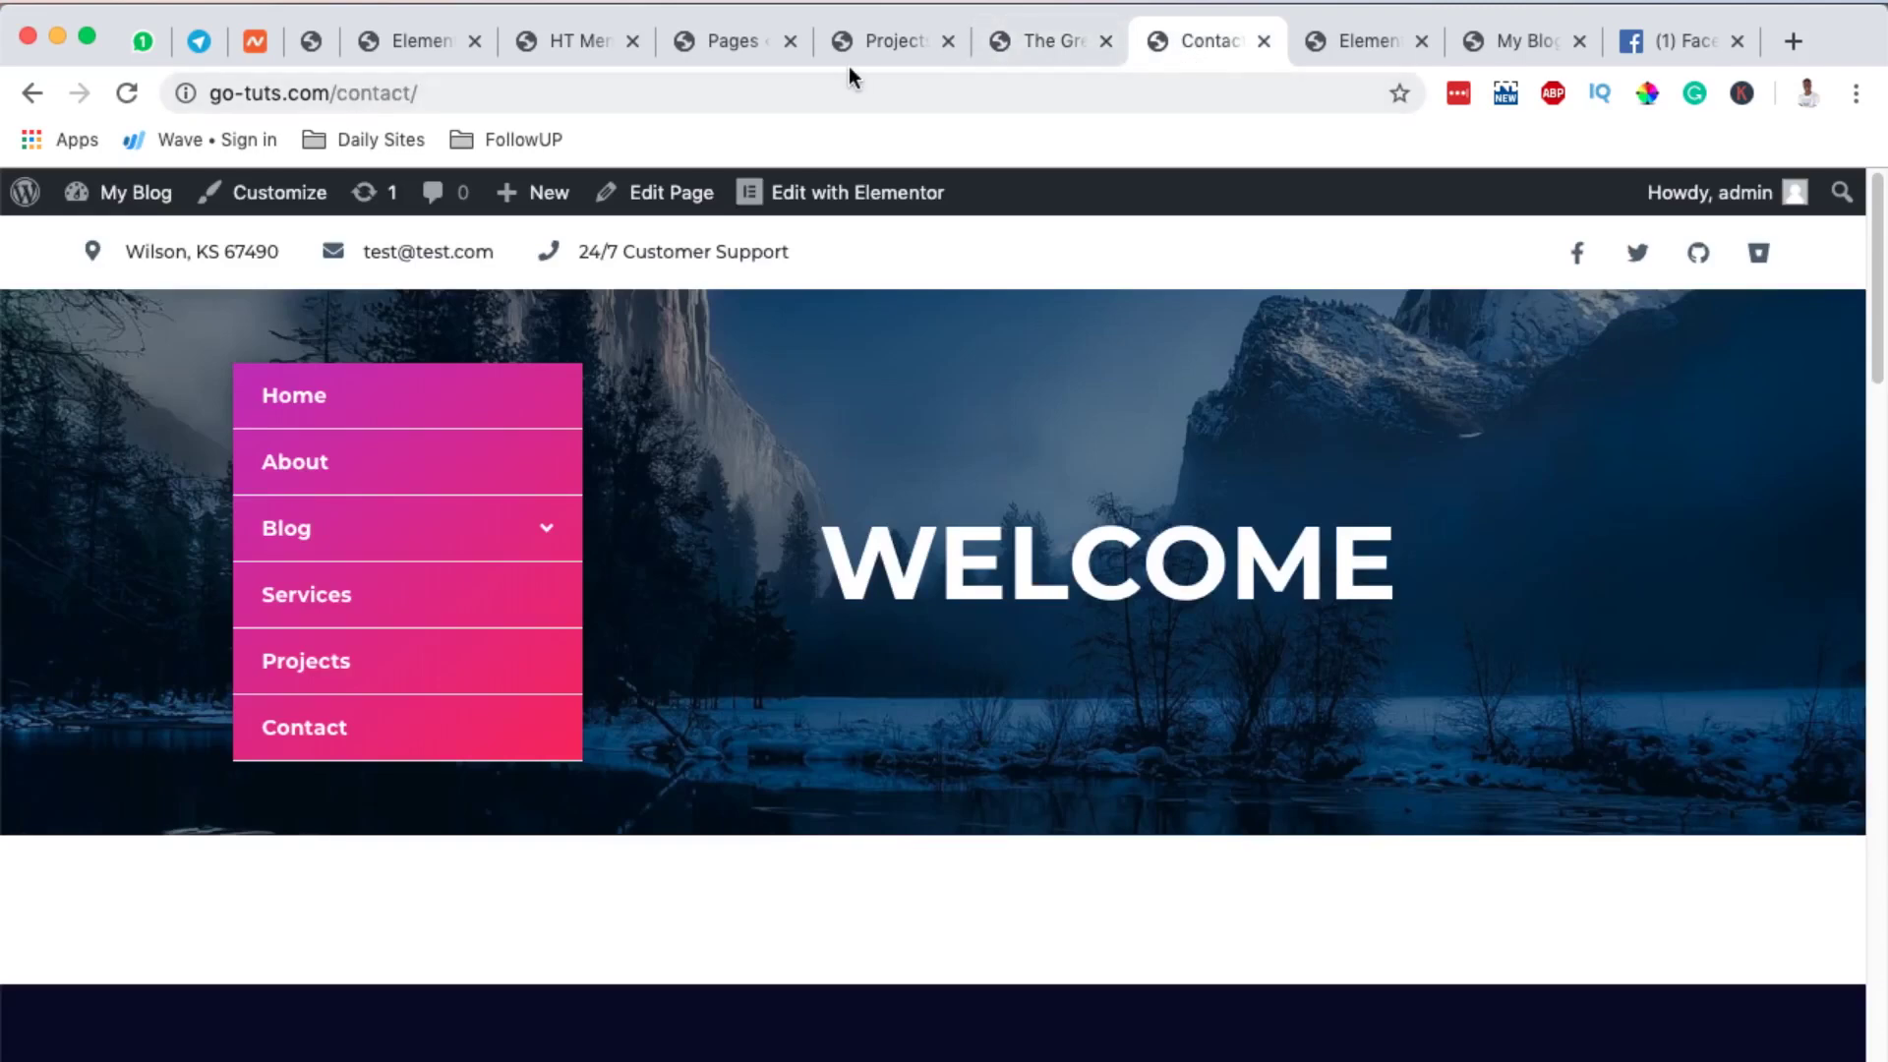
{"action": "left_click", "coordinate": [587, 43]}
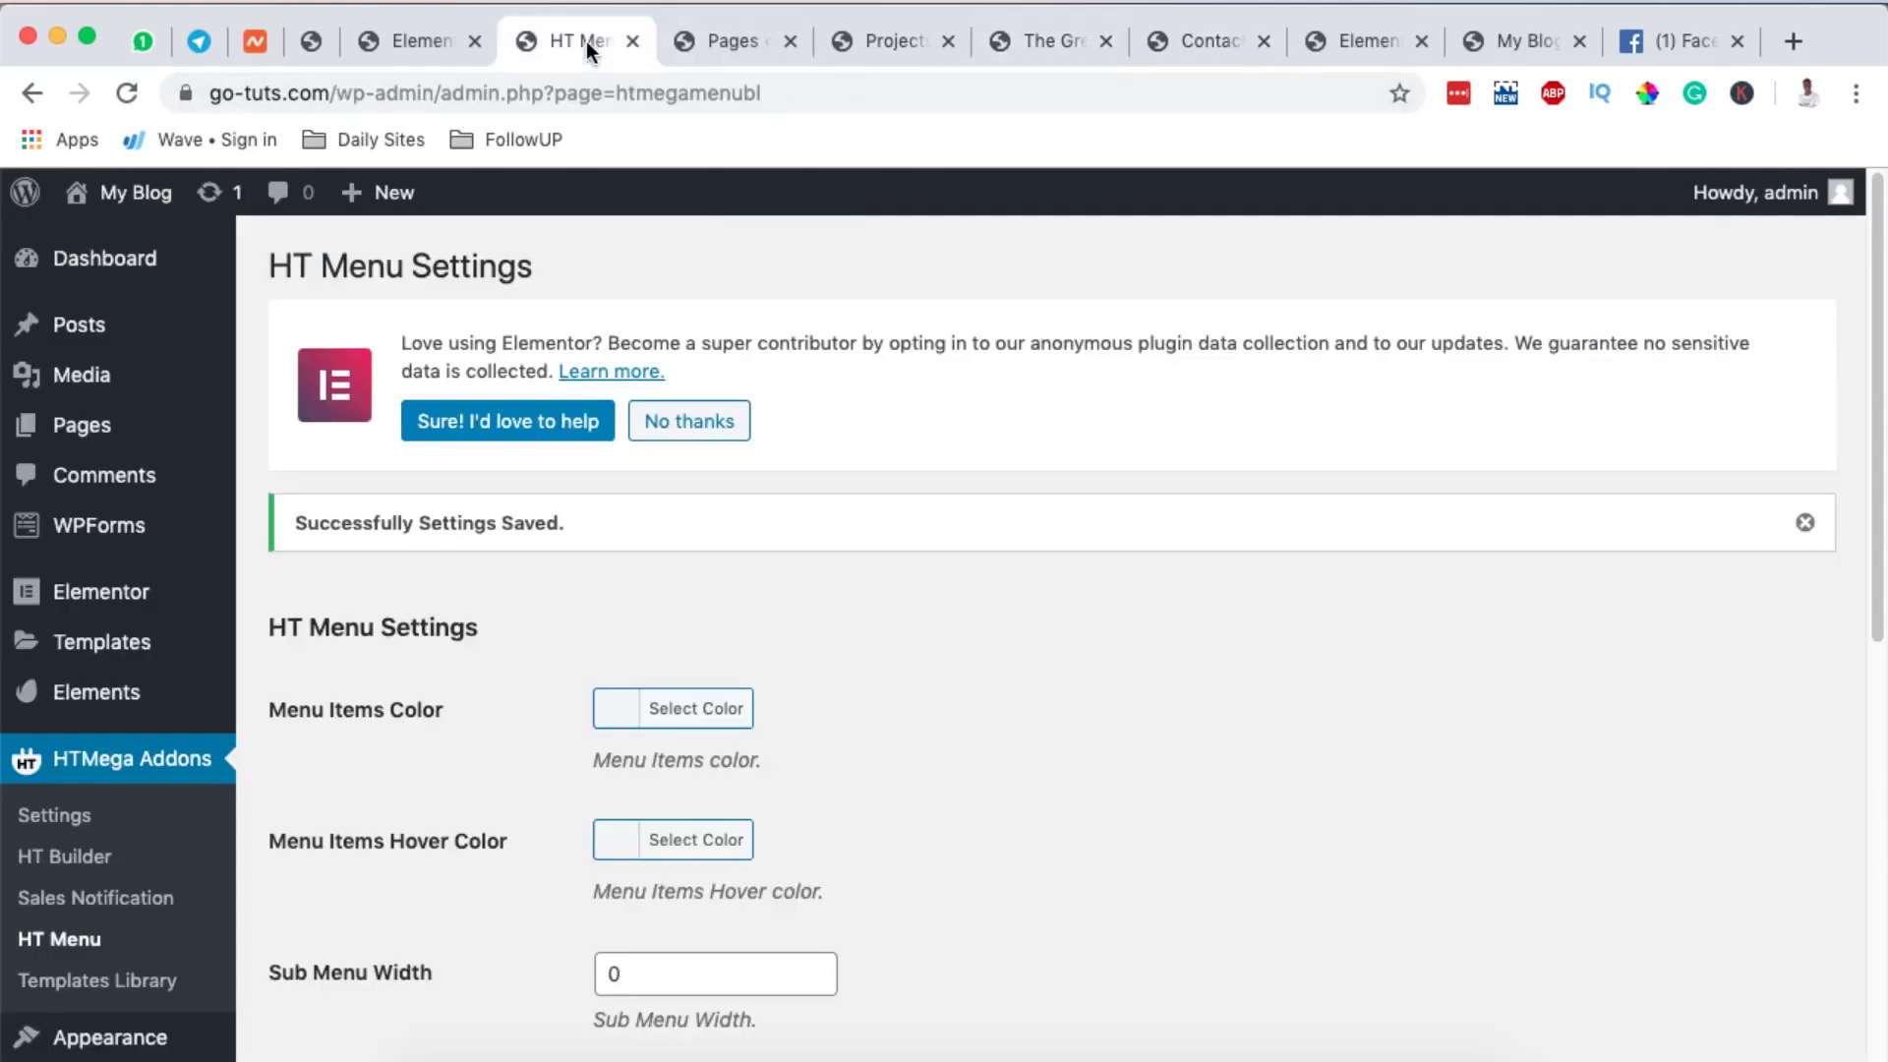